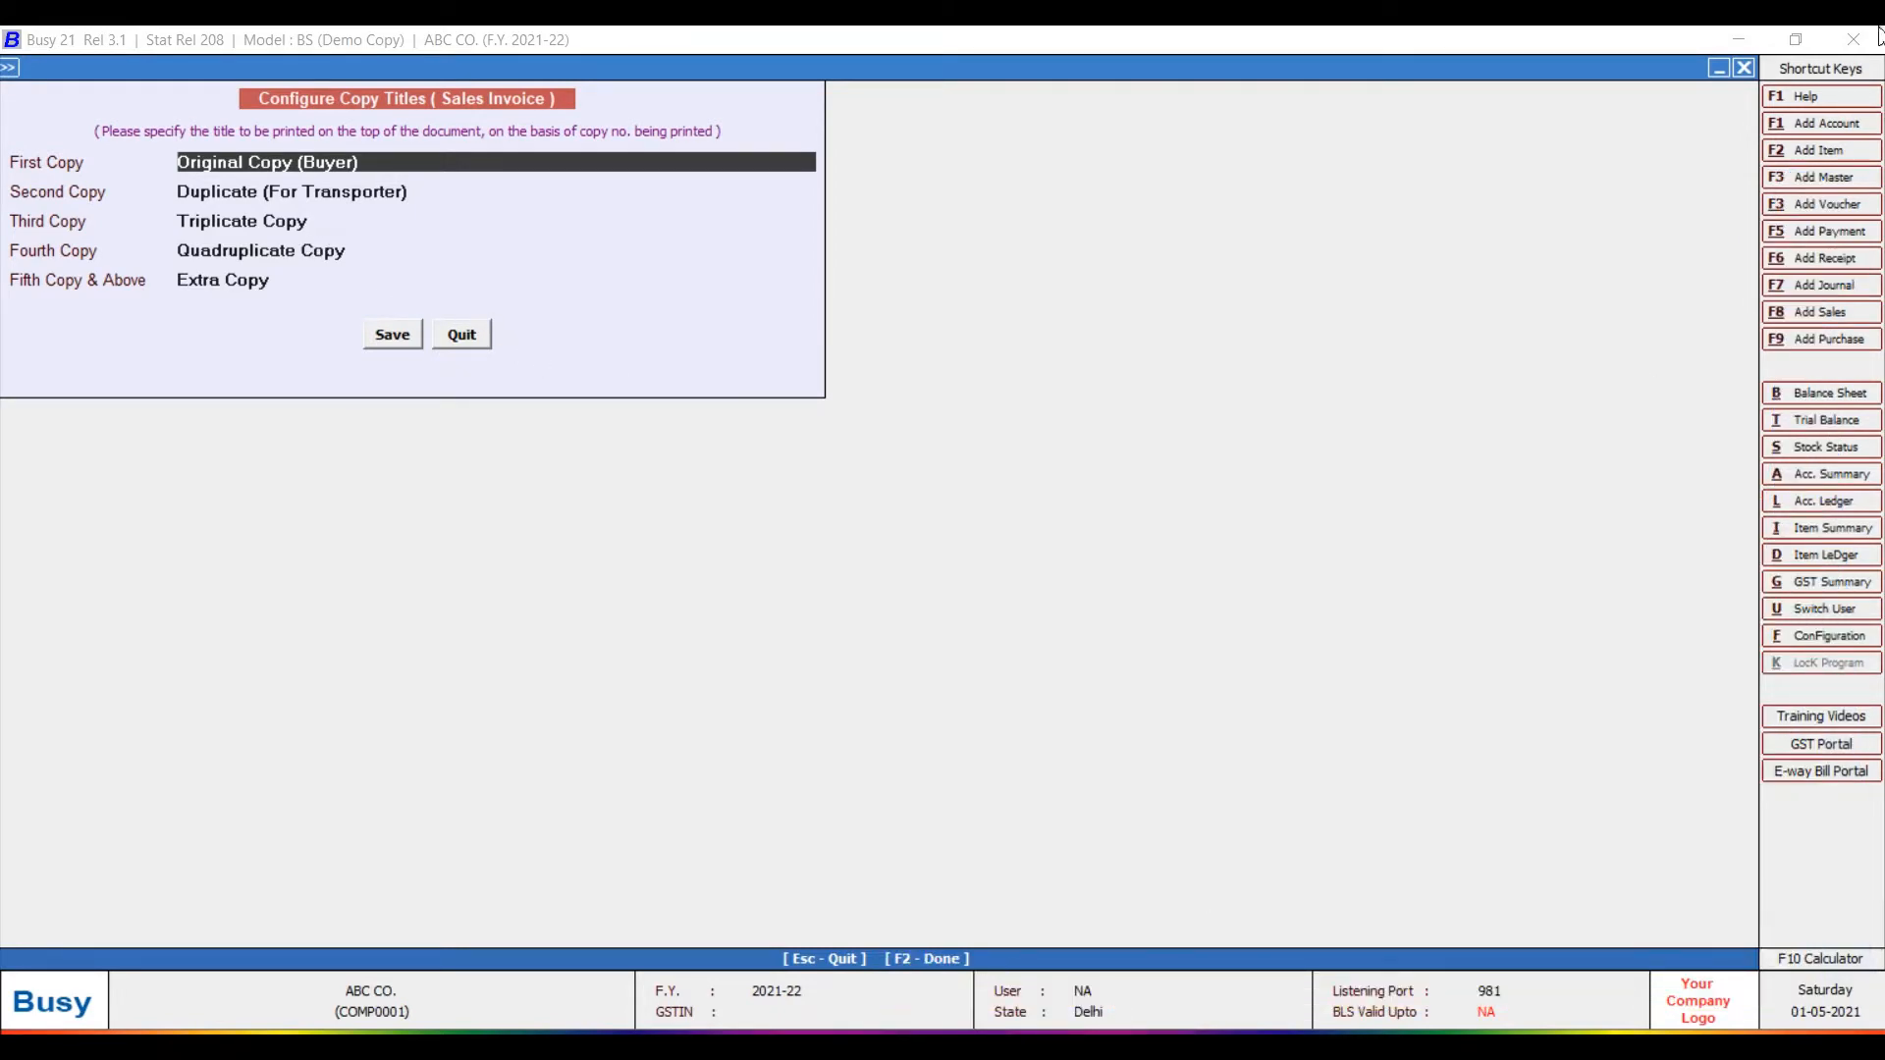
Examine the item rows and GST columns on the sample invoice image itemwise tax.jpg
{"action": "left_click", "coordinate": [1719, 68]}
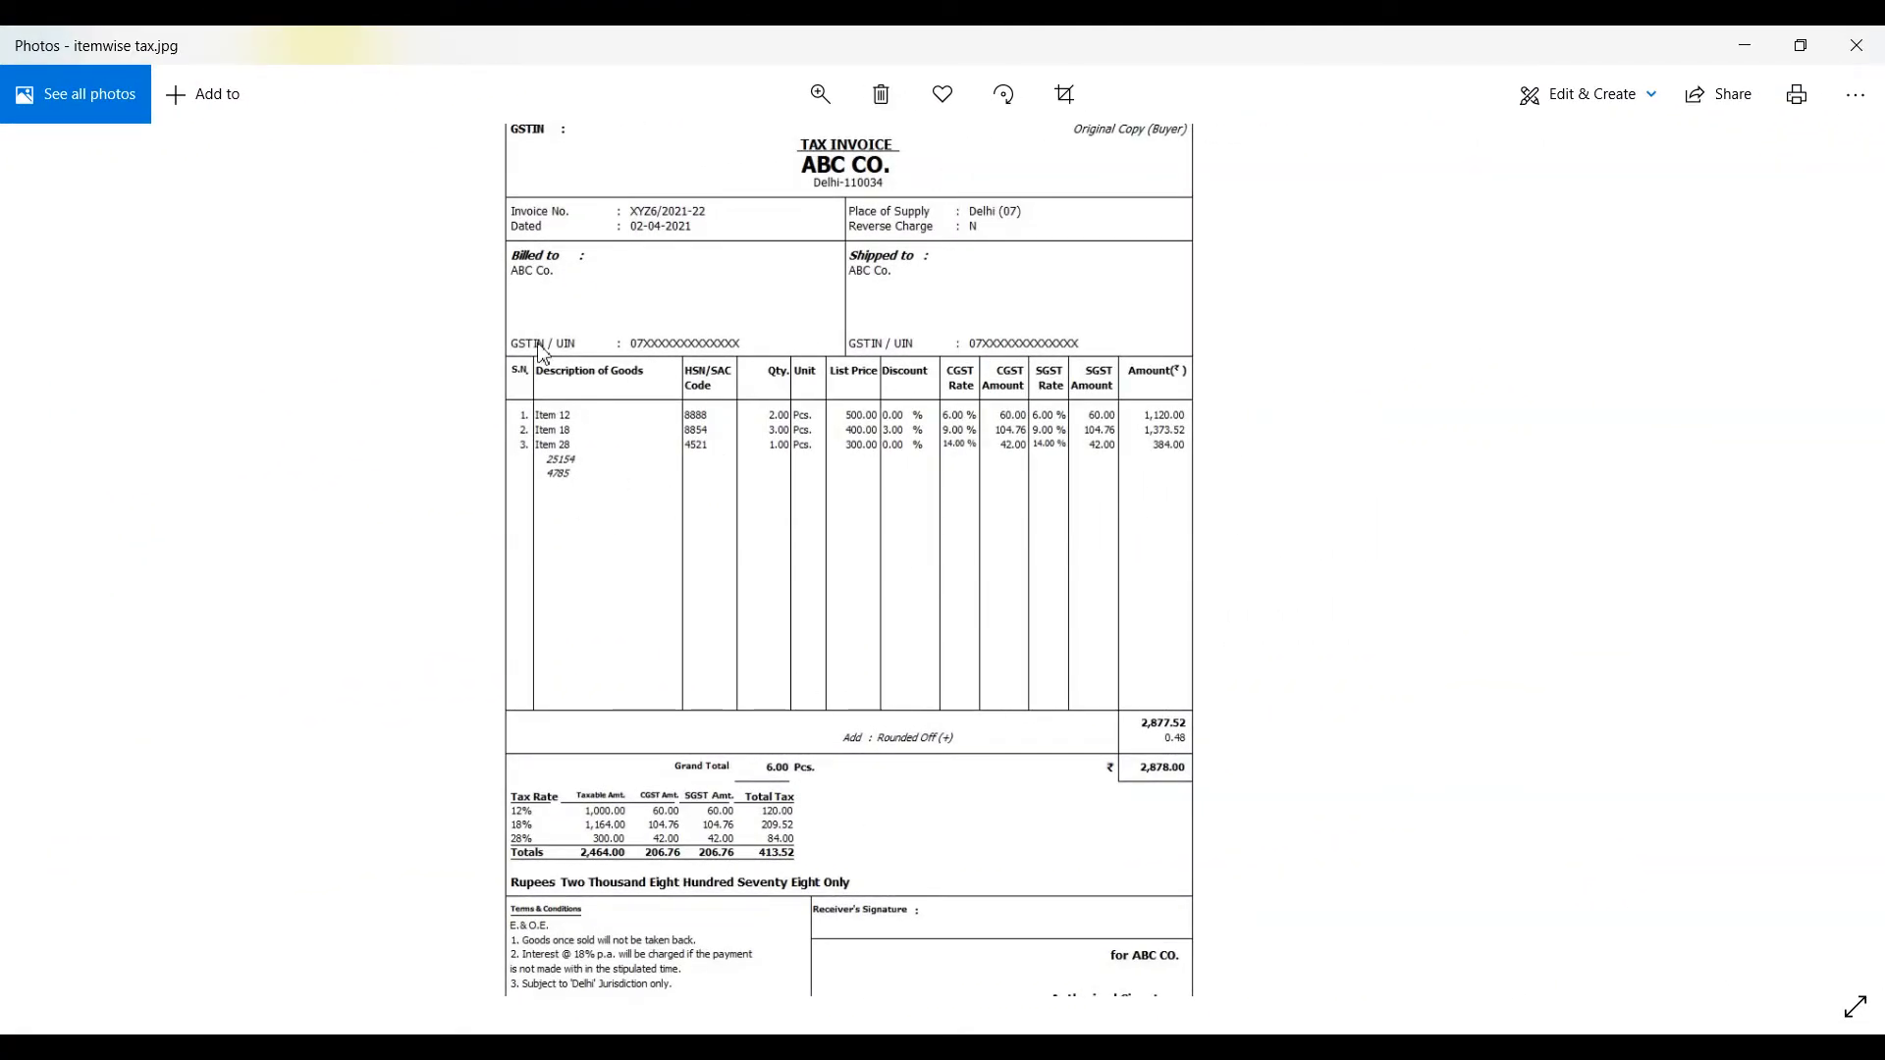
{"action": "scroll", "coordinate": [538, 348], "scroll_direction": "up", "scroll_amount": 1}
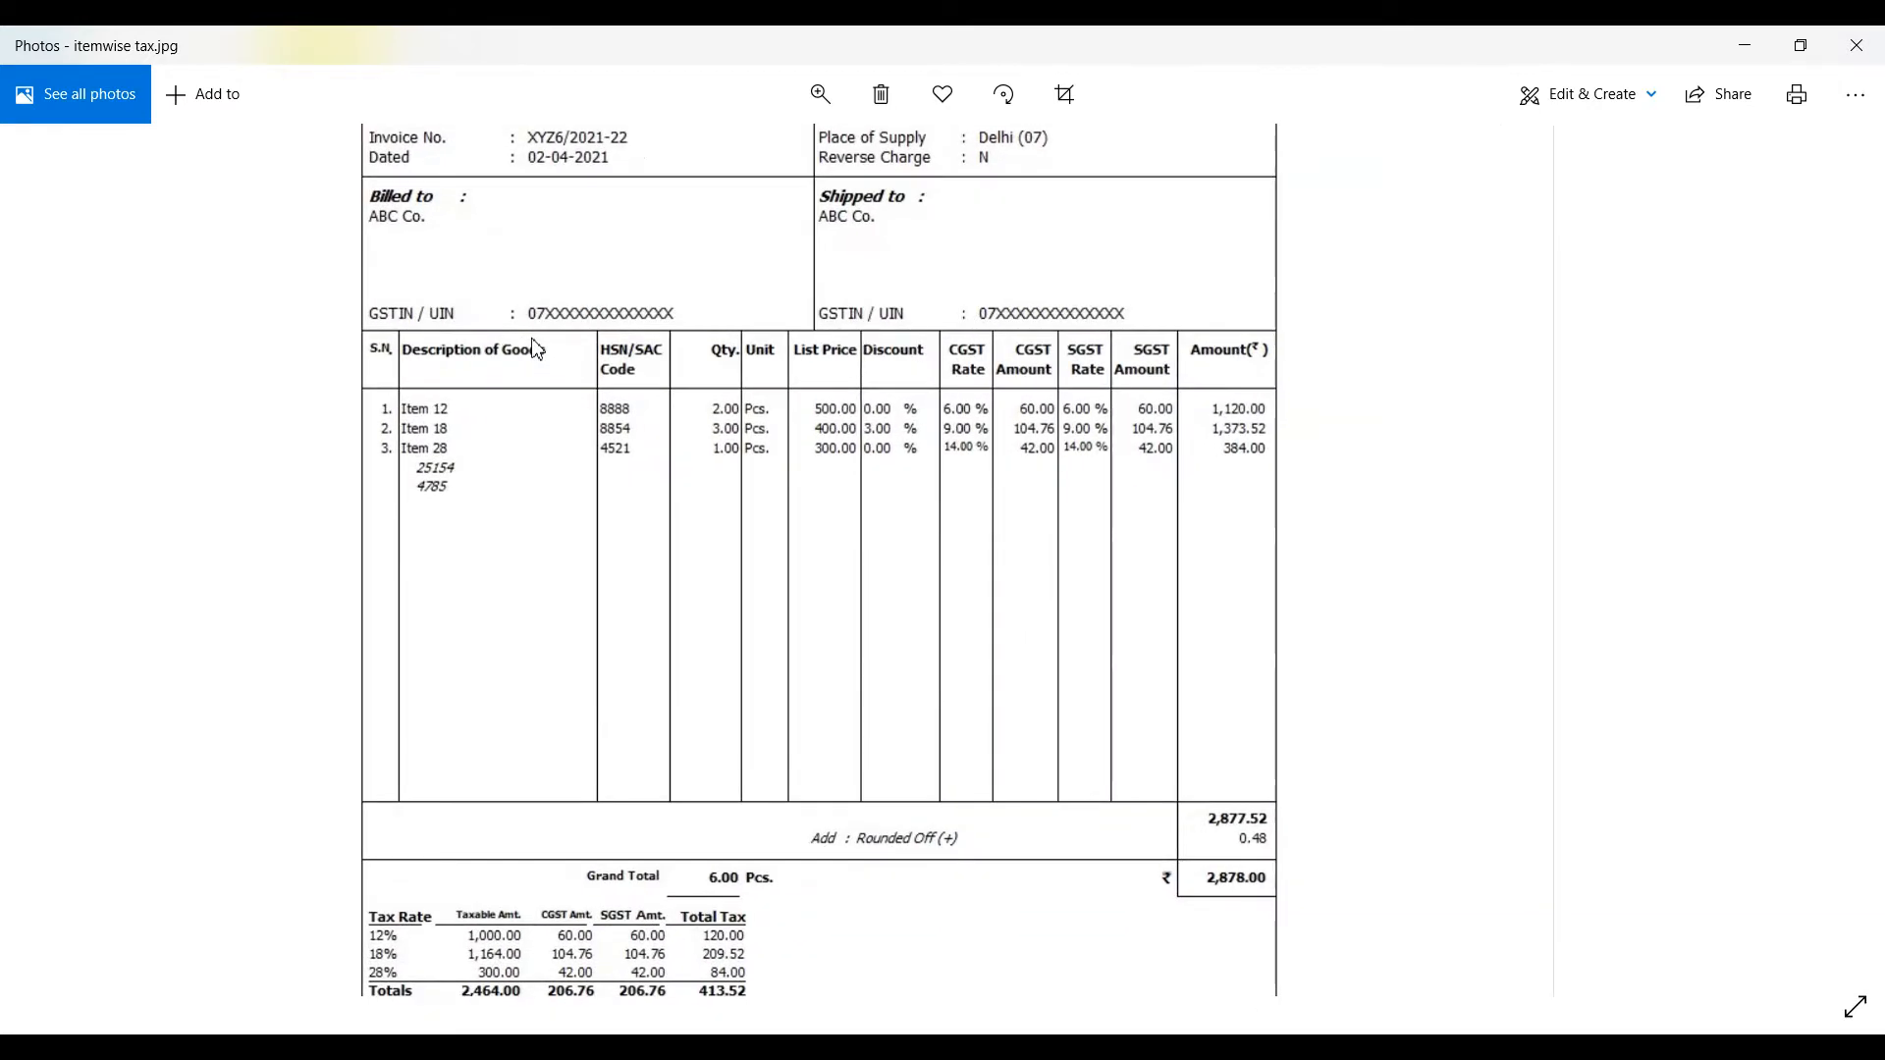
{"action": "scroll", "coordinate": [538, 349], "scroll_direction": "up", "scroll_amount": 1}
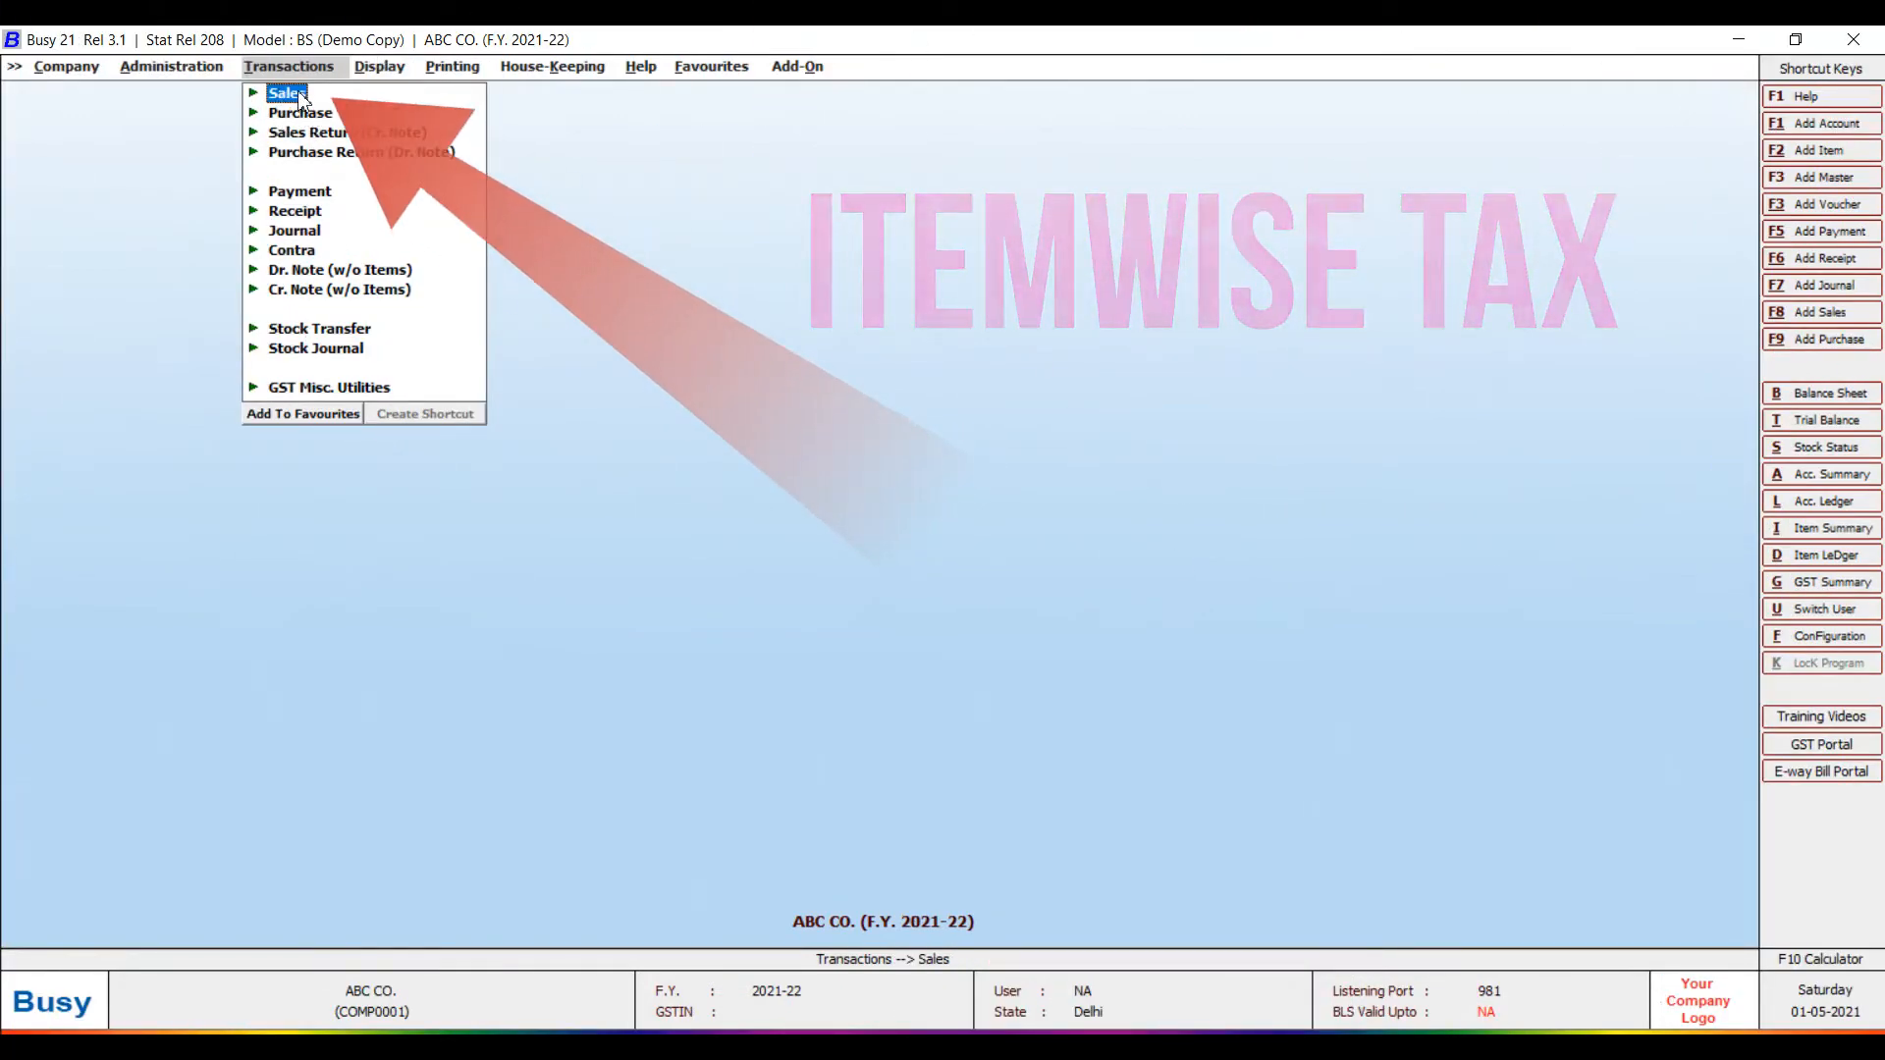
Start a new sales voucher in the Main series, keeping the date 02-04-2021
{"action": "key", "text": "Return"}
{"action": "left_click", "coordinate": [332, 115]}
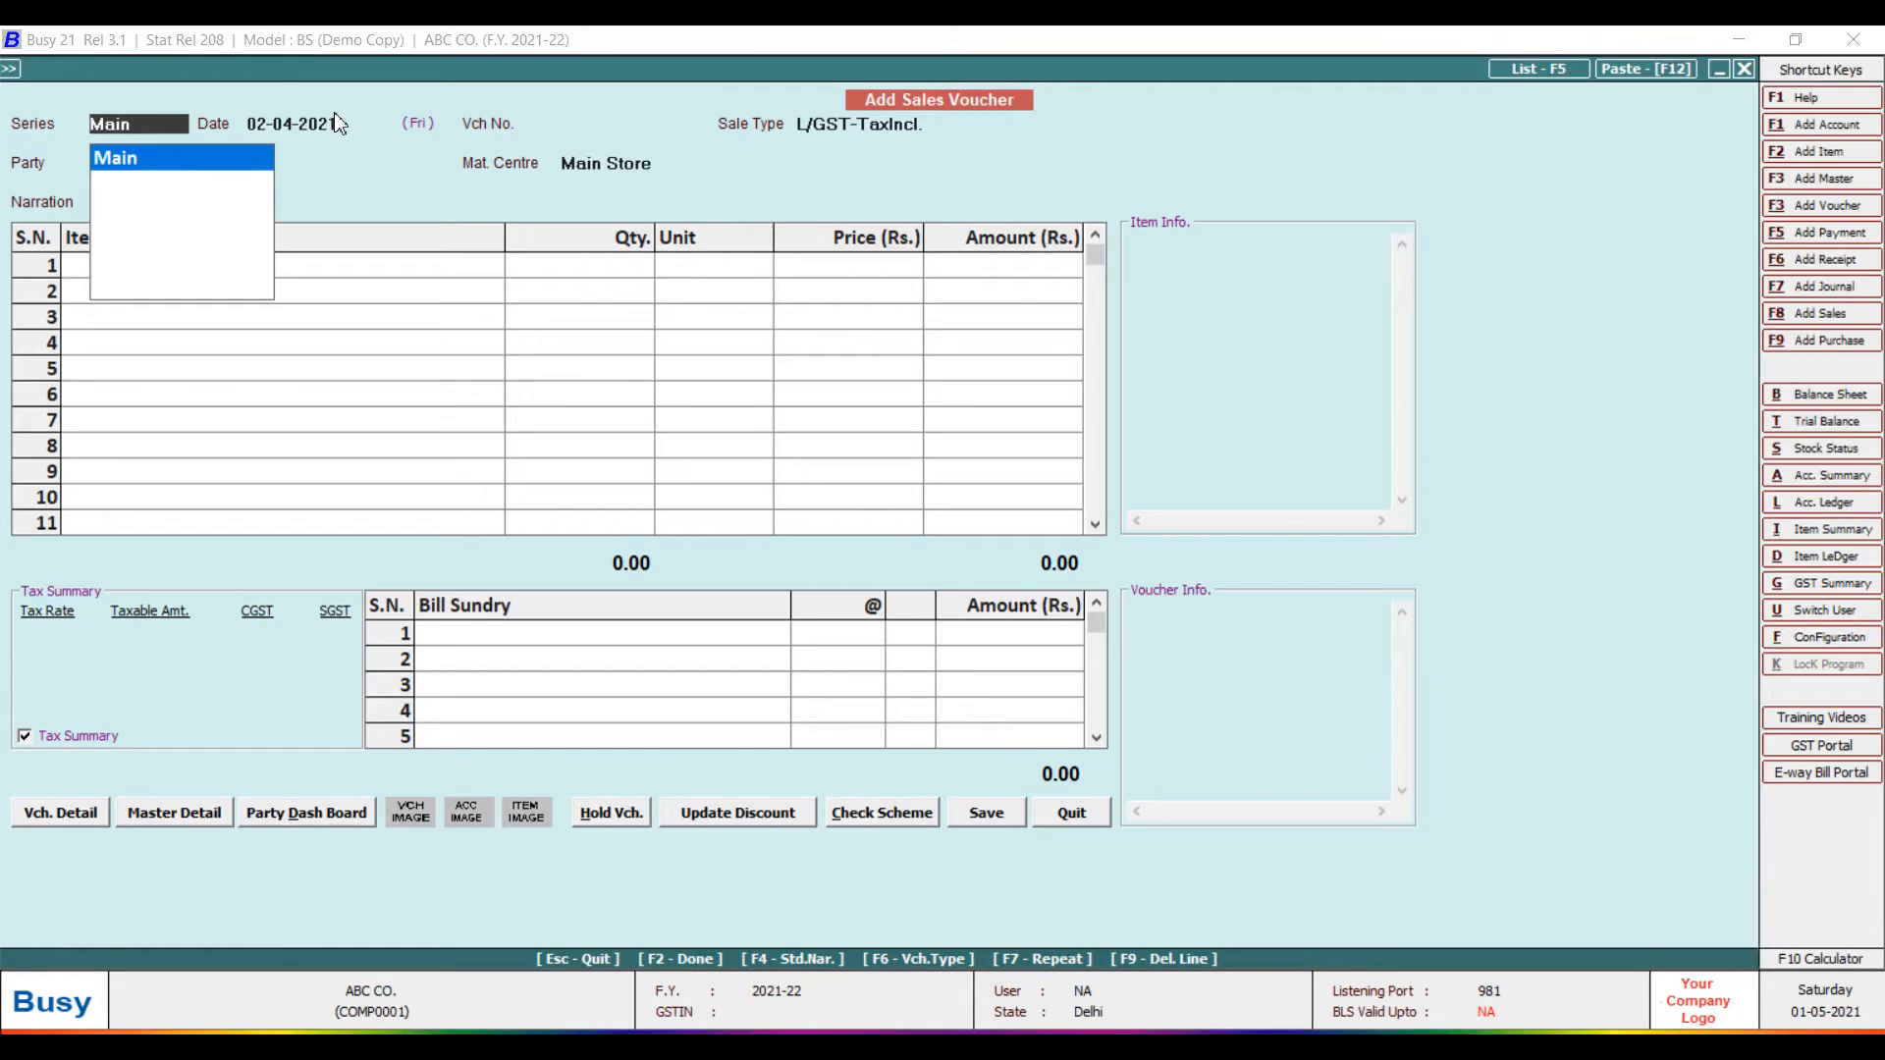
{"action": "key", "text": "Return"}
{"action": "key", "text": "Return"}
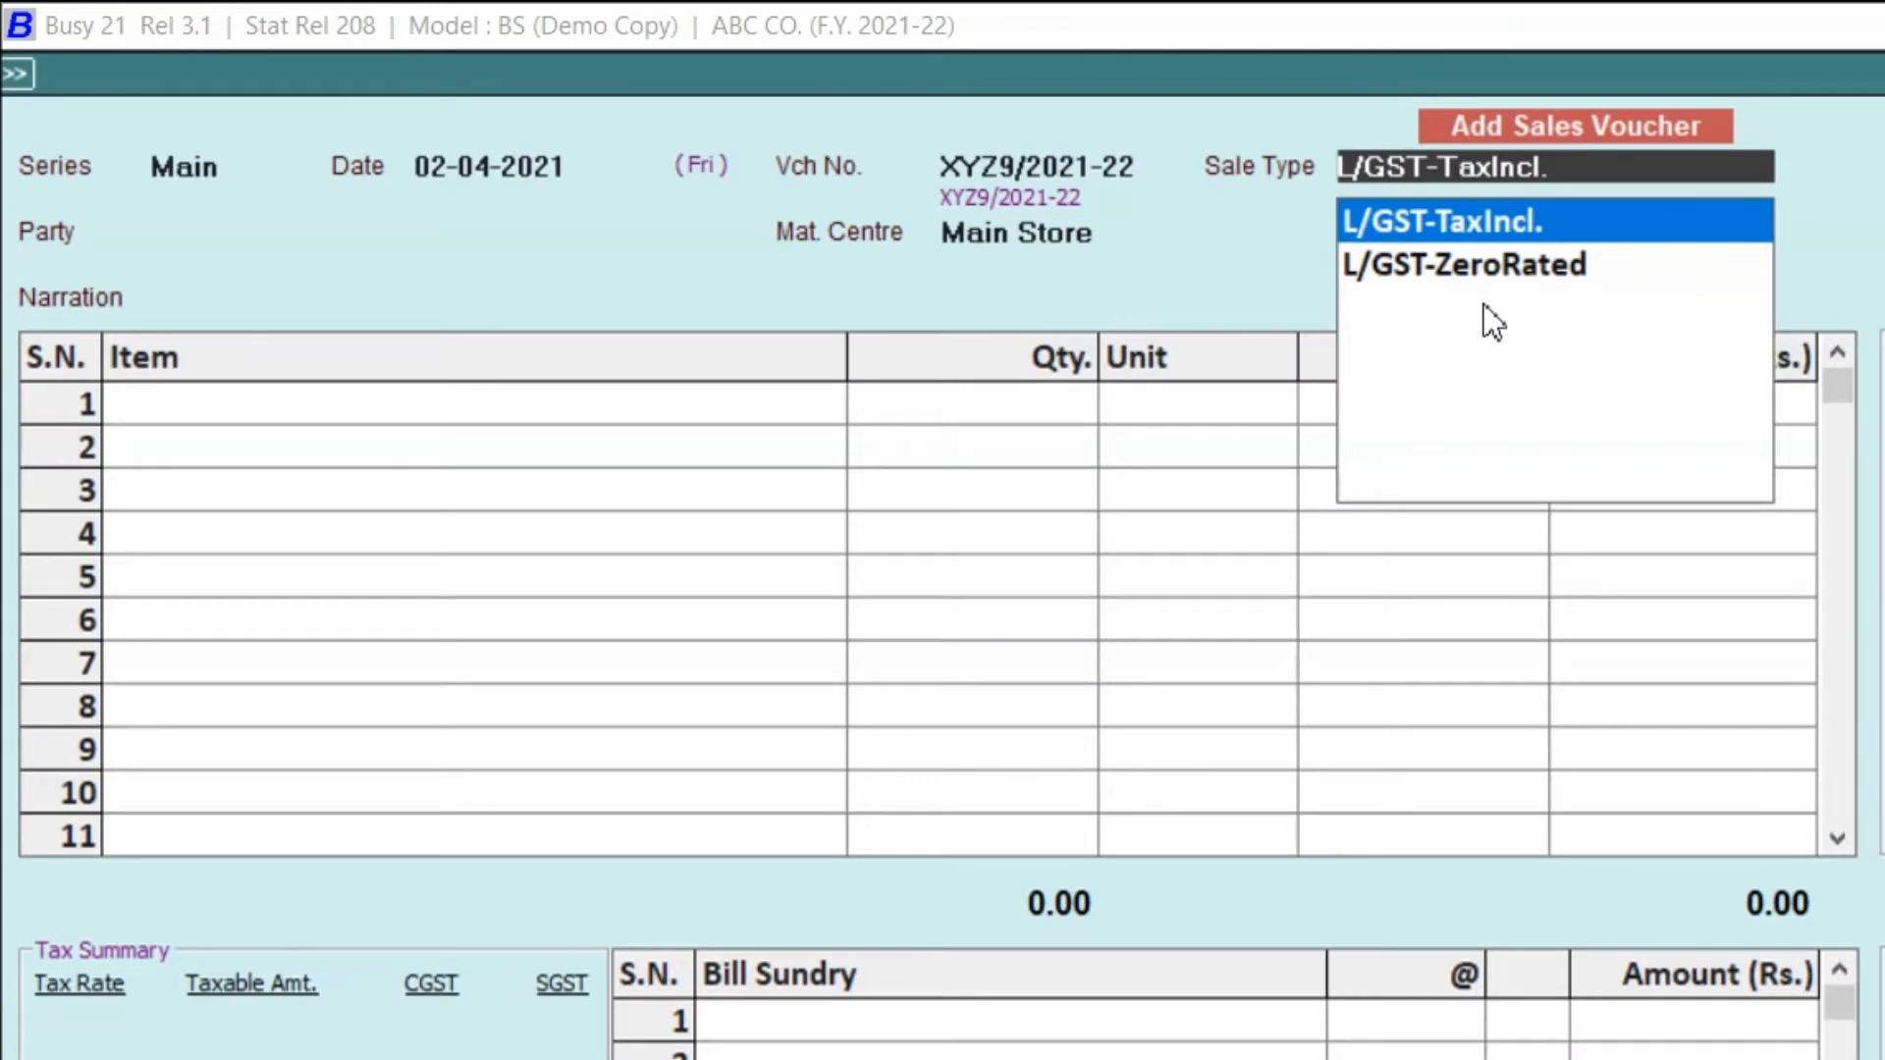
Look through the local and interstate sale types and set the voucher's sale type to L/GST-ItemWise
{"action": "key", "text": "BackSpace"}
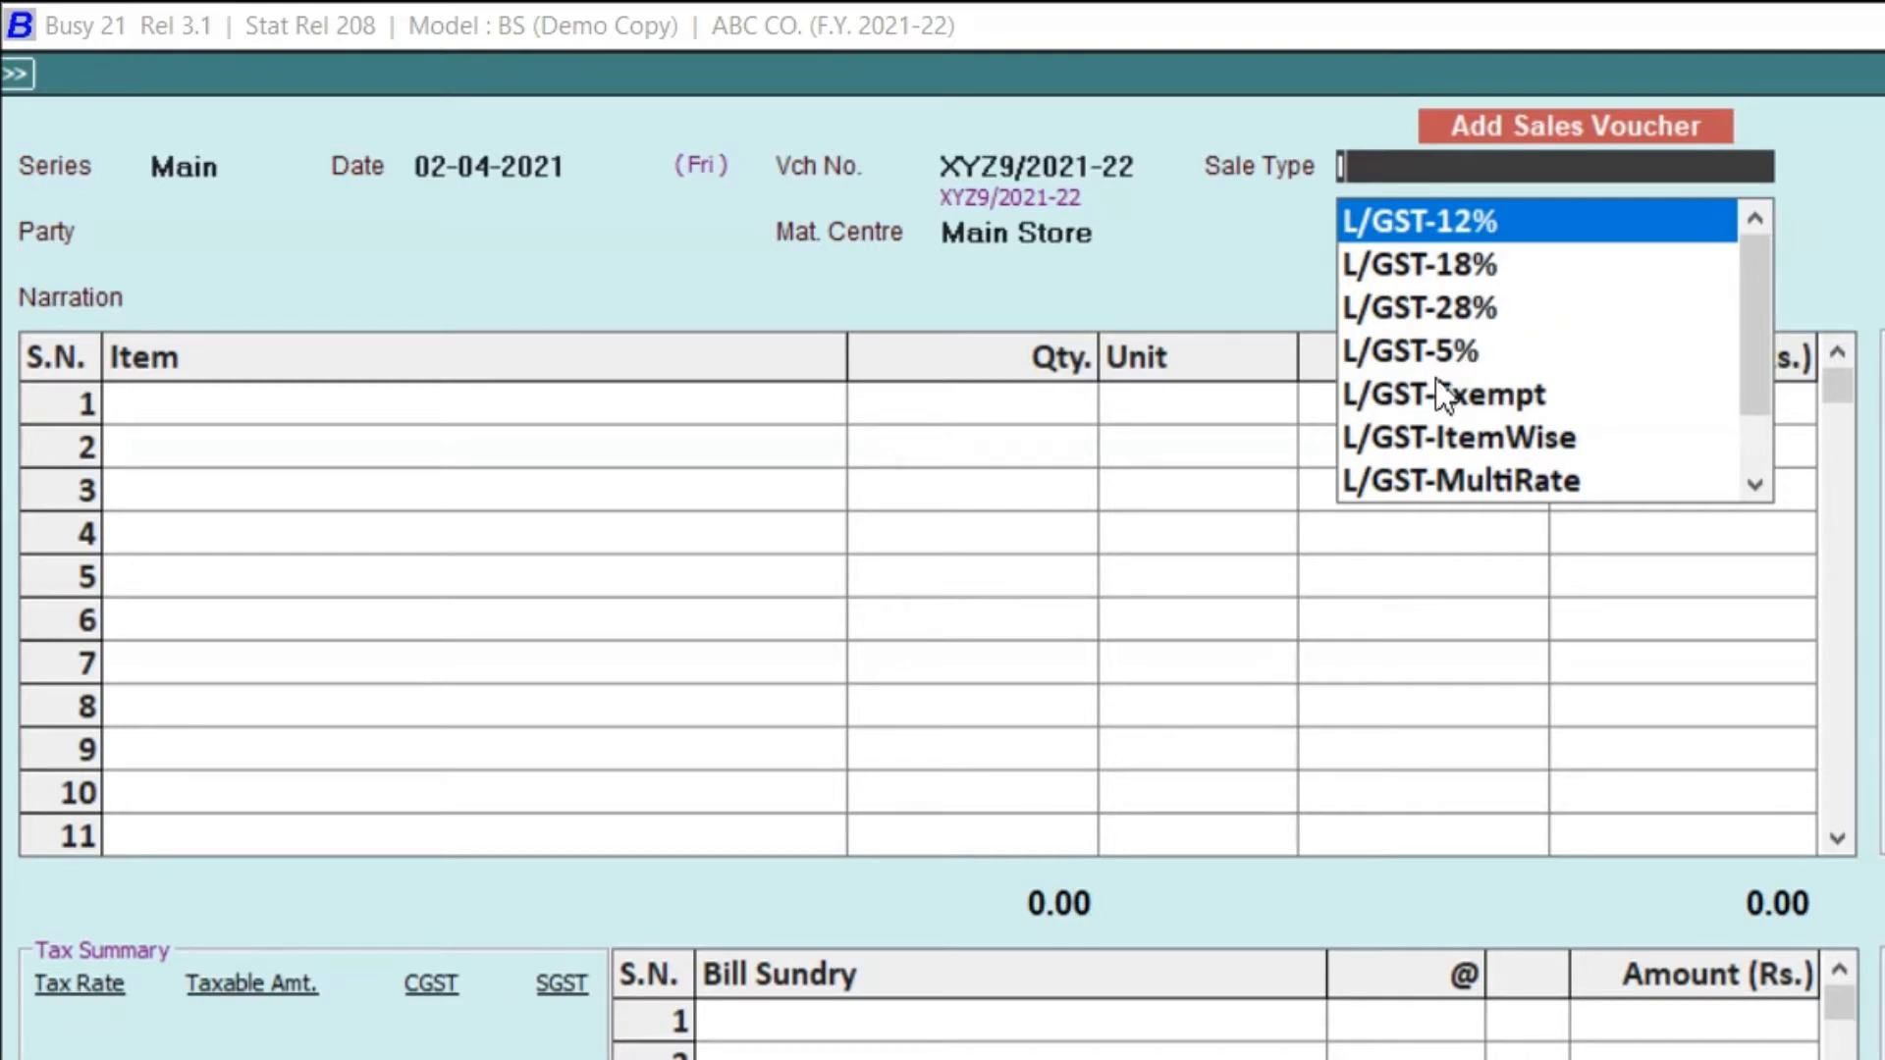
{"action": "scroll", "coordinate": [1451, 368], "scroll_direction": "down", "scroll_amount": 2}
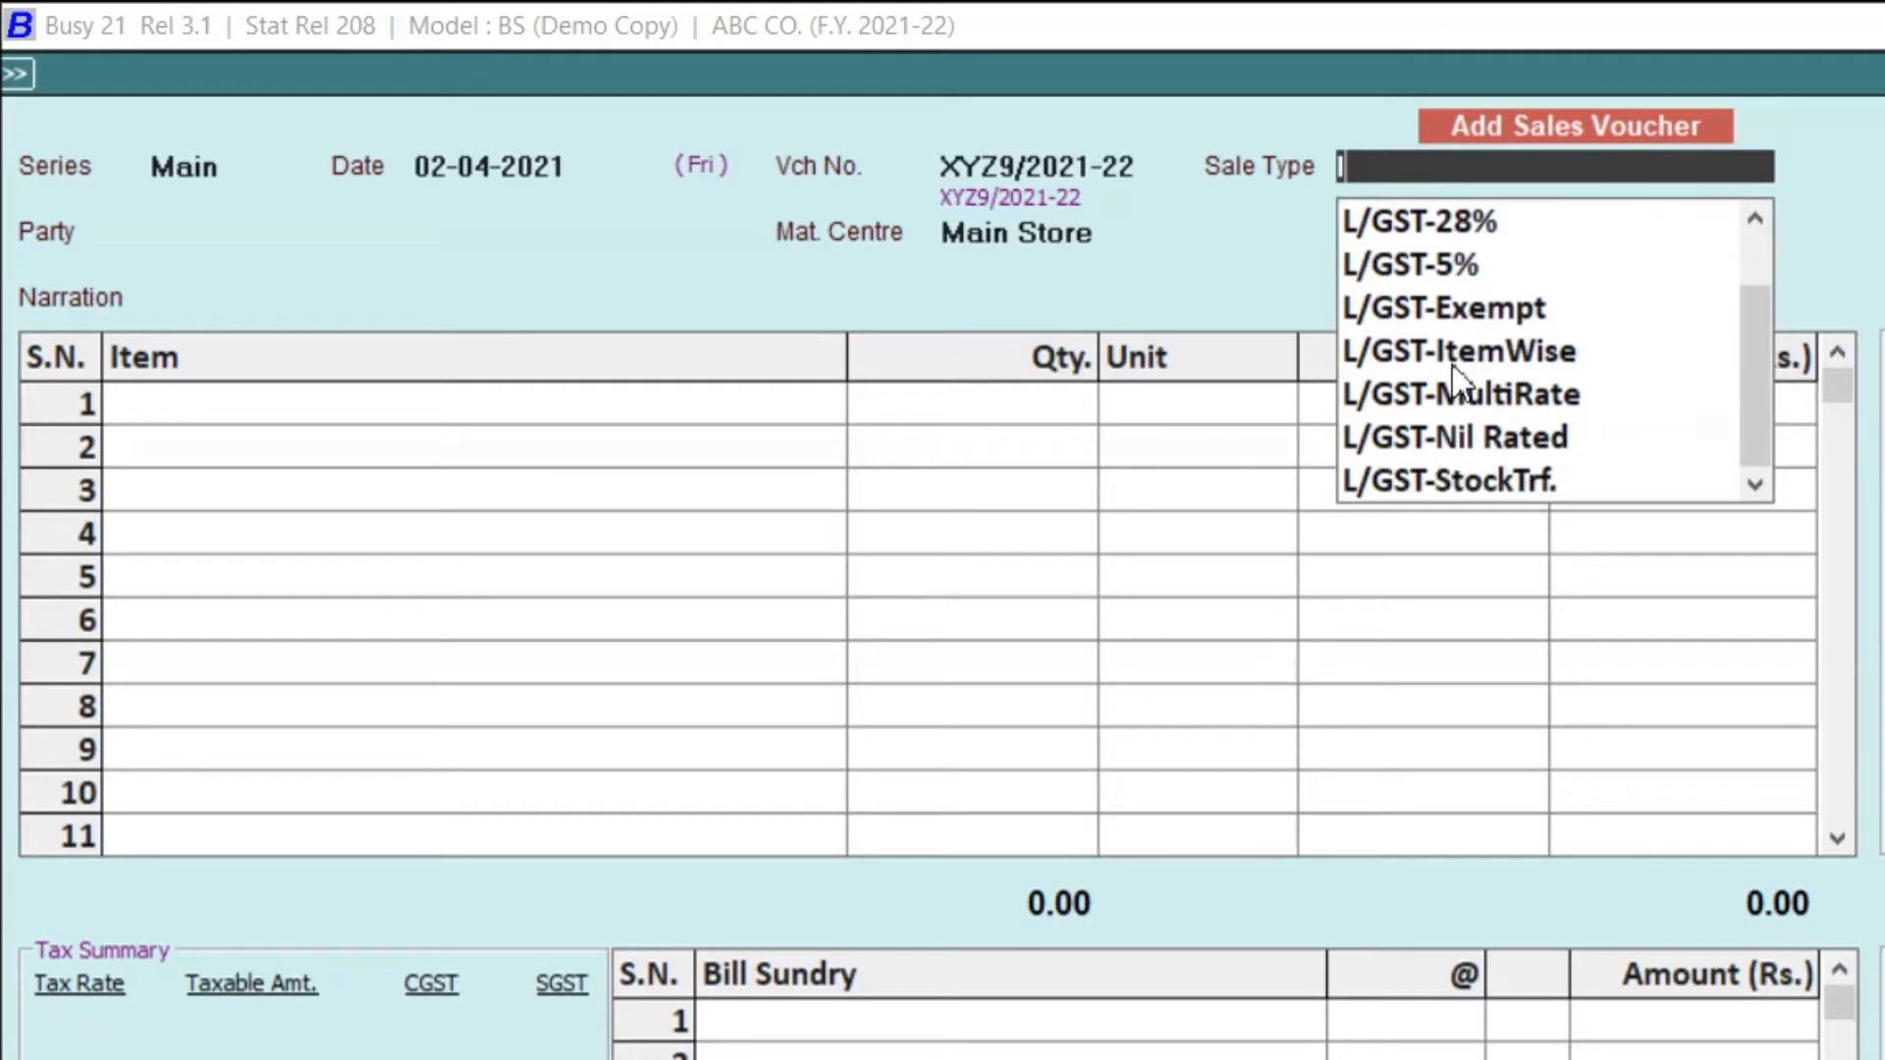
{"action": "scroll", "coordinate": [1450, 366], "scroll_direction": "up", "scroll_amount": 2}
{"action": "key", "text": "BackSpace"}
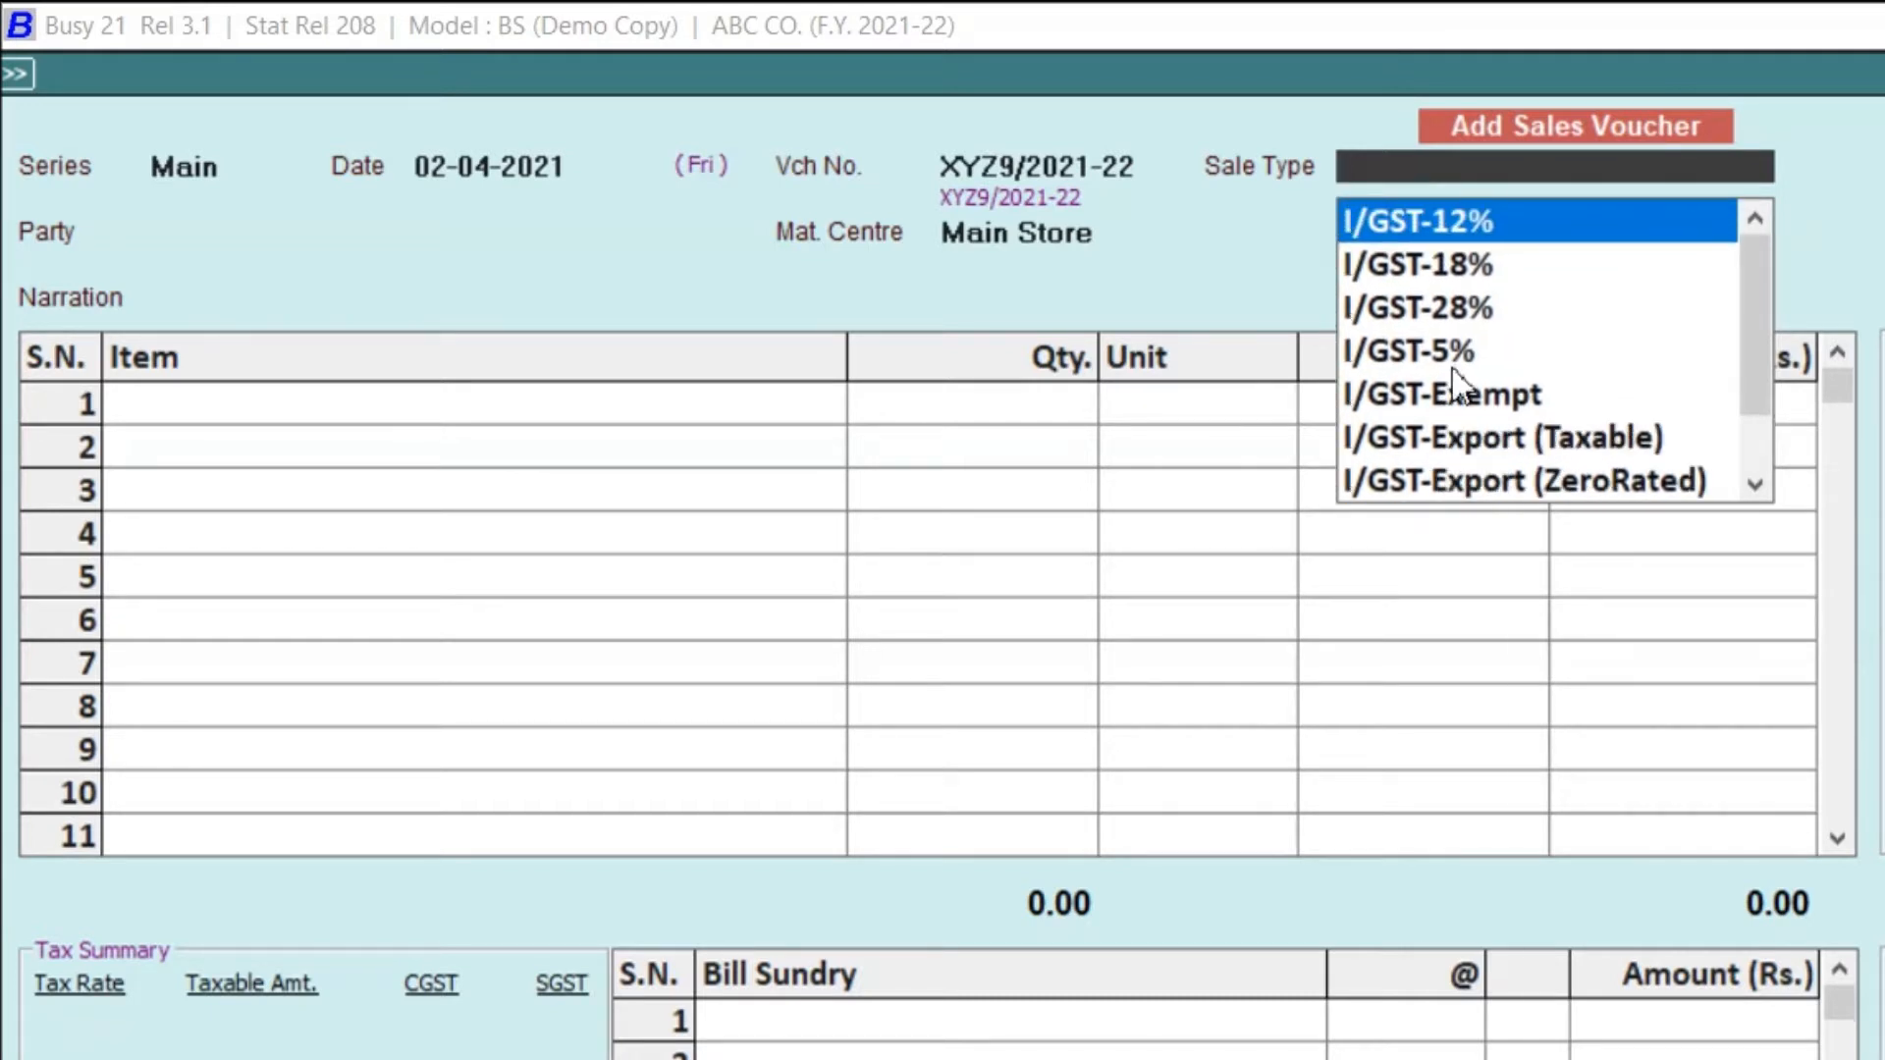
{"action": "type", "text": "i"}
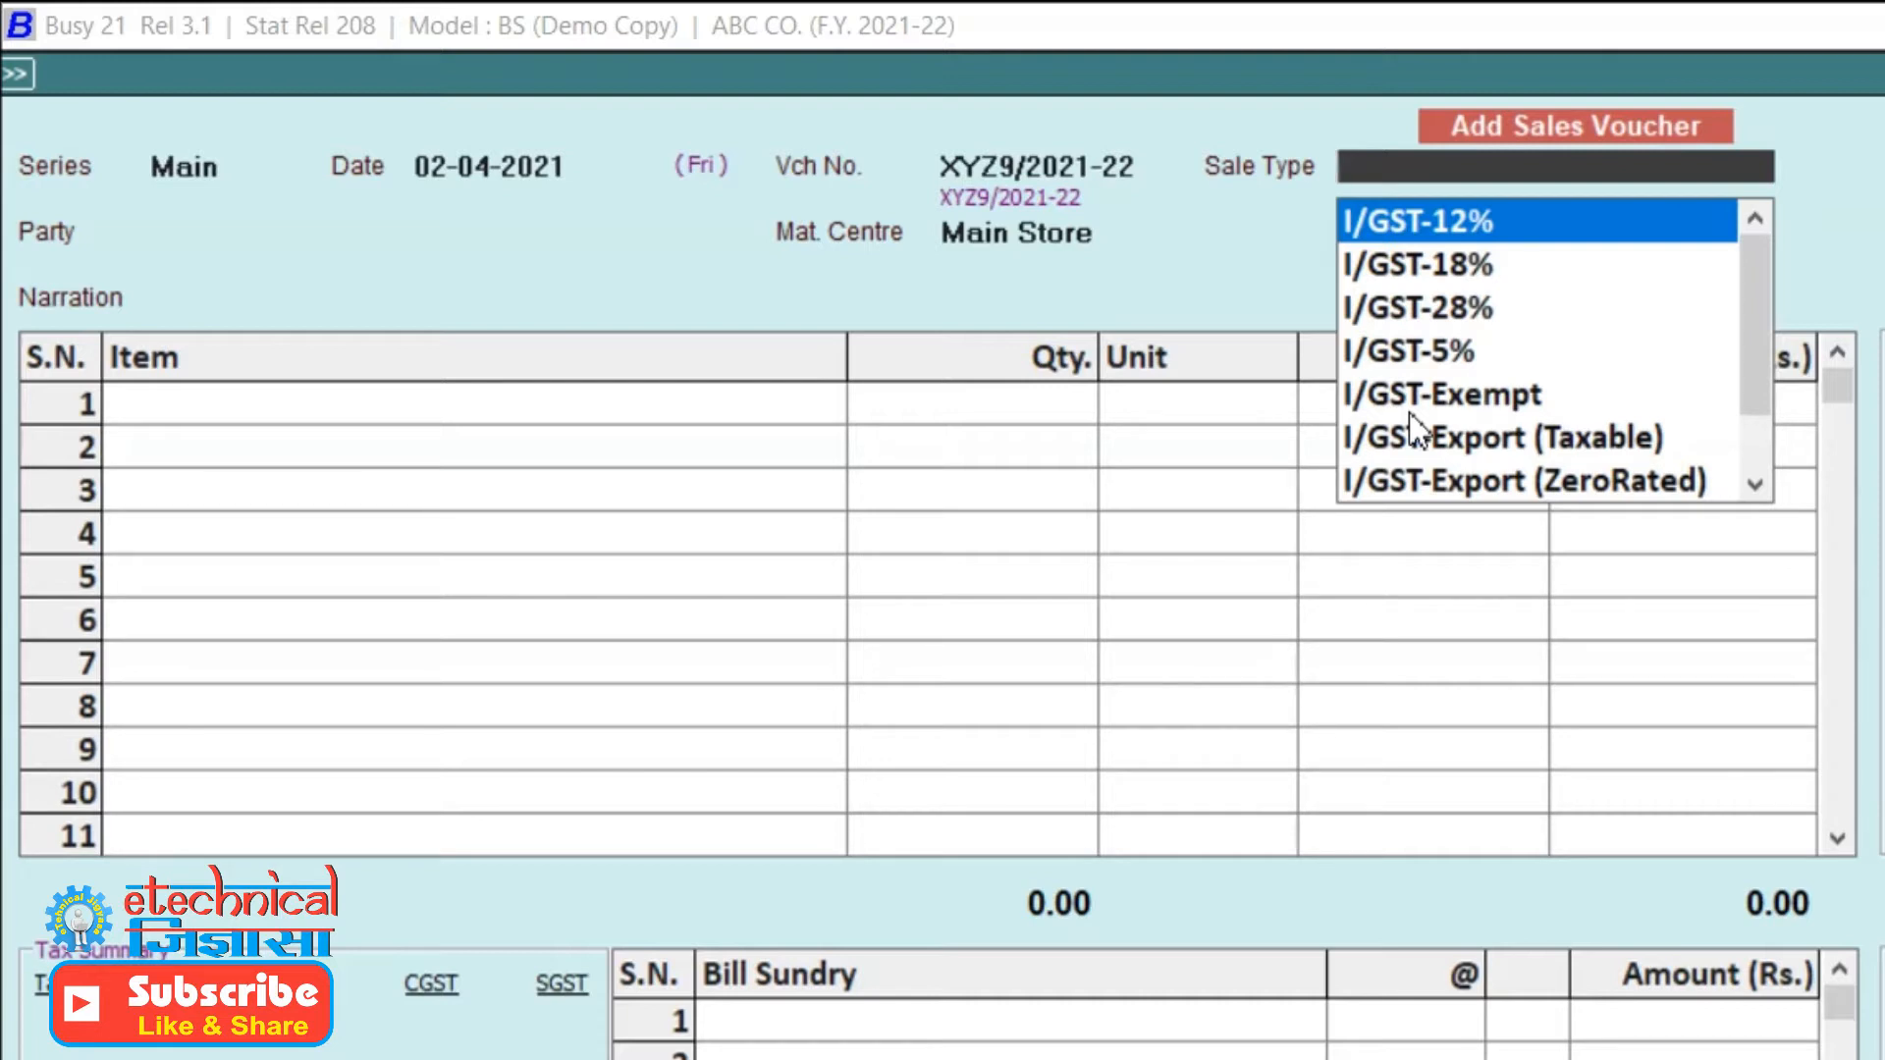
{"action": "key", "text": "l"}
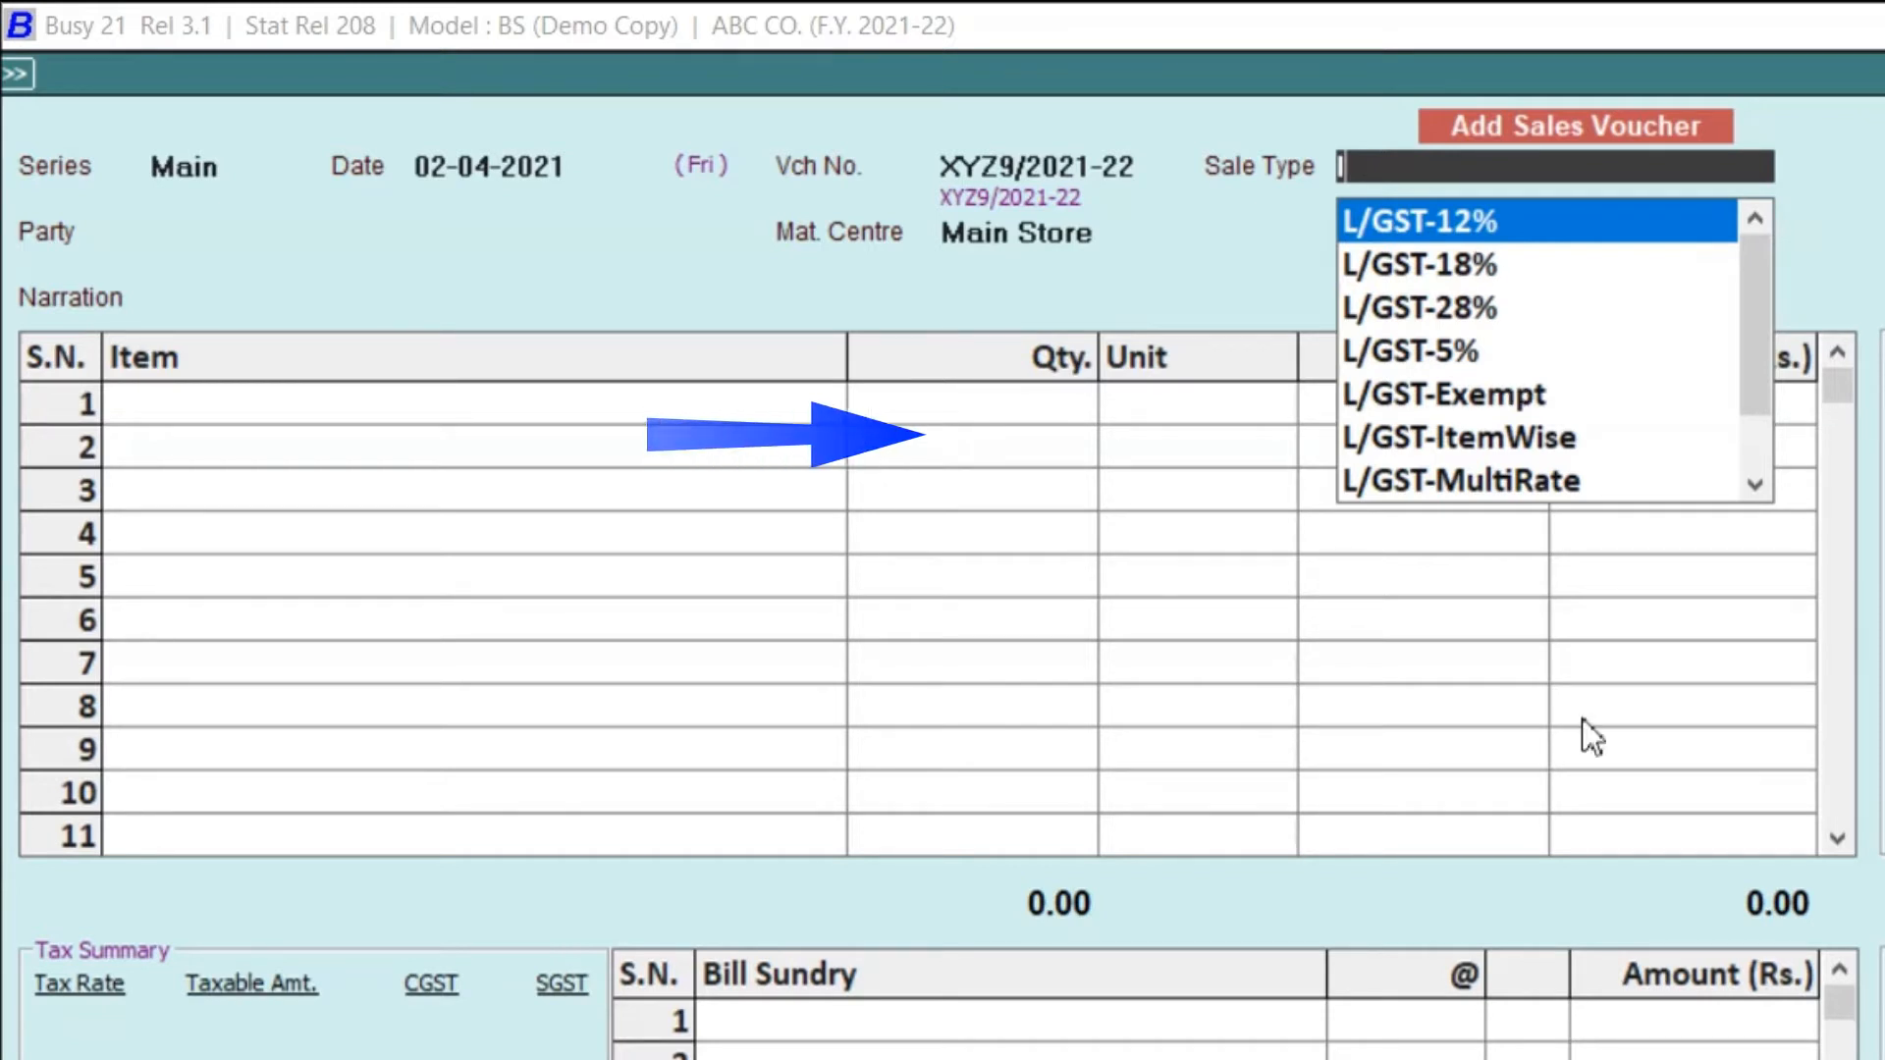
{"action": "left_click", "coordinate": [1492, 439]}
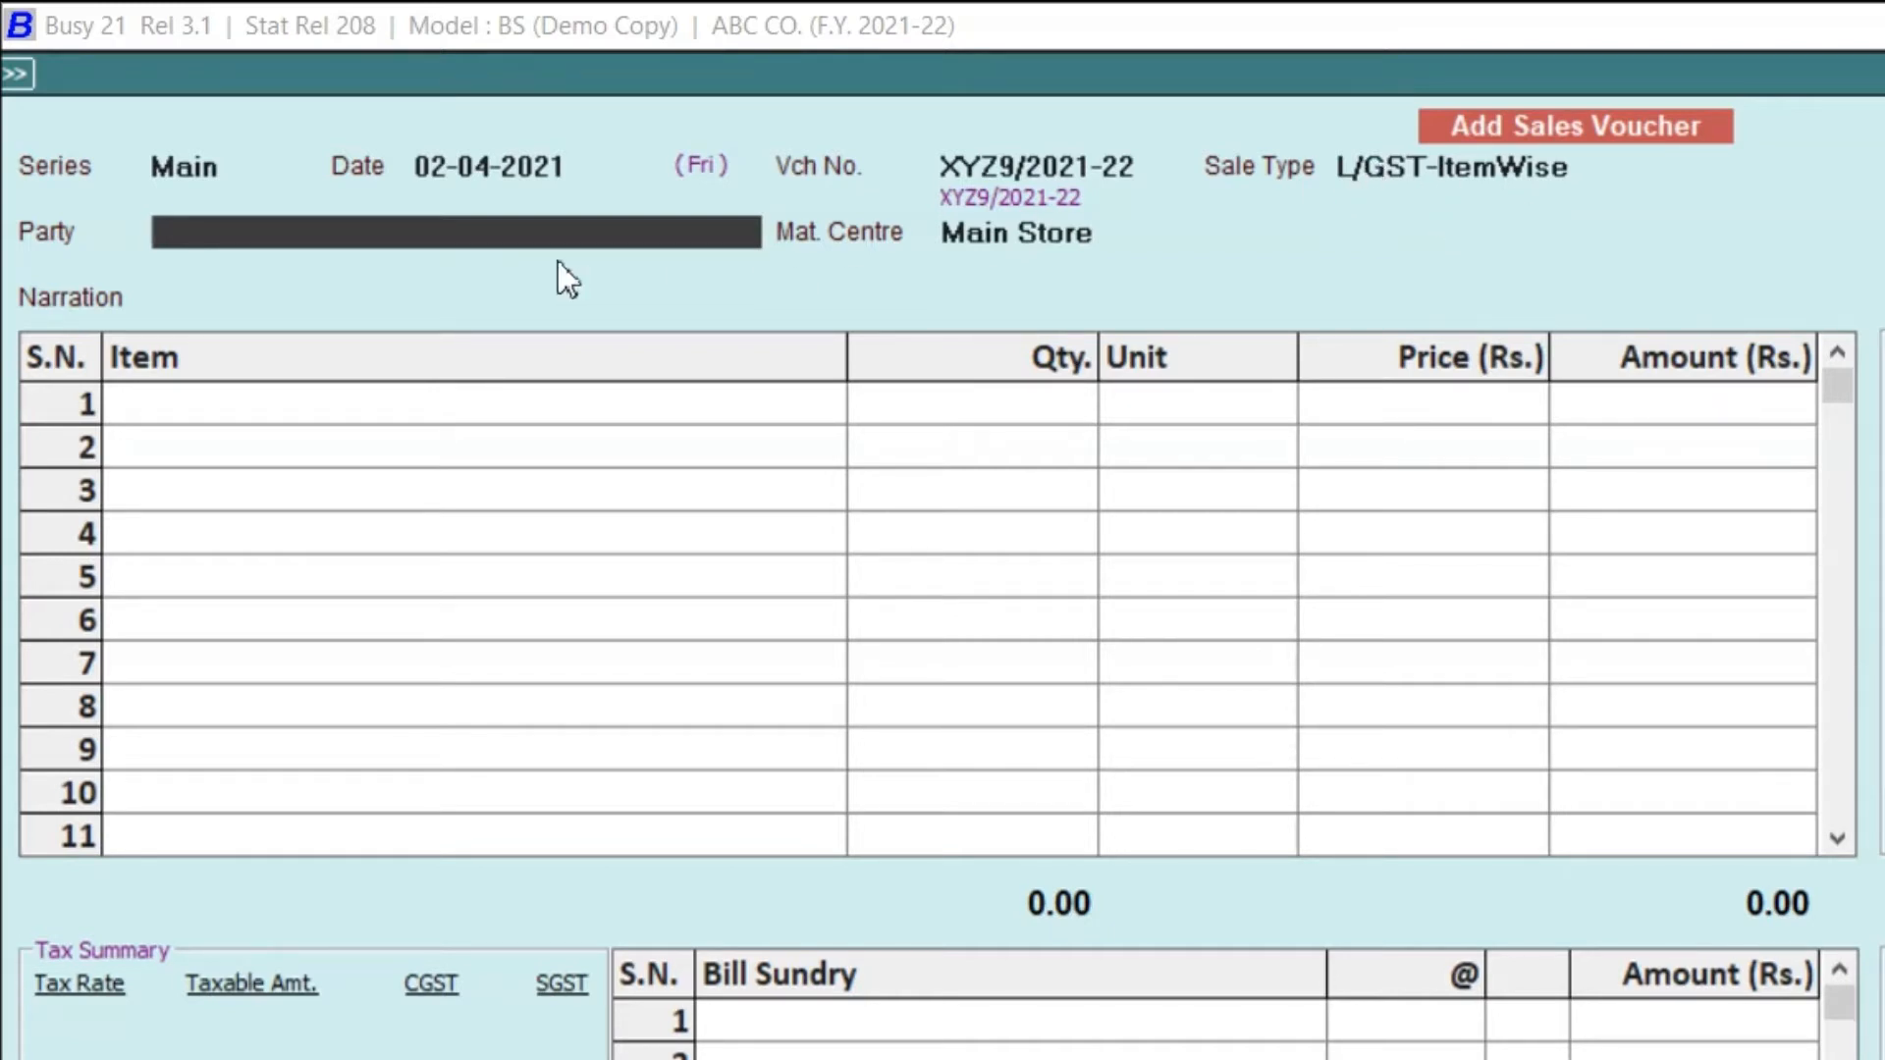
Set the party to ABC Co. and leave the narration blank
{"action": "type", "text": "a"}
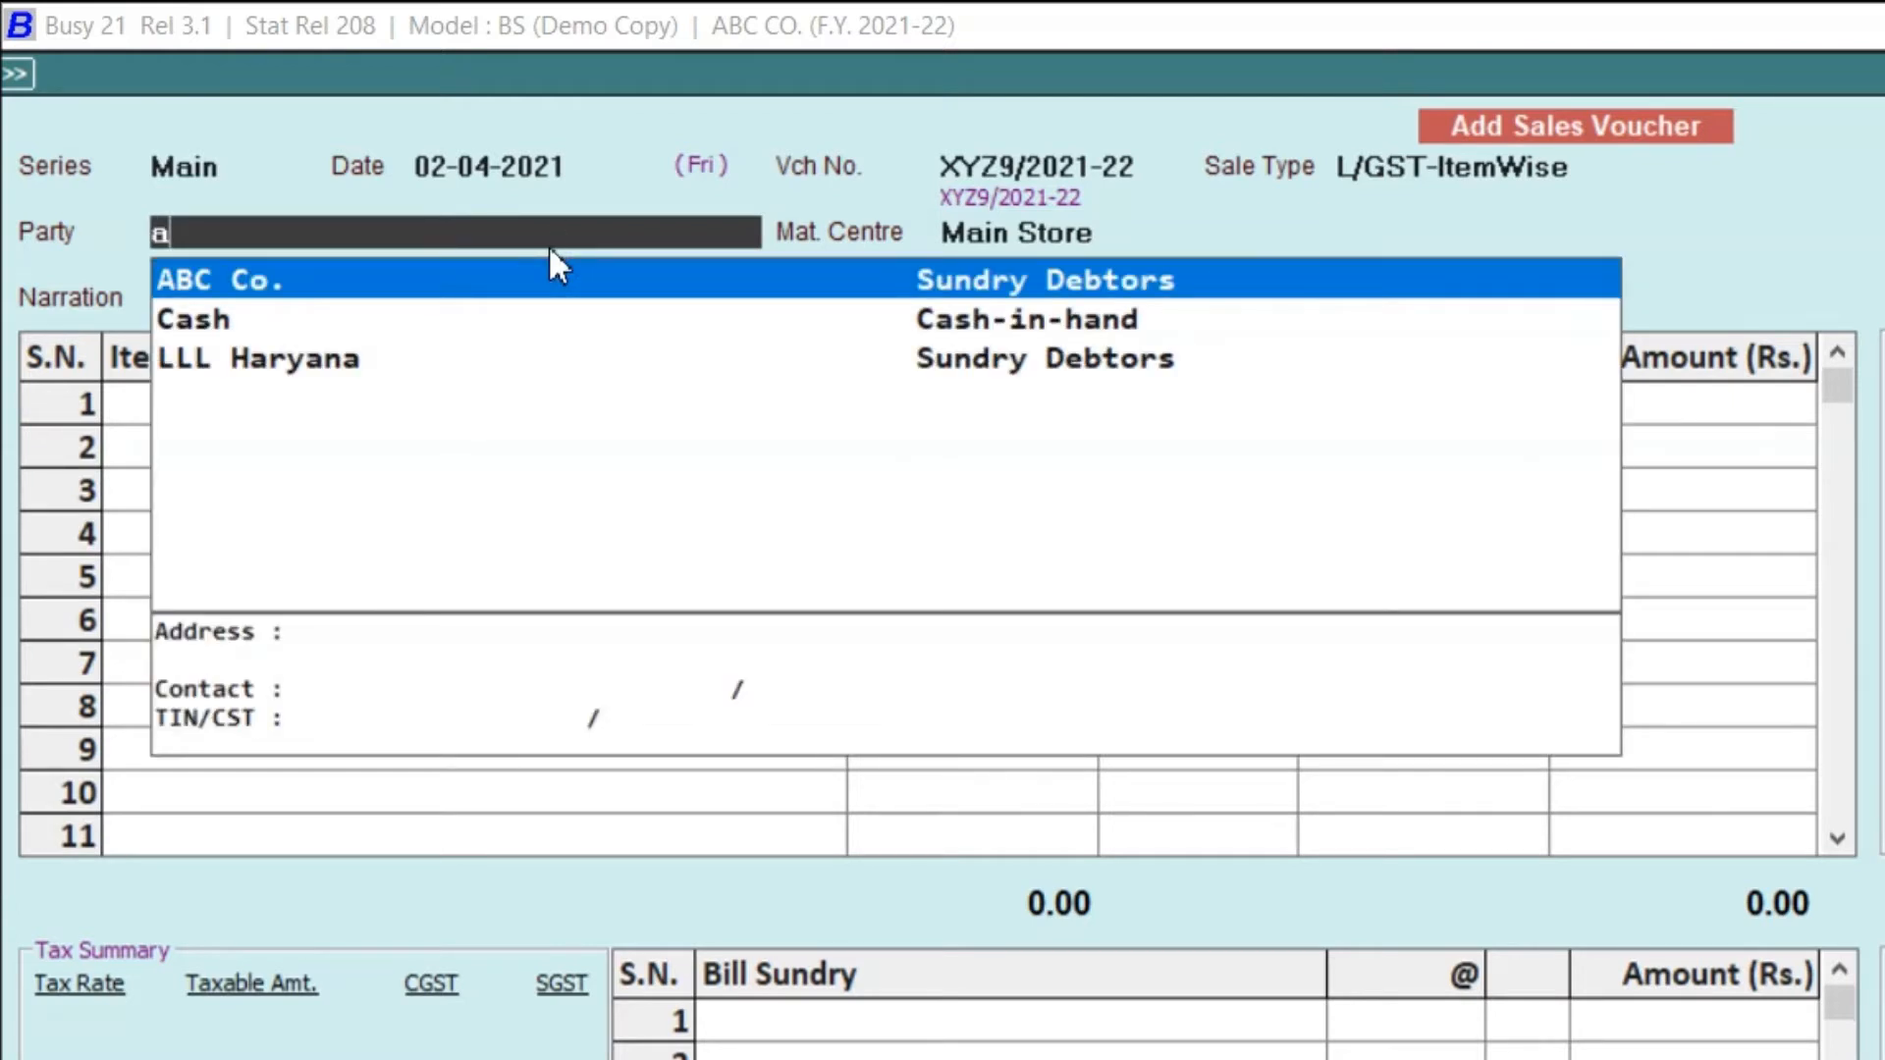
{"action": "key", "text": "Return"}
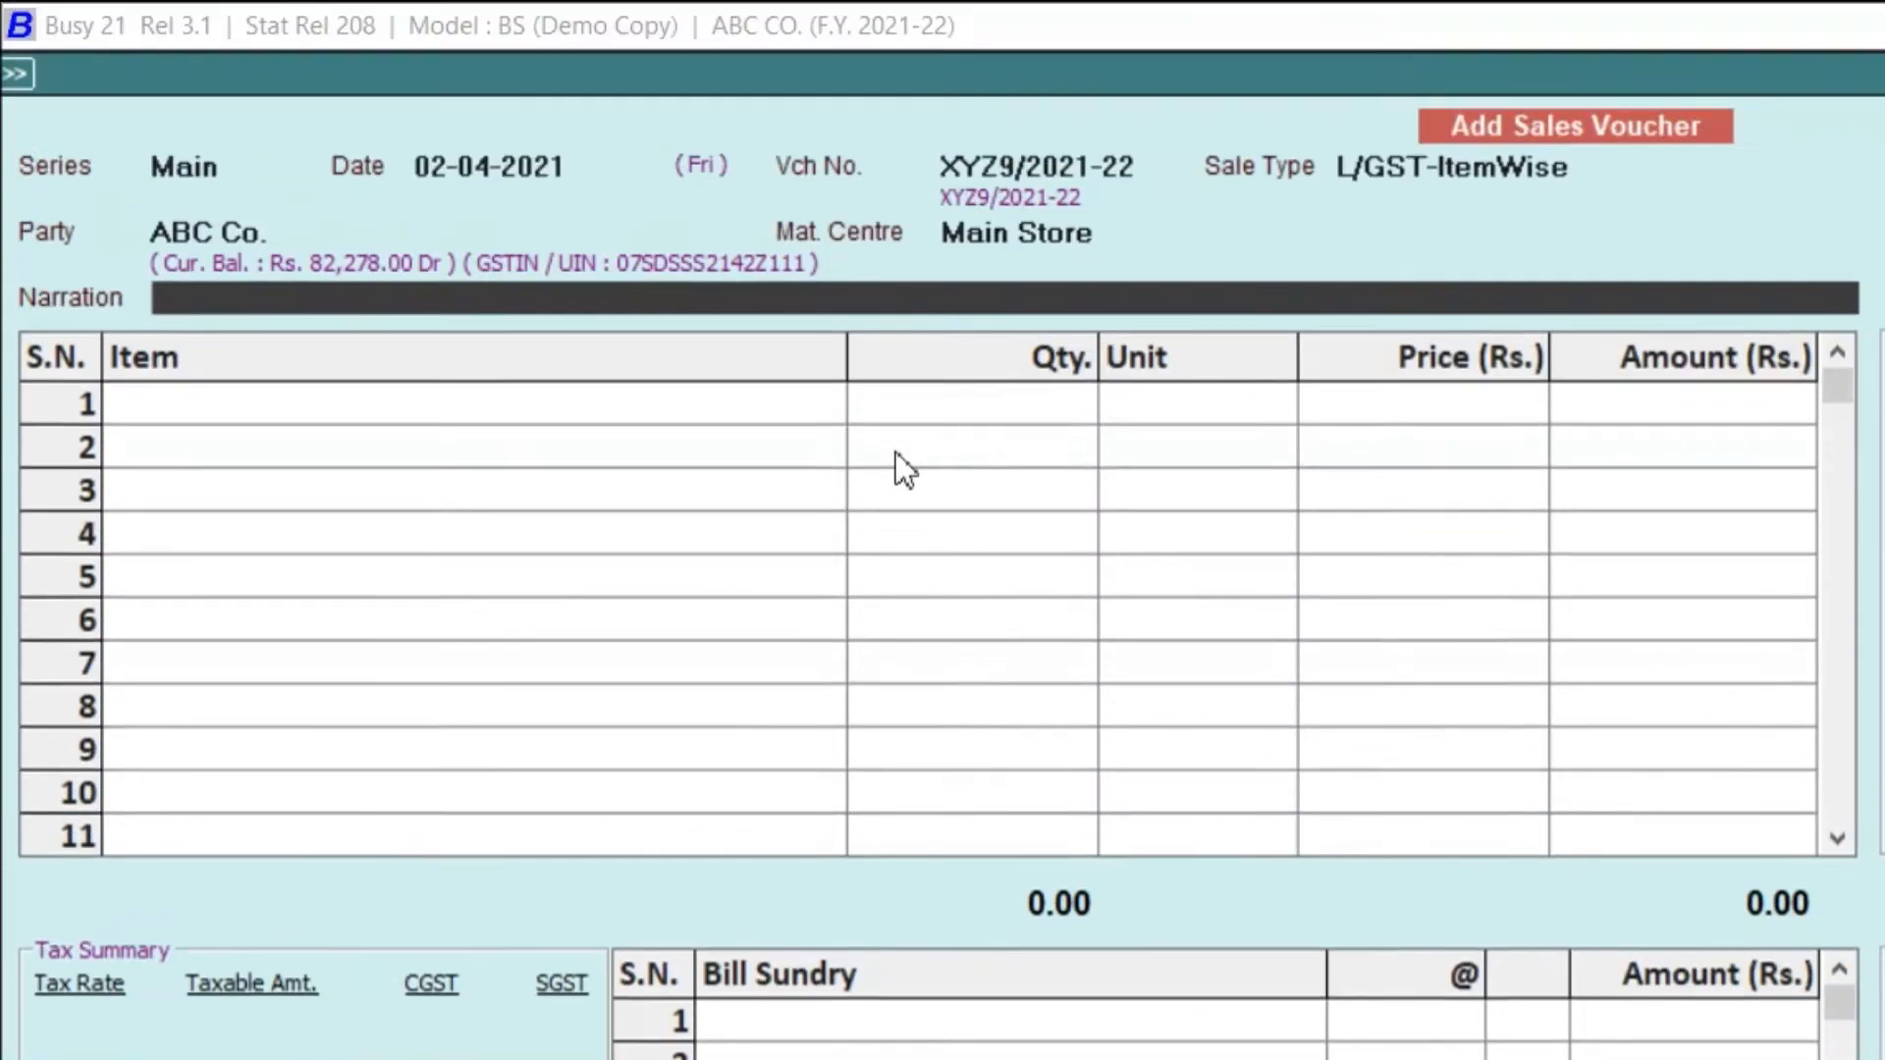
{"action": "key", "text": "Return"}
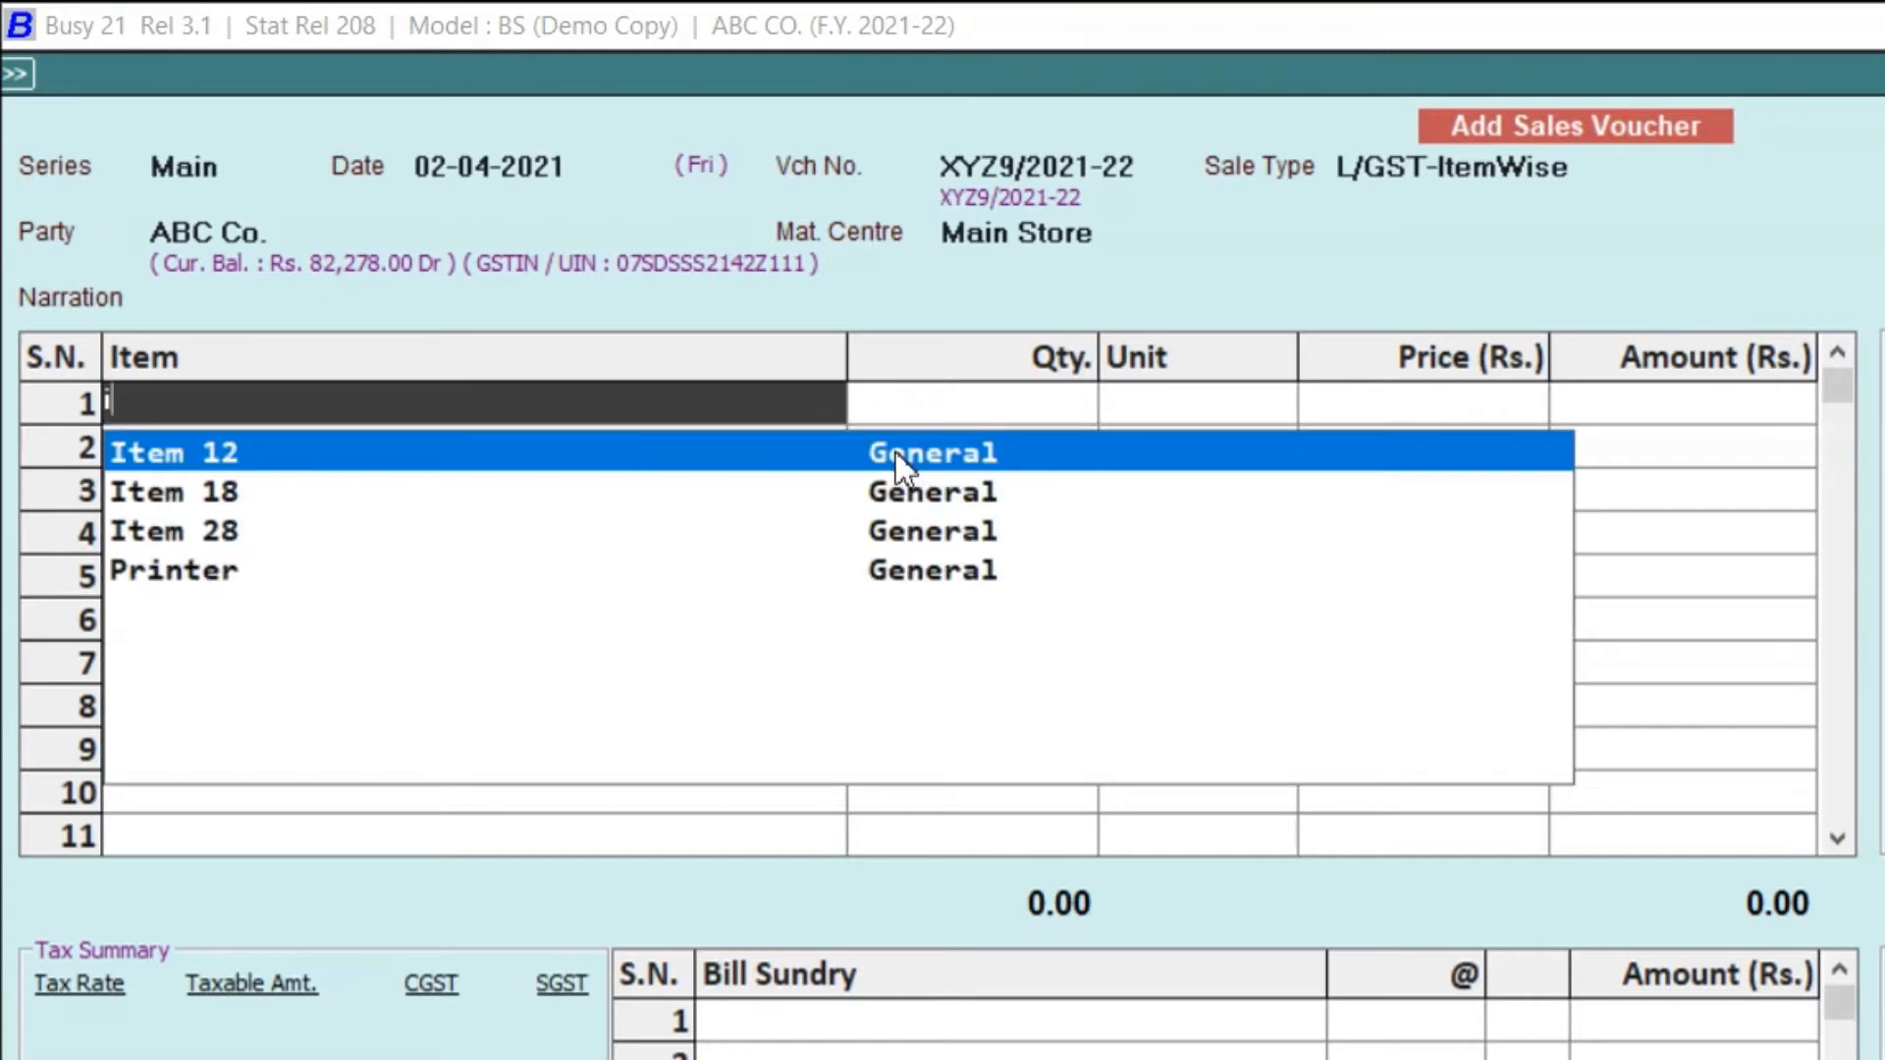
Add Item 12 in the first row with quantity 2, leaving its serial and batch numbers blank
{"action": "left_click", "coordinate": [213, 461]}
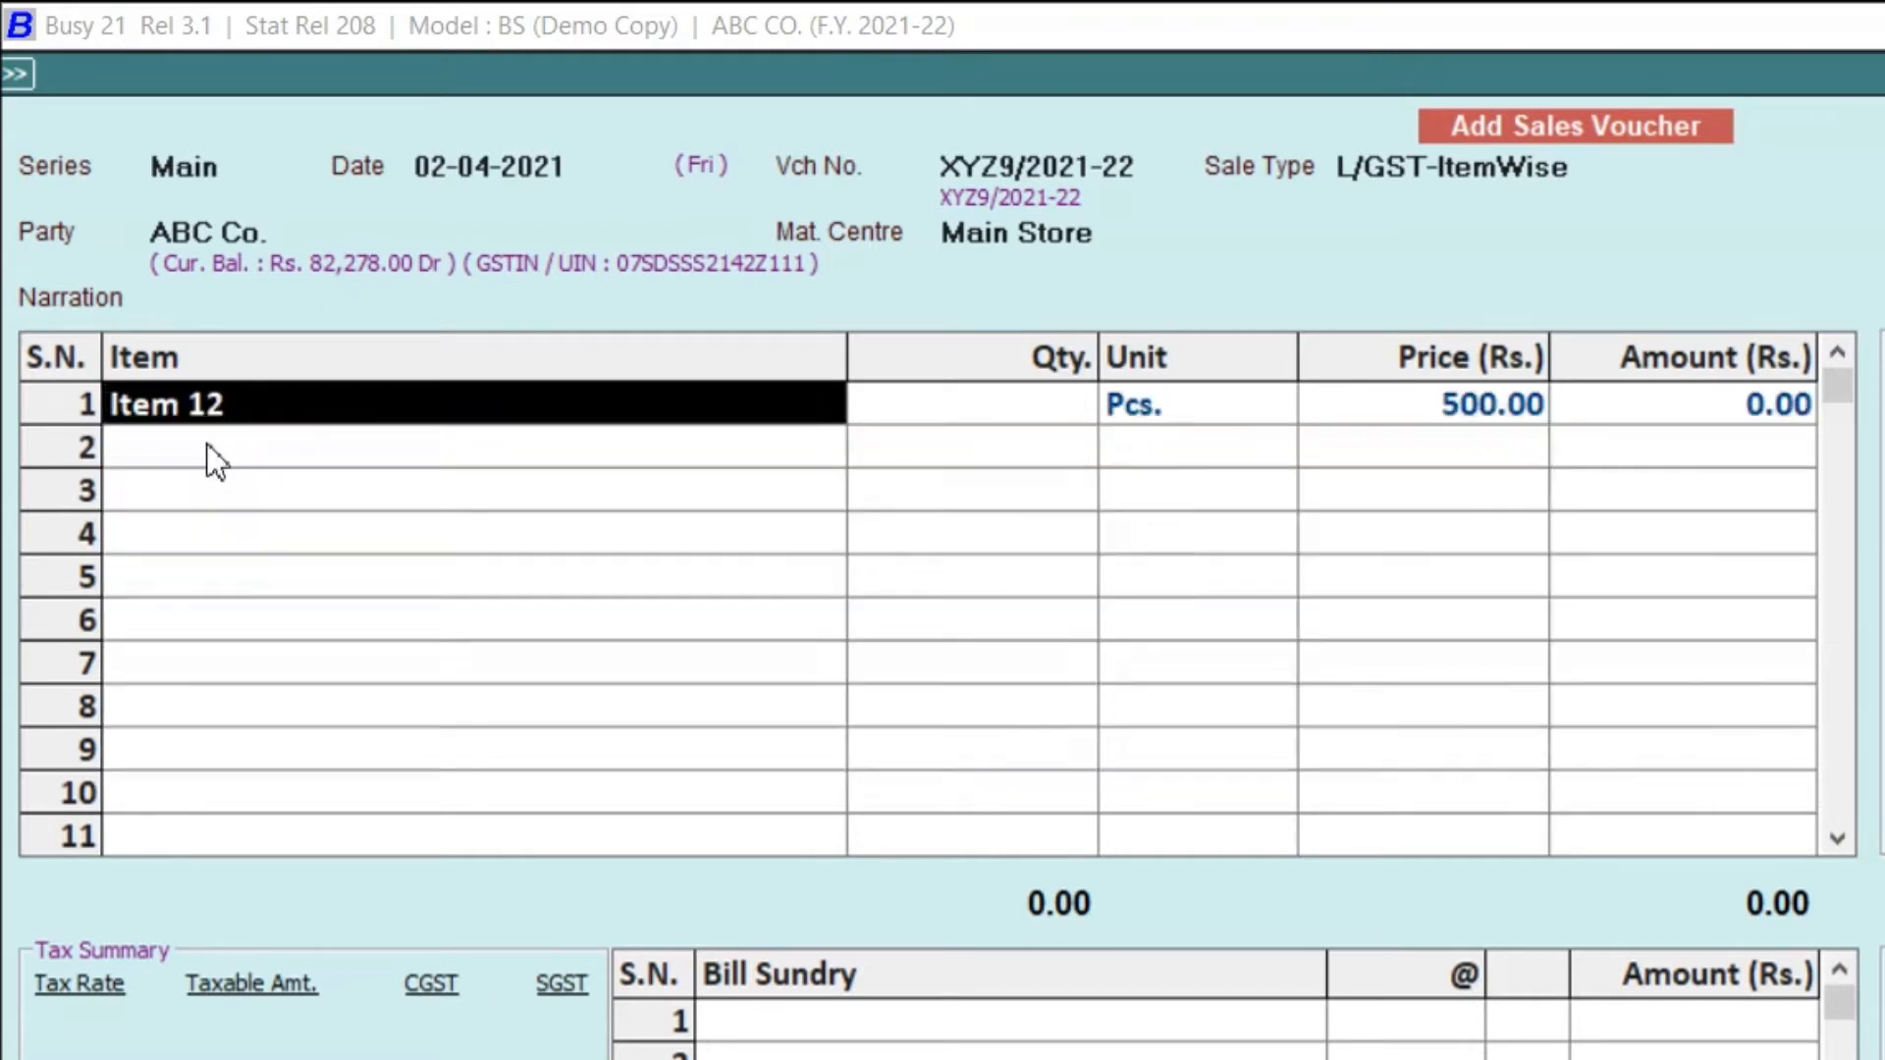
{"action": "key", "text": "Return"}
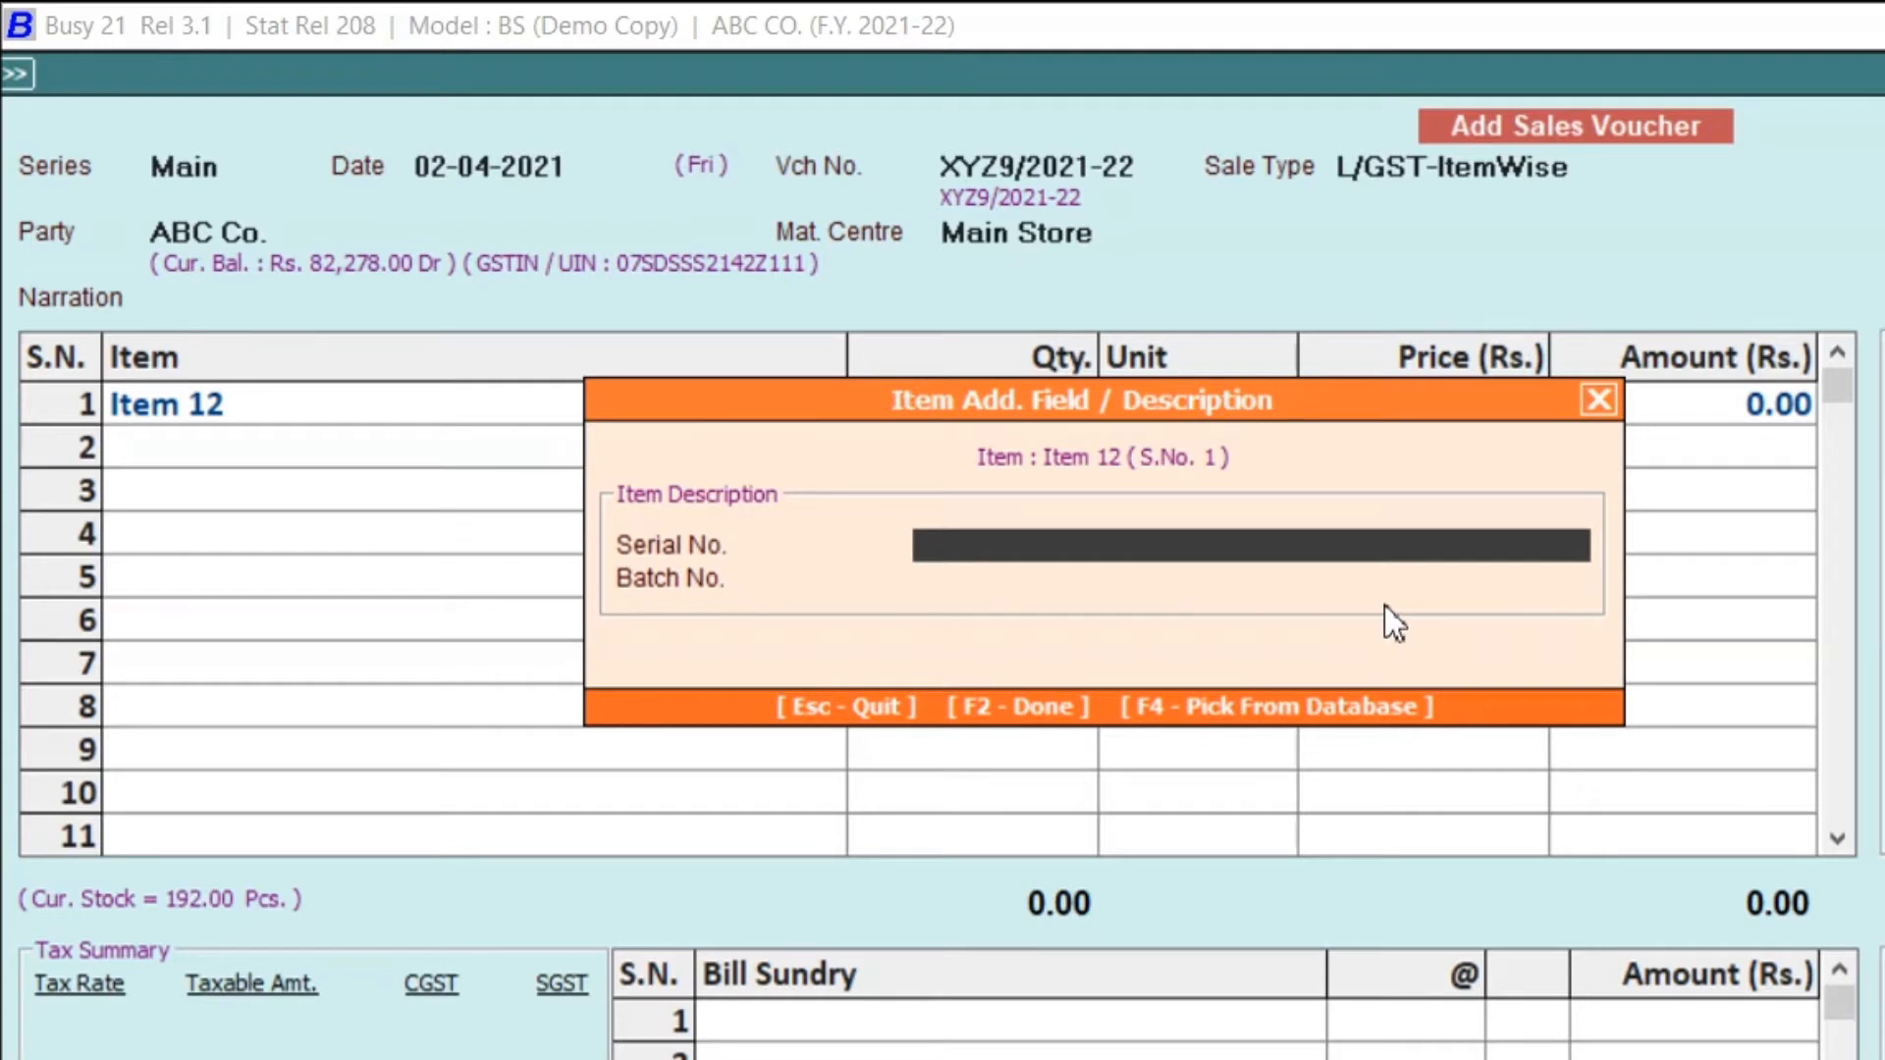
{"action": "key", "text": "Return"}
{"action": "key", "text": "Return"}
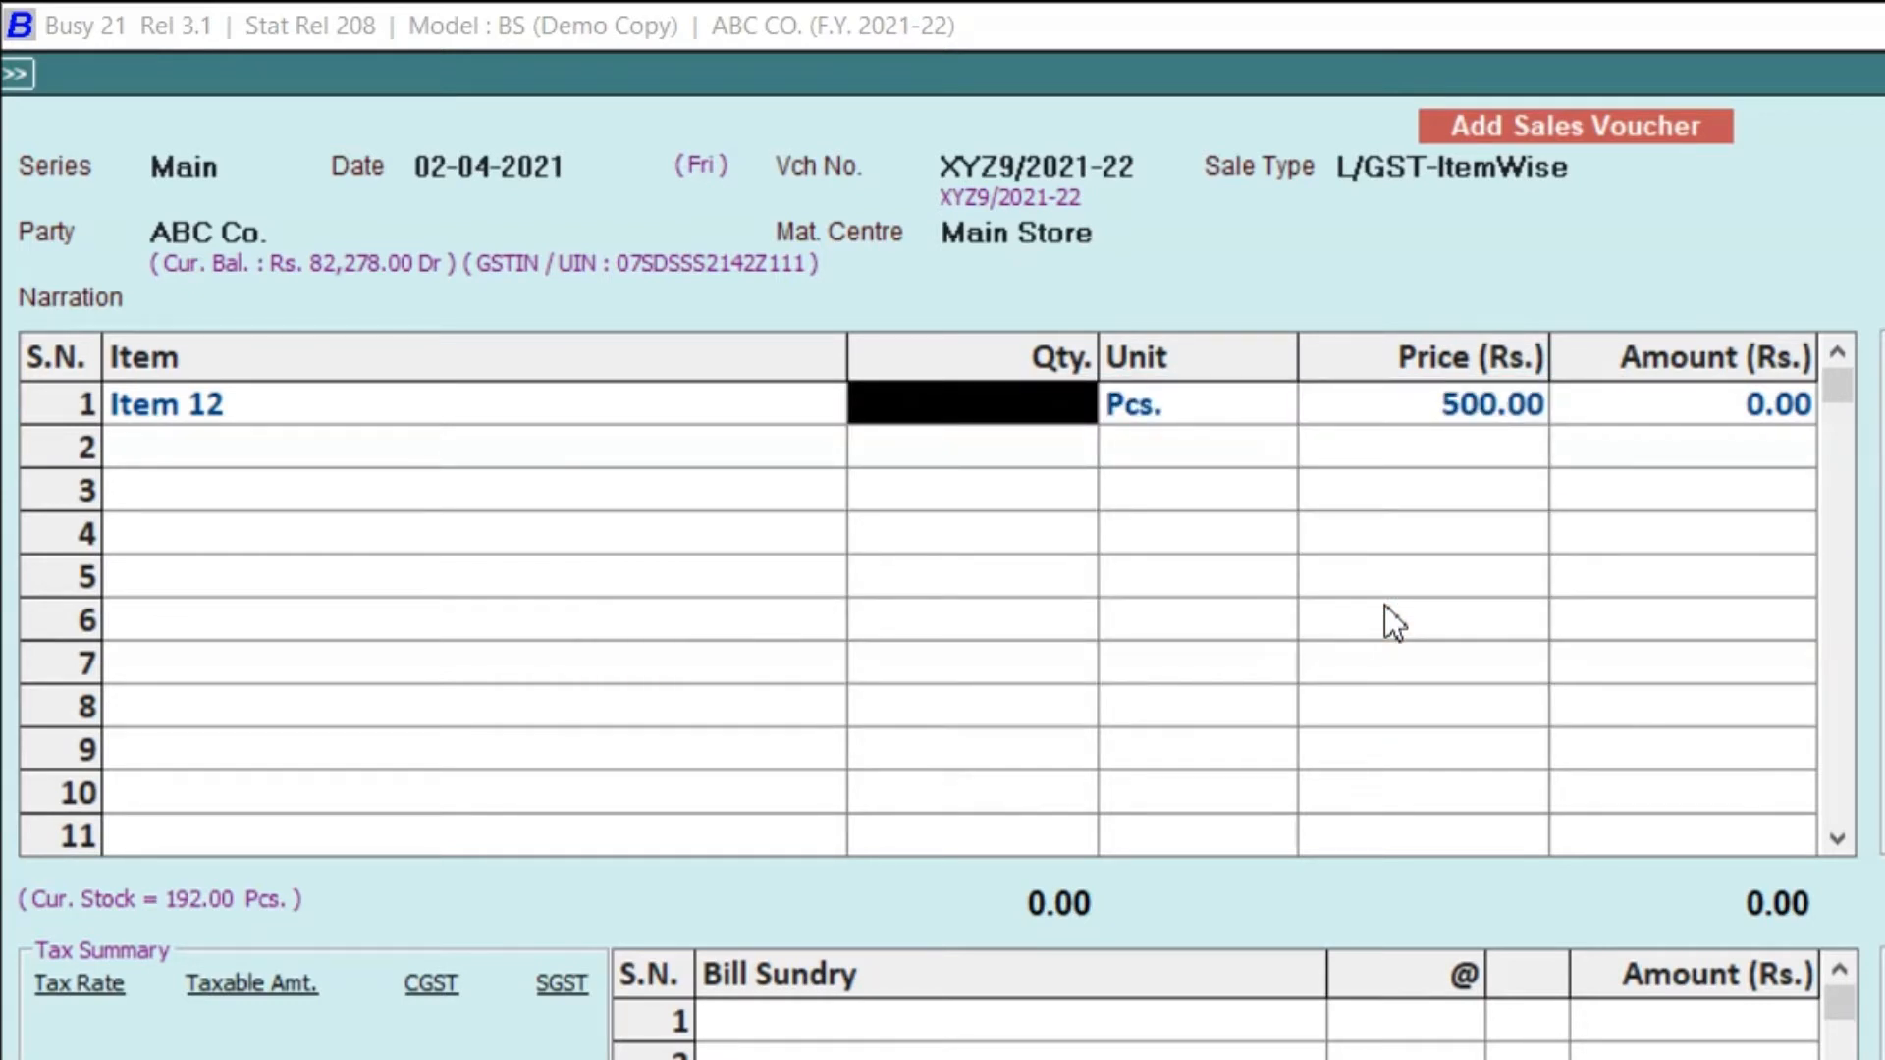
{"action": "type", "text": "2"}
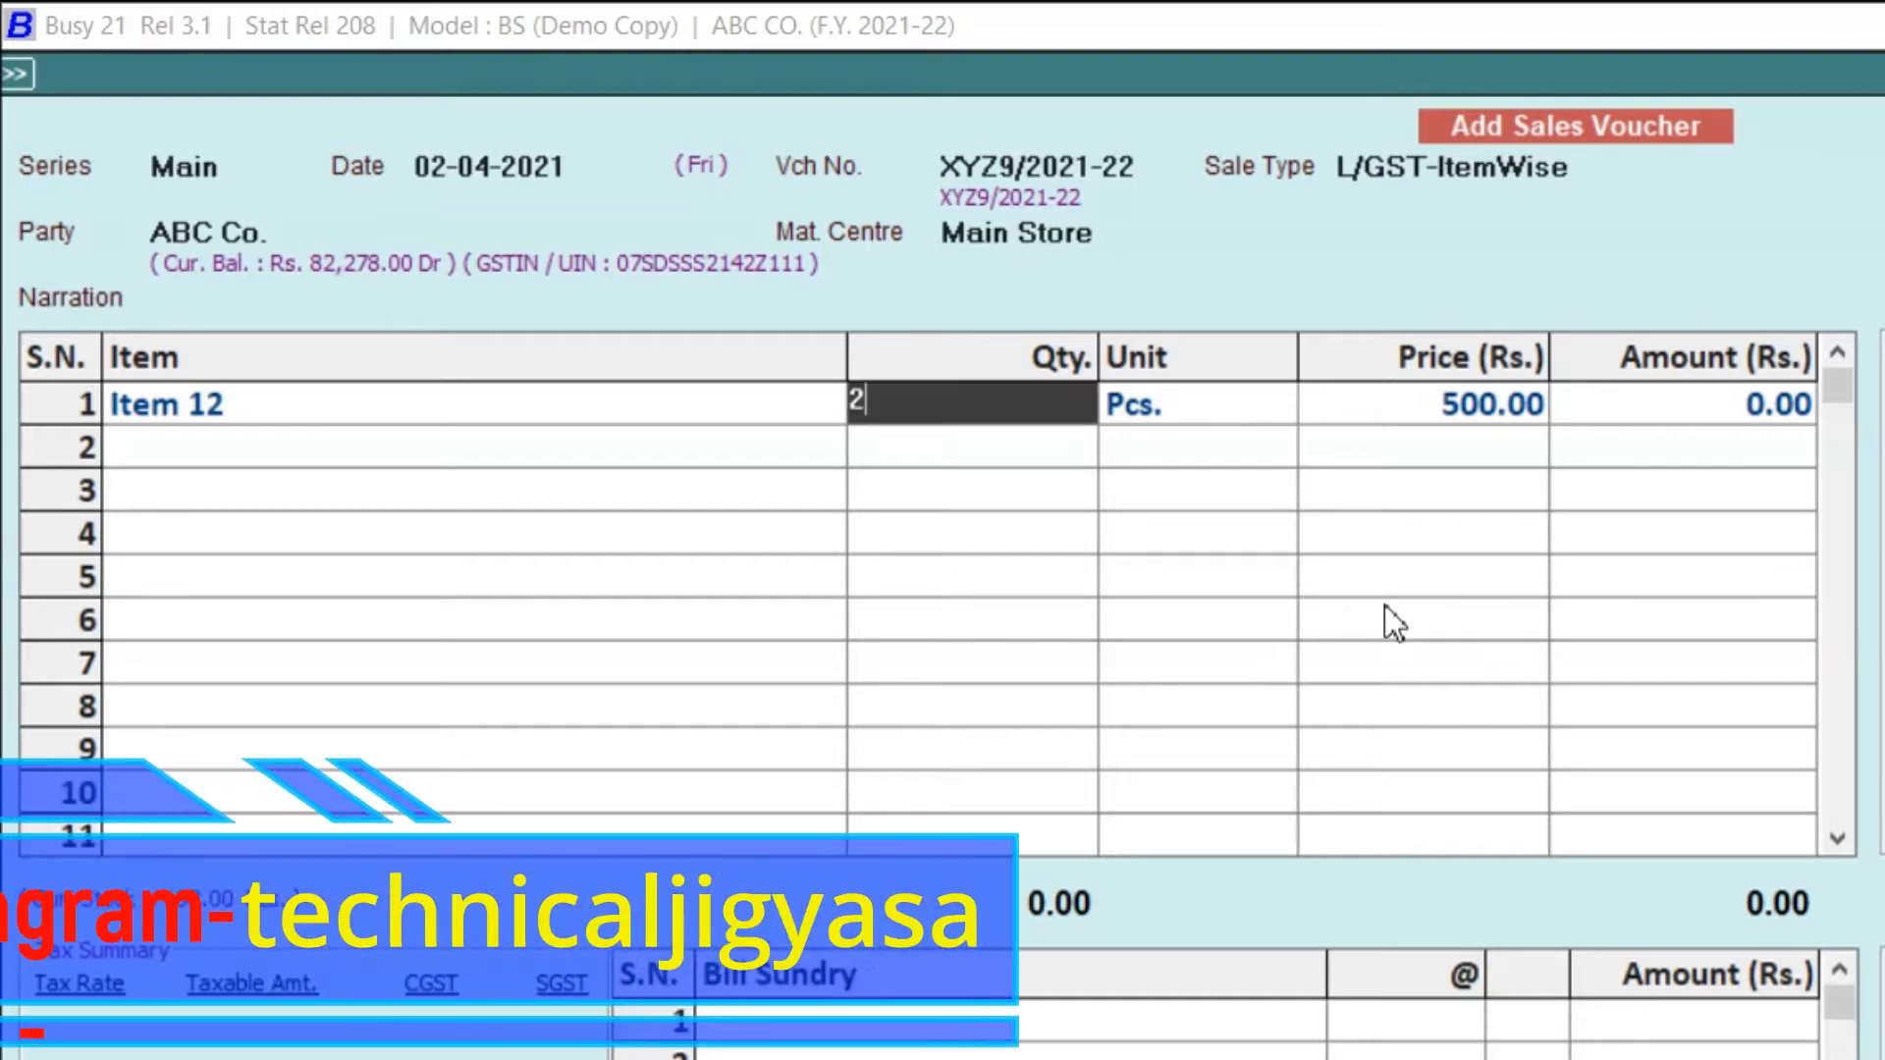
{"action": "key", "text": "Return"}
Keep Item 12's price of 500.00 without discount and accept its item-wise GST at 12%
{"action": "key", "text": "Return"}
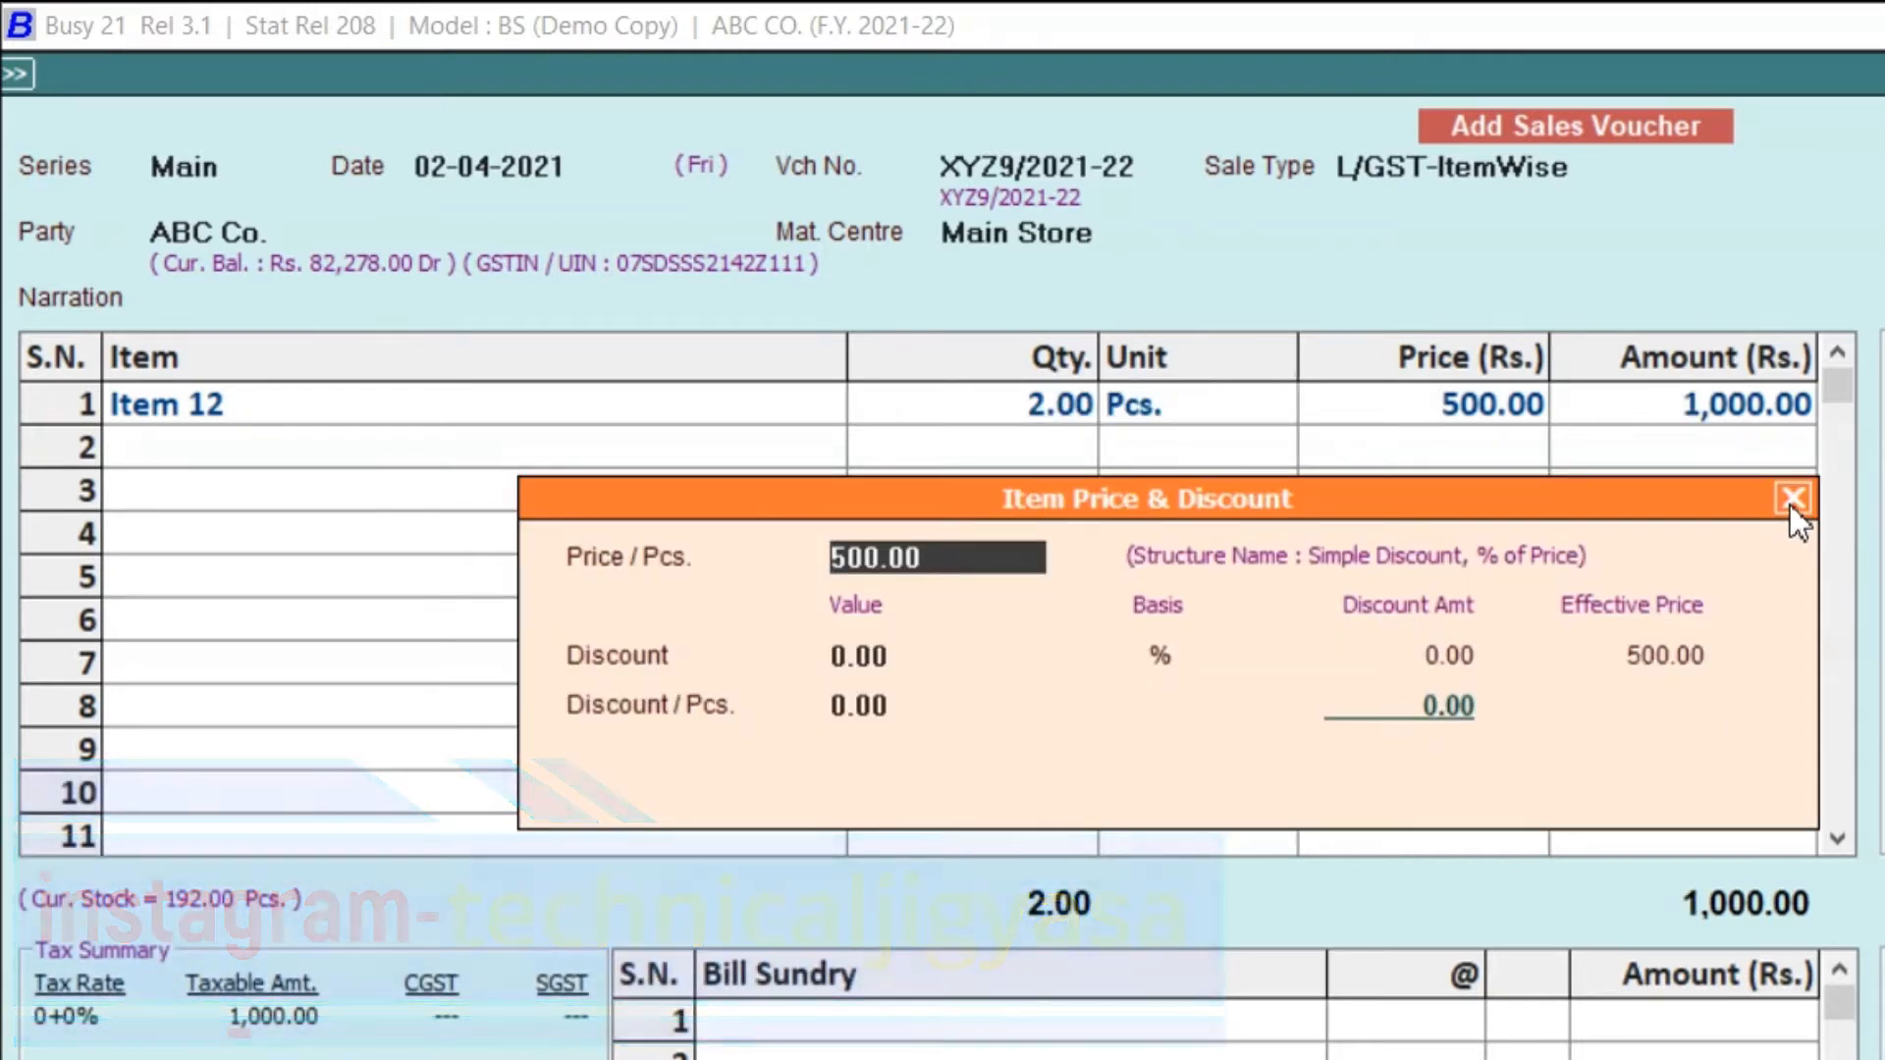
{"action": "left_click", "coordinate": [1792, 501]}
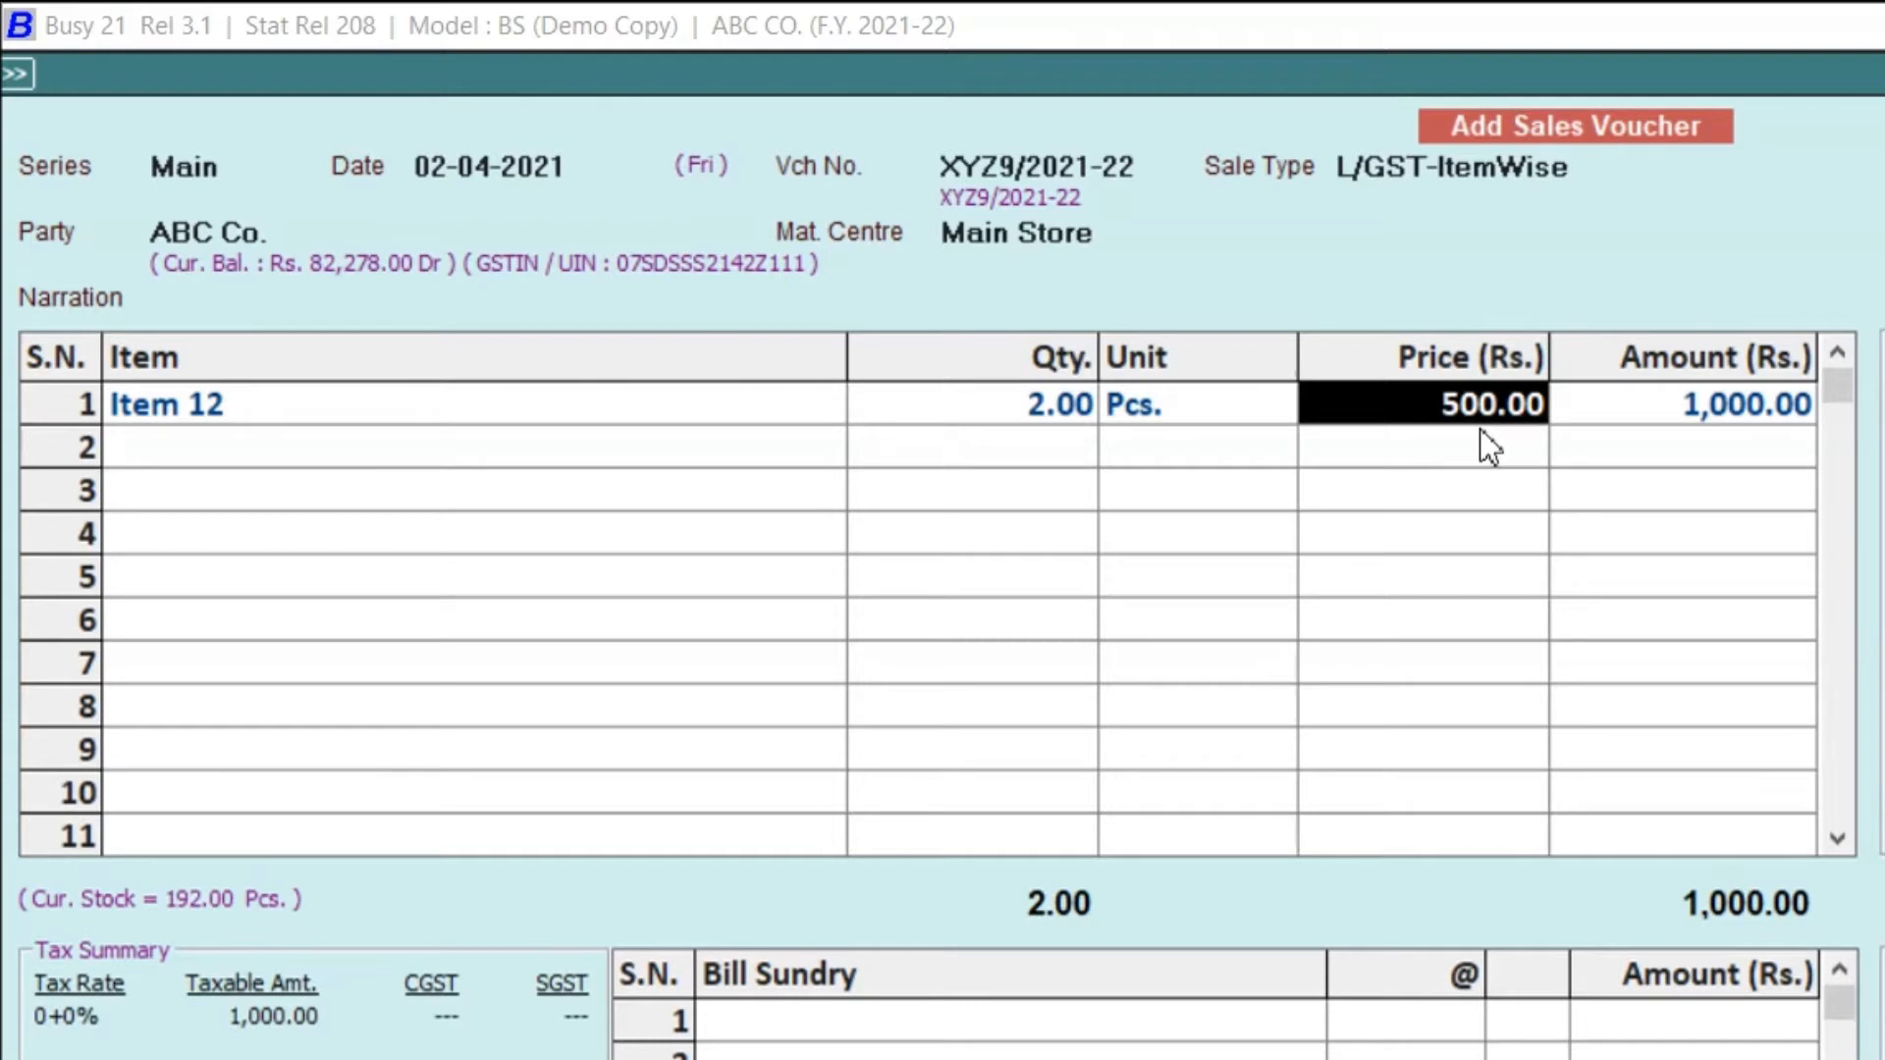
{"action": "key", "text": "Return"}
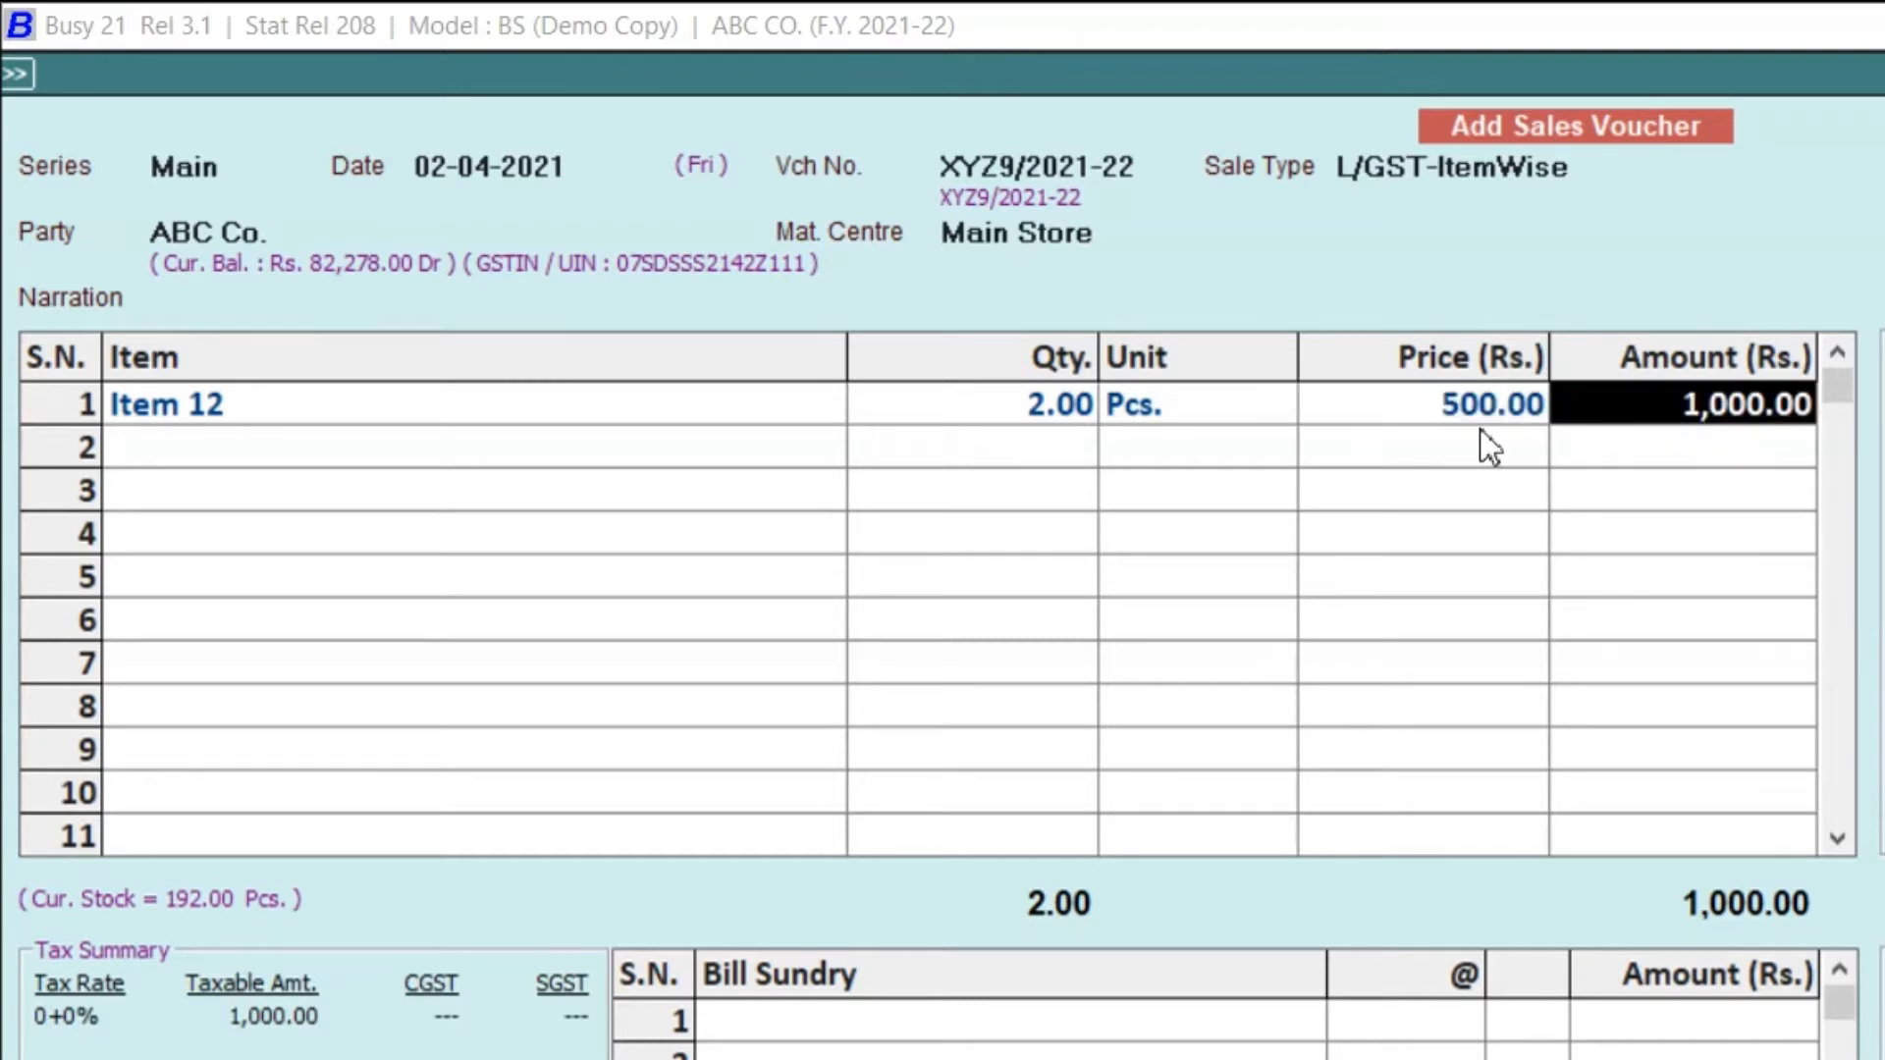
{"action": "key", "text": "Return"}
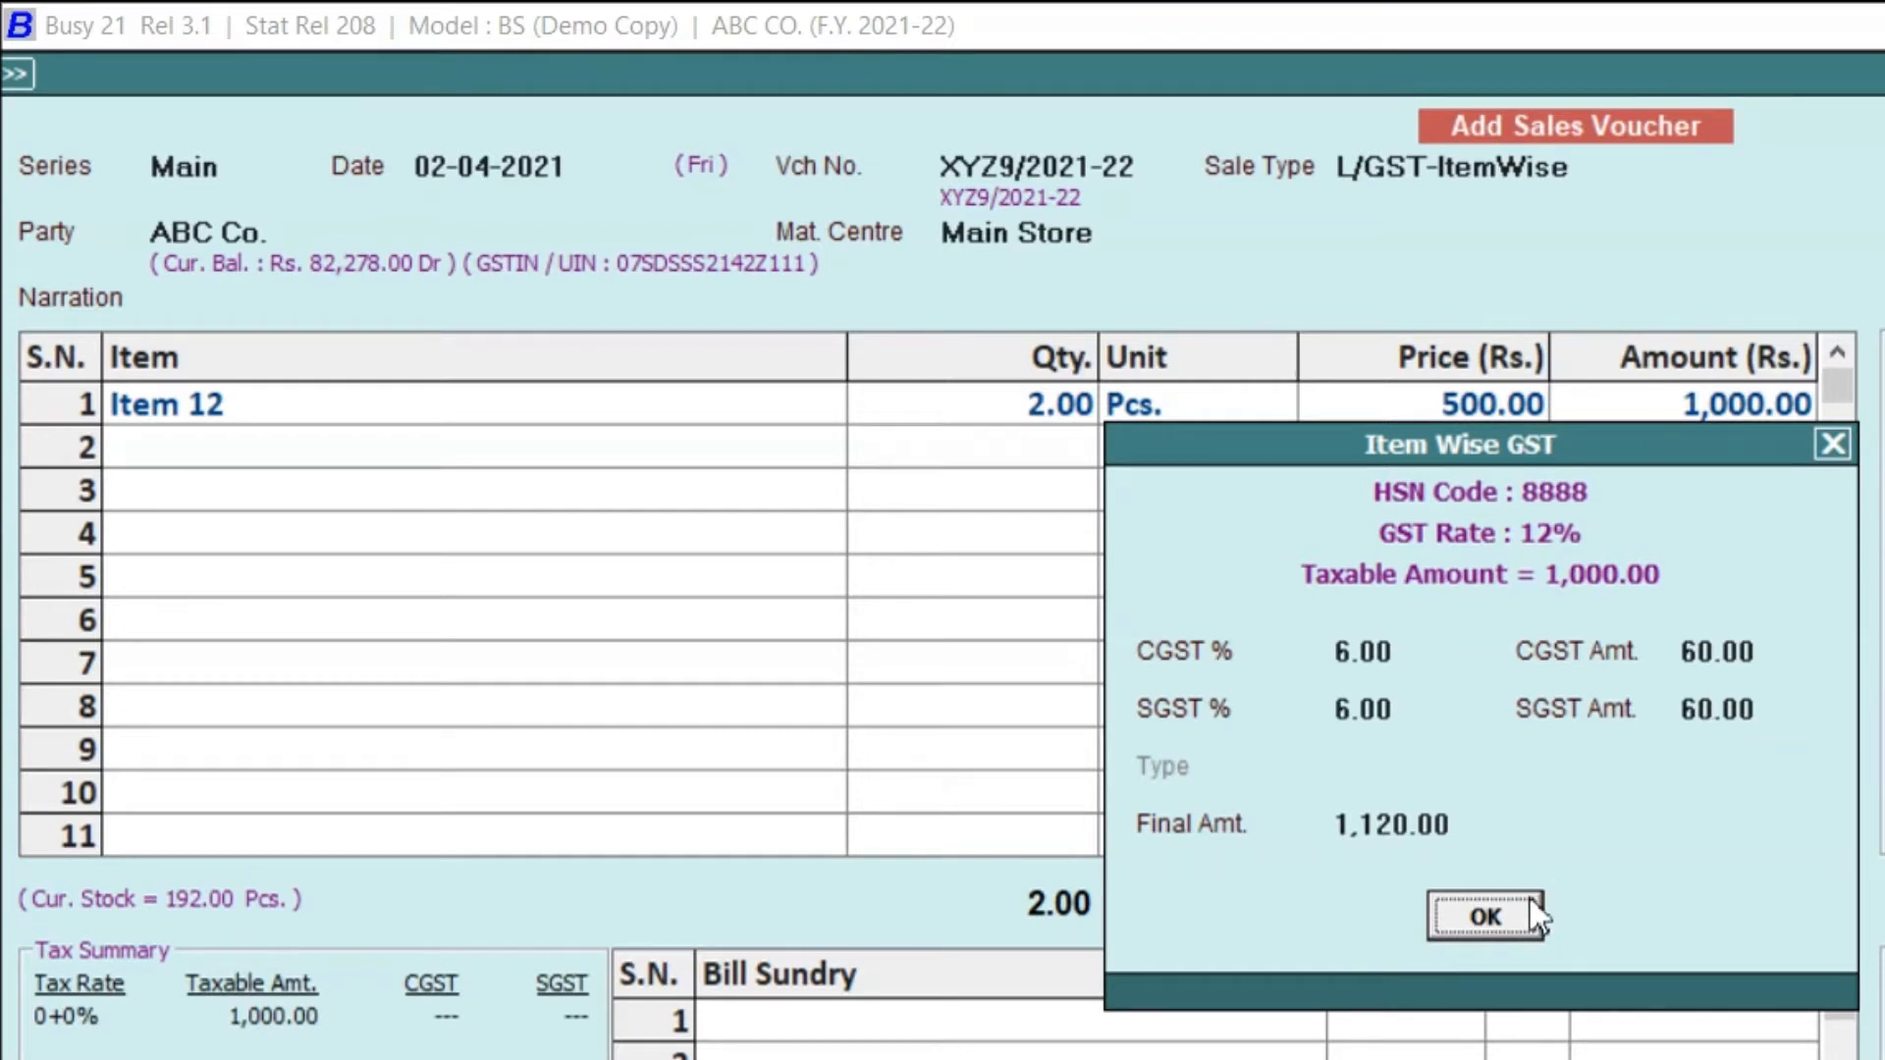
{"action": "left_click", "coordinate": [1512, 918]}
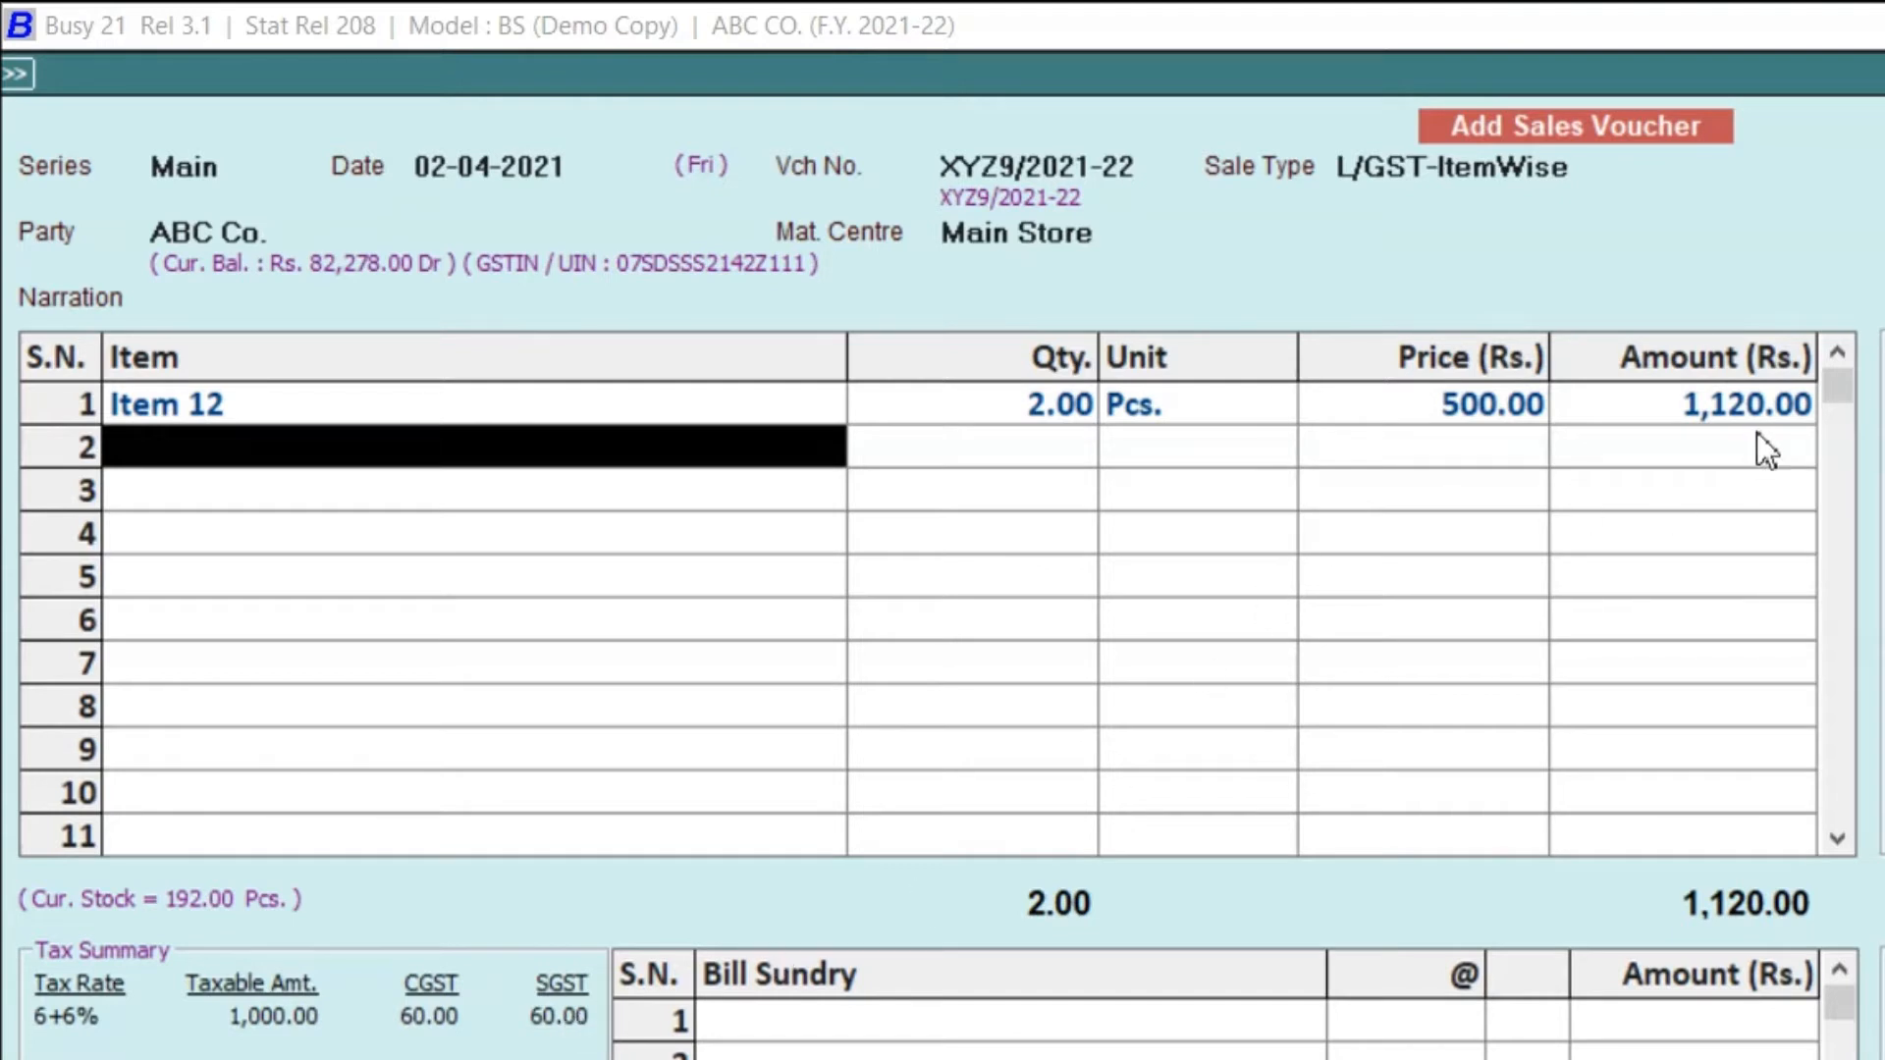
{"action": "left_click", "coordinate": [1702, 406]}
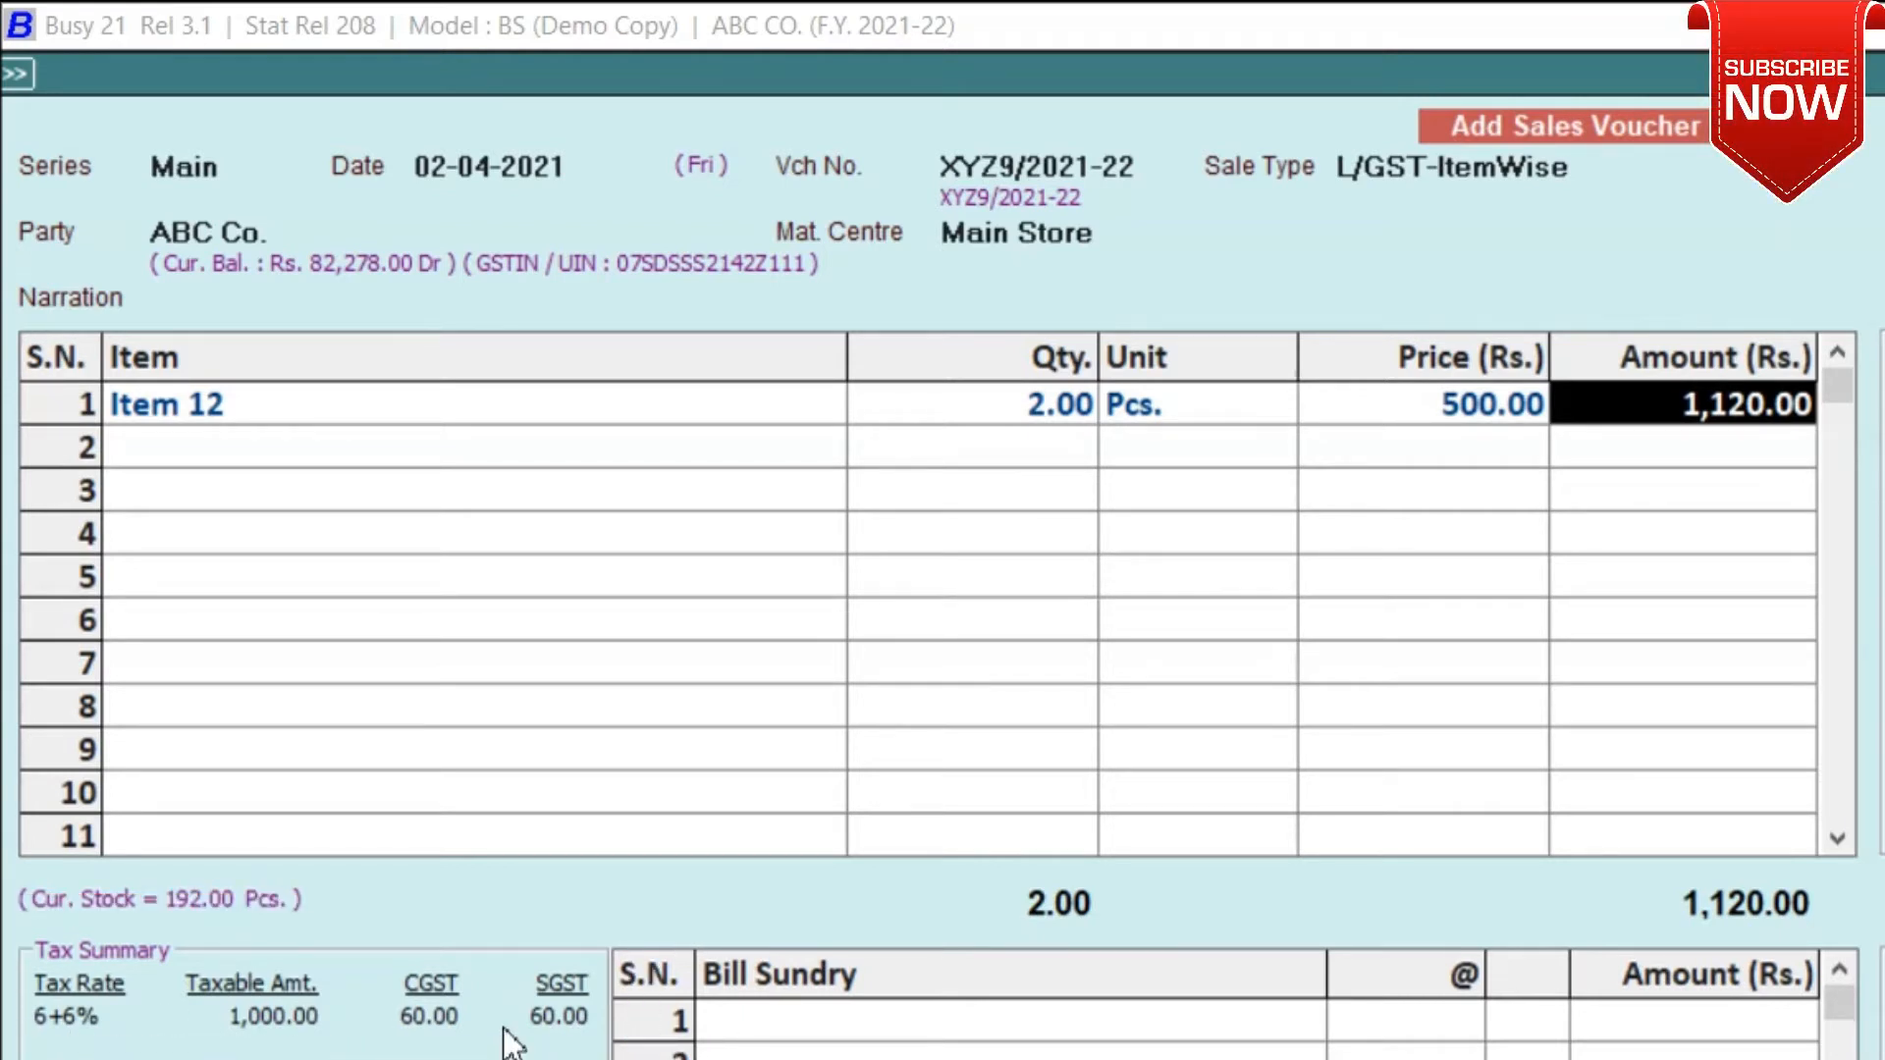
Add Item 18 in the second row with quantity 2, leaving its serial and batch numbers blank
{"action": "left_click", "coordinate": [175, 451]}
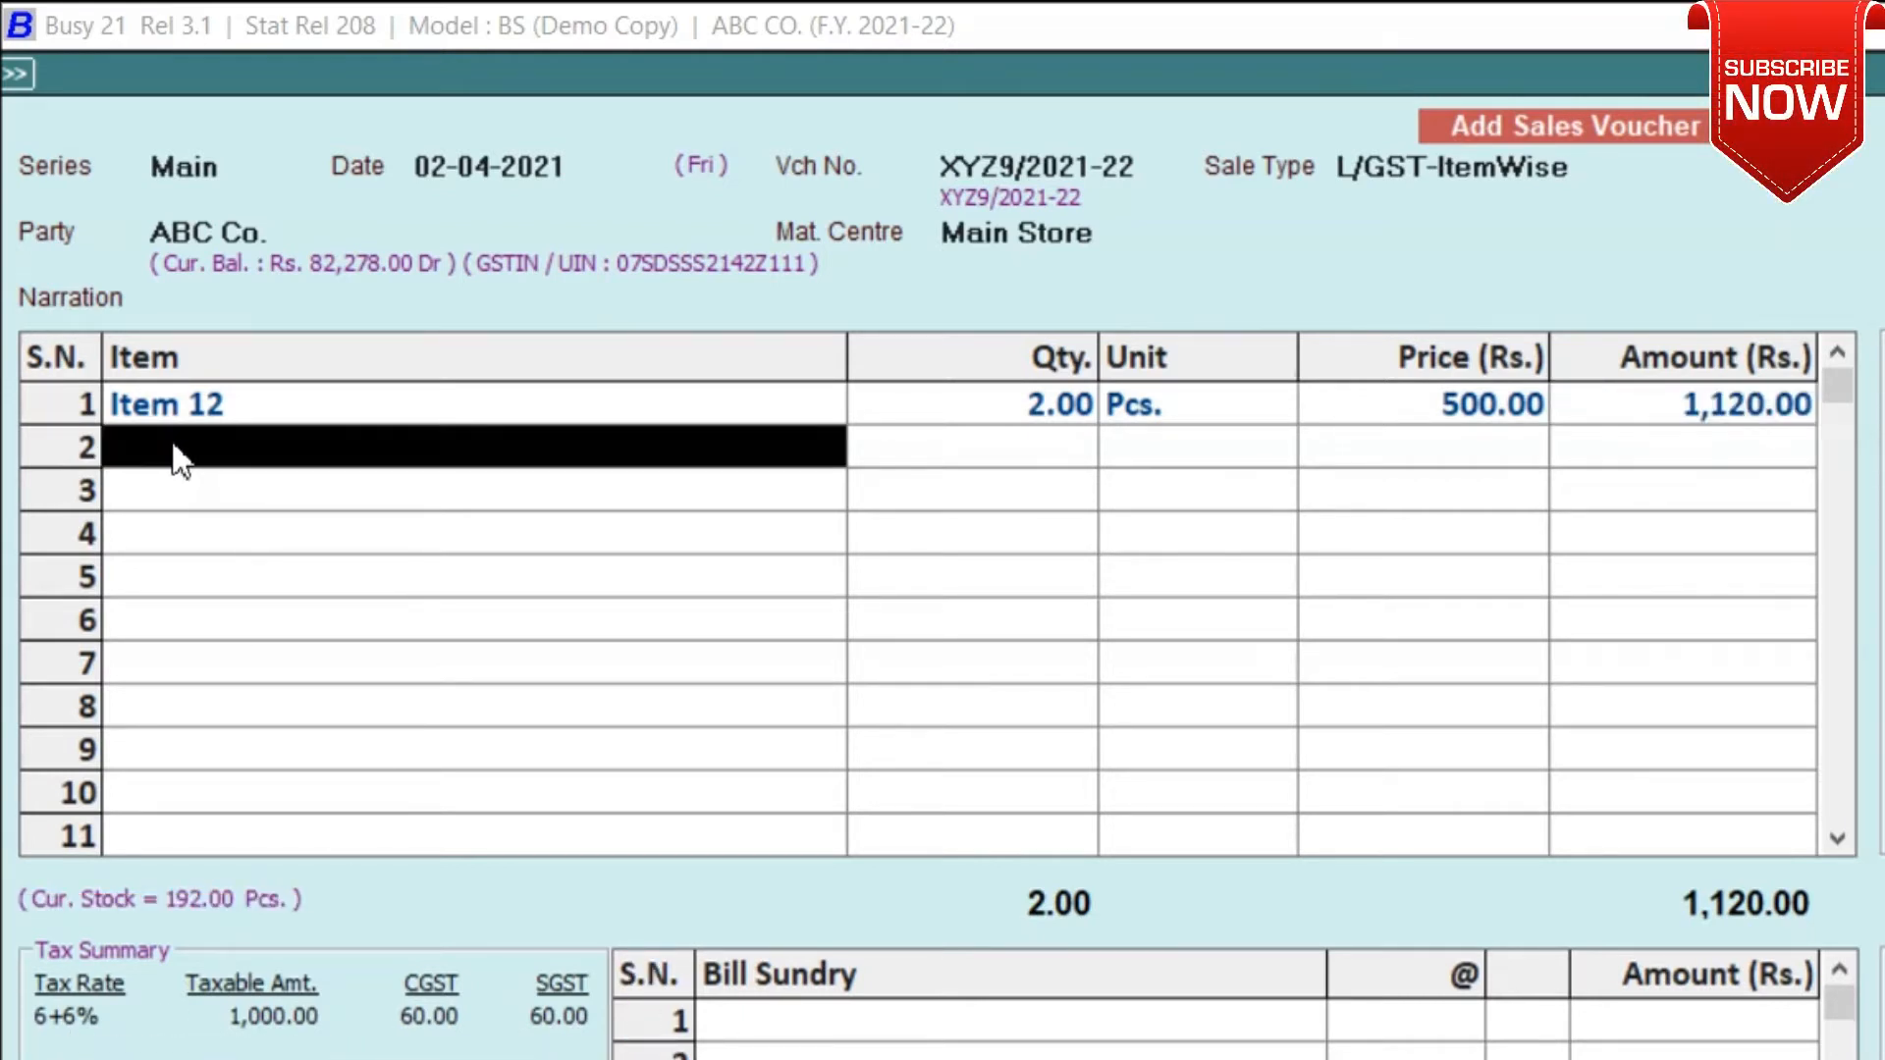
{"action": "type", "text": "i"}
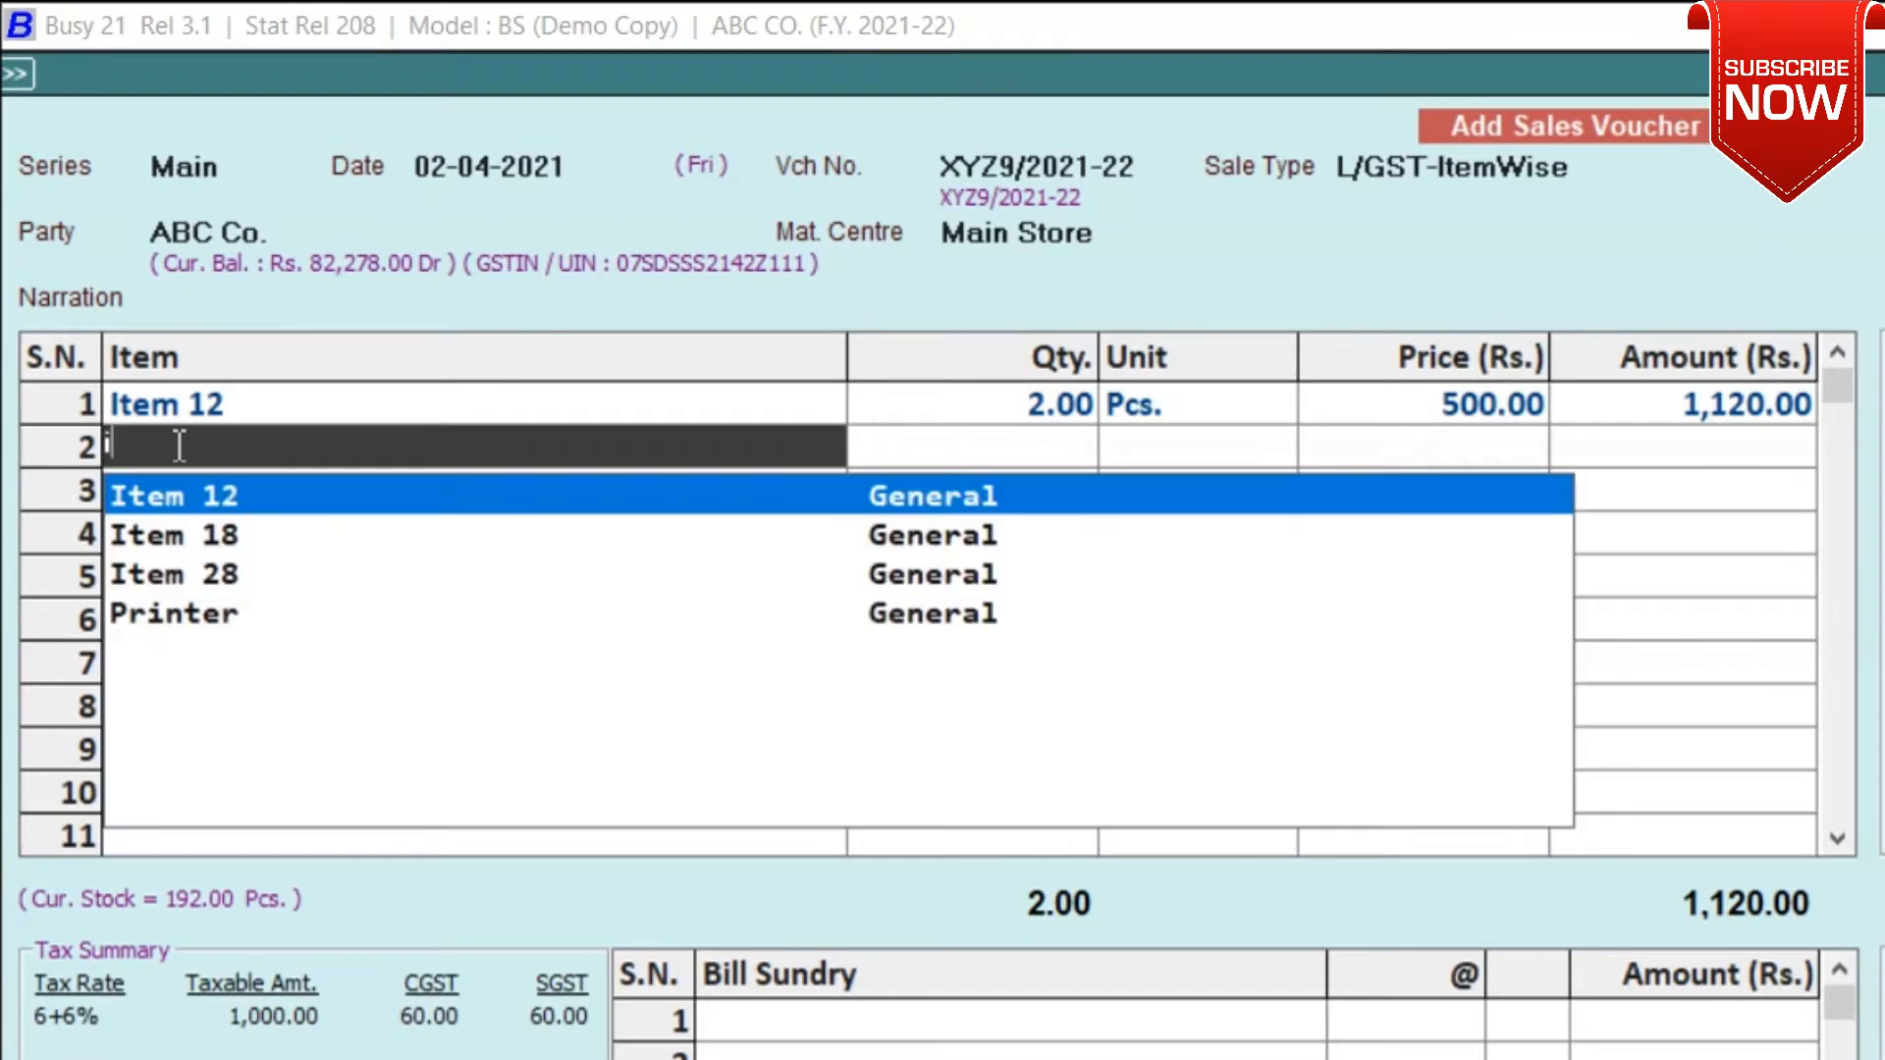
{"action": "left_click", "coordinate": [213, 535]}
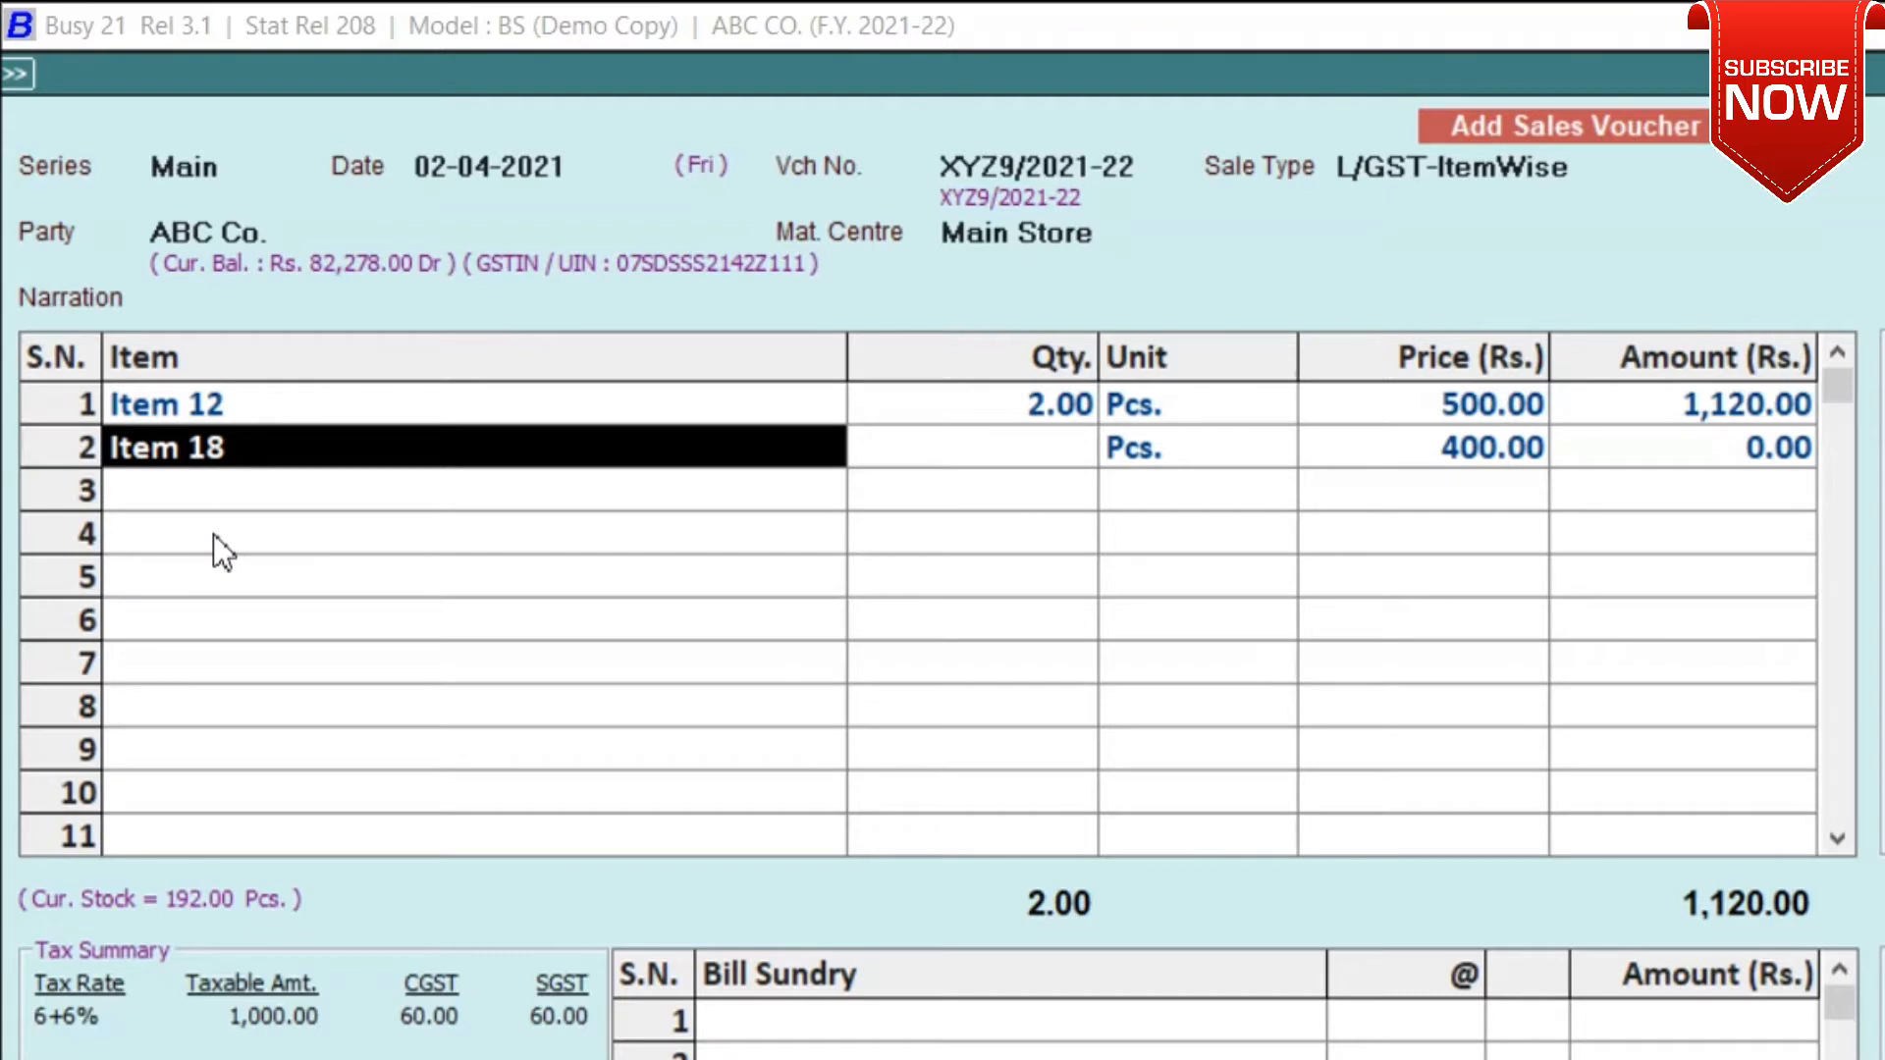
{"action": "key", "text": "Return"}
{"action": "key", "text": "Return"}
{"action": "key", "text": "Return"}
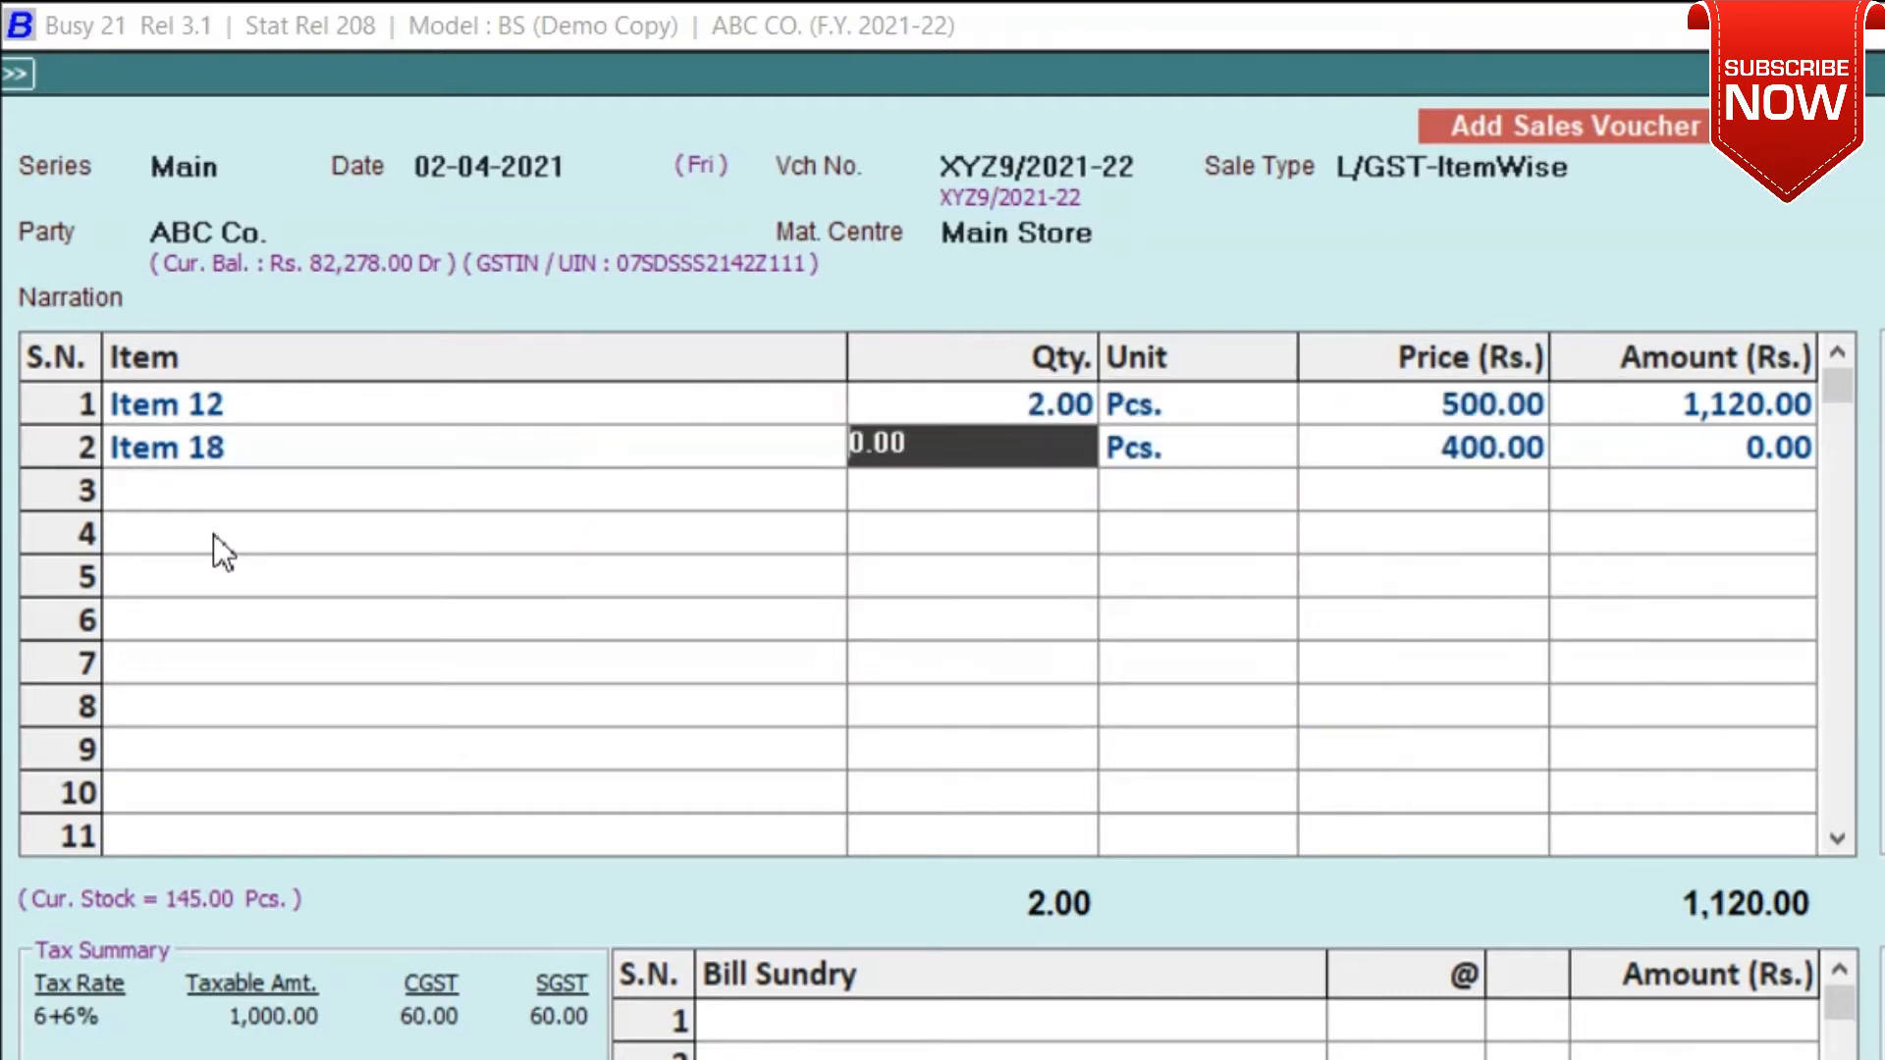
{"action": "type", "text": "2"}
{"action": "key", "text": "Return"}
Keep Item 18's price of 400.00 without discount and move on to the third row
{"action": "key", "text": "Return"}
{"action": "key", "text": "Return"}
{"action": "key", "text": "Return"}
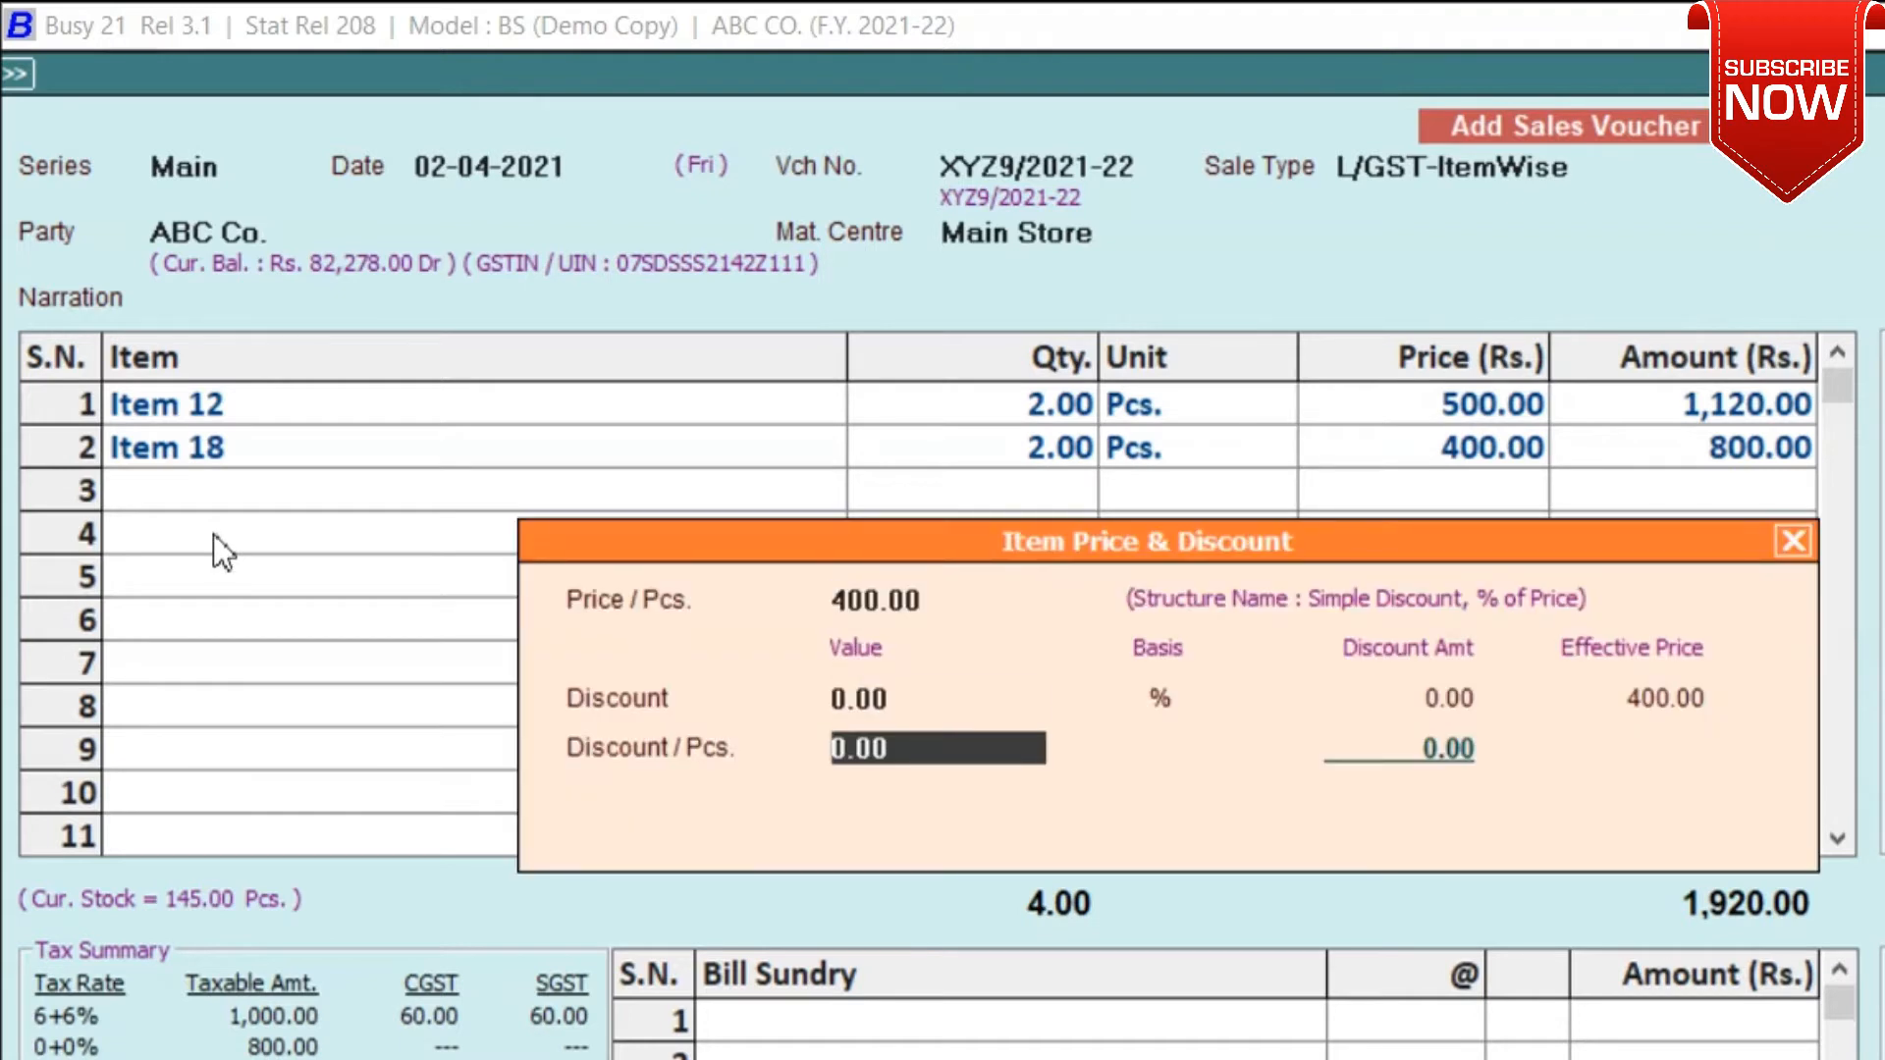
{"action": "key", "text": "Return"}
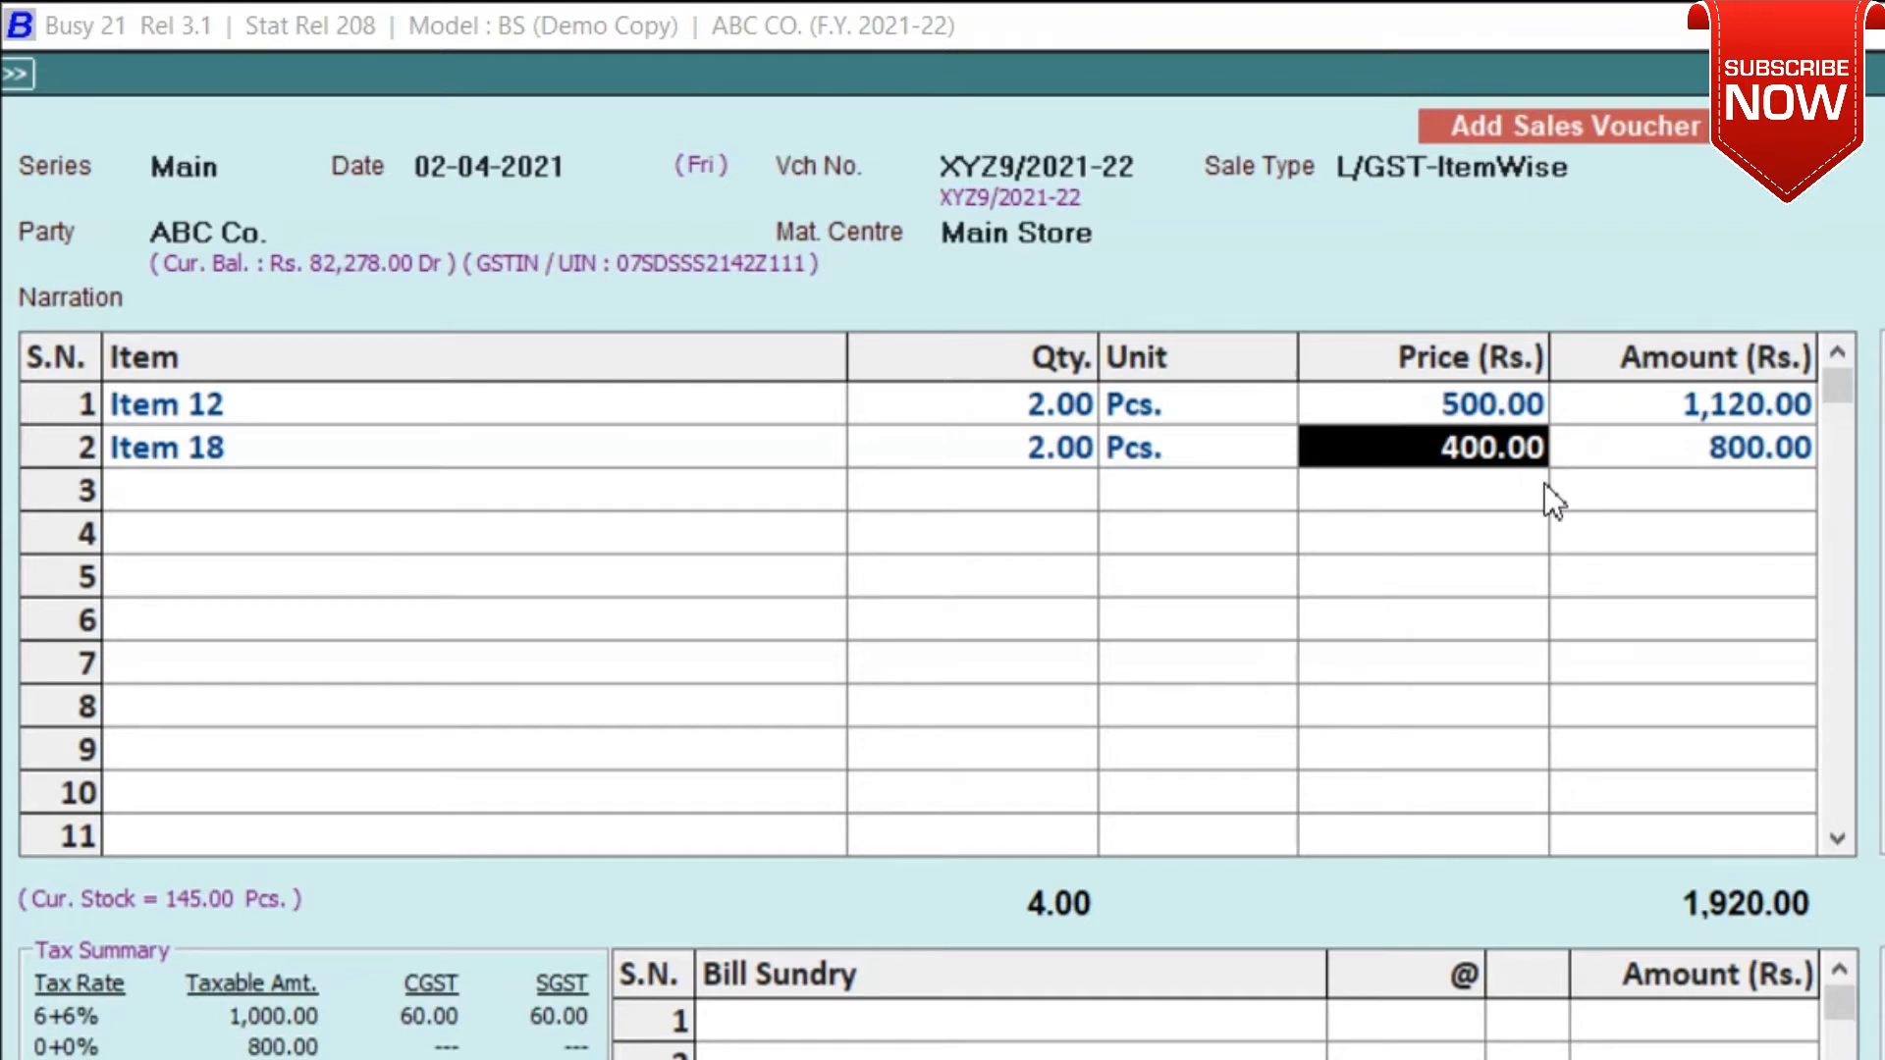
{"action": "key", "text": "Return"}
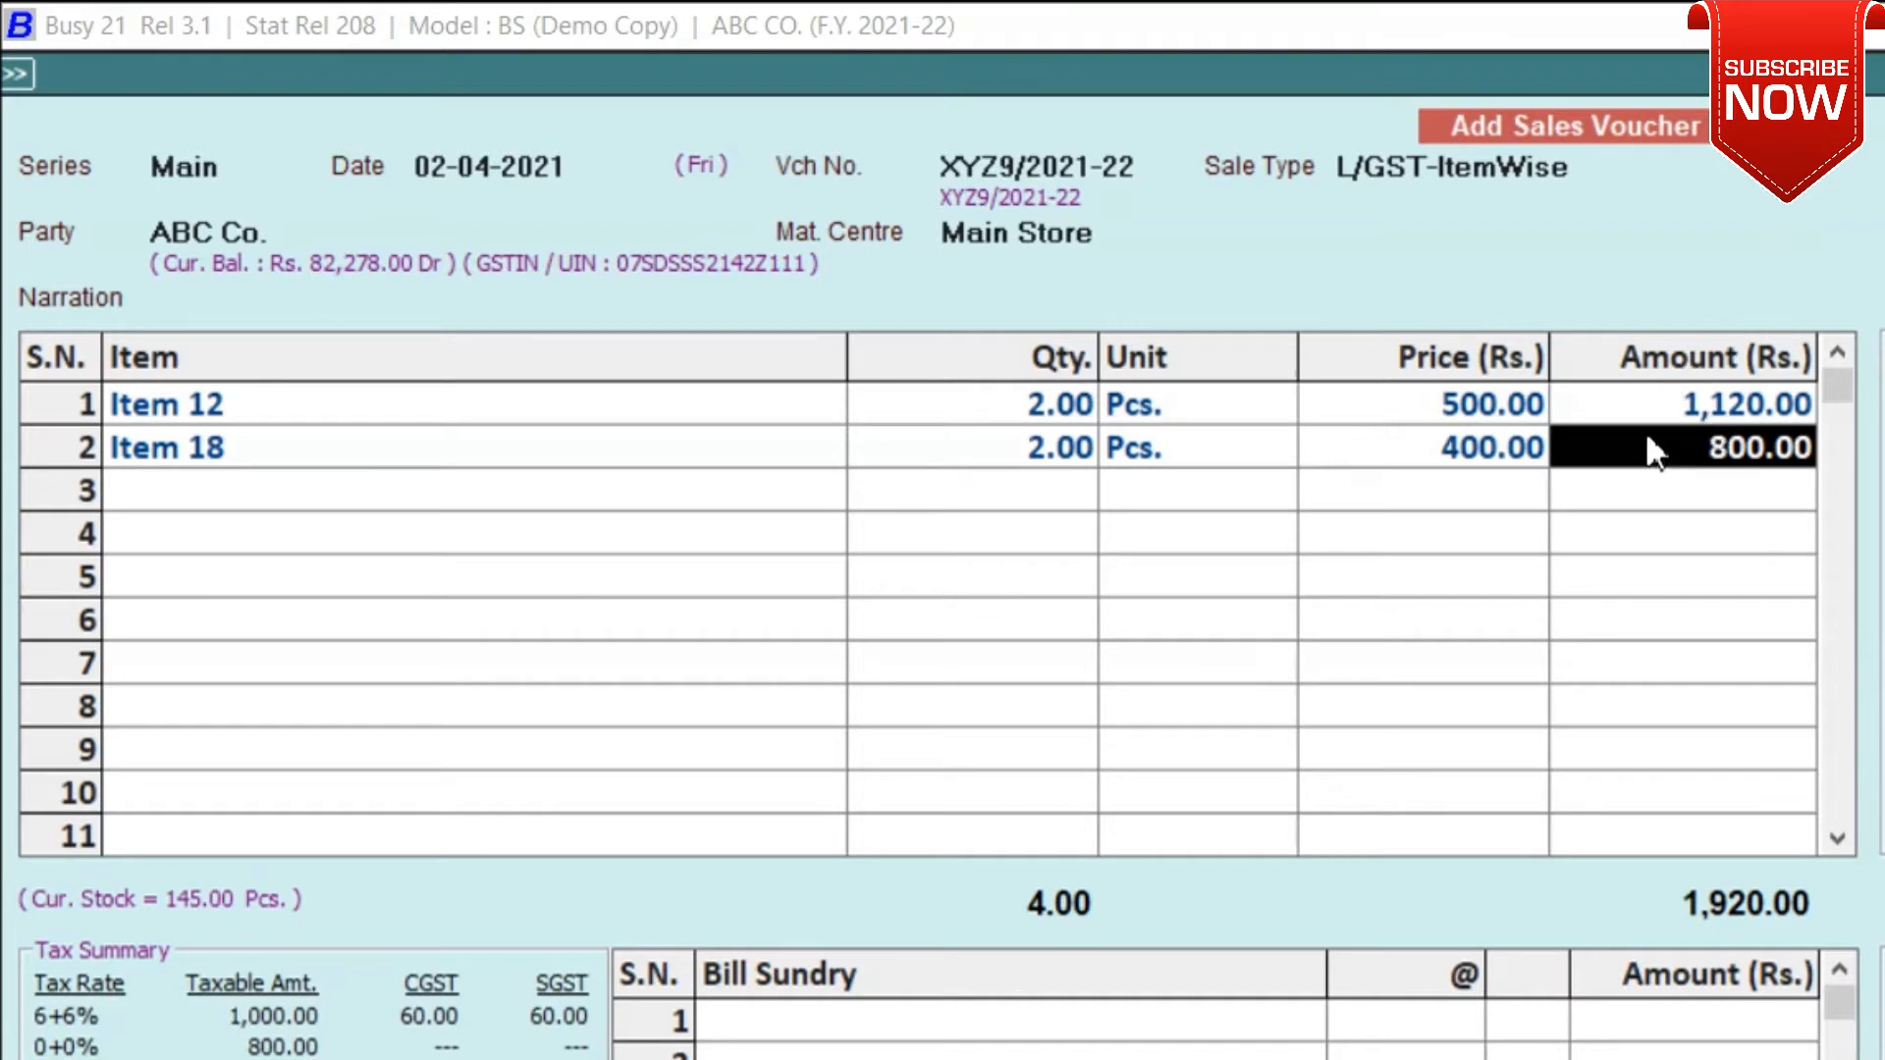
{"action": "left_click", "coordinate": [211, 480]}
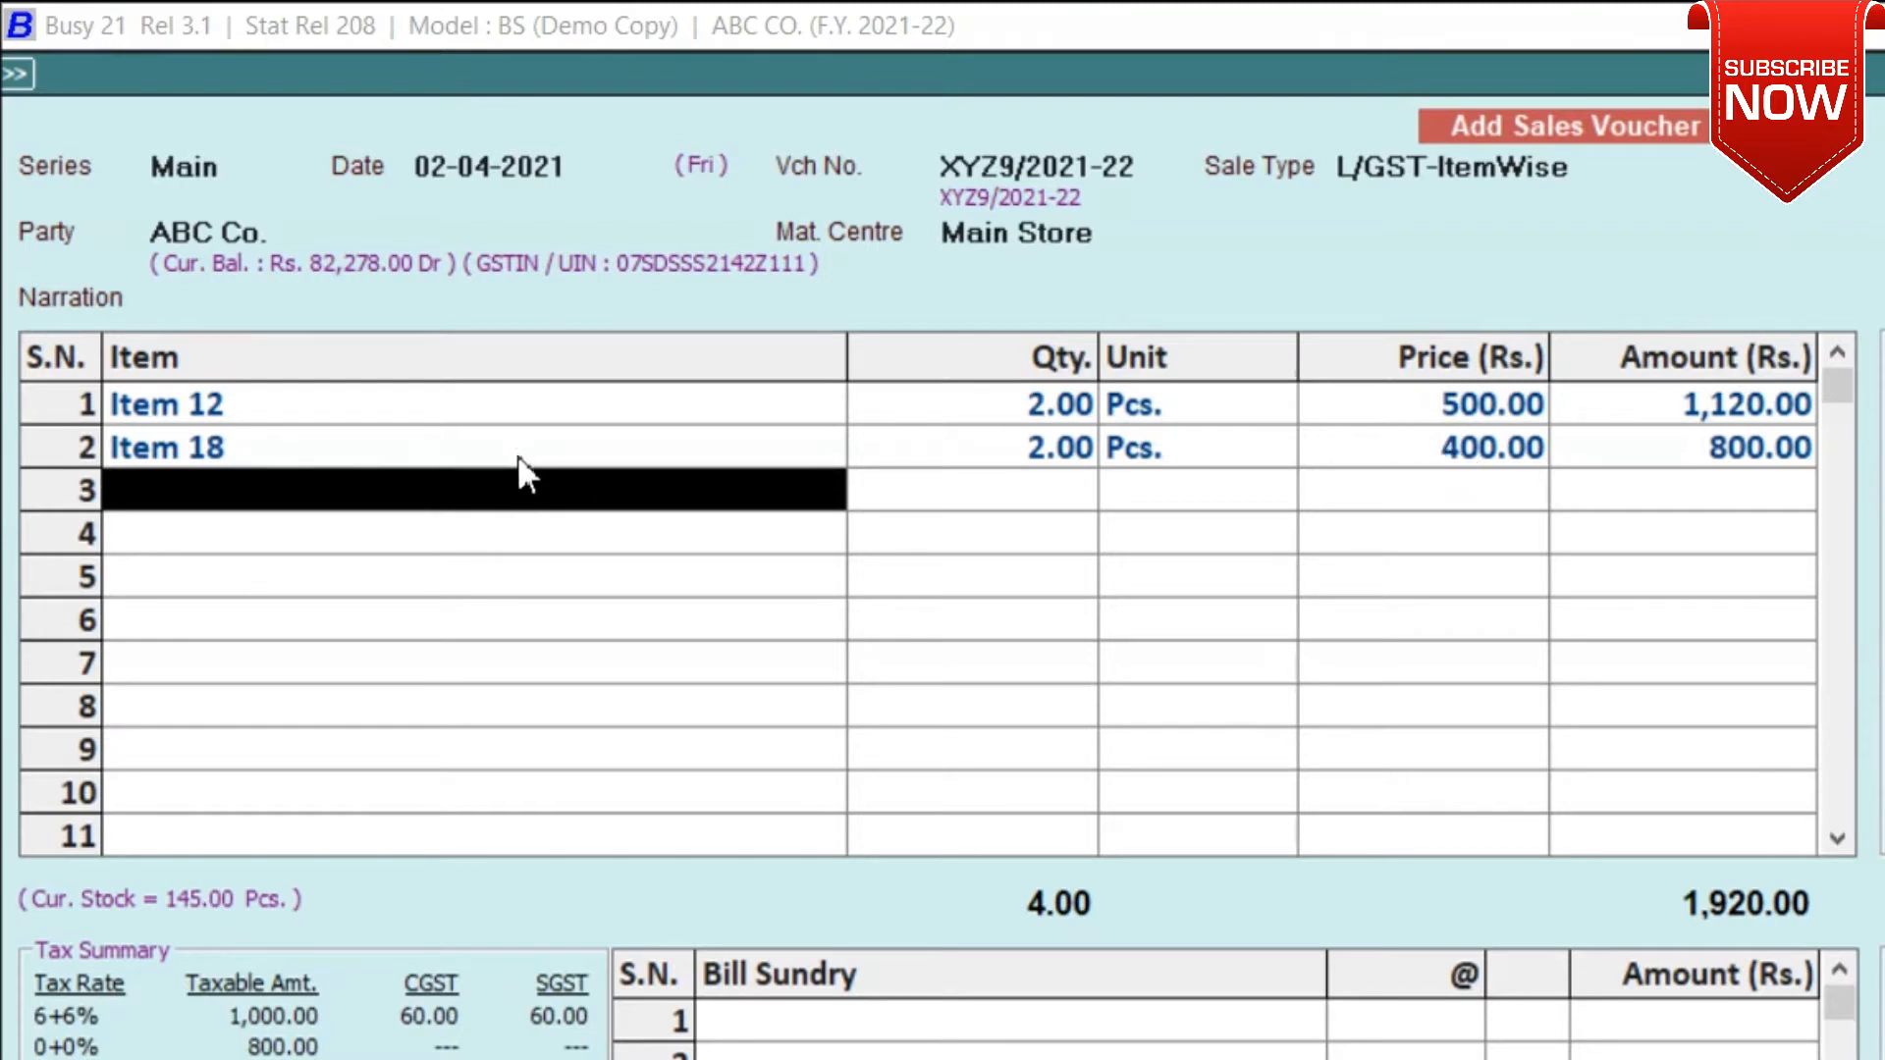
Go through Item 18's row again, keeping its quantity, price and discount, and accept its item-wise GST at 18%
{"action": "left_click", "coordinate": [561, 457]}
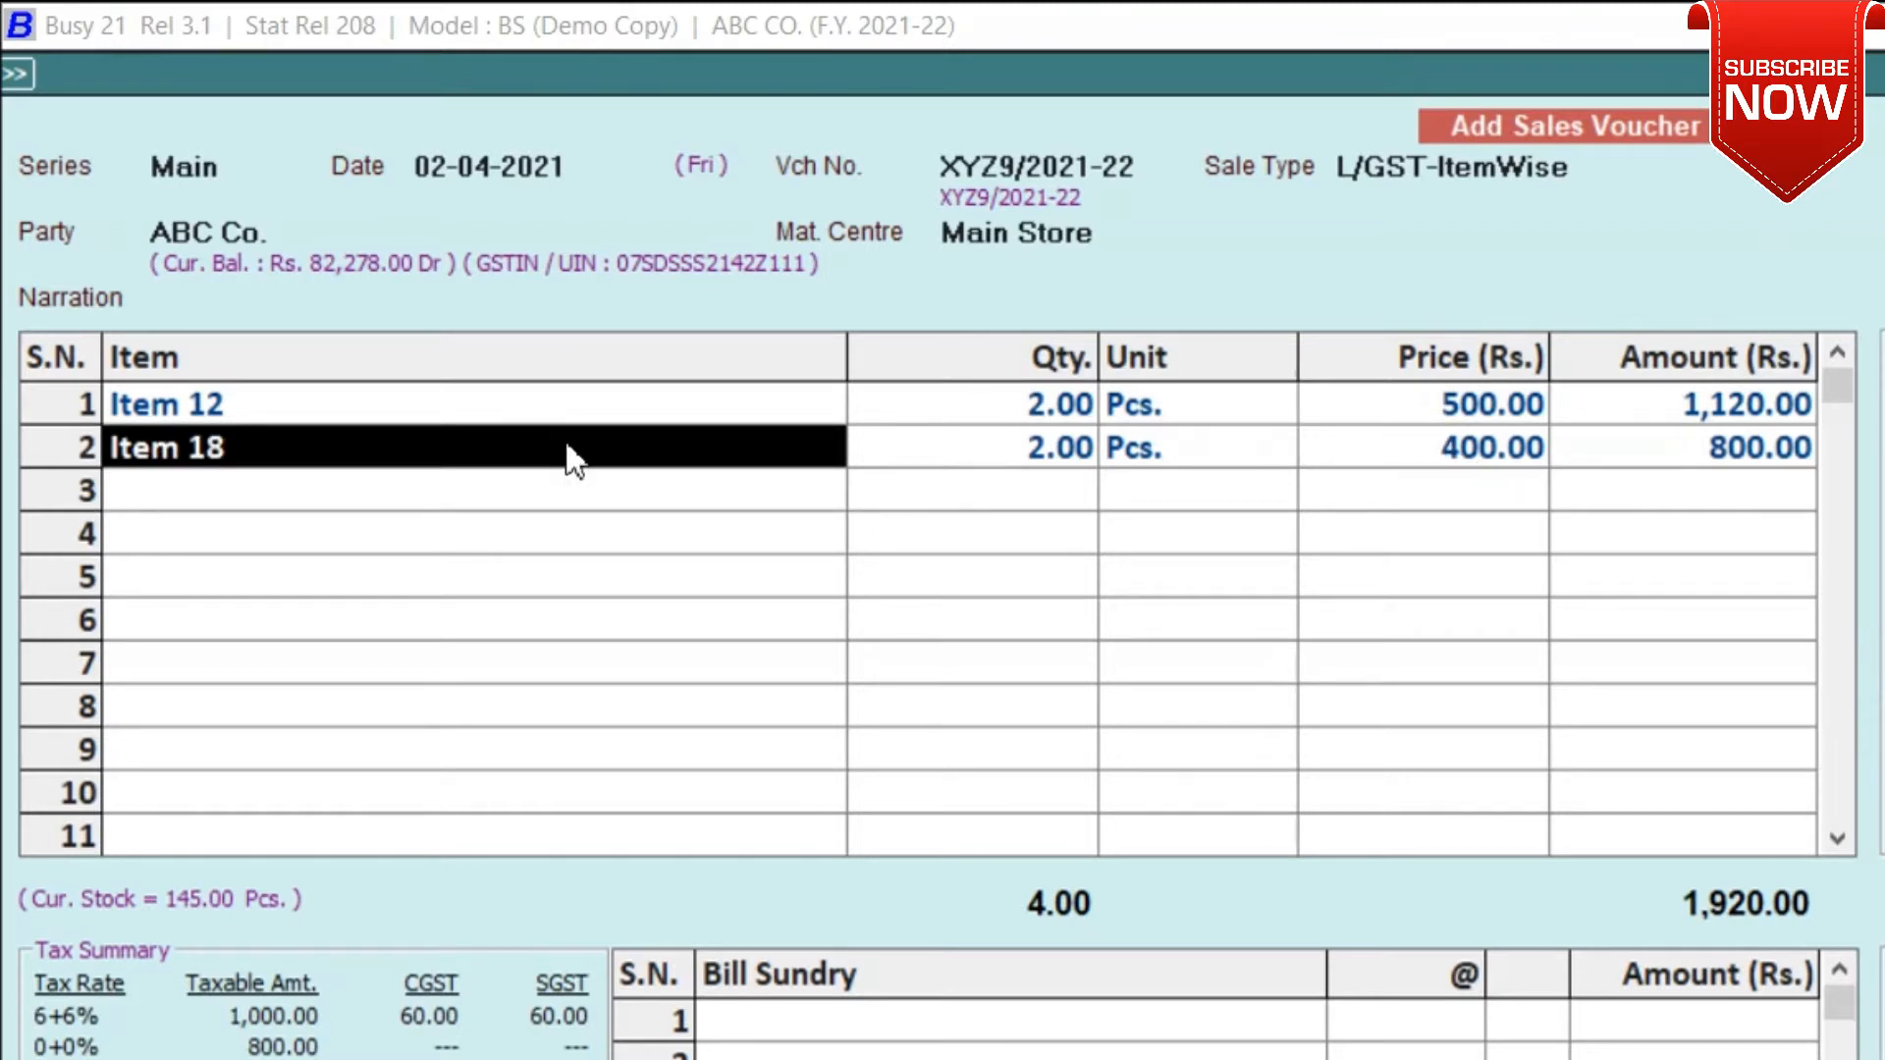
{"action": "key", "text": "Return"}
{"action": "key", "text": "Return"}
{"action": "key", "text": "Return"}
{"action": "key", "text": "Return"}
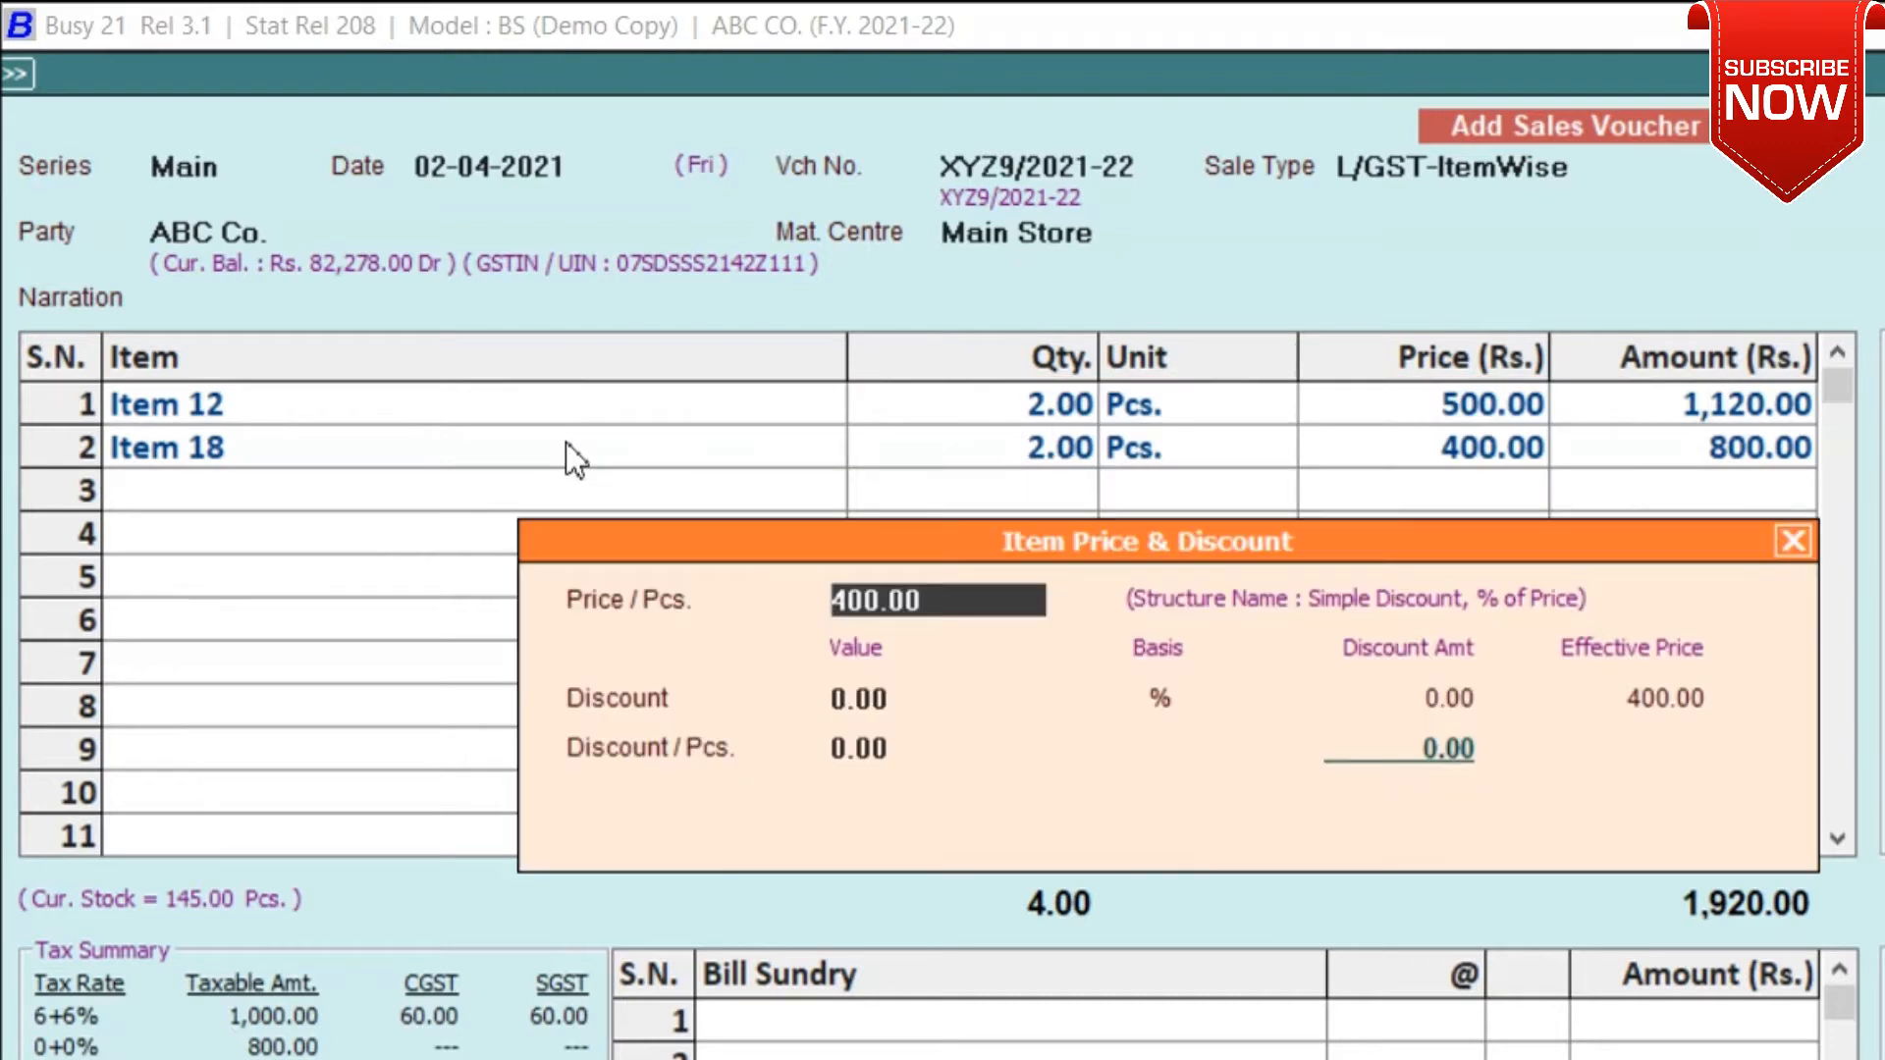
{"action": "key", "text": "Return"}
{"action": "key", "text": "Return"}
{"action": "key", "text": "Return"}
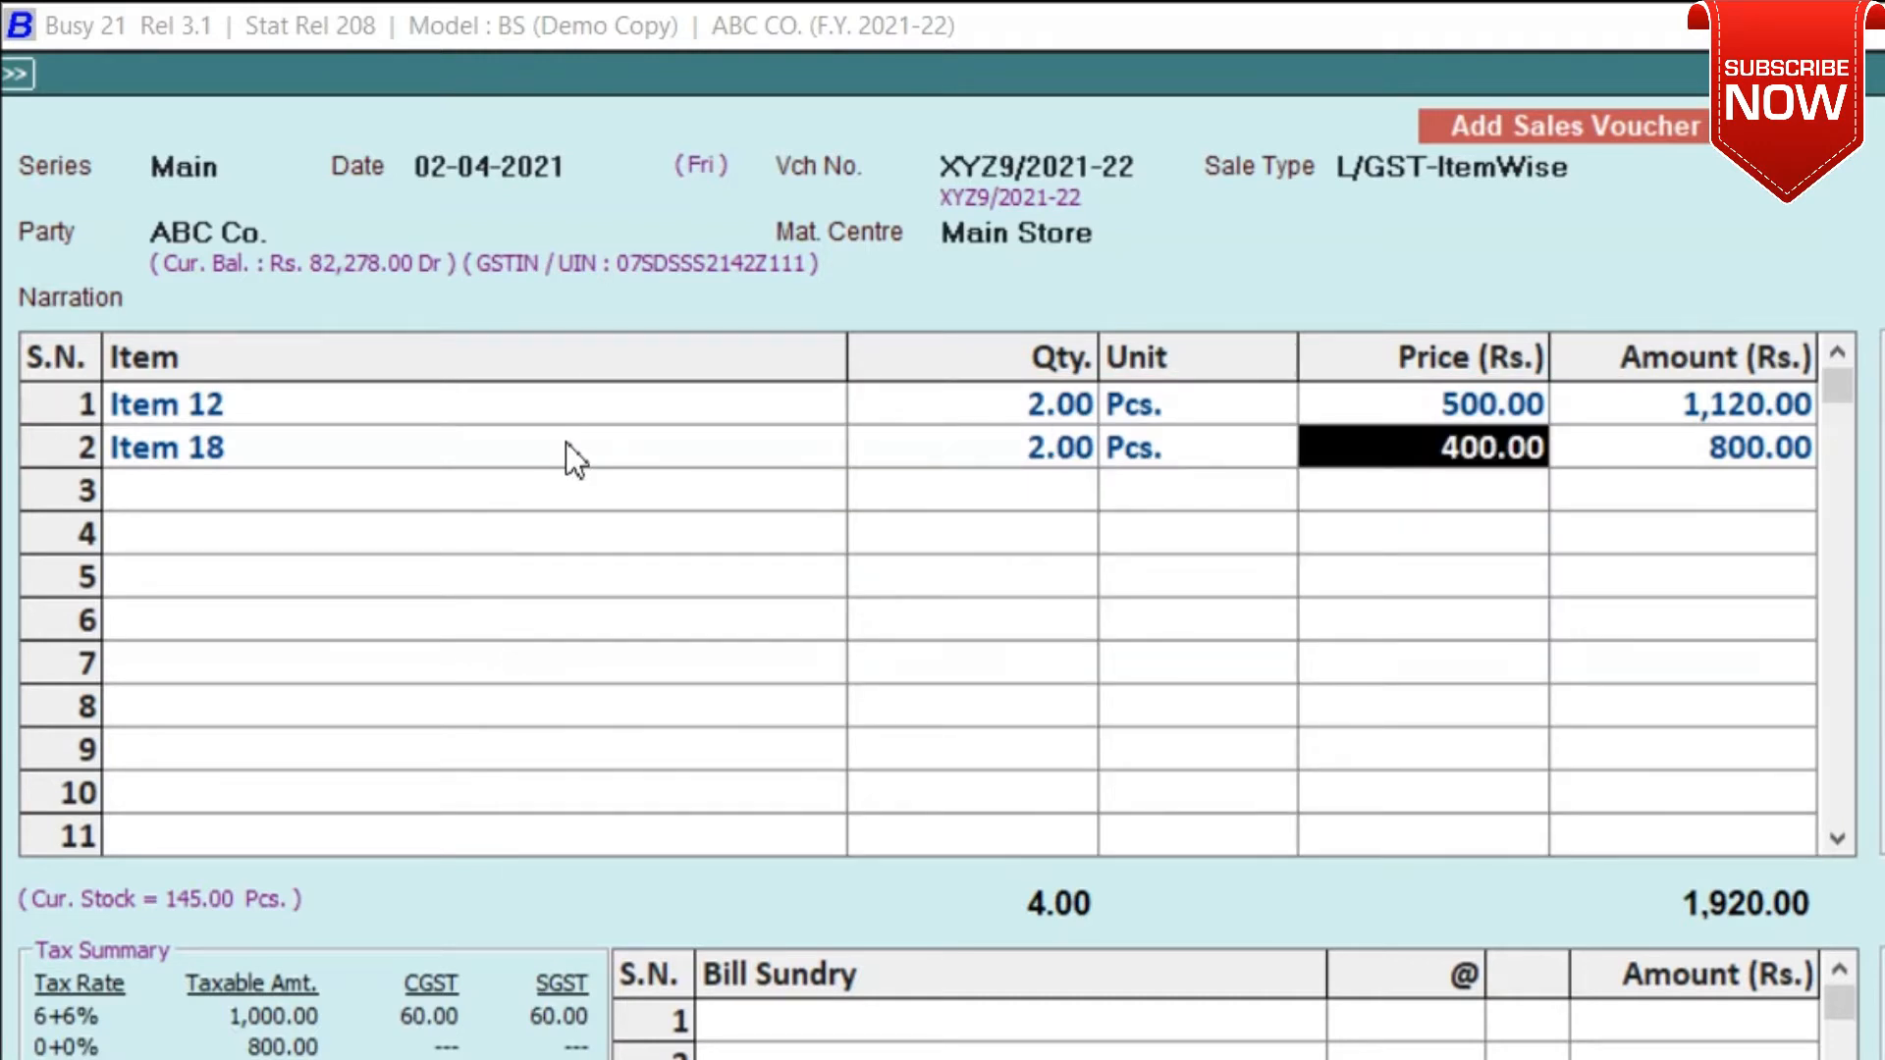
{"action": "key", "text": "Return"}
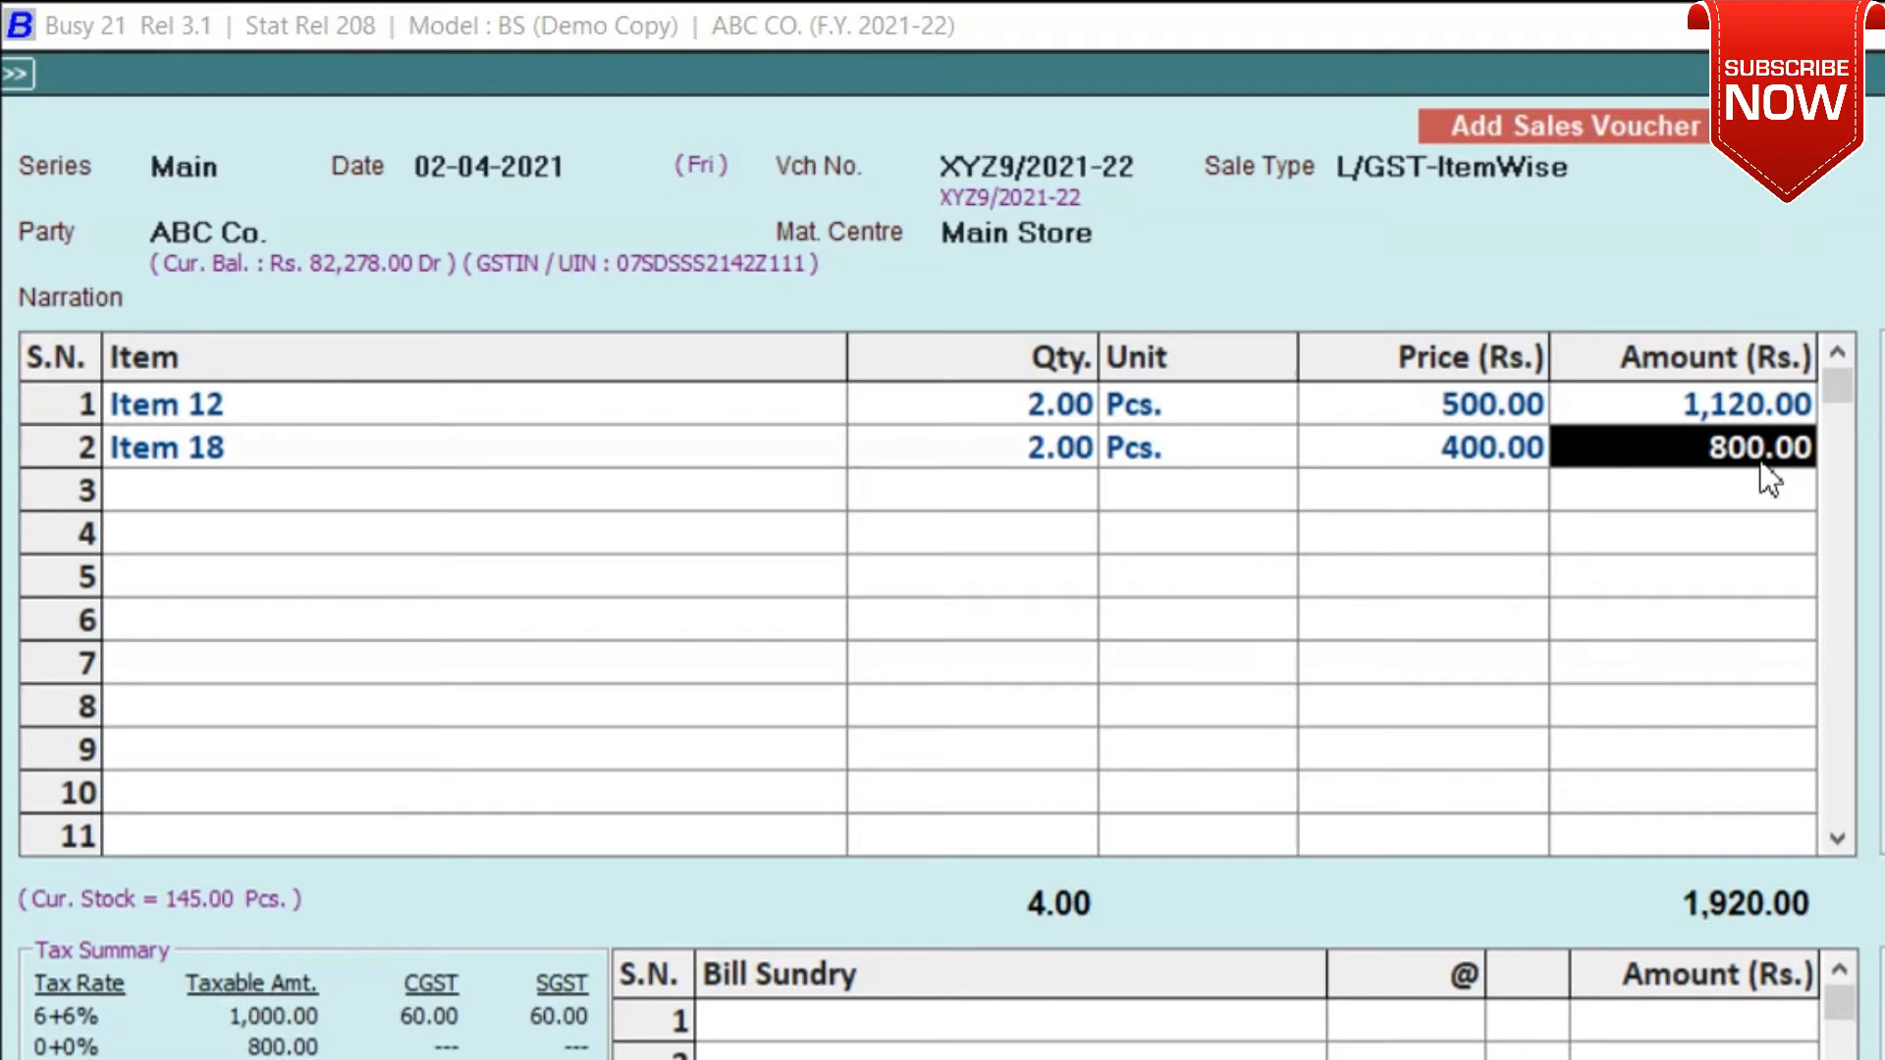
{"action": "key", "text": "Return"}
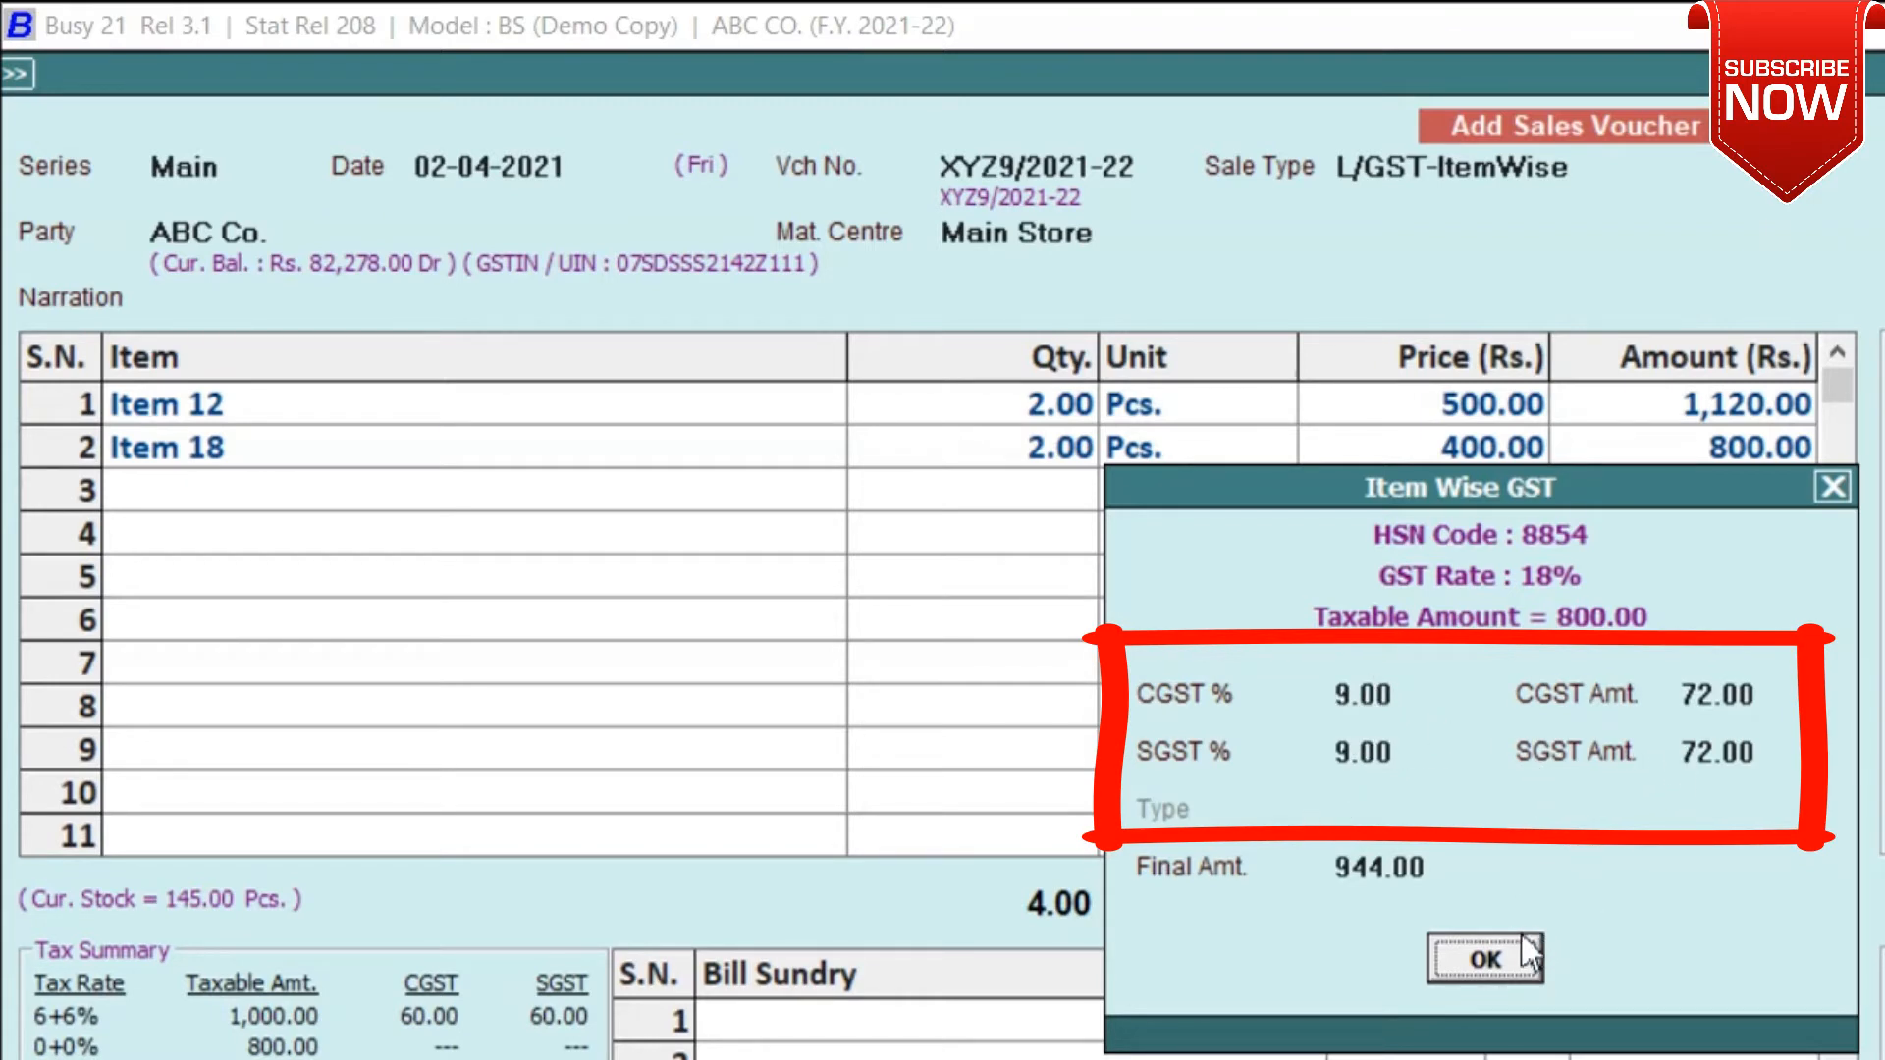
{"action": "left_click", "coordinate": [1484, 961]}
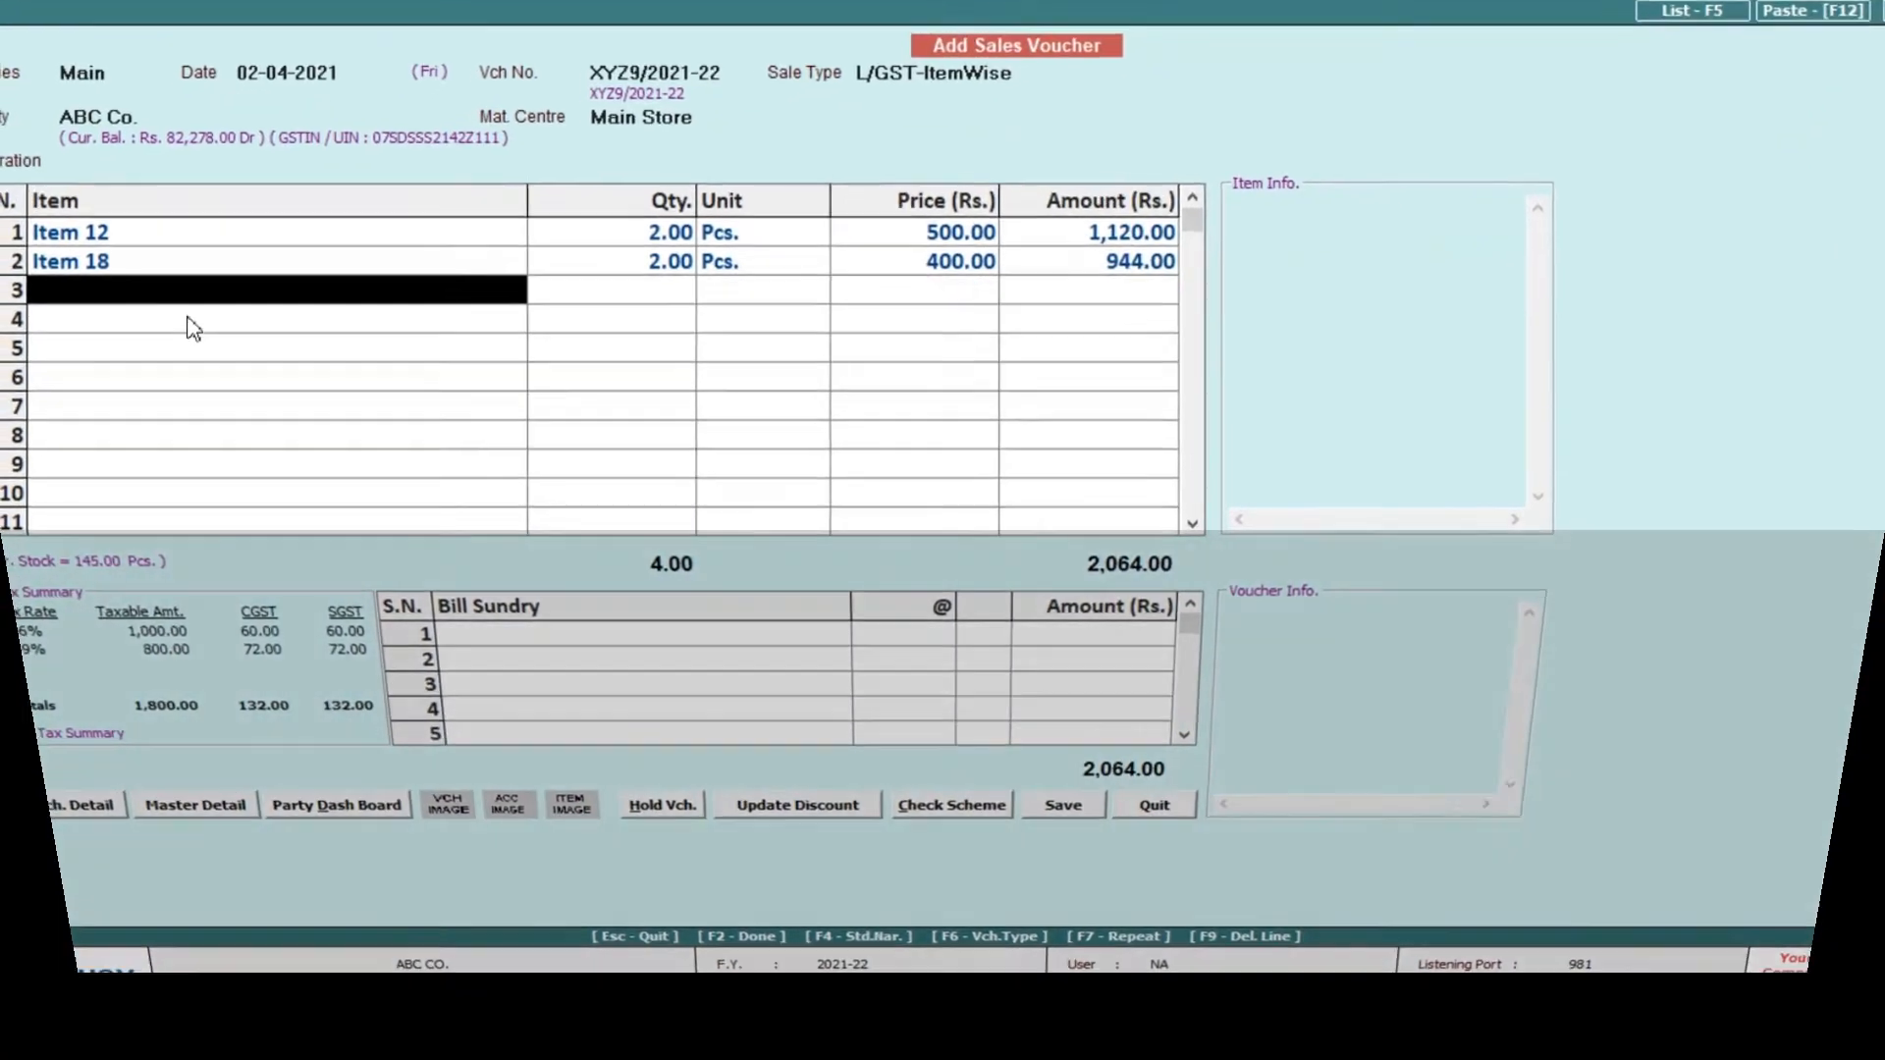
Add Item 28 in the third row, leaving its serial and batch numbers blank
{"action": "type", "text": "i"}
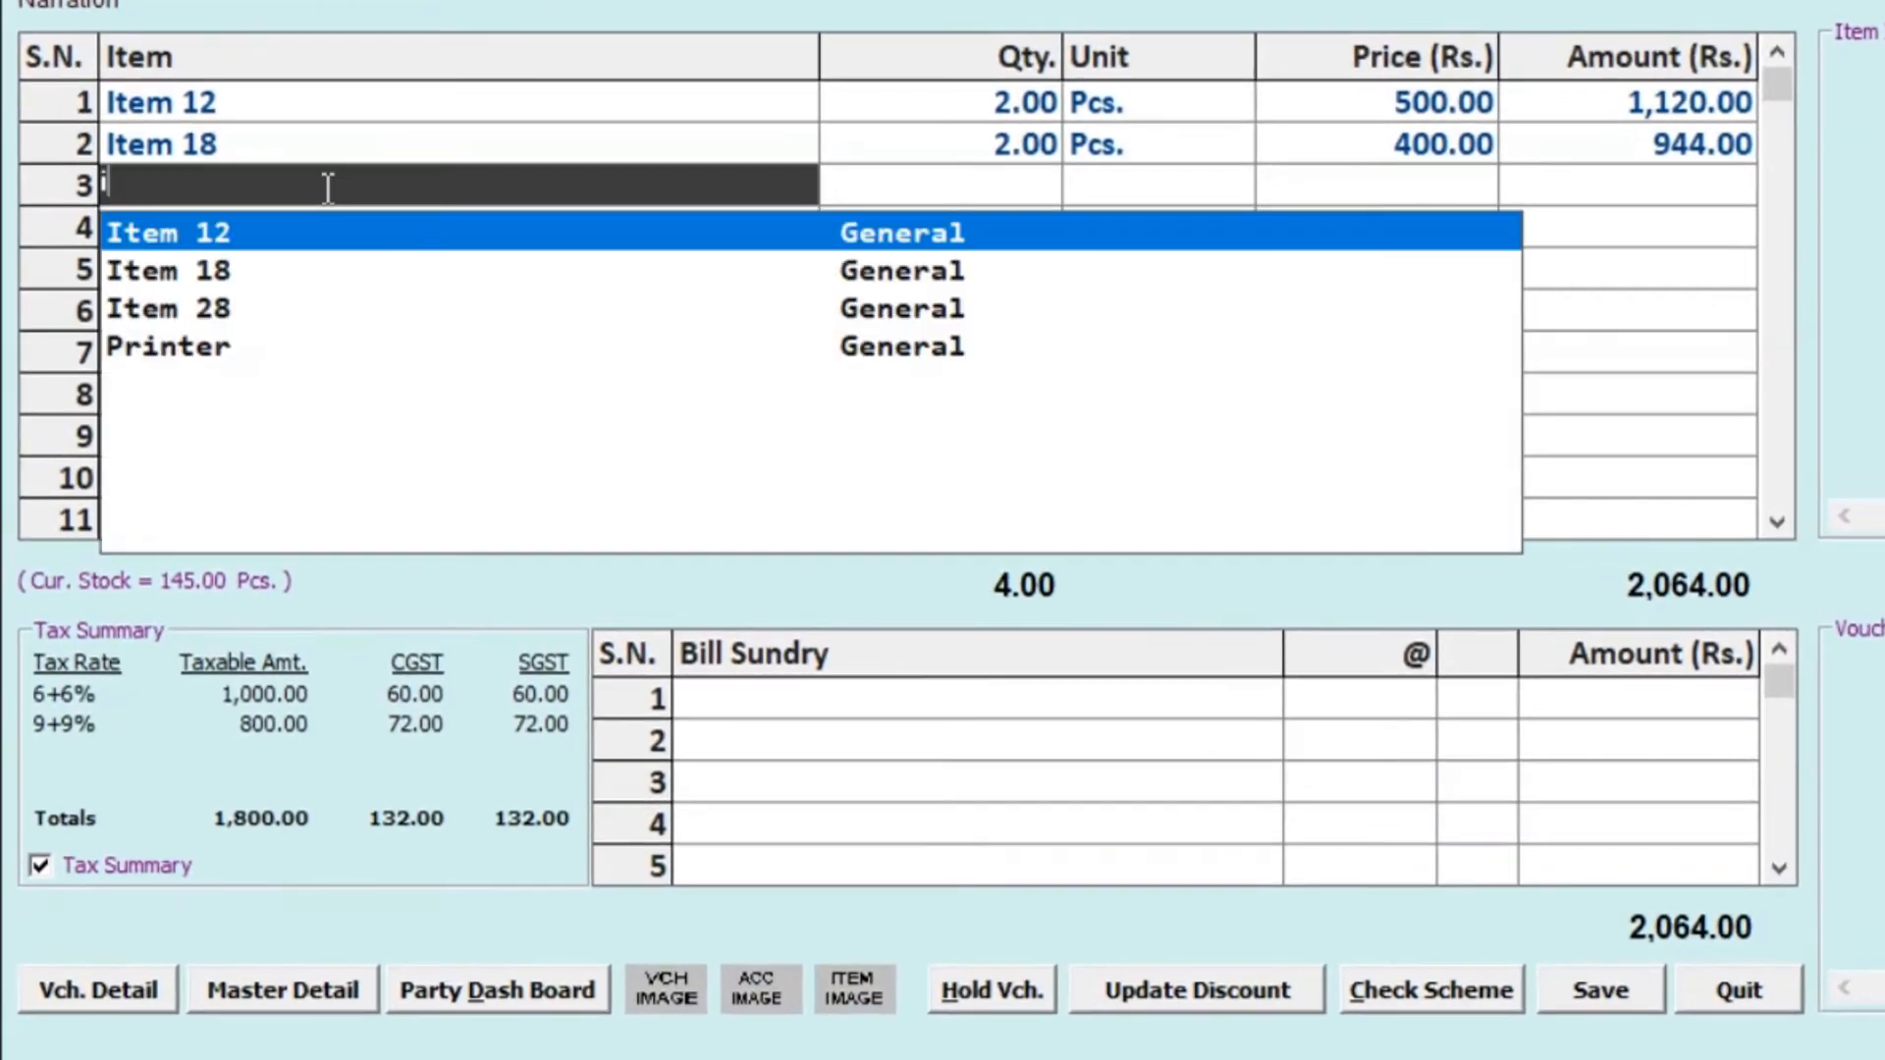
{"action": "left_click", "coordinate": [254, 312]}
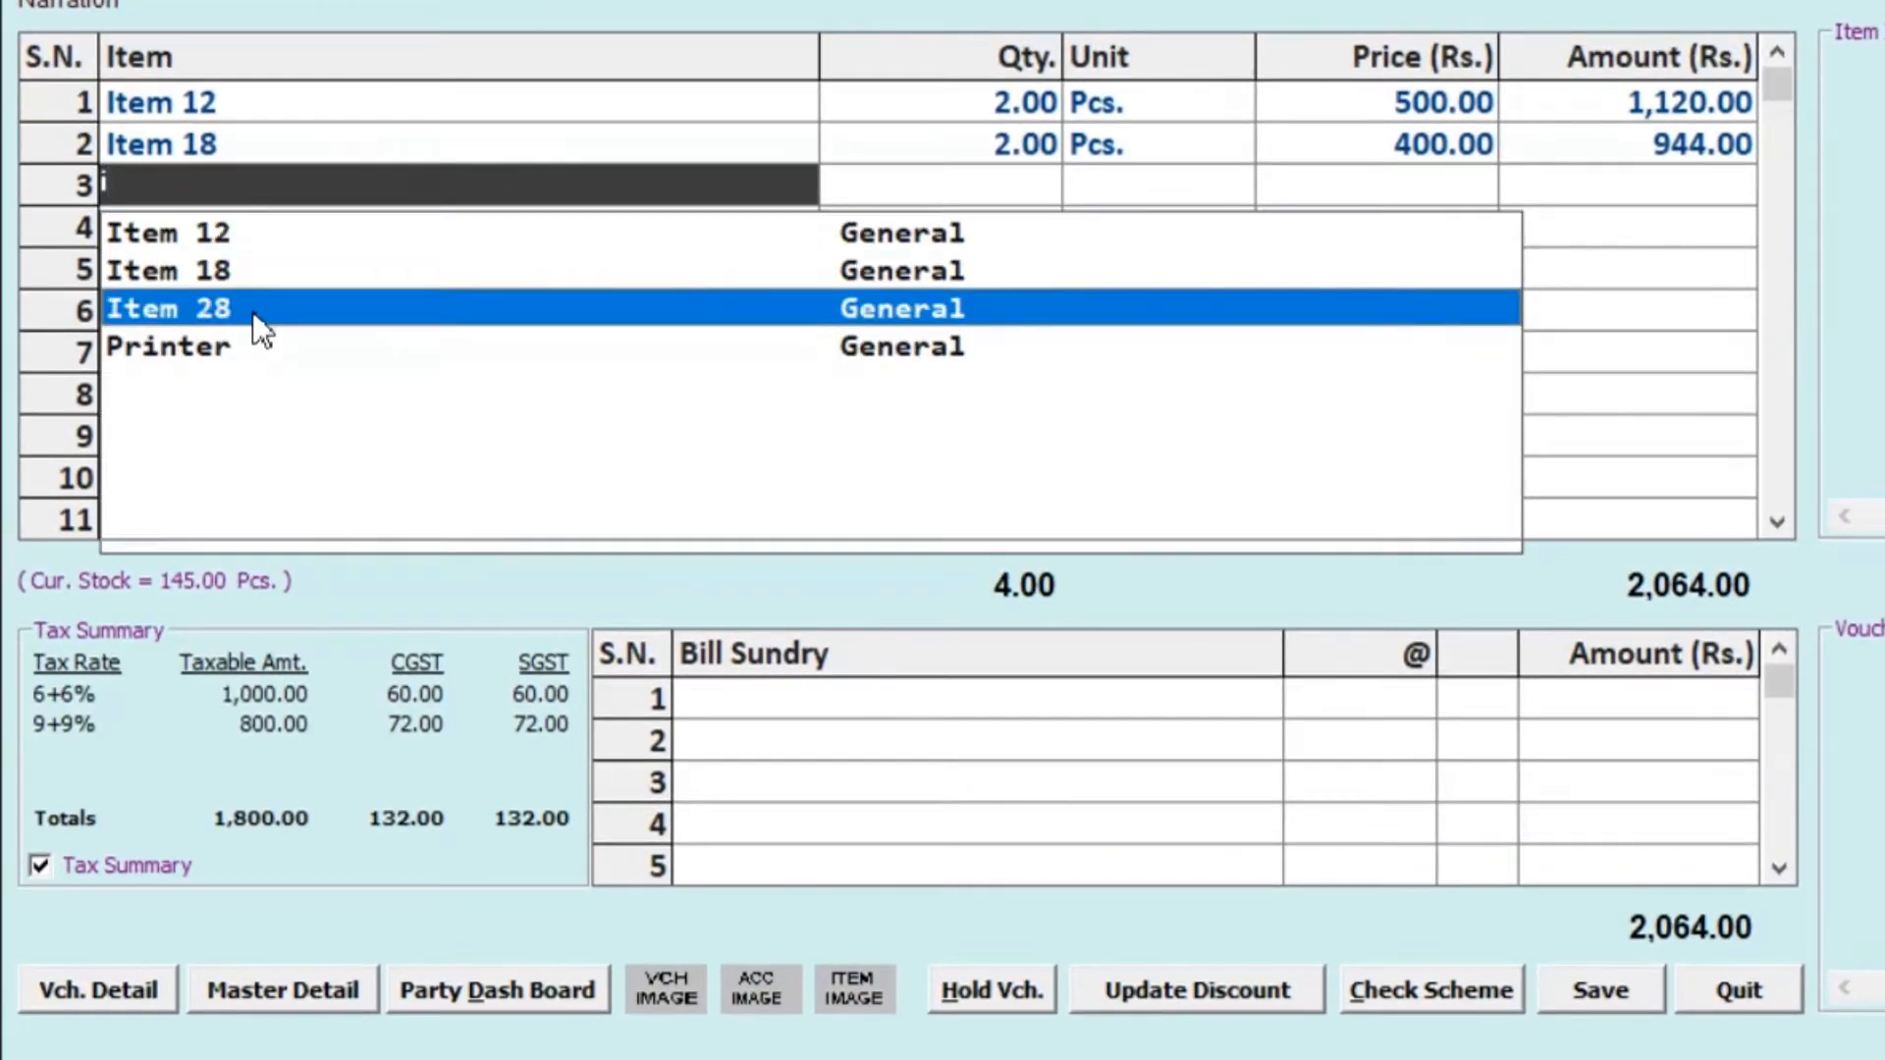
{"action": "left_click", "coordinate": [252, 310]}
{"action": "key", "text": "Return"}
{"action": "key", "text": "Return"}
{"action": "key", "text": "Return"}
{"action": "key", "text": "Return"}
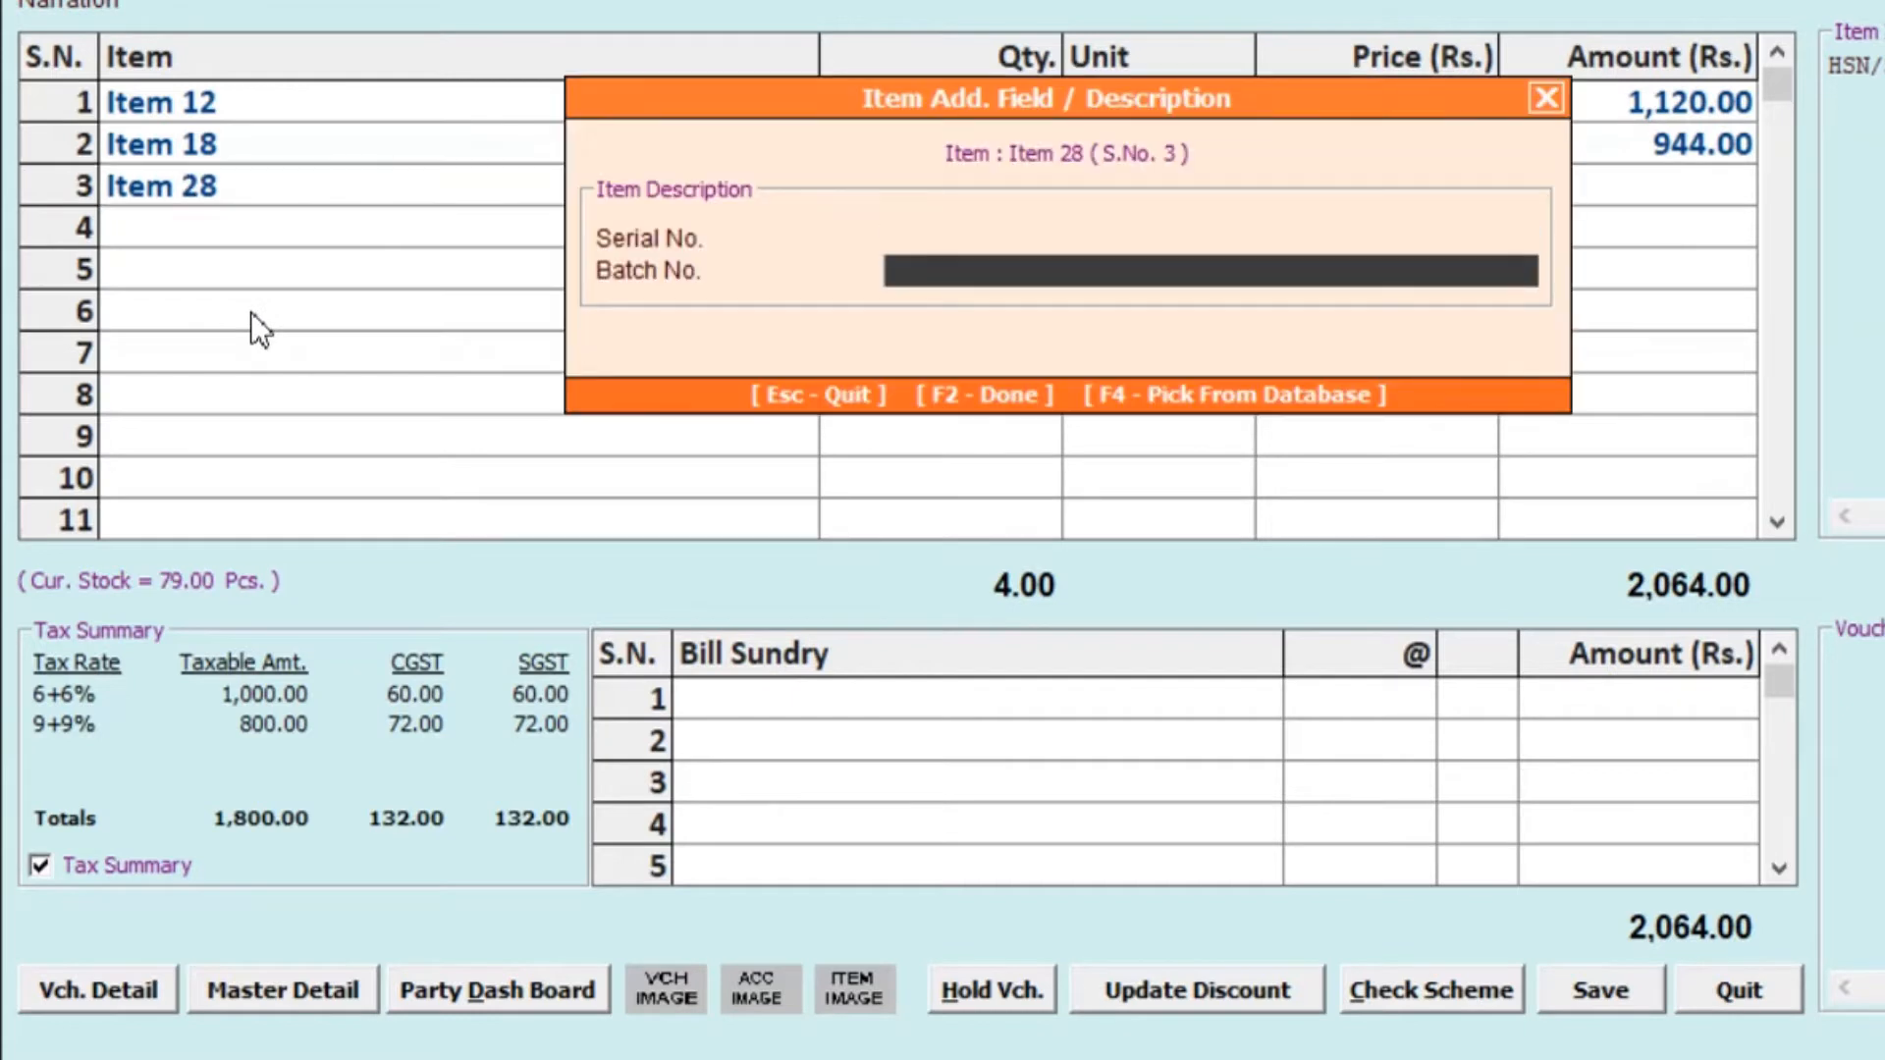
{"action": "key", "text": "Return"}
{"action": "key", "text": "Return"}
{"action": "key", "text": "Return"}
{"action": "key", "text": "Return"}
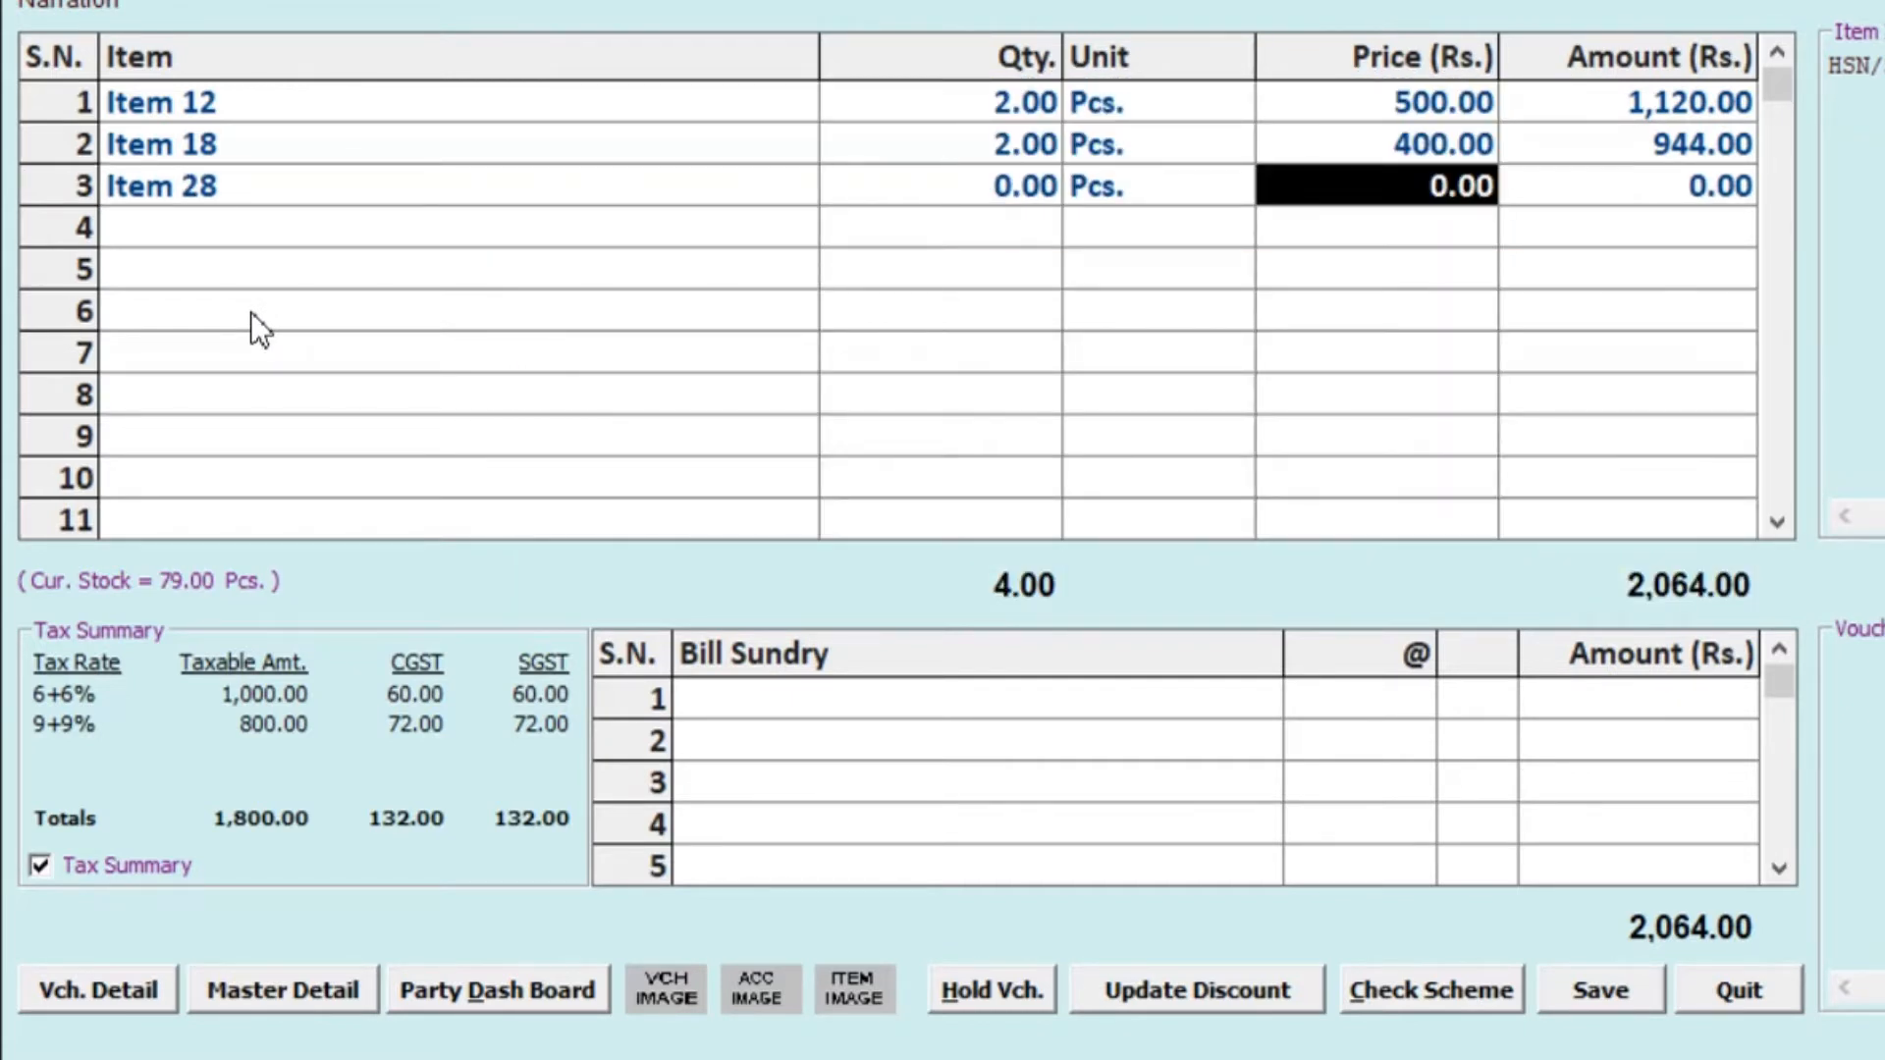
Set Item 28's quantity to 2 and its price to 200, and accept its item-wise GST at 28%
{"action": "type", "text": "200"}
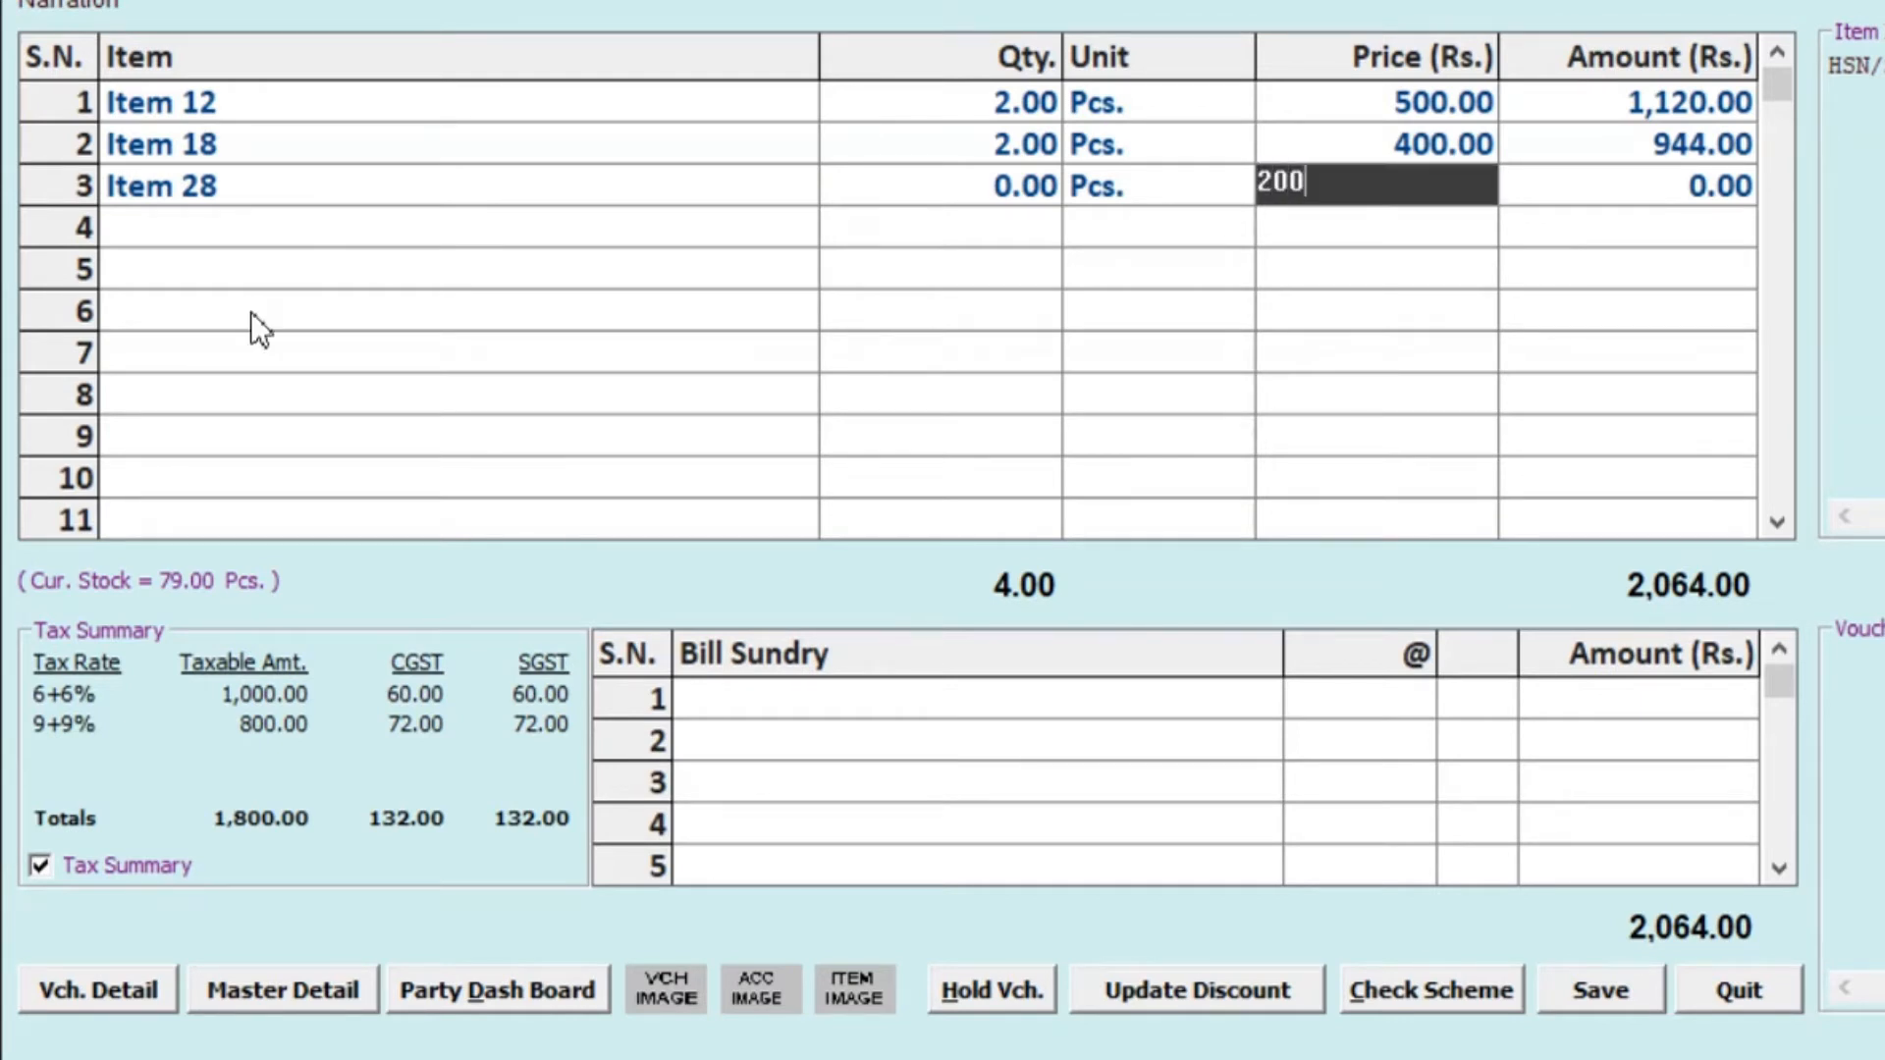
{"action": "key", "text": "Return"}
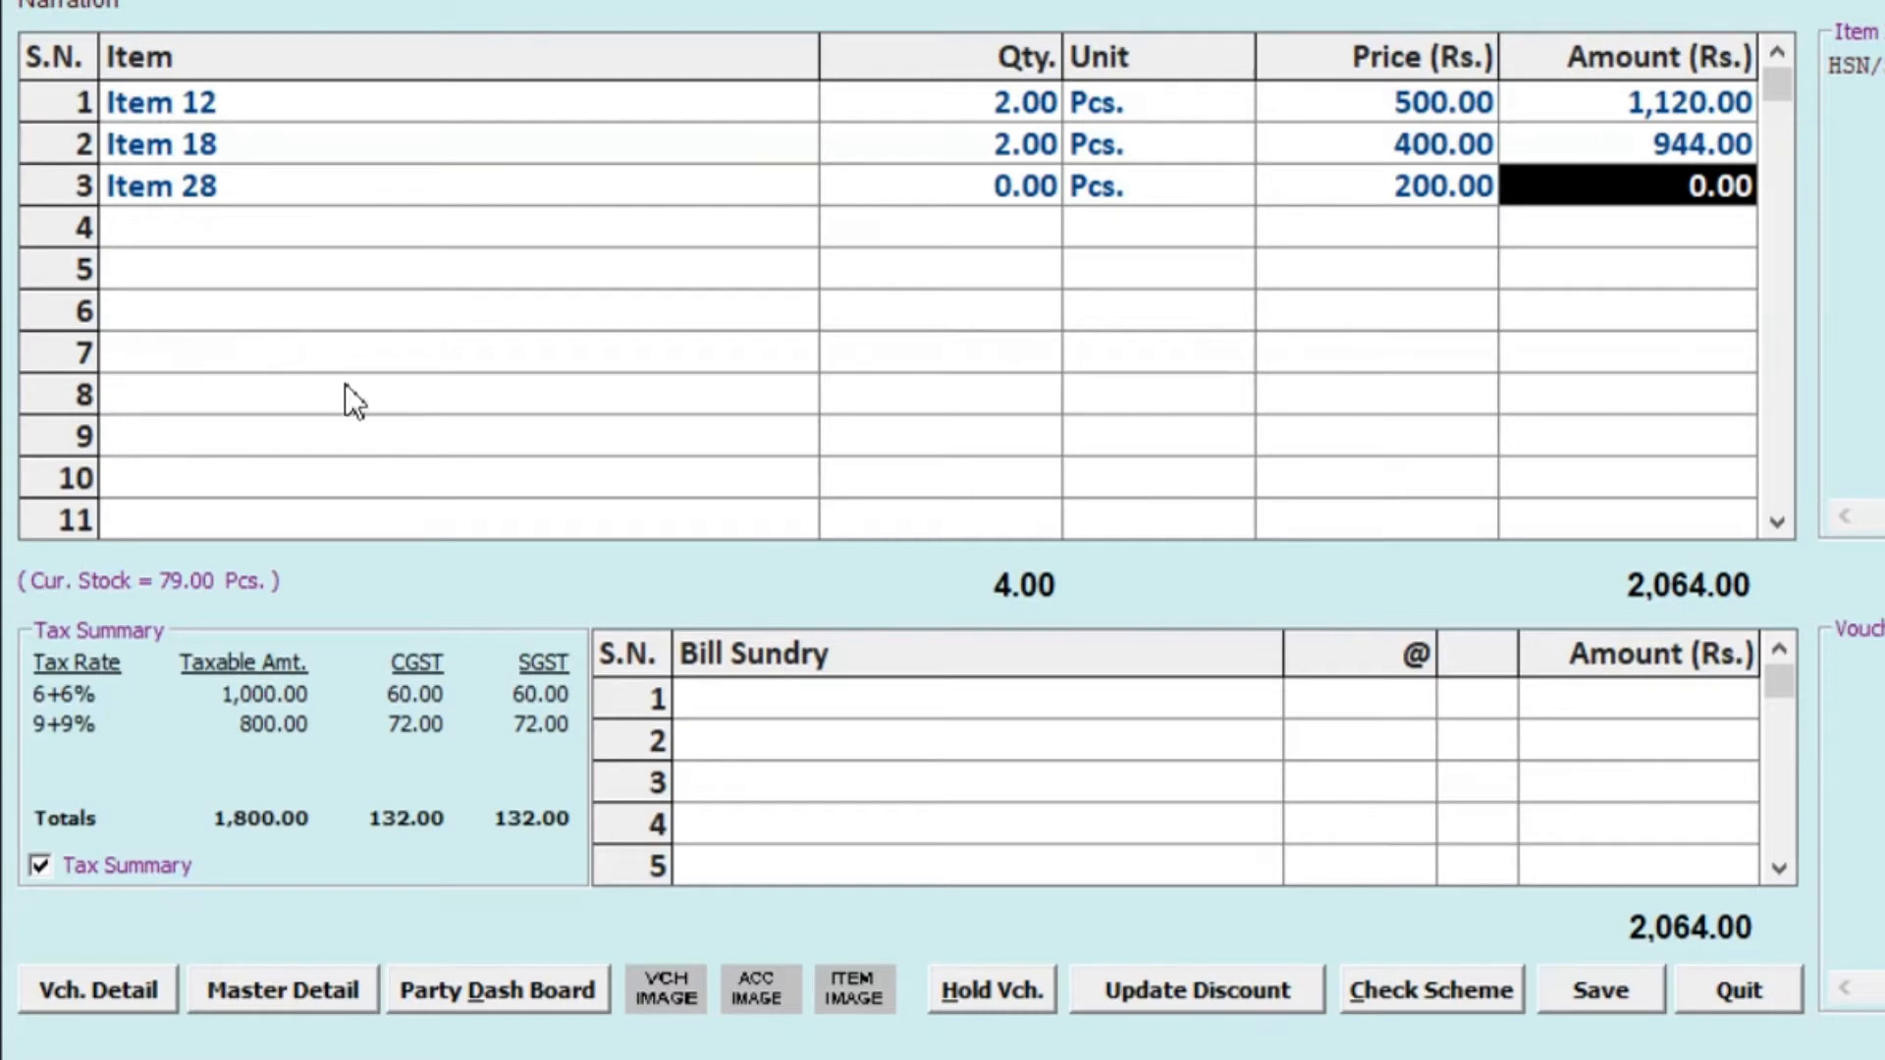
{"action": "left_click", "coordinate": [968, 196]}
{"action": "type", "text": "2"}
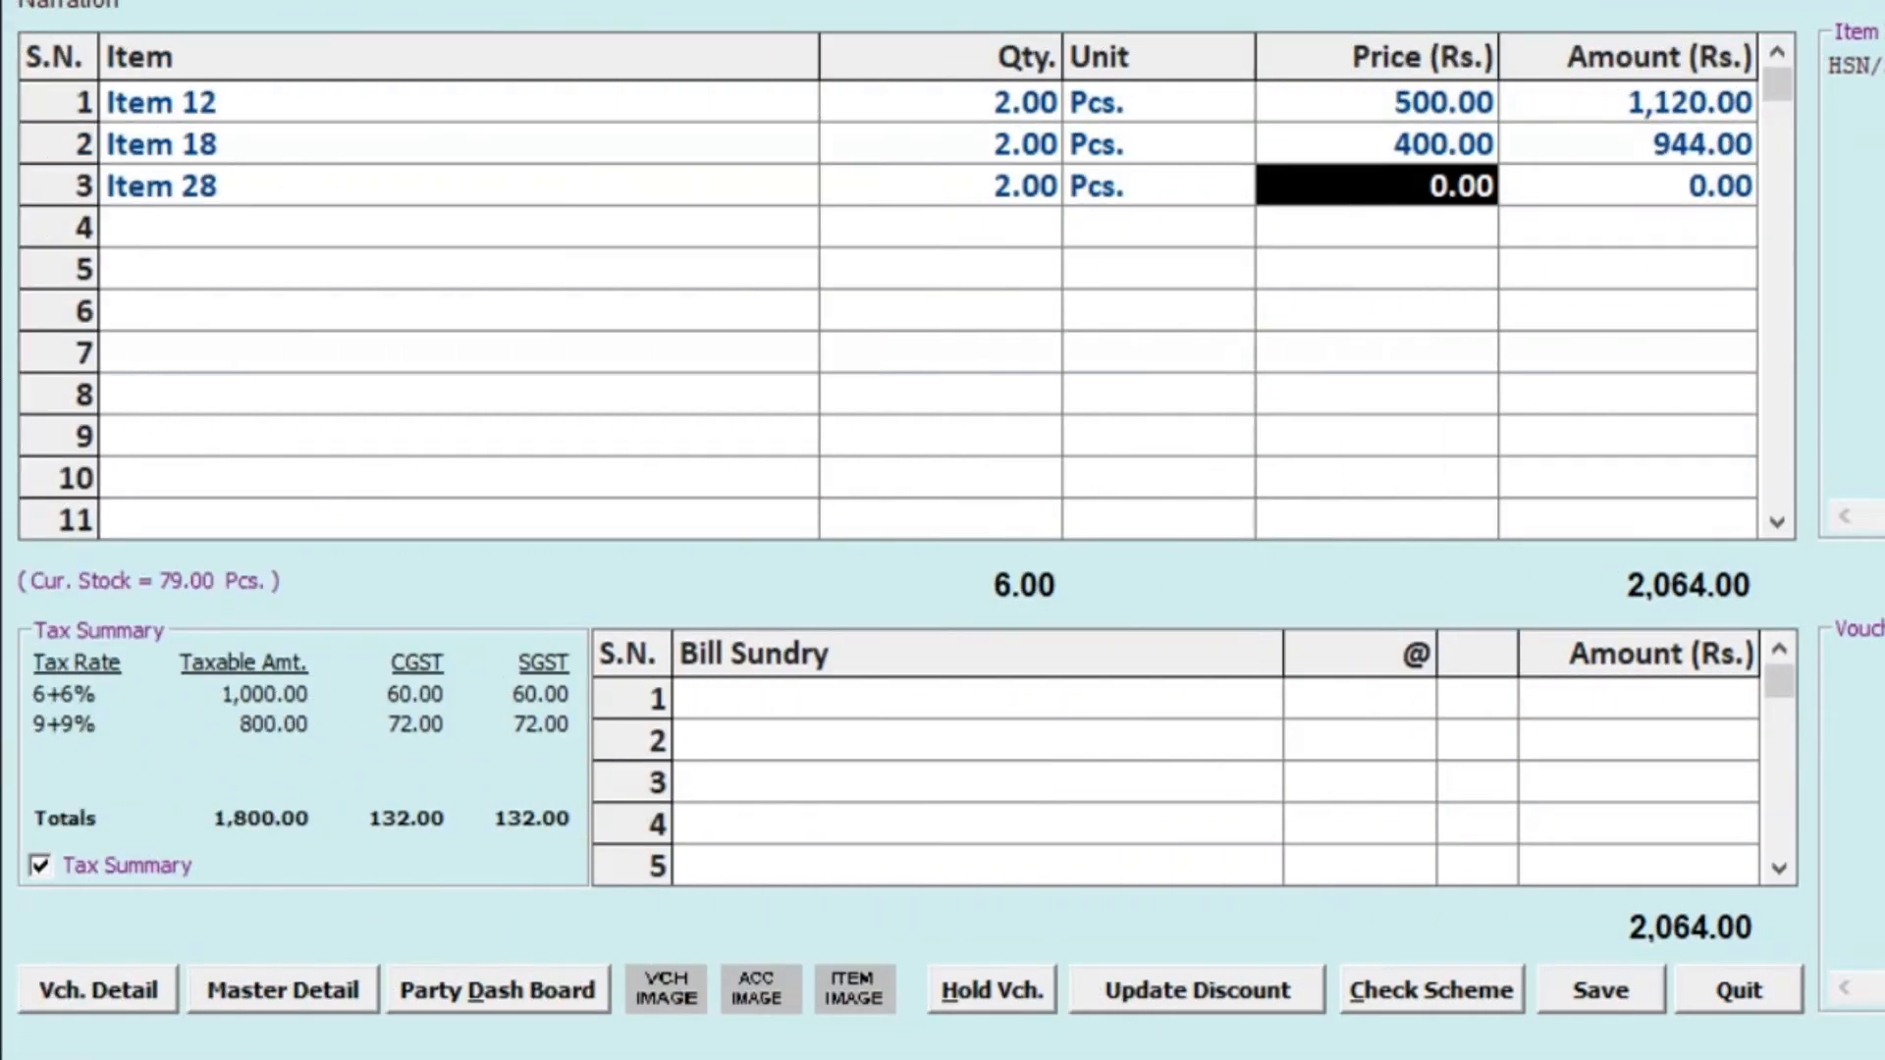
{"action": "type", "text": "200"}
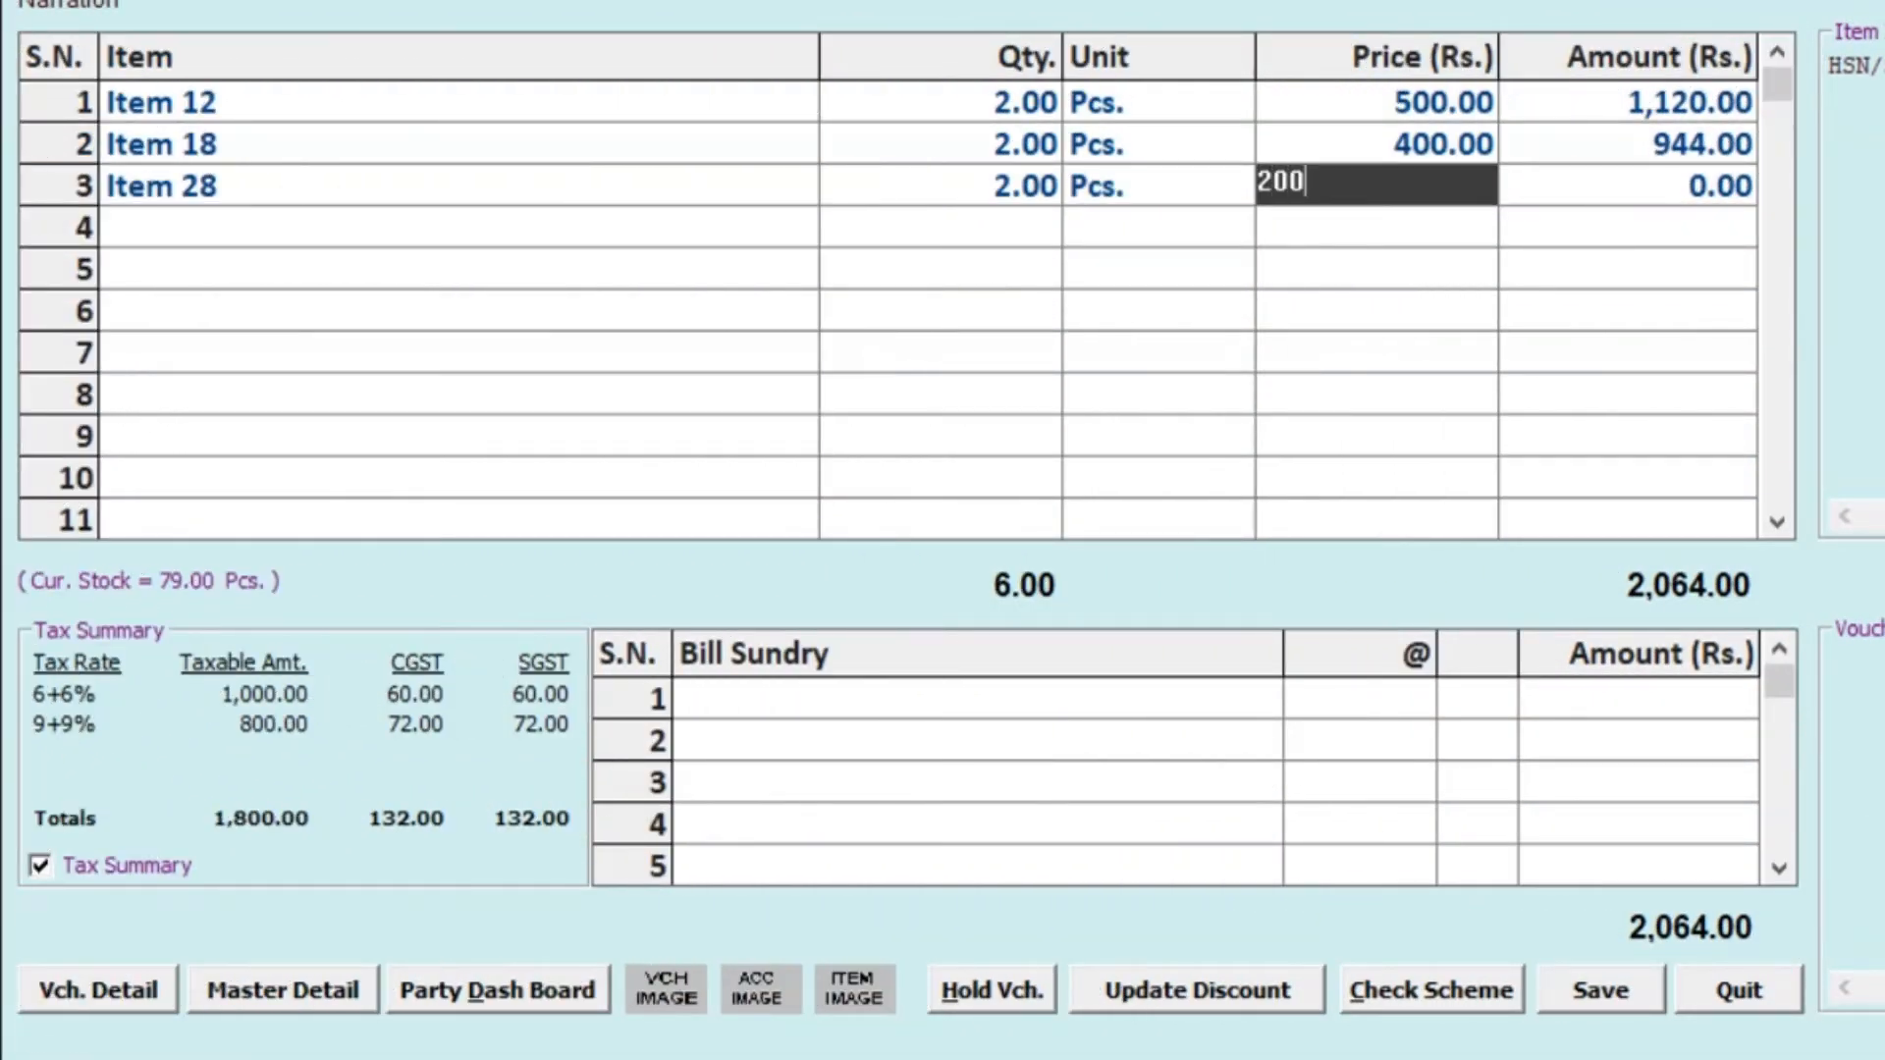
{"action": "key", "text": "Return"}
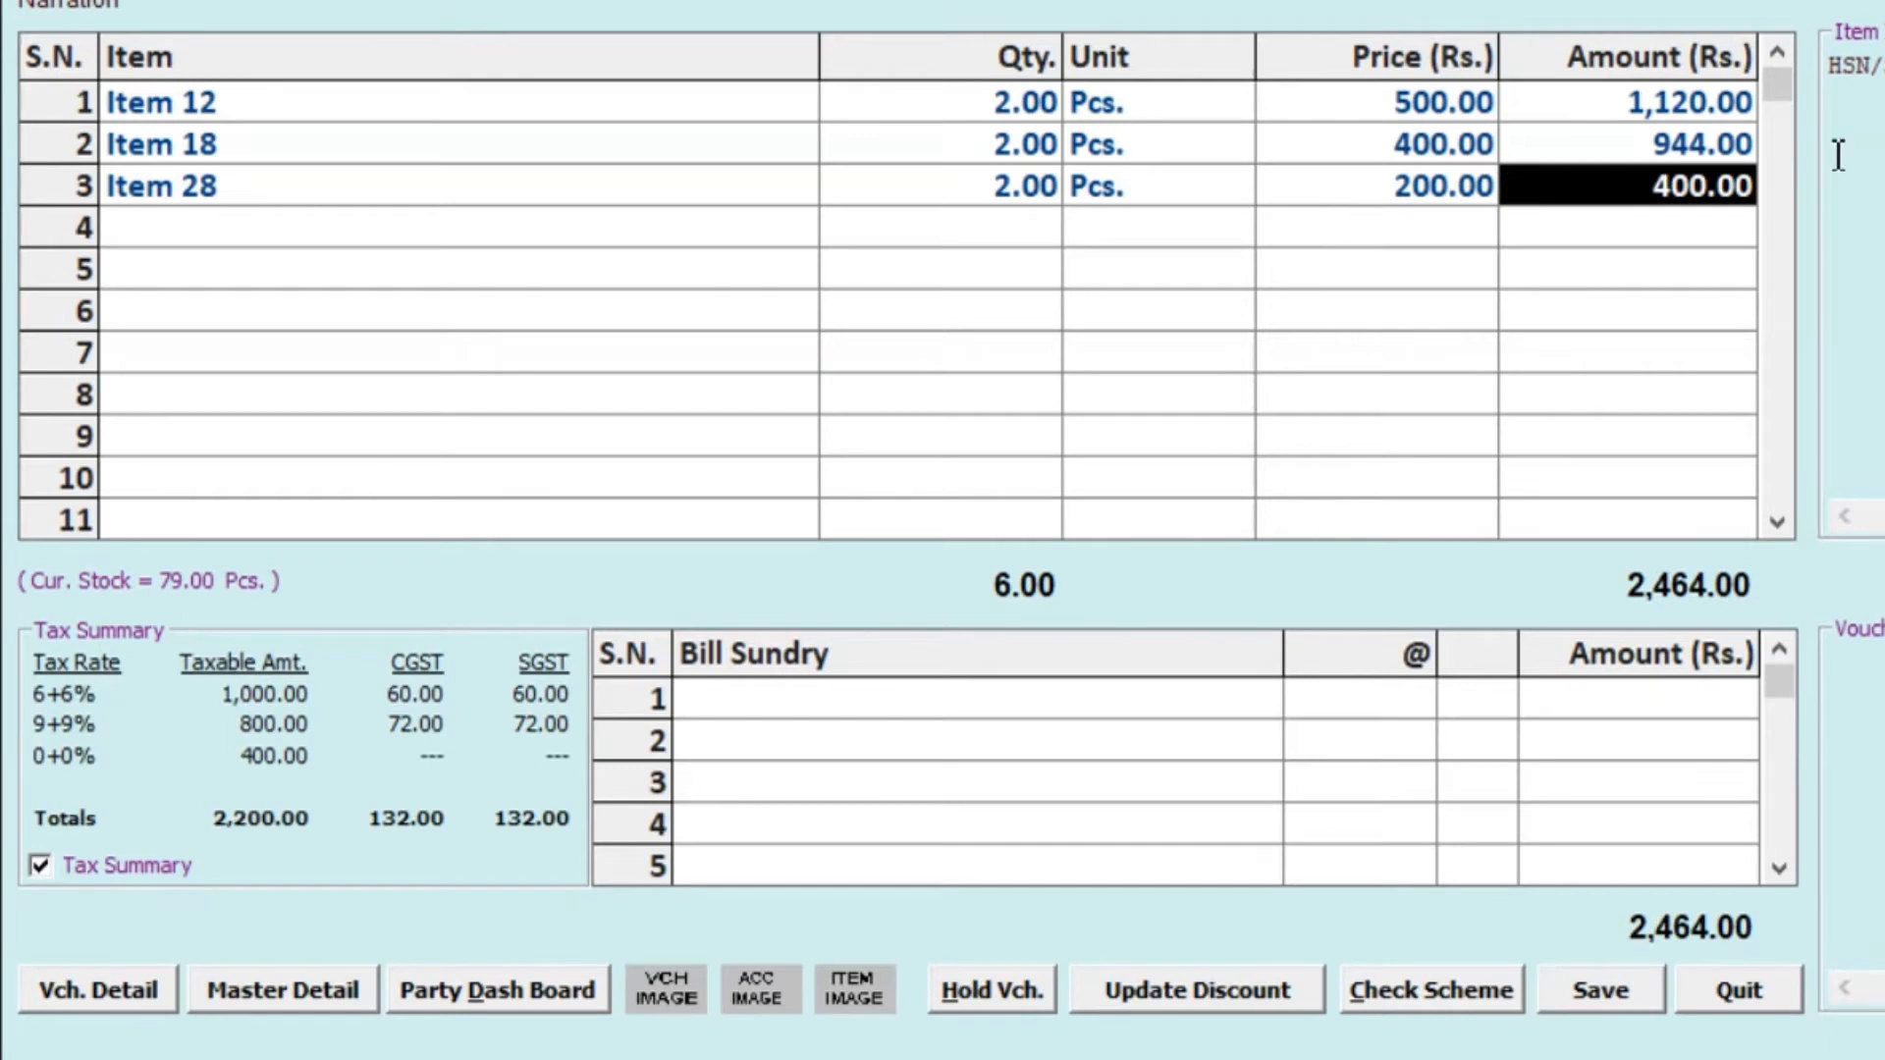
{"action": "key", "text": "Return"}
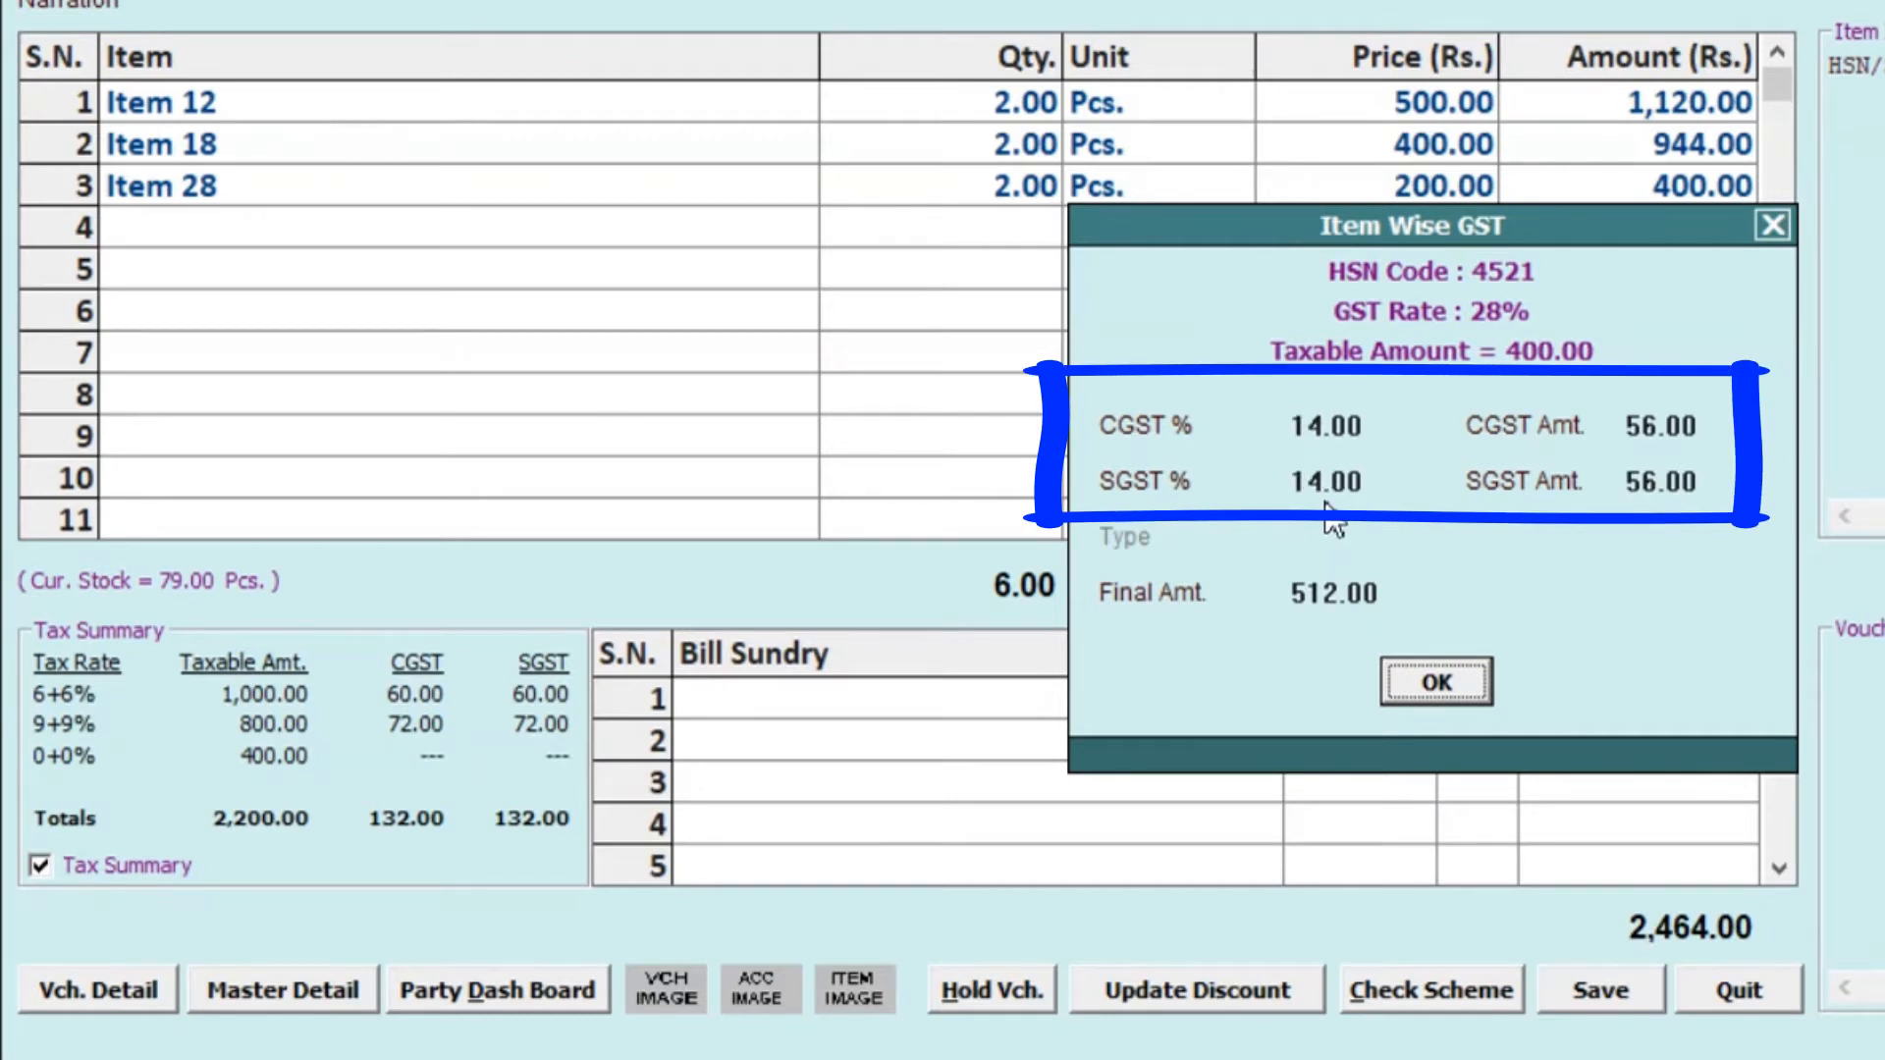
{"action": "left_click", "coordinate": [1448, 685]}
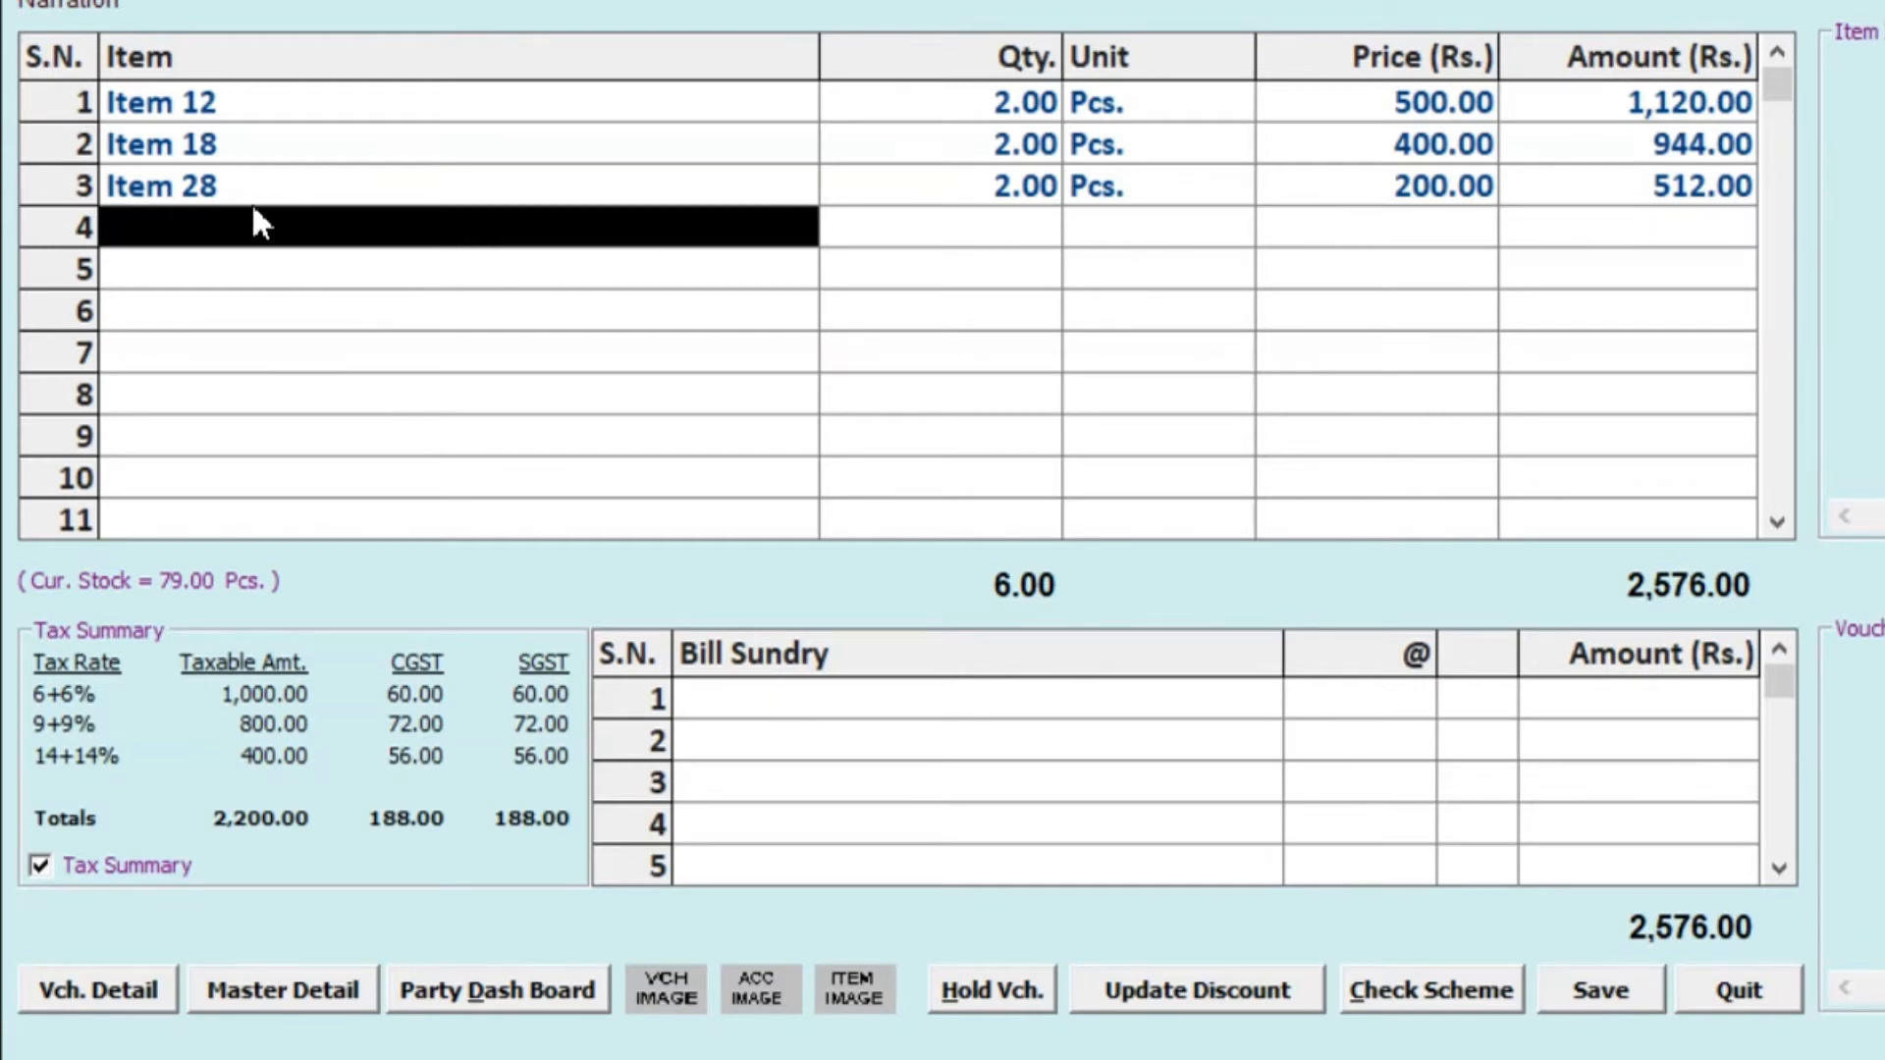
Save the sales voucher with its amount adjusted as a New Ref., and preview the invoice in the STANDARD format
{"action": "left_click", "coordinate": [1612, 1006]}
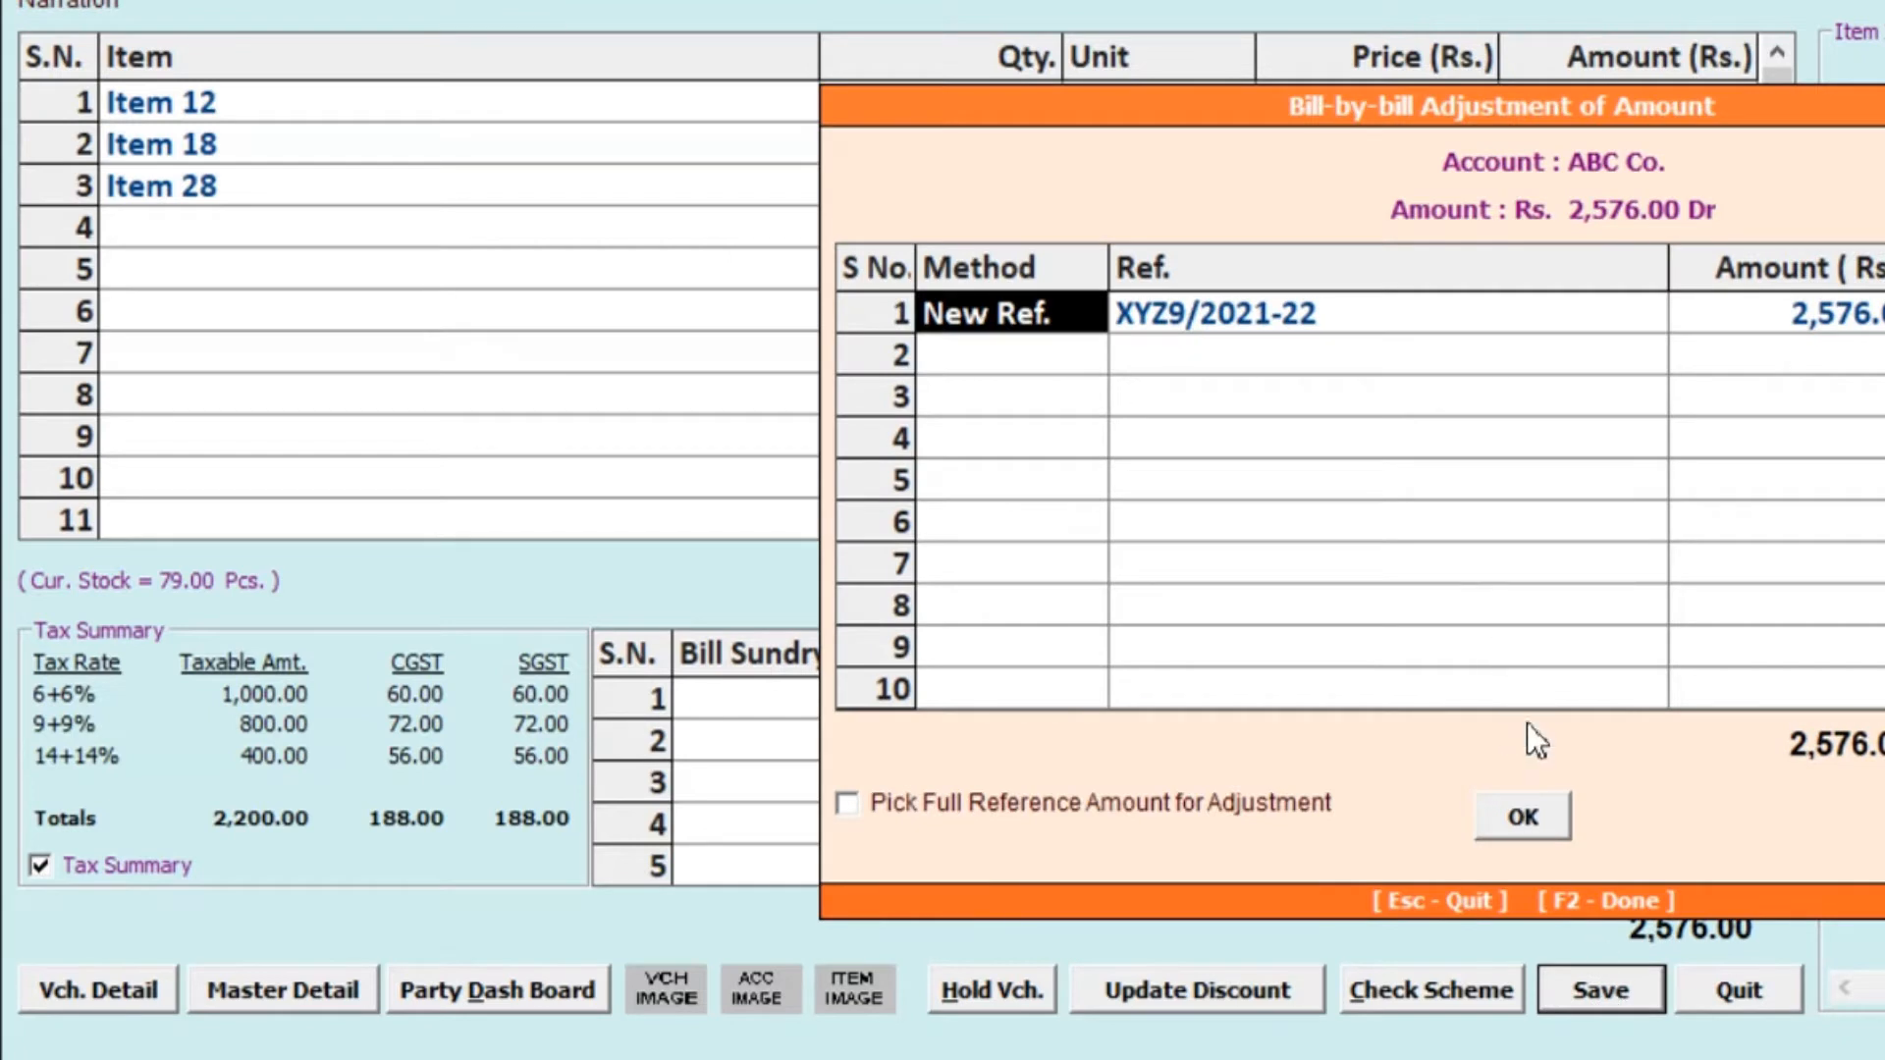
{"action": "left_click", "coordinate": [1523, 818]}
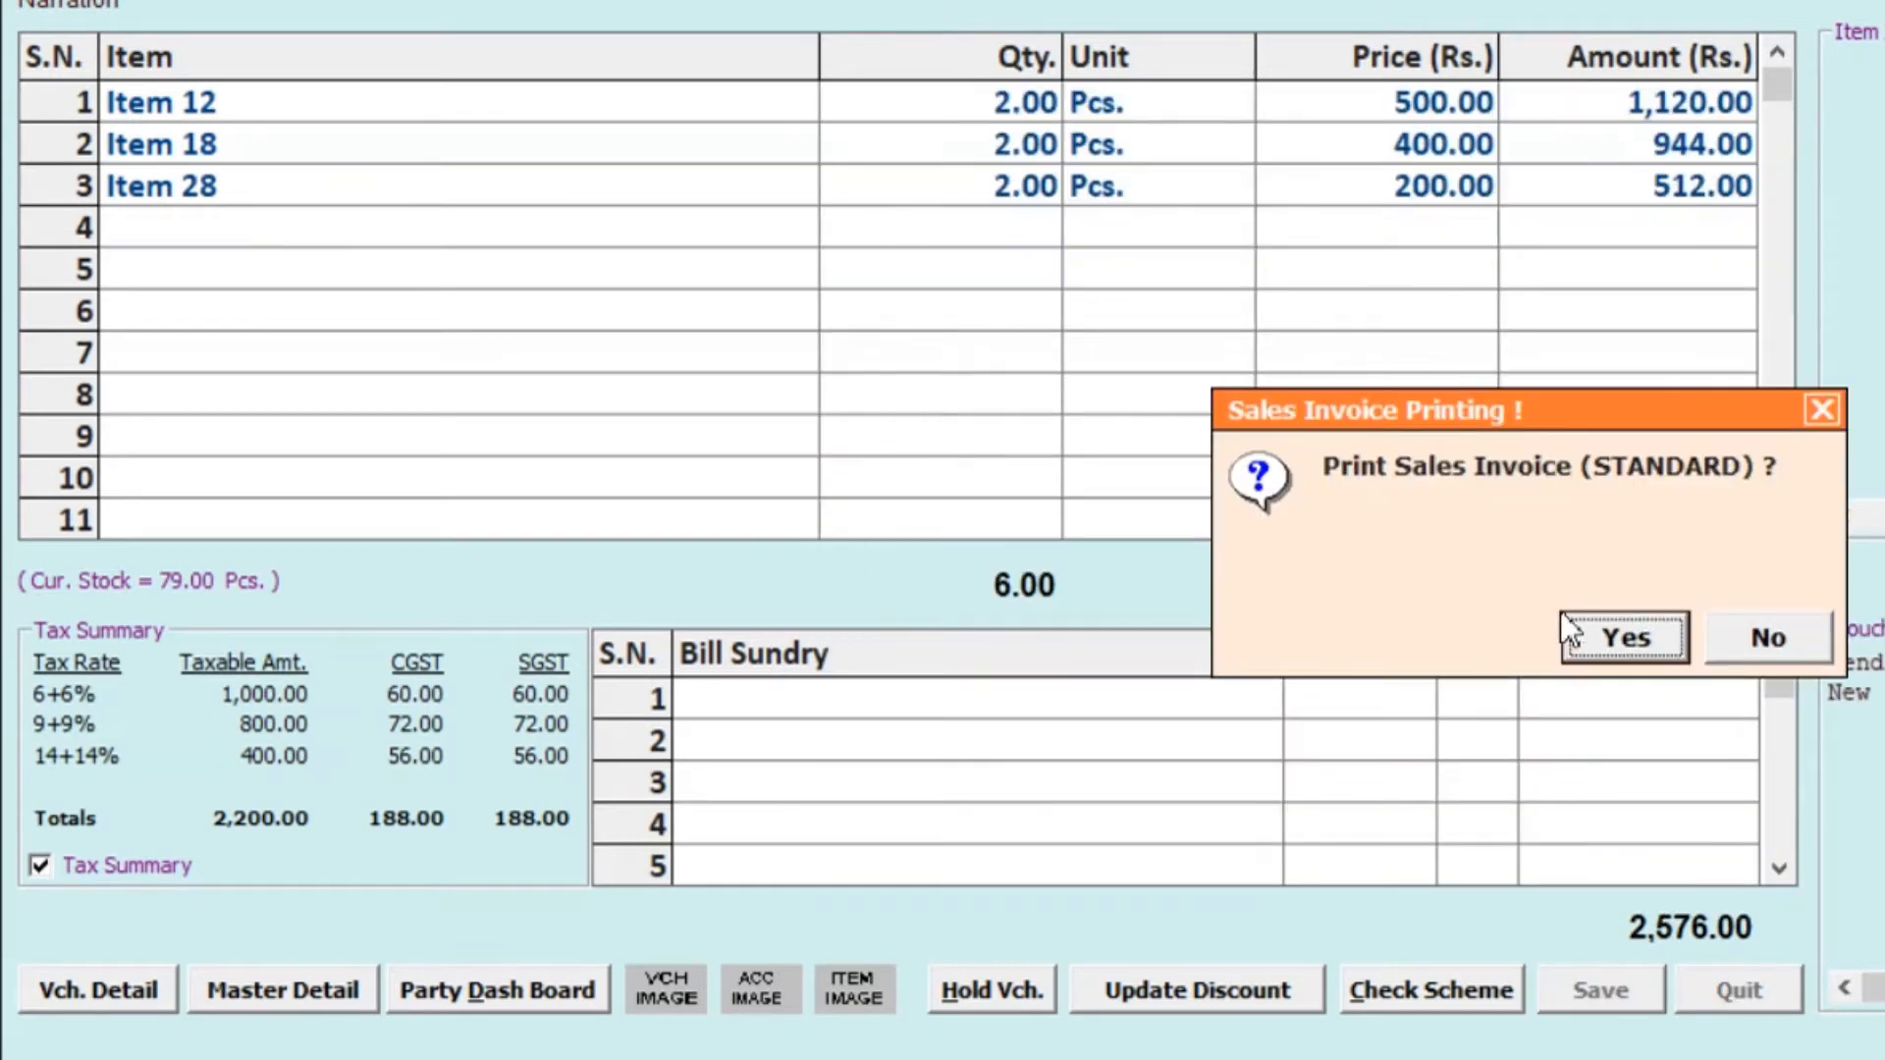
{"action": "left_click", "coordinate": [1649, 639]}
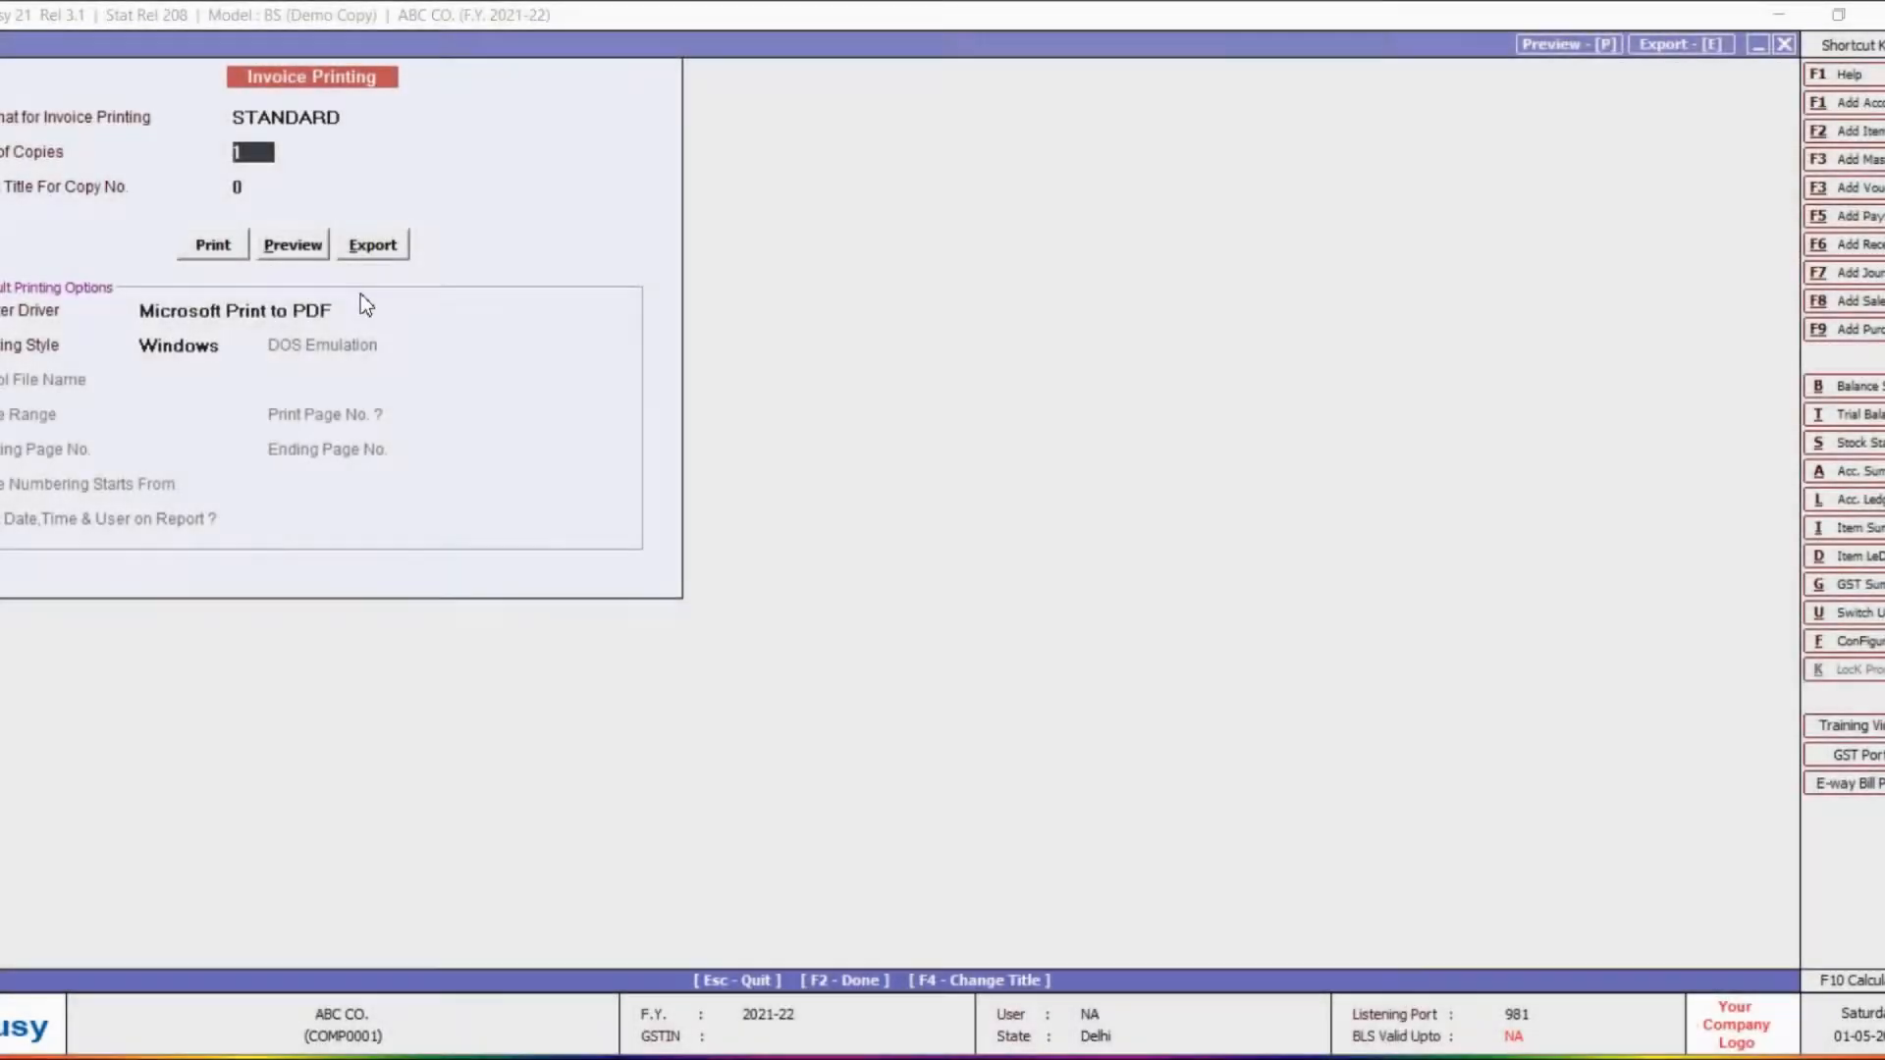
{"action": "left_click", "coordinate": [303, 245]}
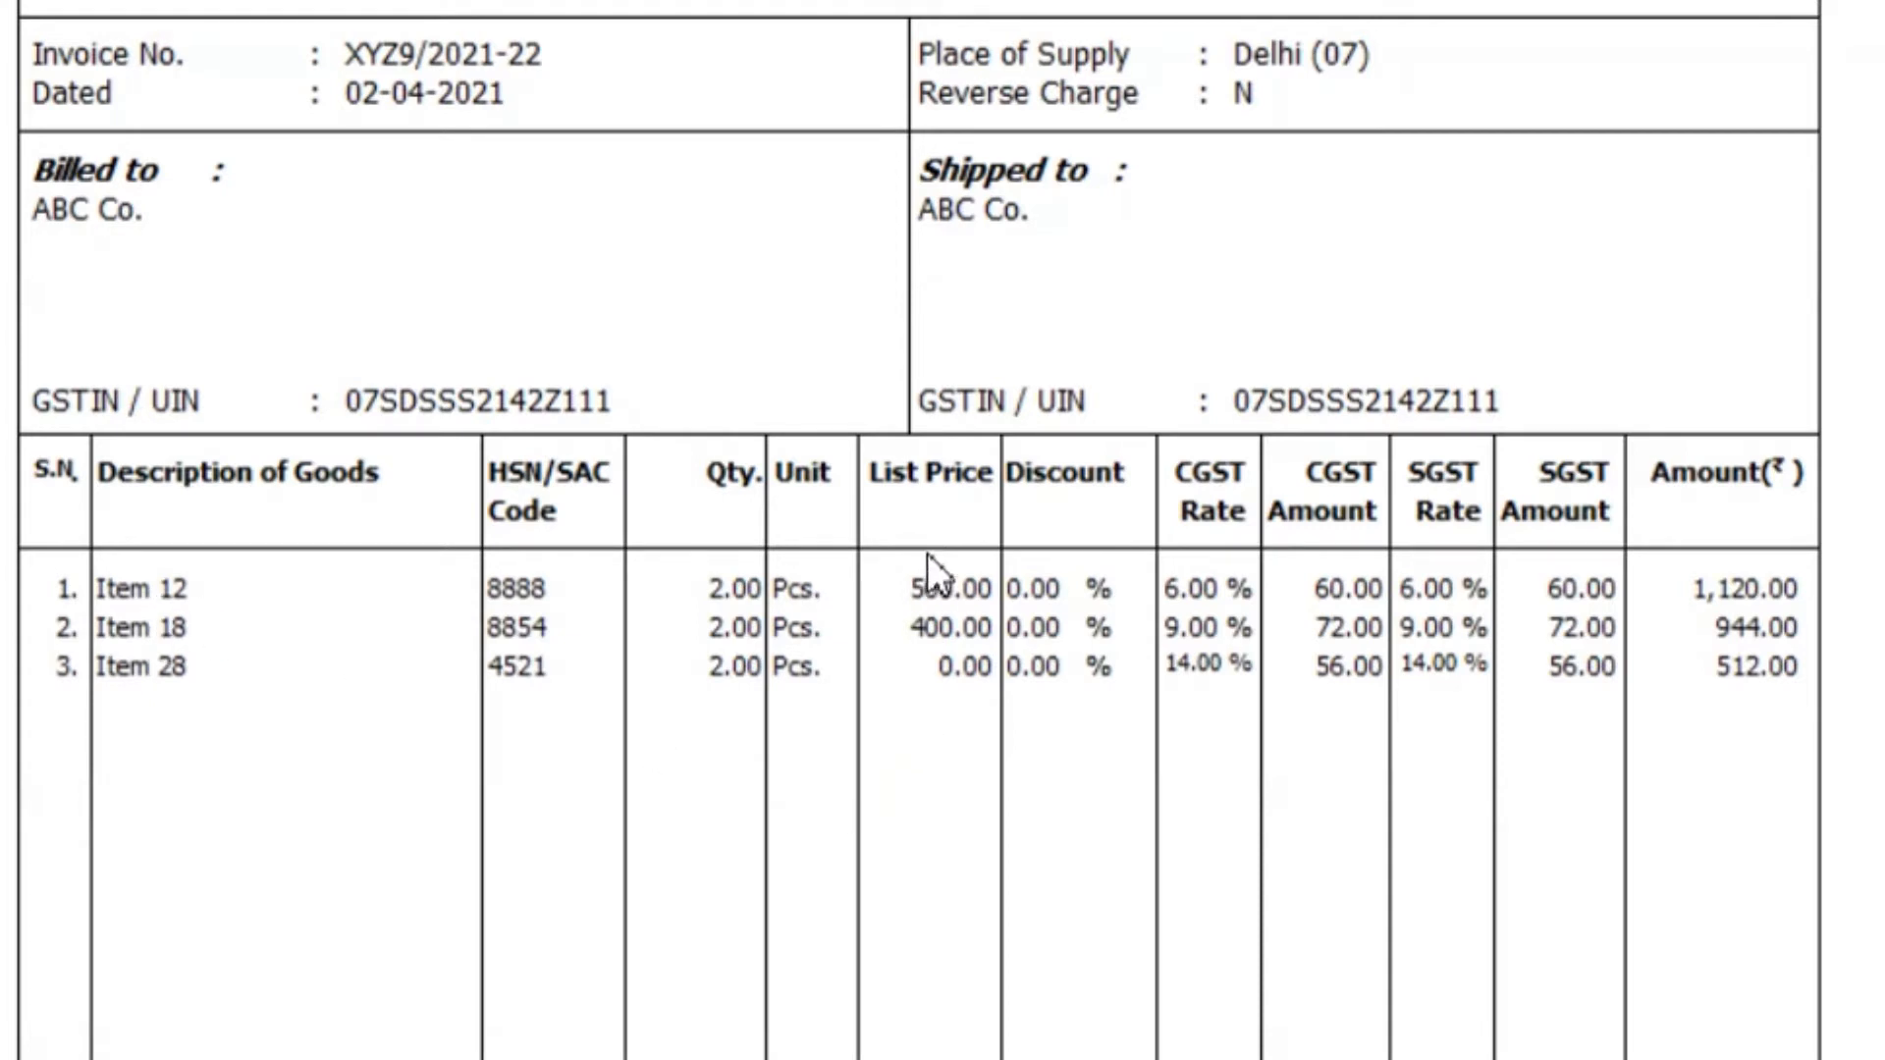
Examine each item's CGST and SGST rates and amounts and the tax-rate summary in the invoice preview
{"action": "mouse_move", "coordinate": [1107, 384]}
{"action": "left_mouse_down"}
{"action": "mouse_move", "coordinate": [1108, 515]}
{"action": "mouse_move", "coordinate": [1218, 731]}
{"action": "mouse_move", "coordinate": [1291, 732]}
{"action": "left_mouse_up"}
{"action": "left_click_drag", "start_coordinate": [1285, 382], "coordinate": [1285, 731]}
{"action": "mouse_move", "coordinate": [1110, 401]}
{"action": "left_mouse_down"}
{"action": "mouse_move", "coordinate": [1284, 402]}
{"action": "mouse_move", "coordinate": [1447, 728]}
{"action": "mouse_move", "coordinate": [1530, 730]}
{"action": "left_mouse_up"}
{"action": "left_click_drag", "start_coordinate": [1524, 383], "coordinate": [1523, 725]}
{"action": "left_click_drag", "start_coordinate": [1349, 401], "coordinate": [1527, 401]}
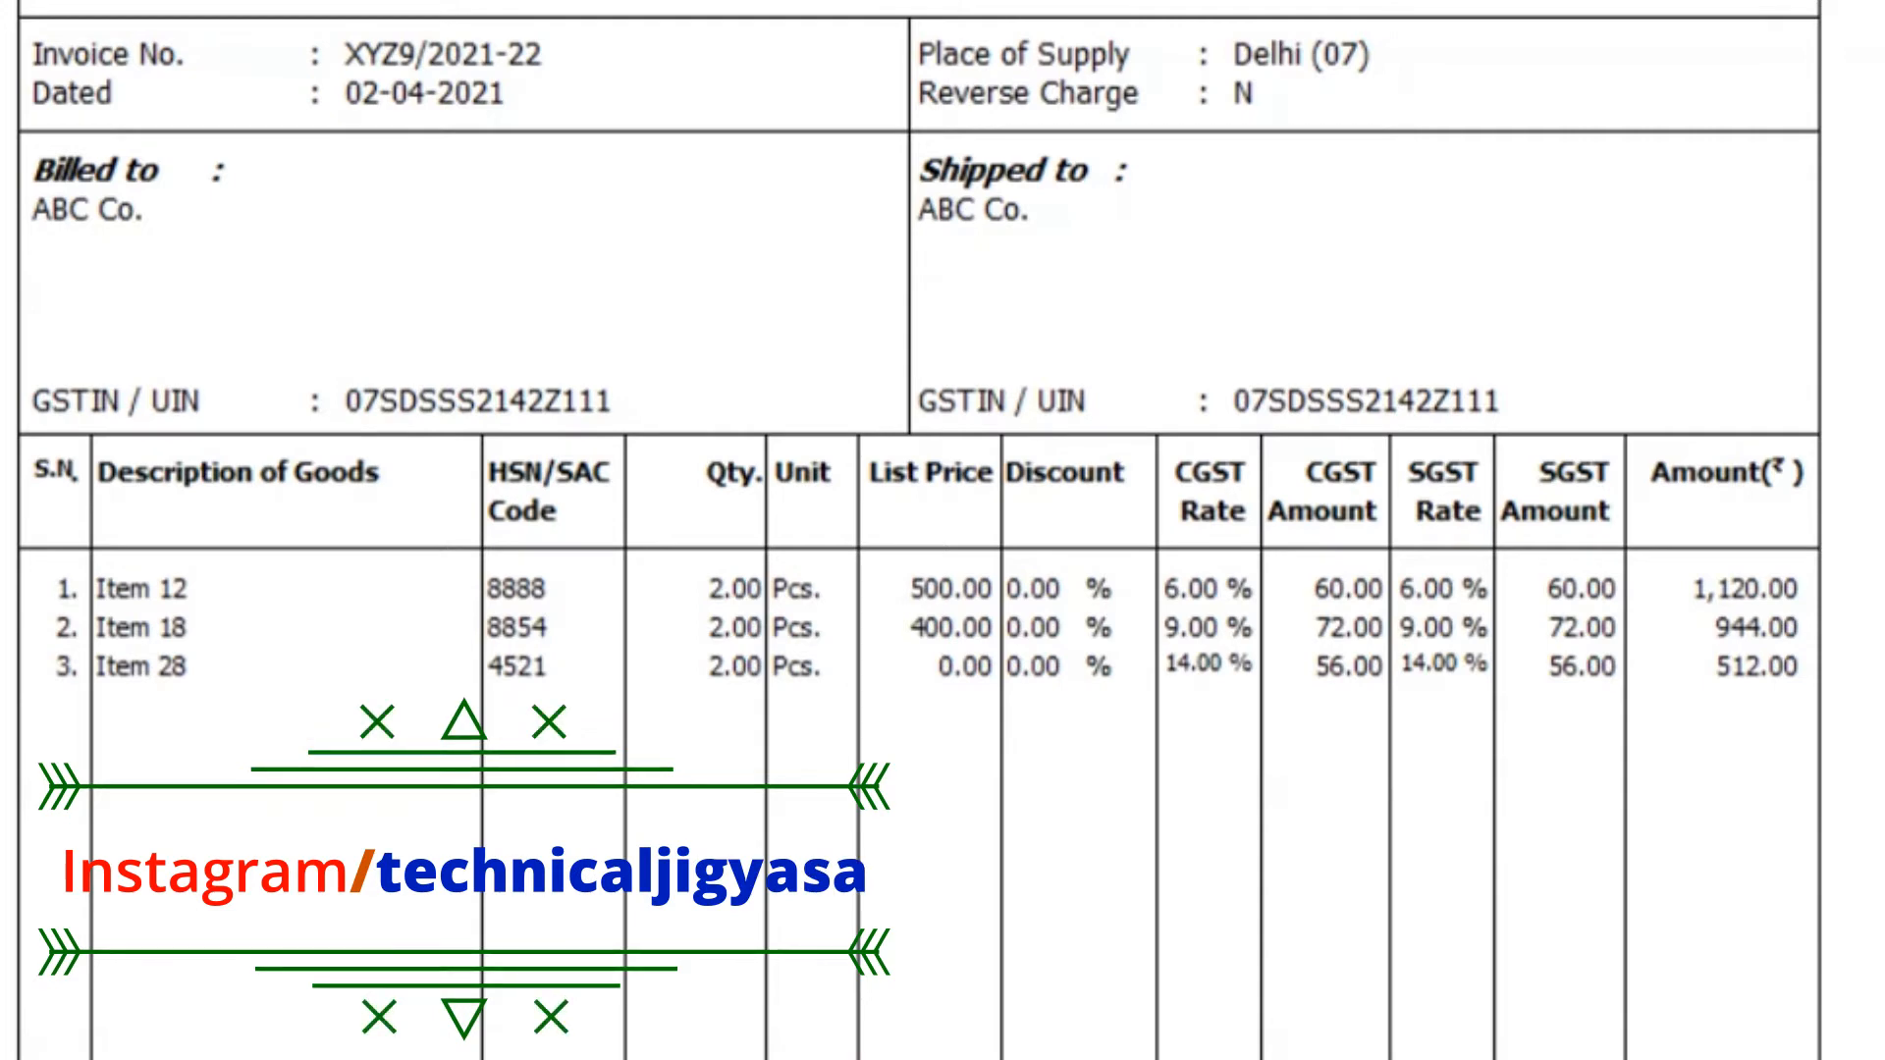
{"action": "scroll", "coordinate": [919, 530], "scroll_direction": "down", "scroll_amount": 8}
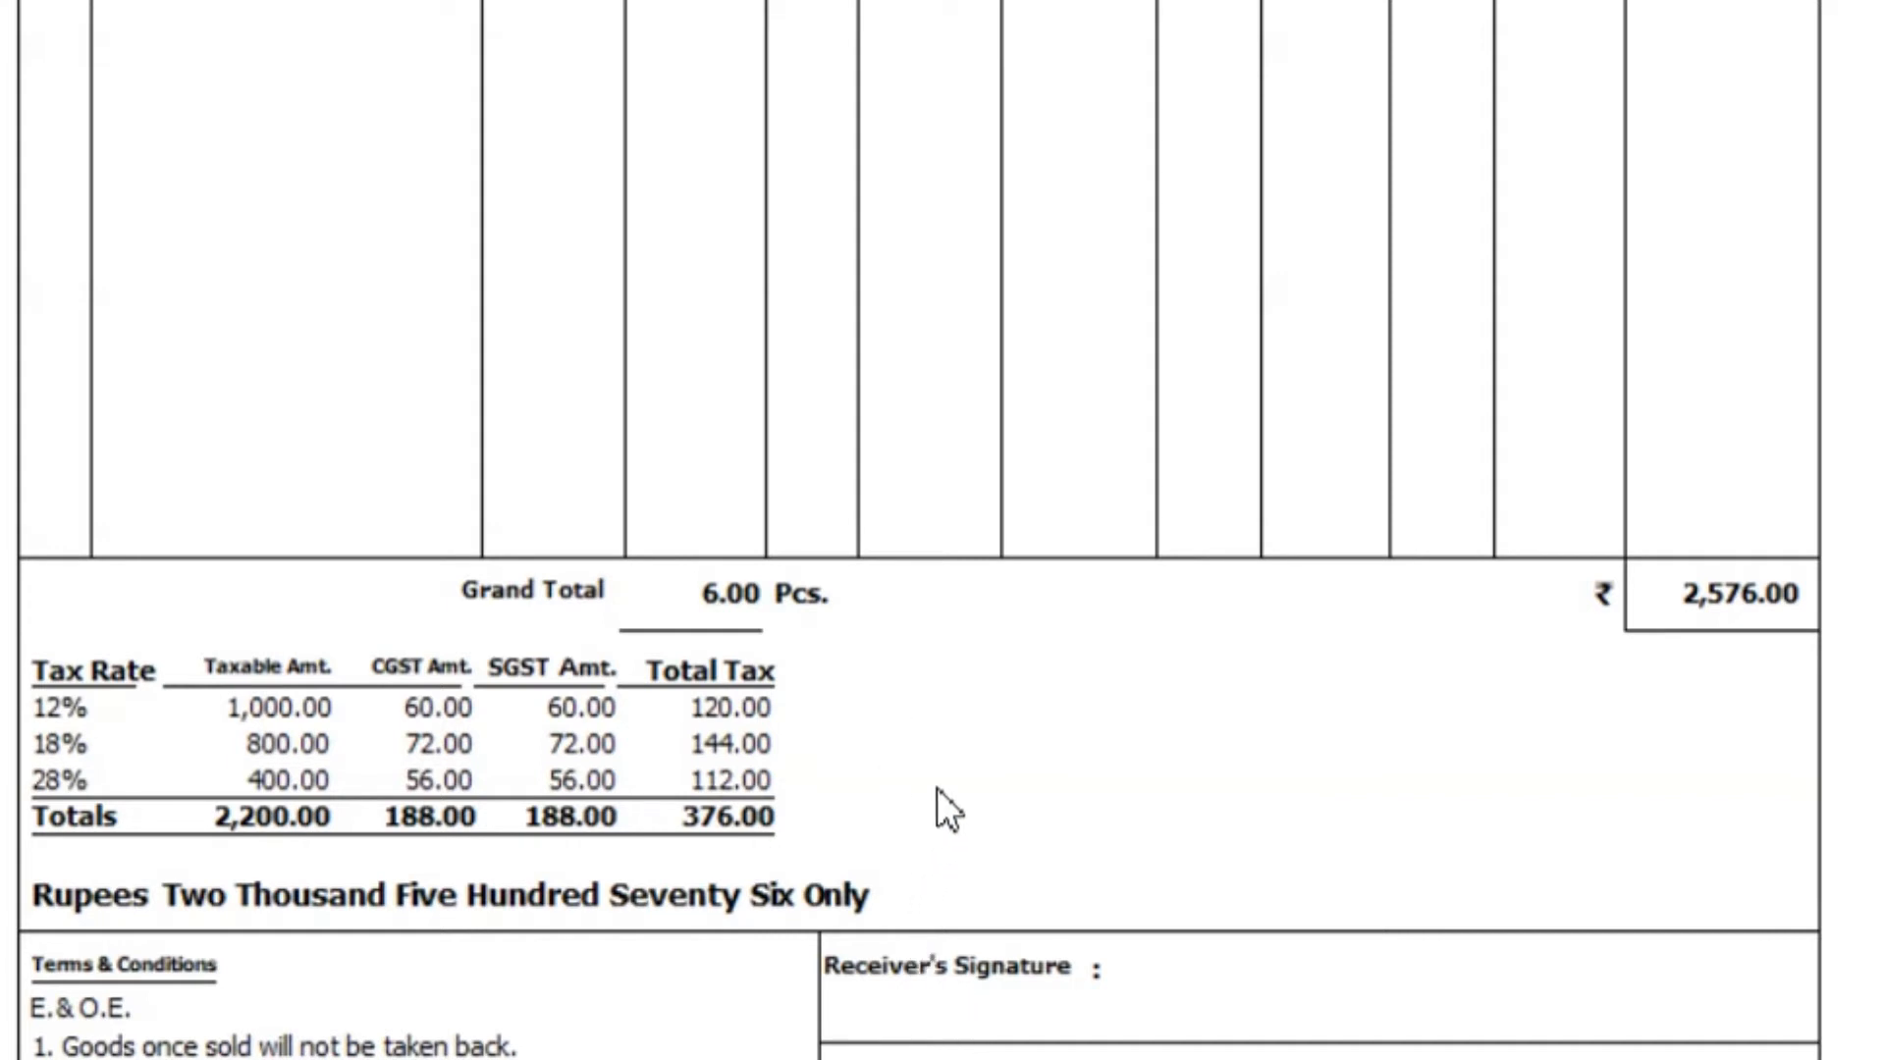
{"action": "scroll", "coordinate": [920, 530], "scroll_direction": "up", "scroll_amount": 10}
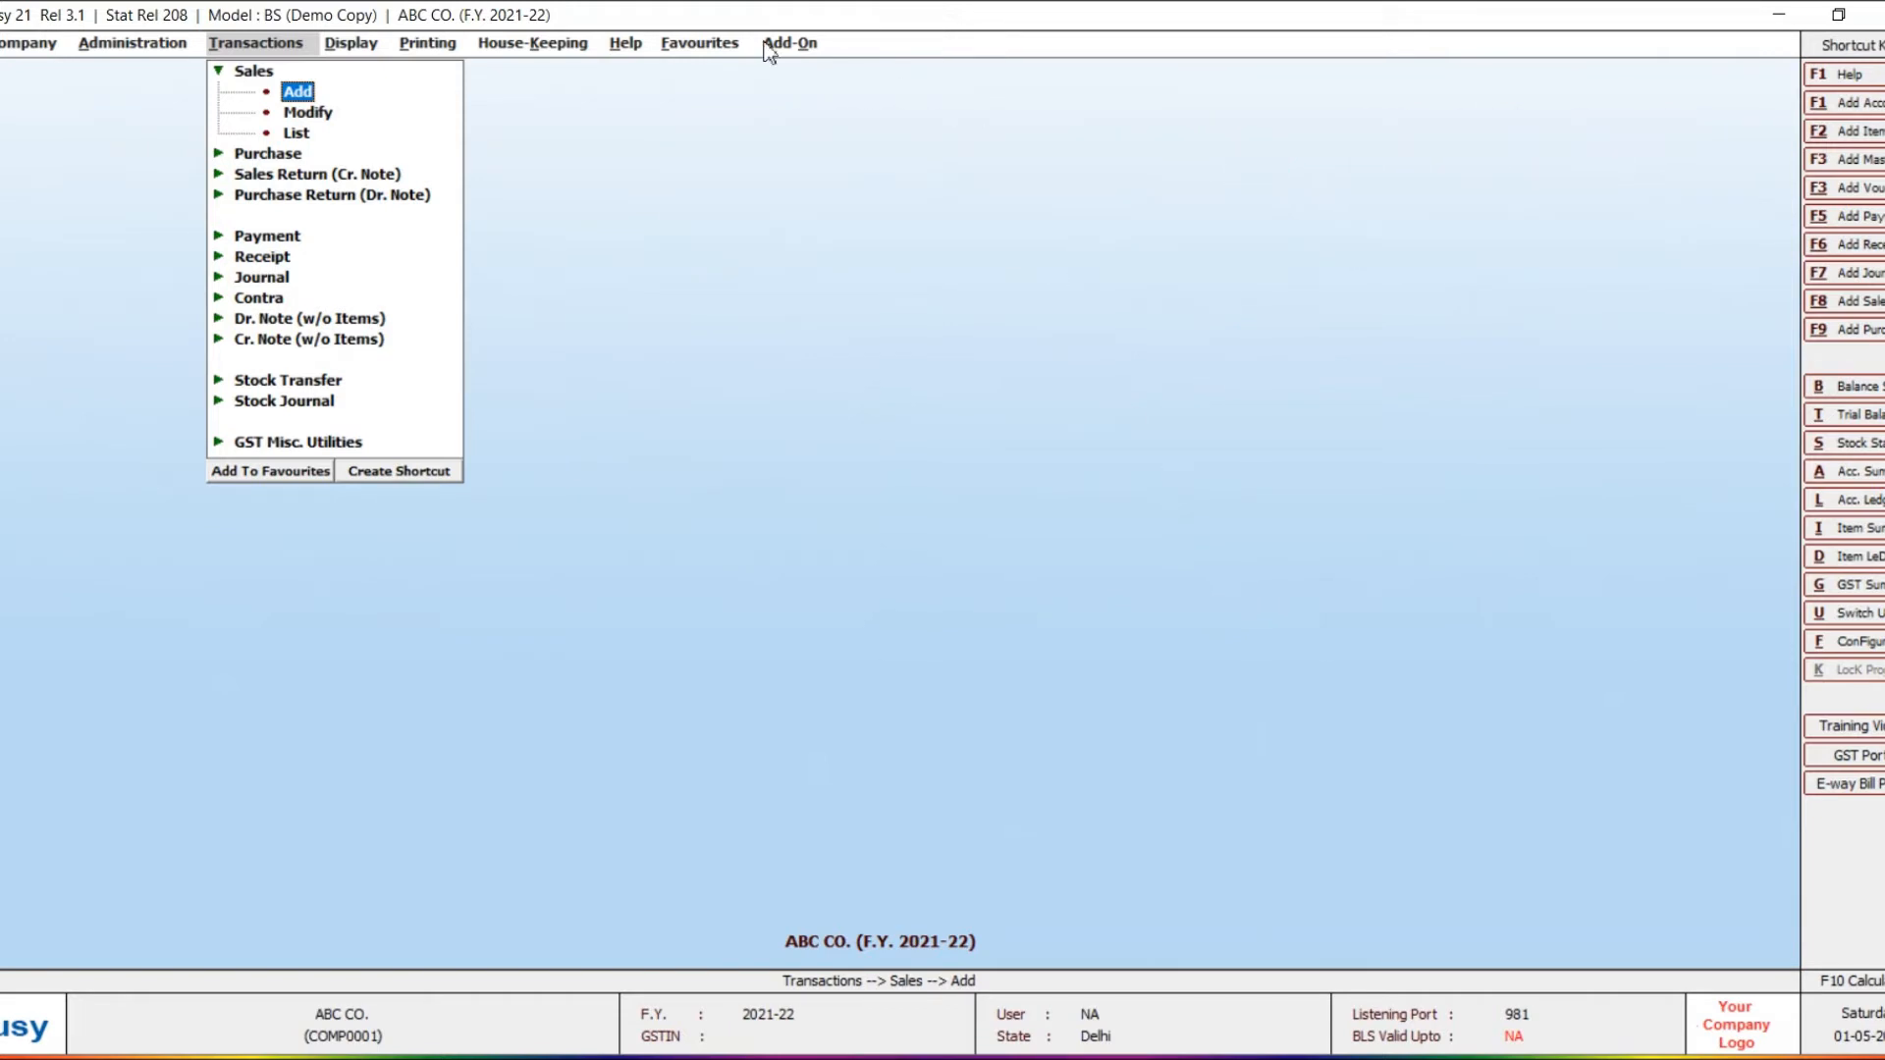
Start a new sales voucher in the Main series dated 02-04-2021 with the sale type I/GST-MultiRate
{"action": "left_click", "coordinate": [262, 74]}
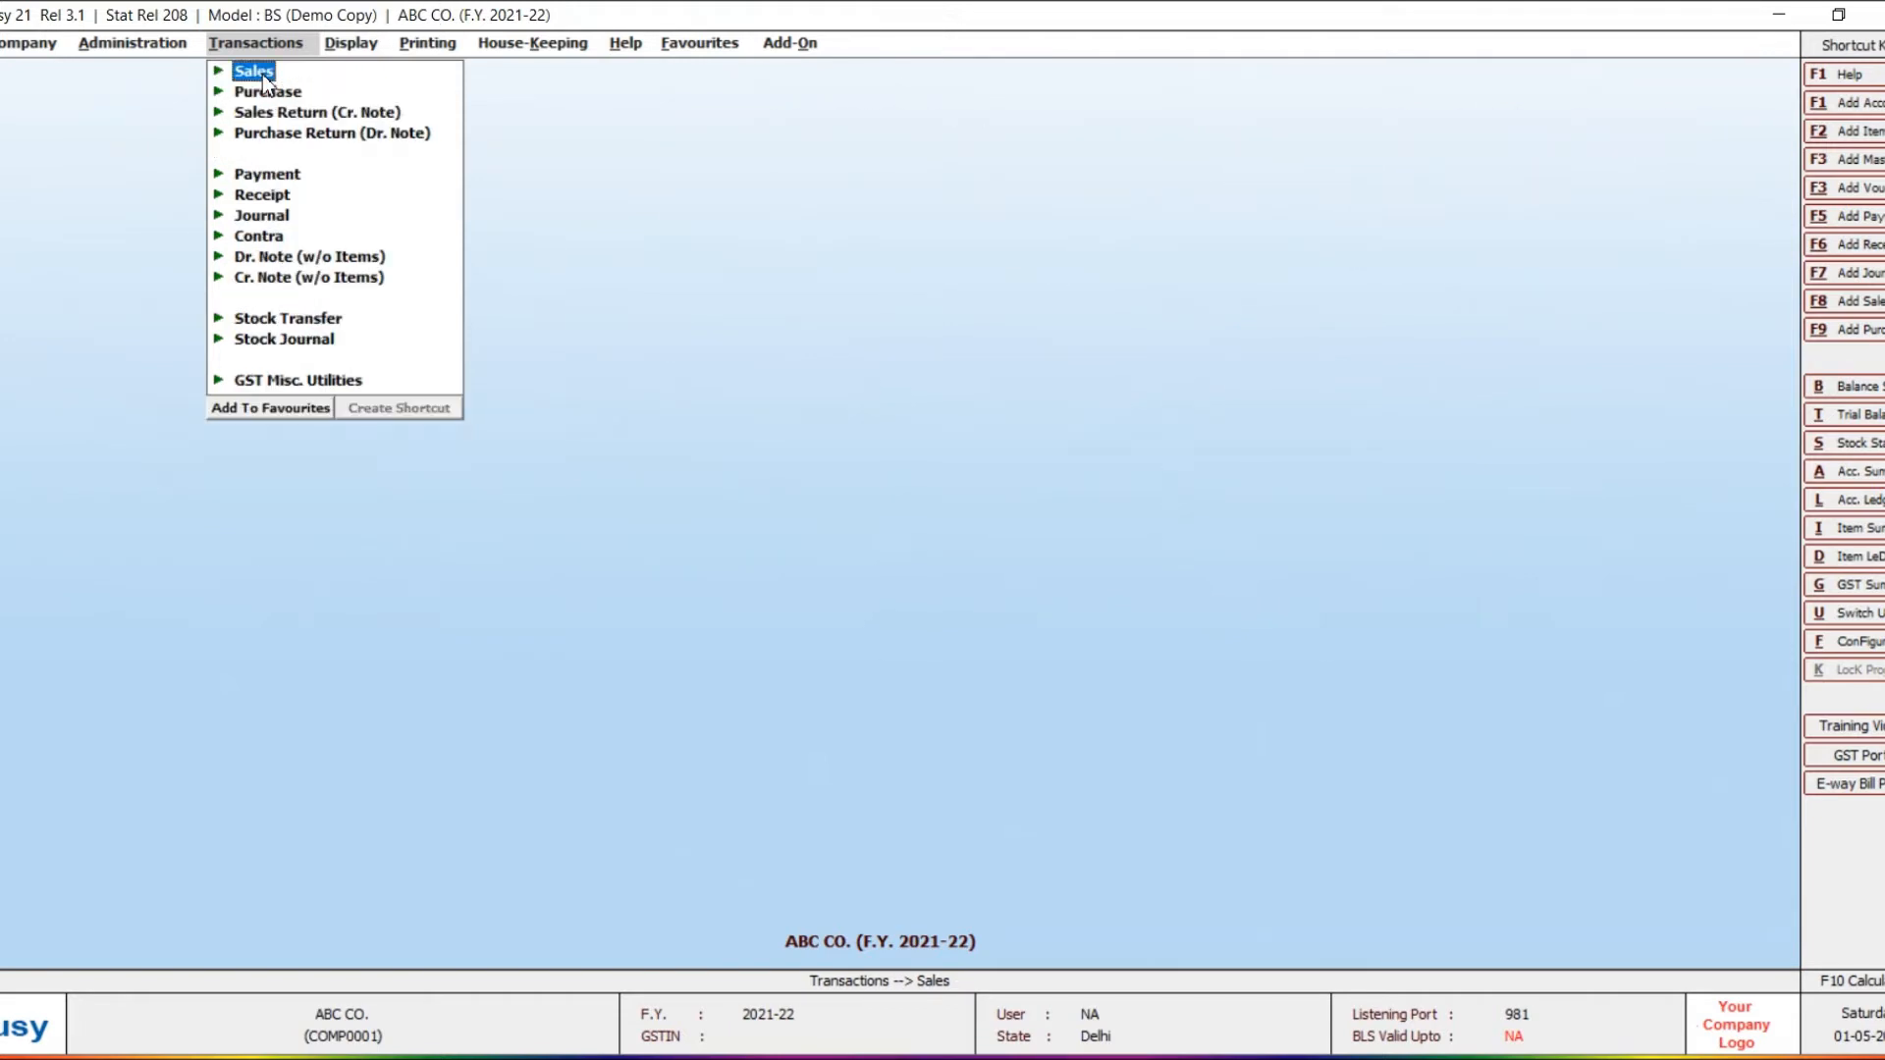
{"action": "left_click", "coordinate": [263, 74]}
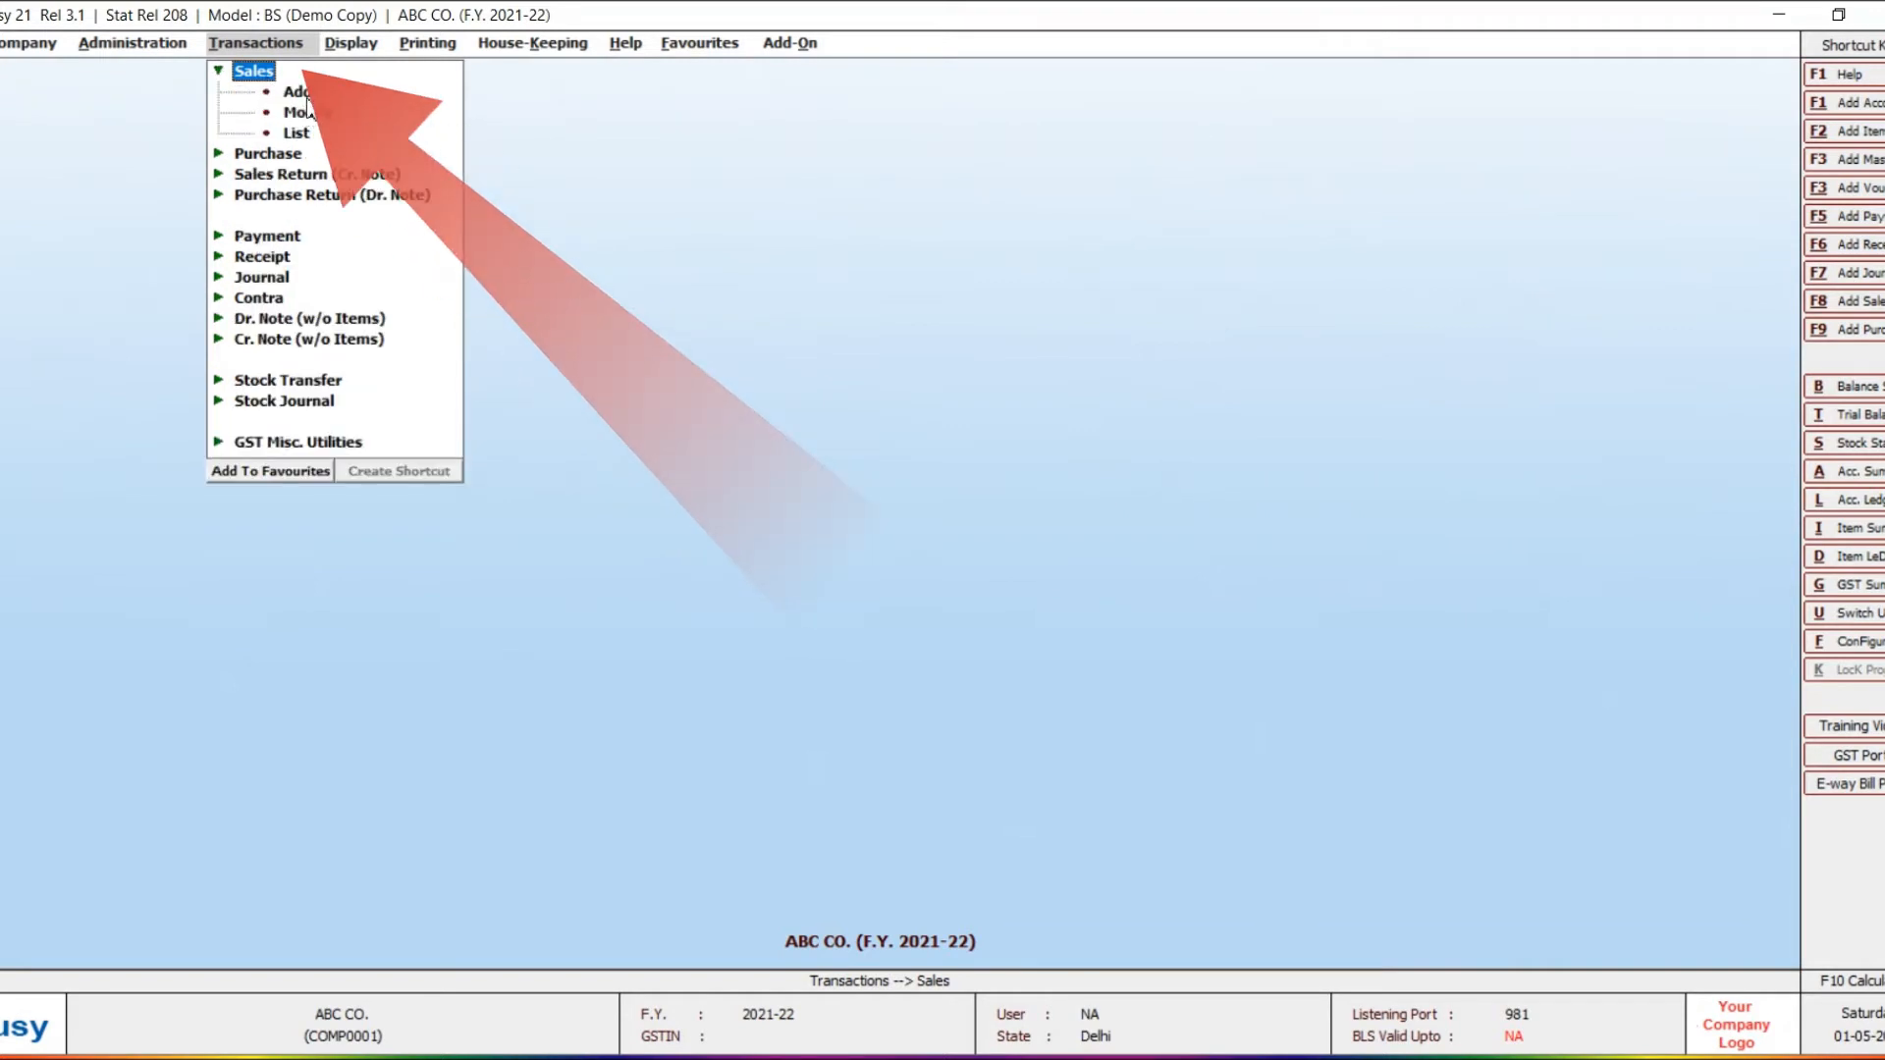
{"action": "left_click", "coordinate": [296, 93]}
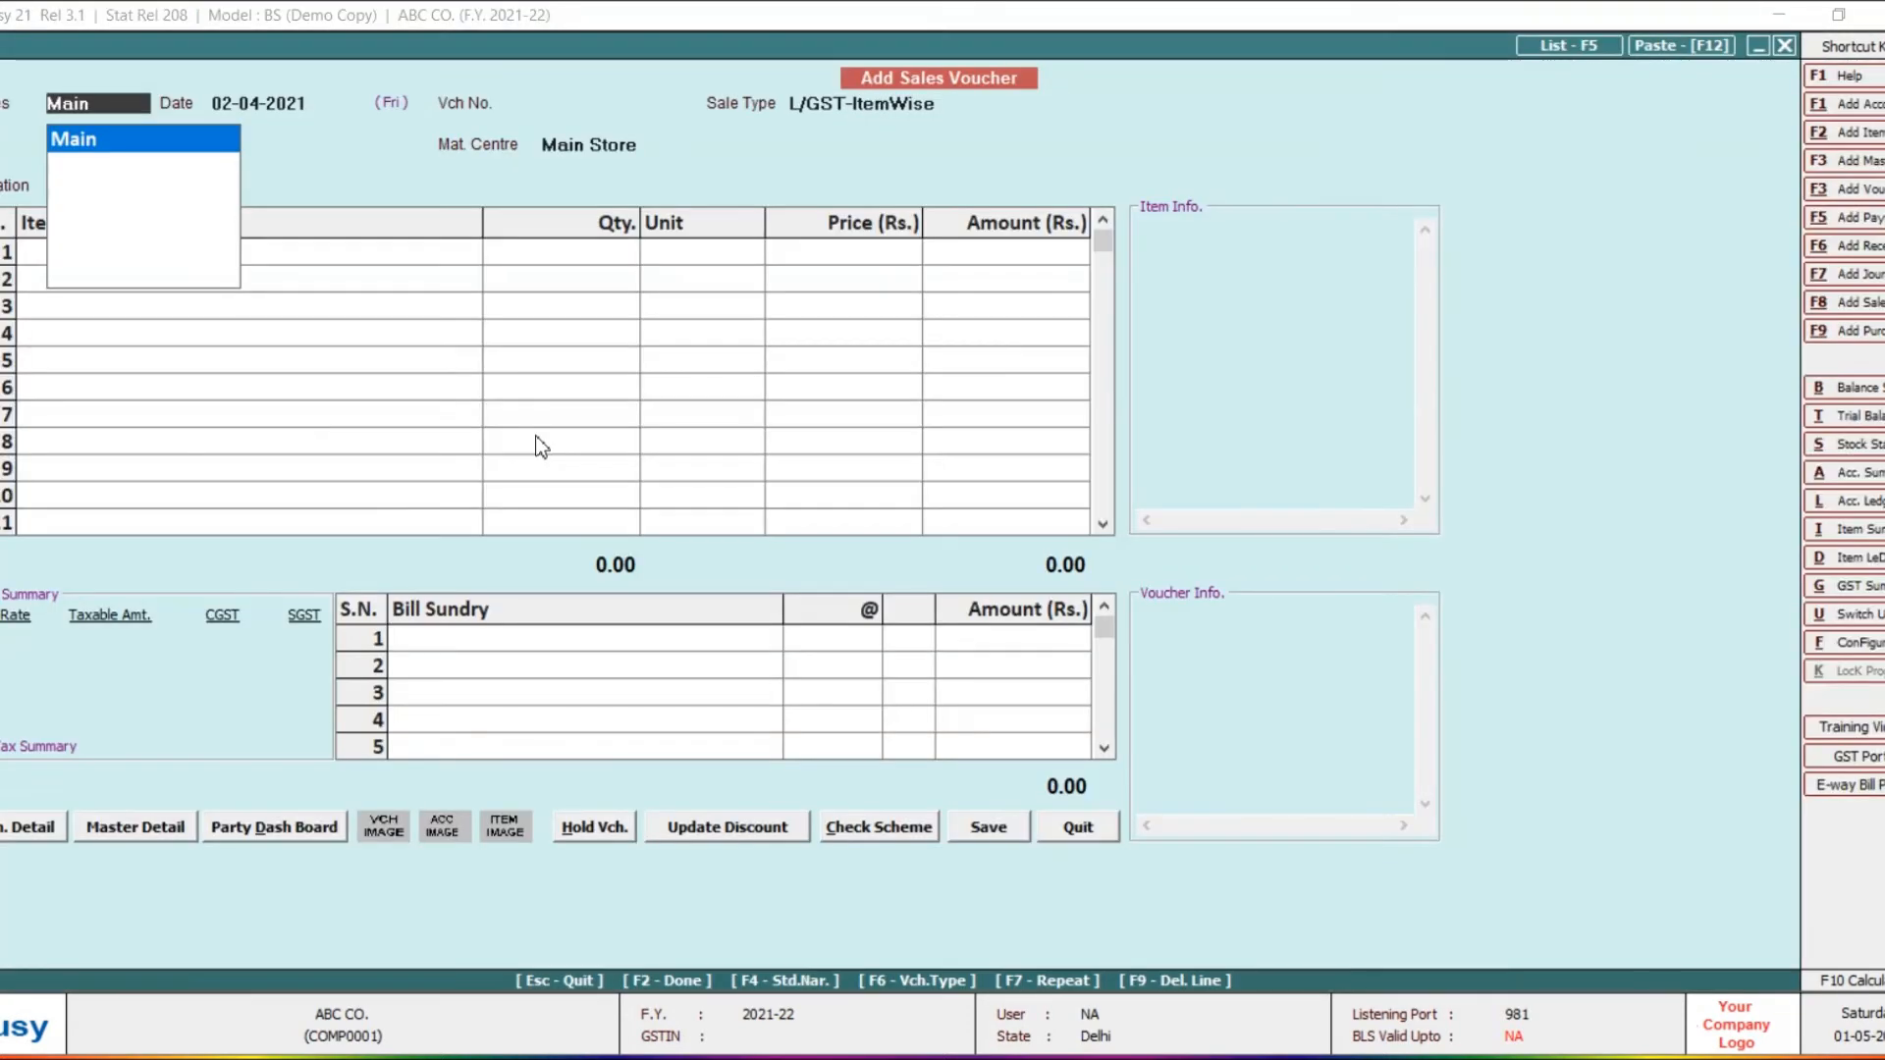
{"action": "key", "text": "Return"}
{"action": "key", "text": "Return"}
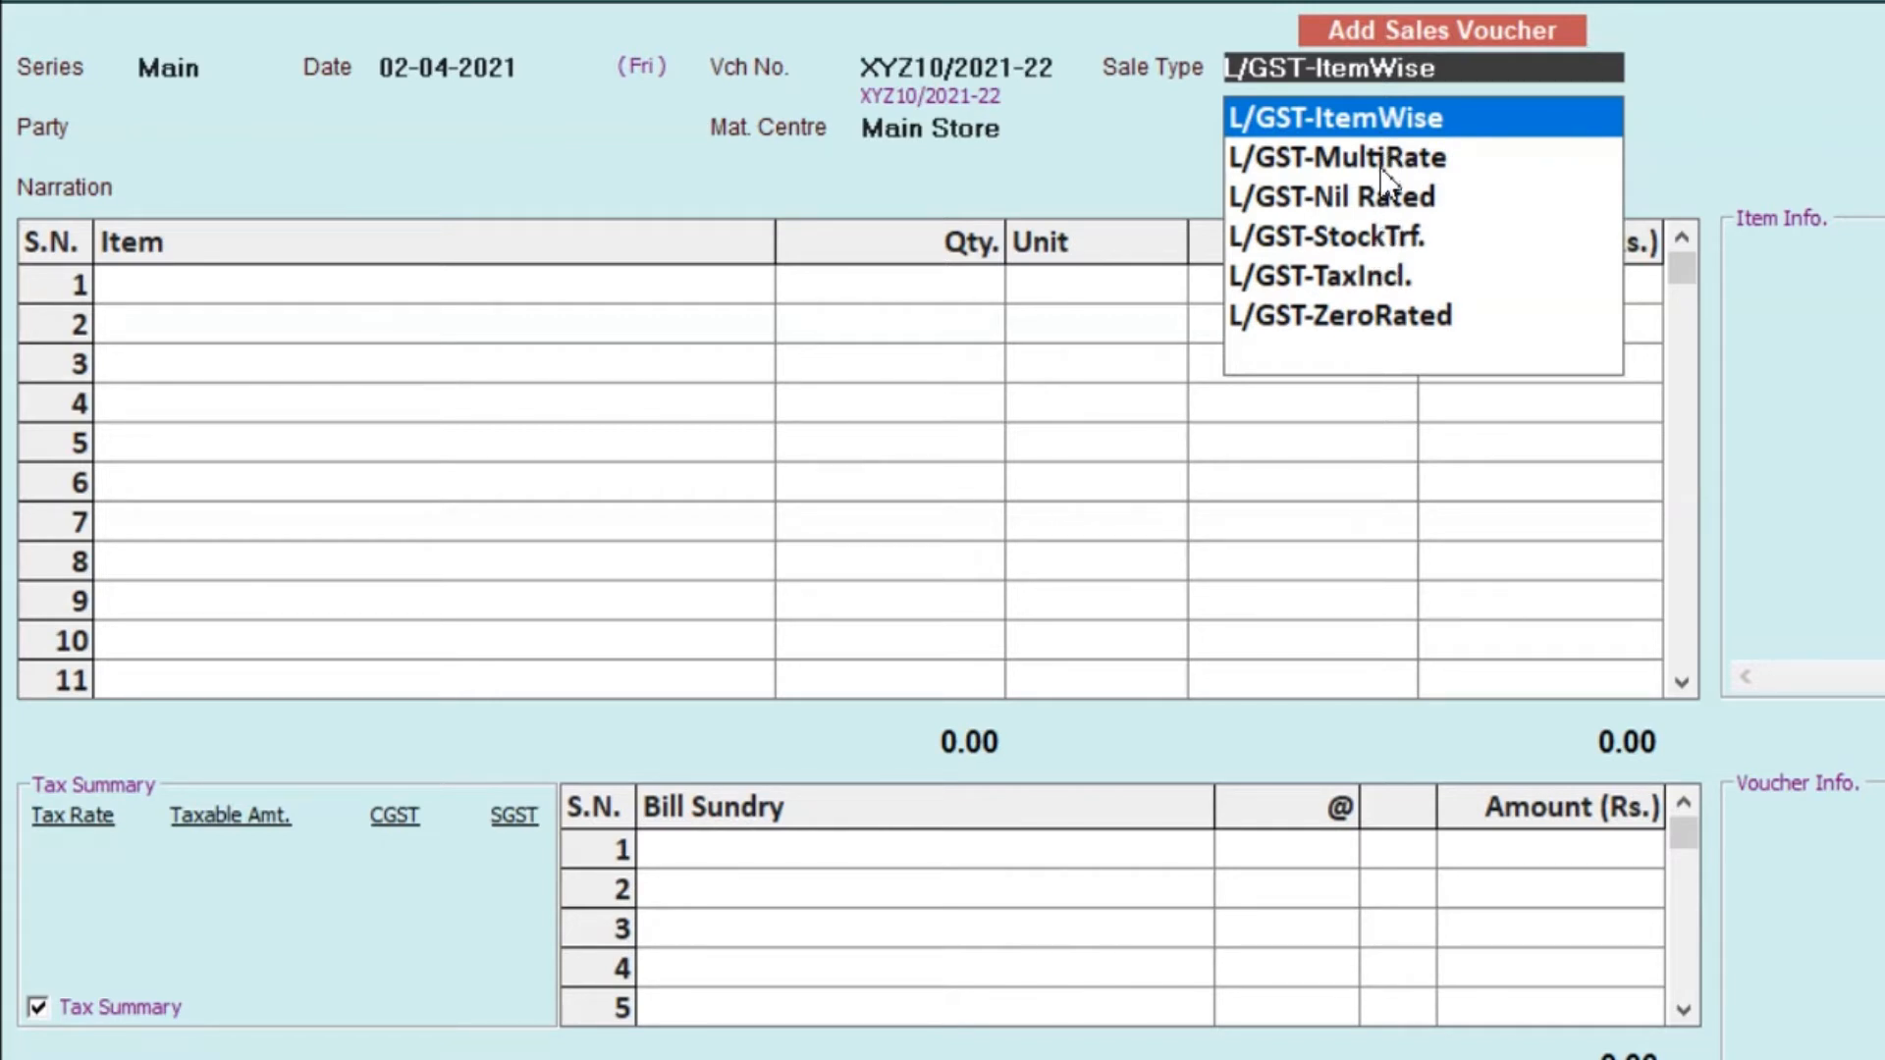
{"action": "type", "text": "i"}
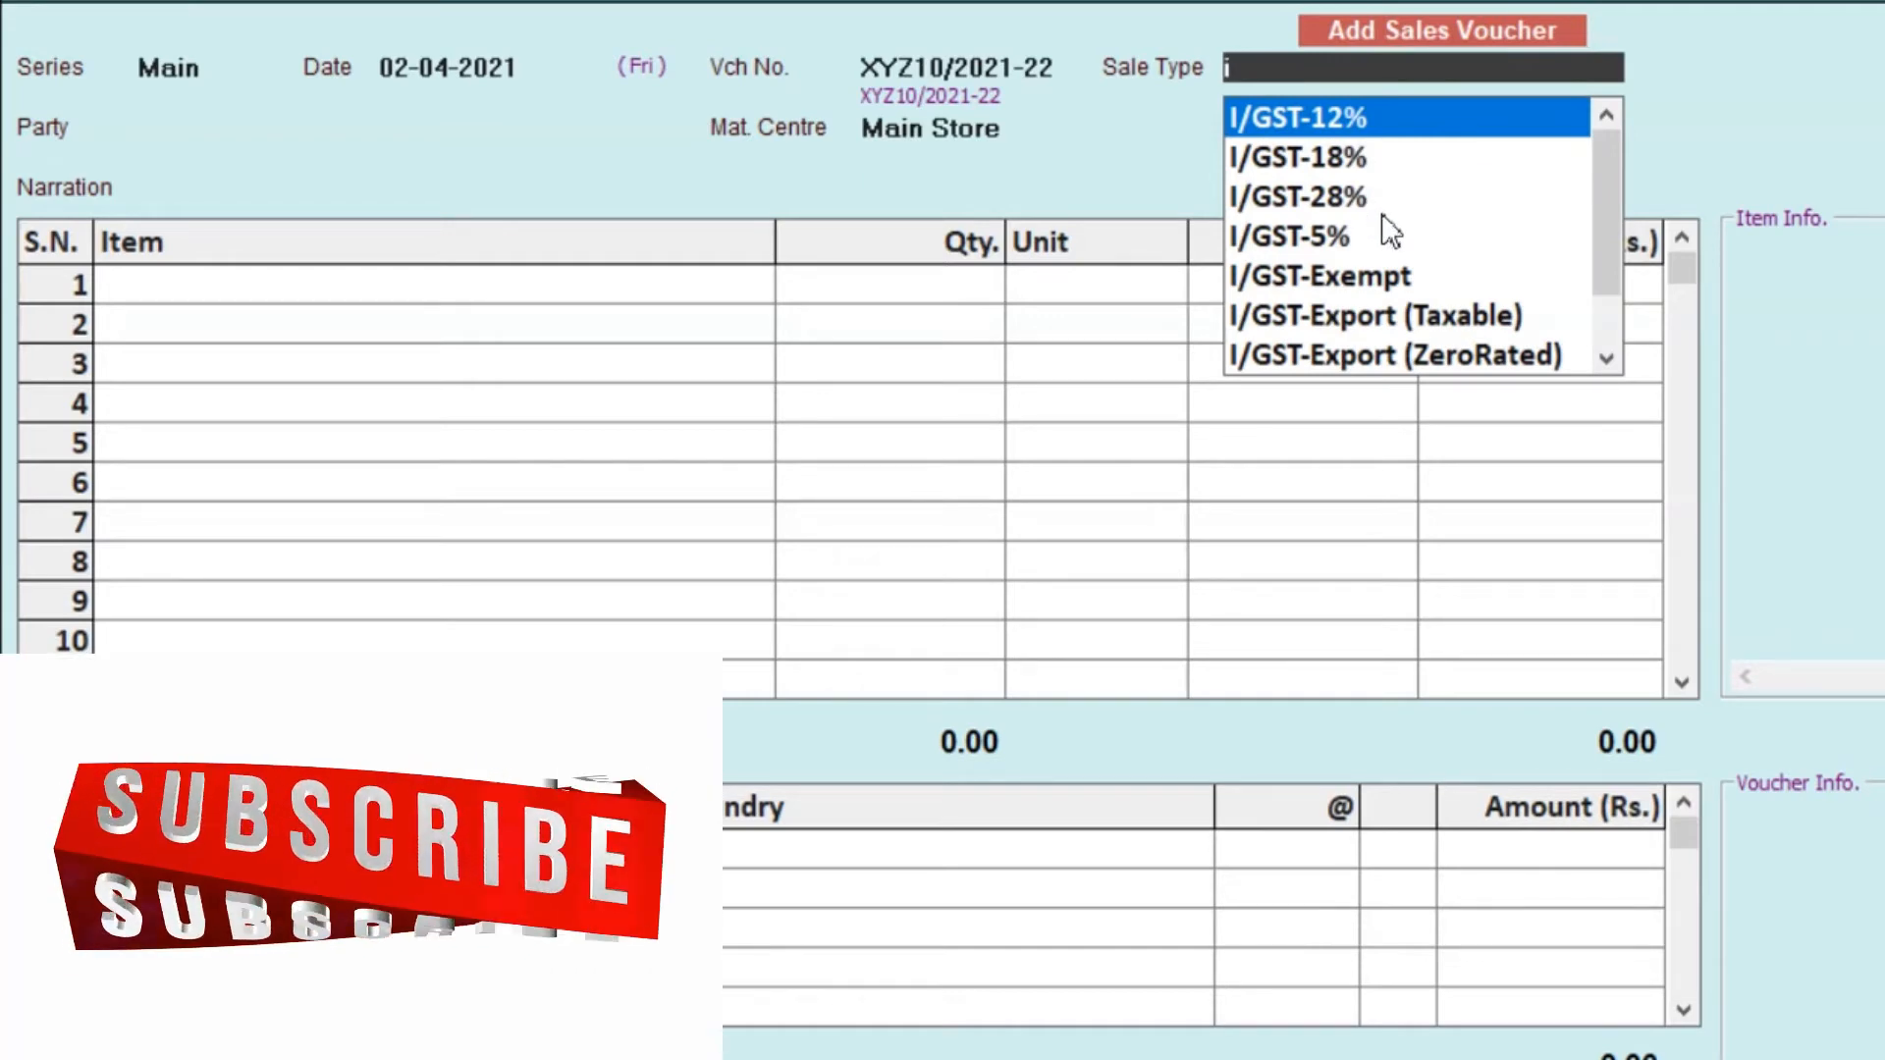
{"action": "scroll", "coordinate": [1390, 247], "scroll_direction": "down", "scroll_amount": 2}
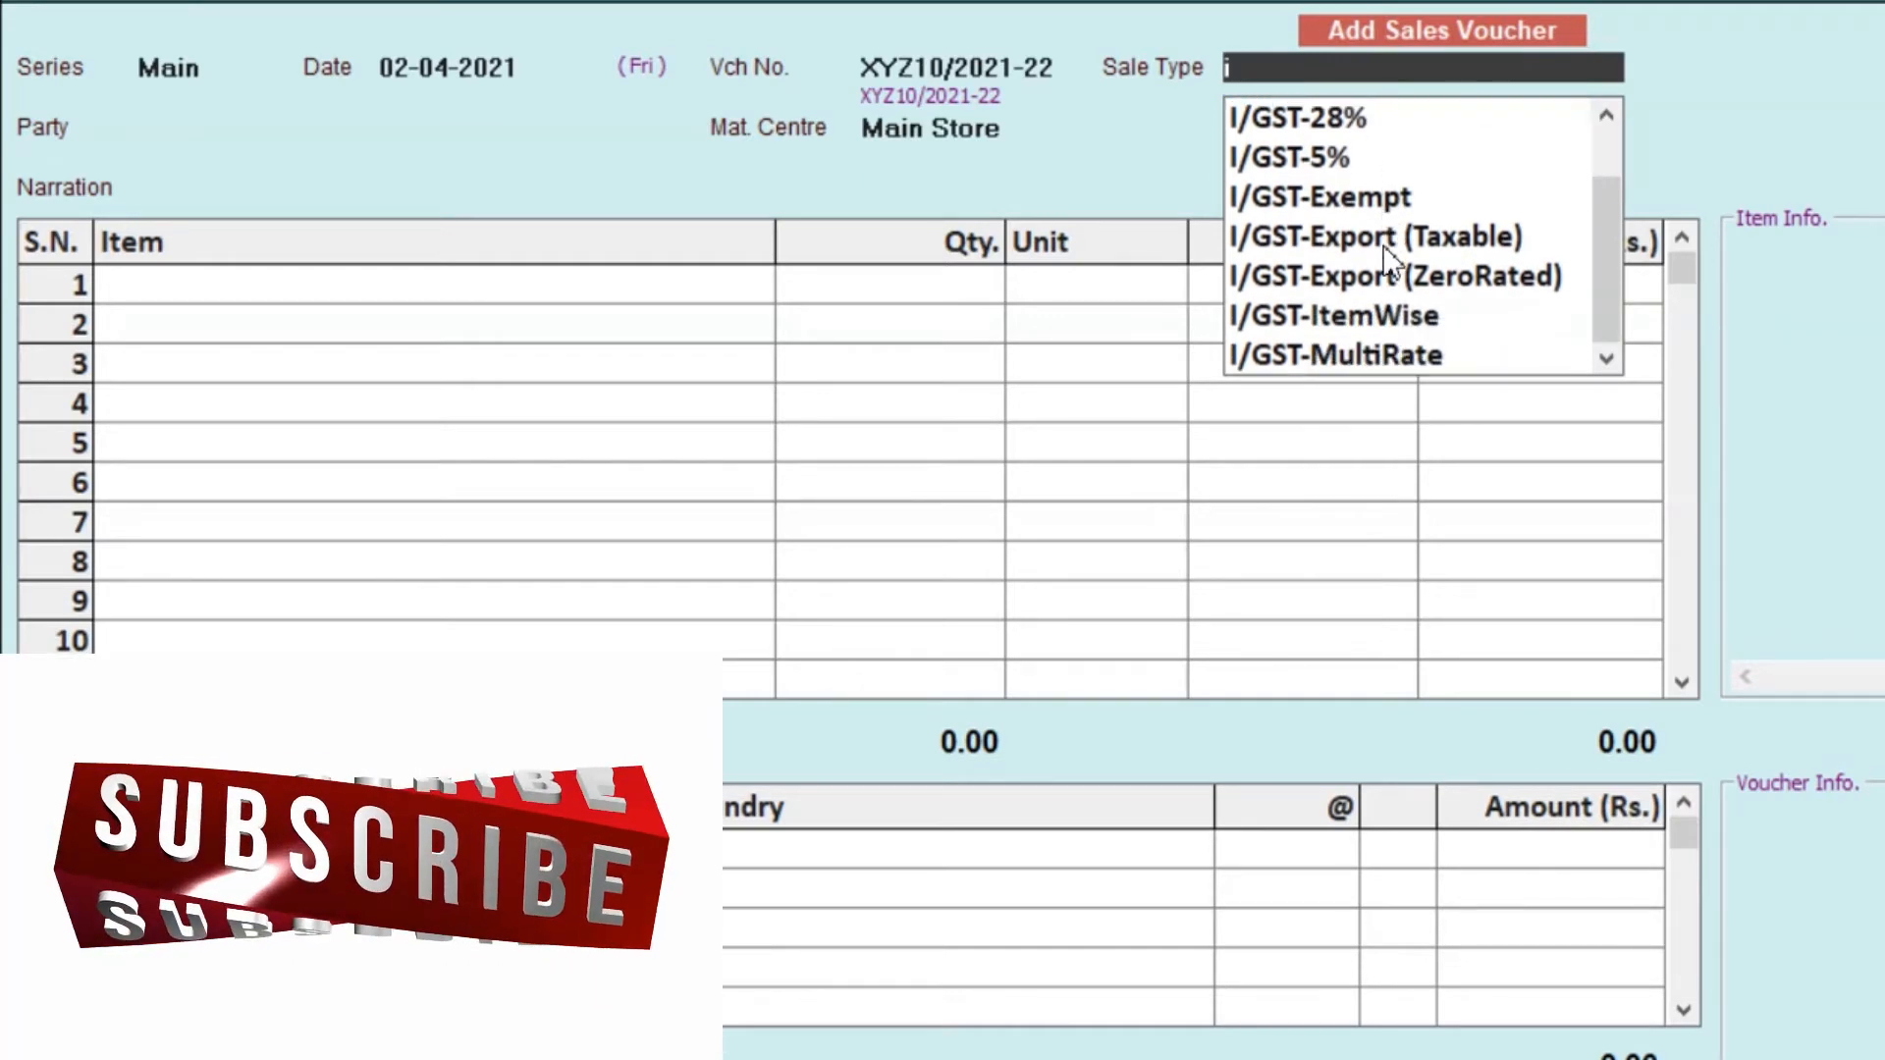
{"action": "left_click", "coordinate": [1350, 354]}
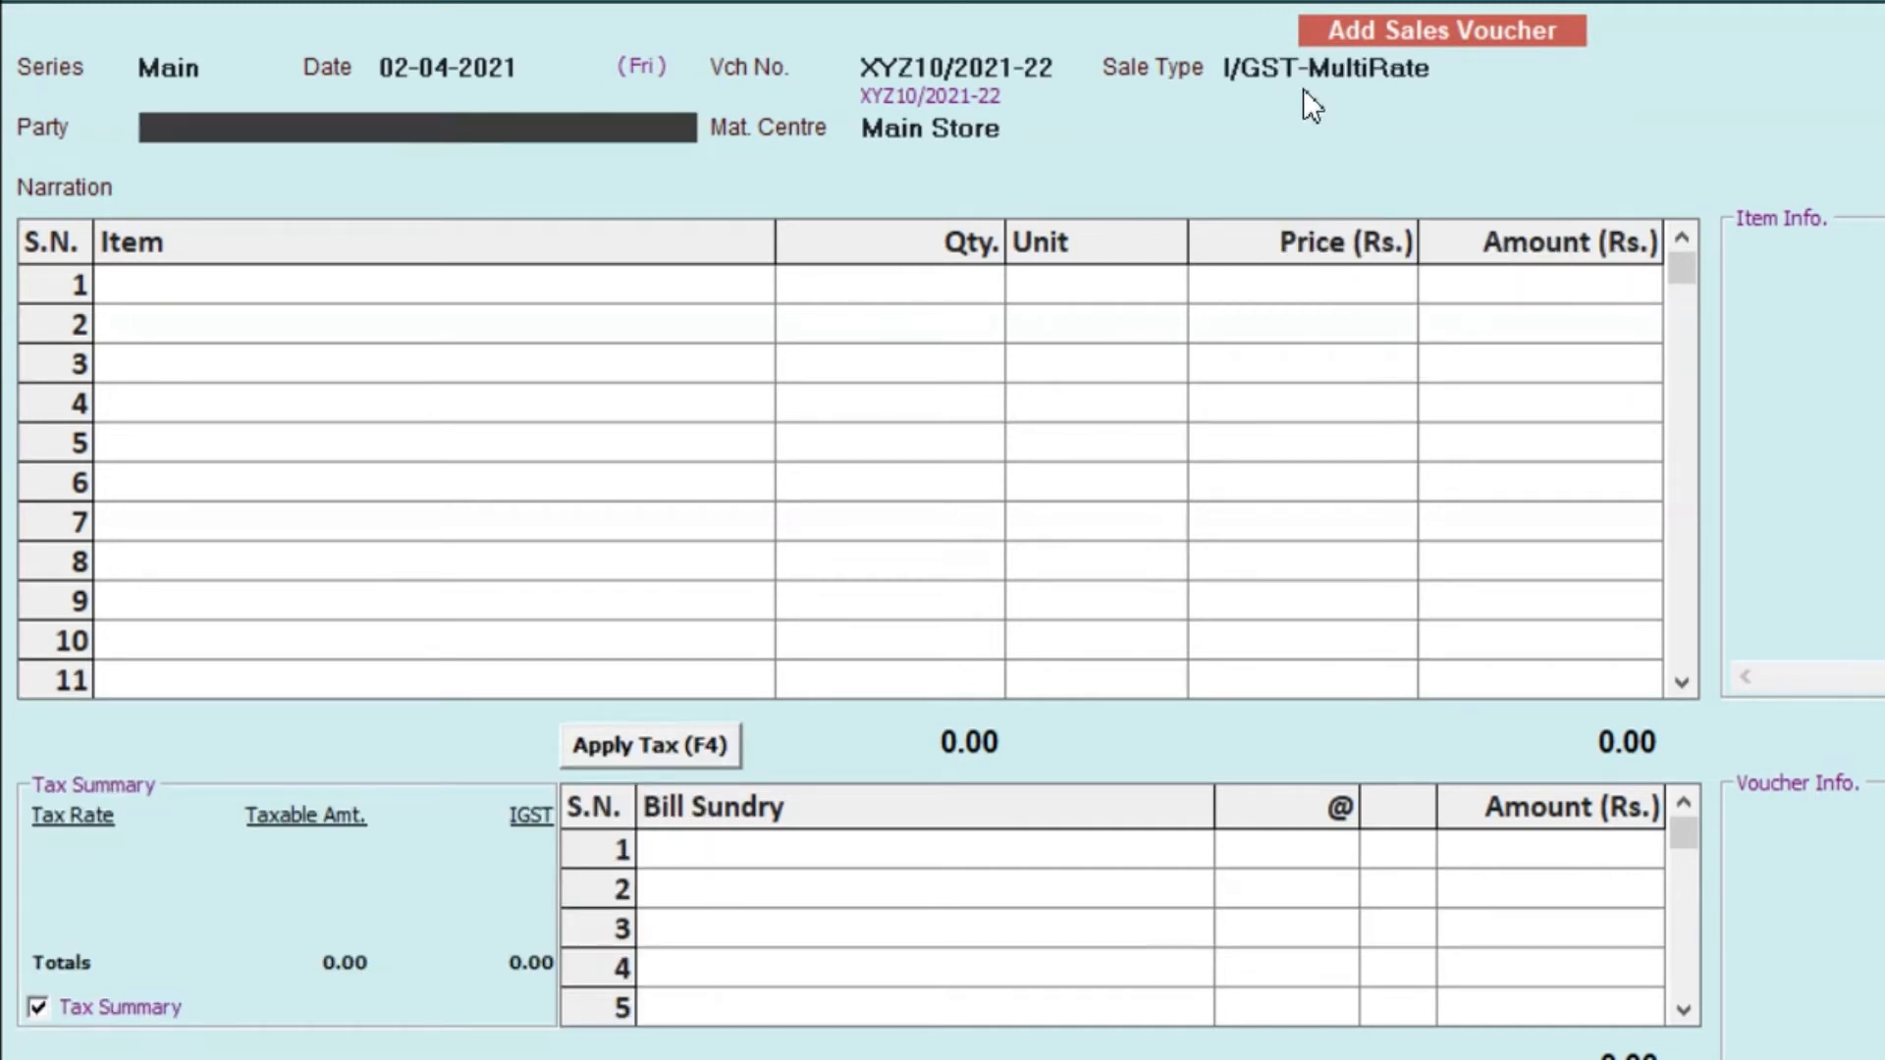
Choose LLL Haryana as the party and accept its billing/shipping details with GST reporting As Per Party Master
{"action": "key", "text": "Return"}
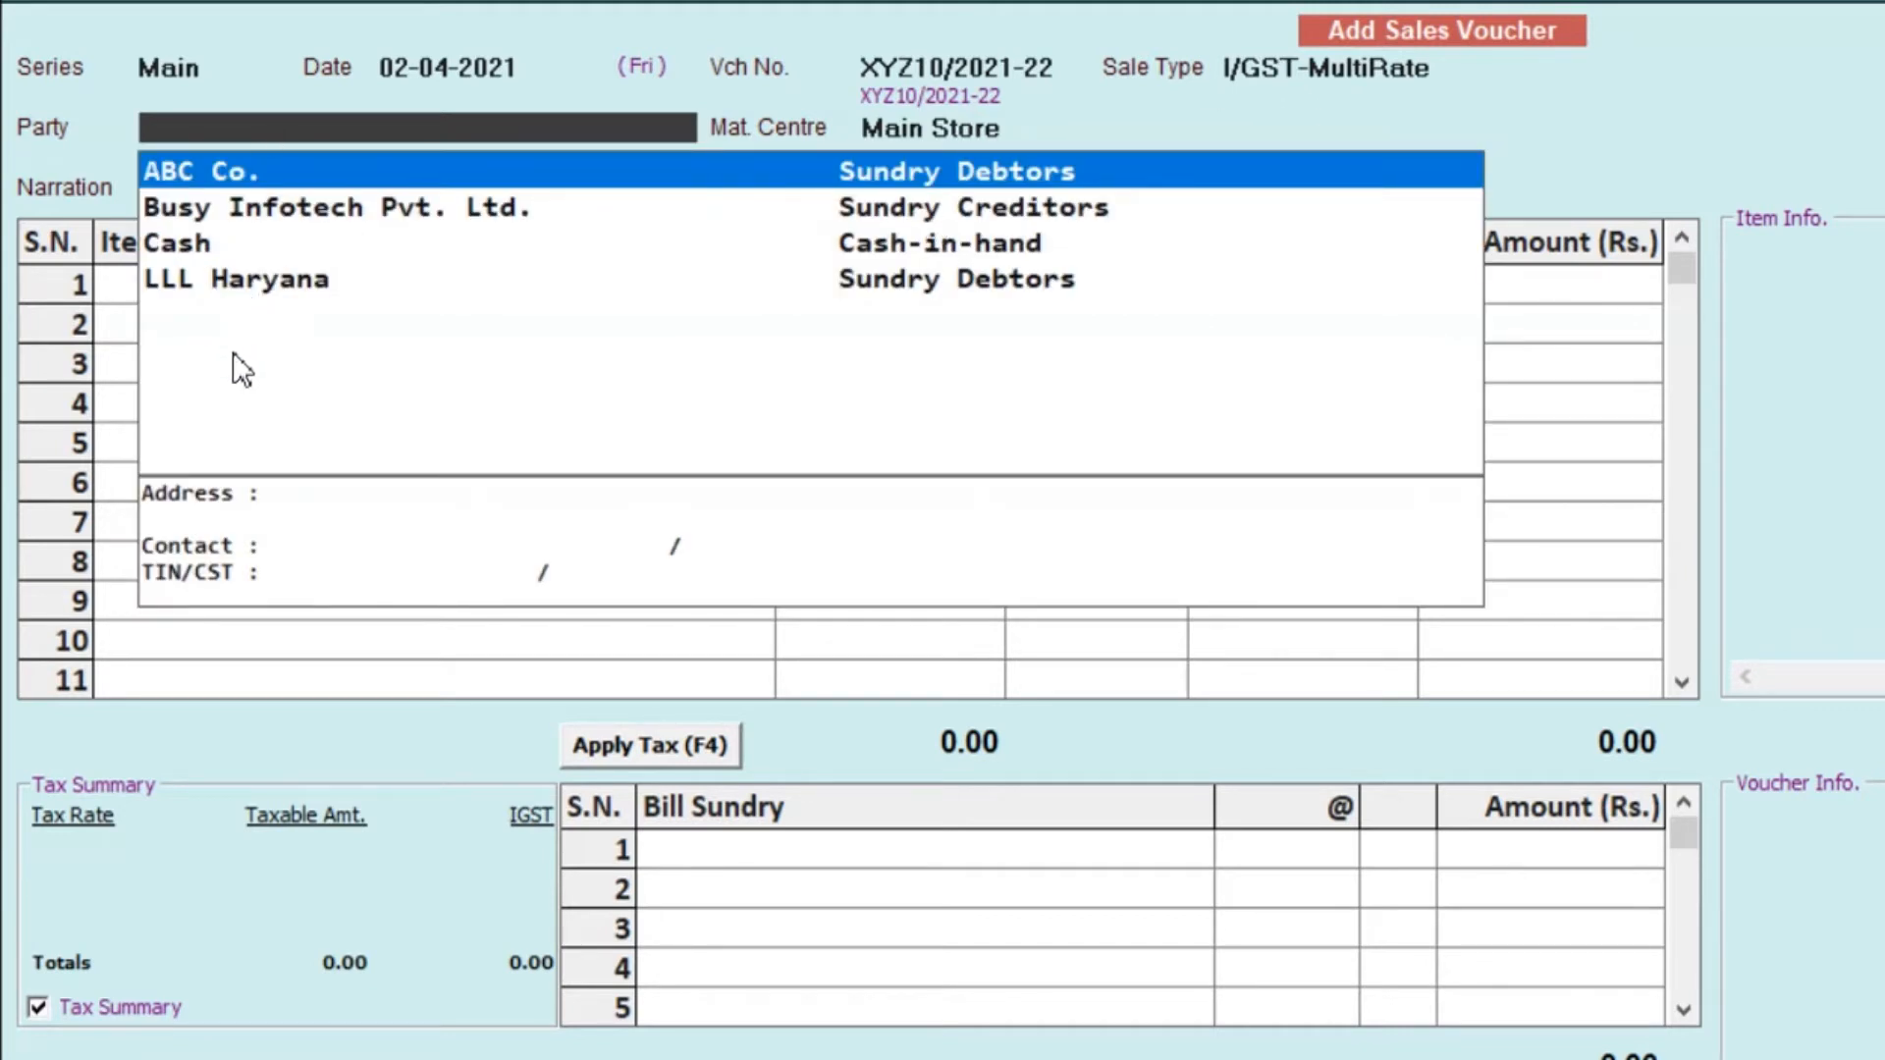
{"action": "double_click", "coordinate": [232, 279]}
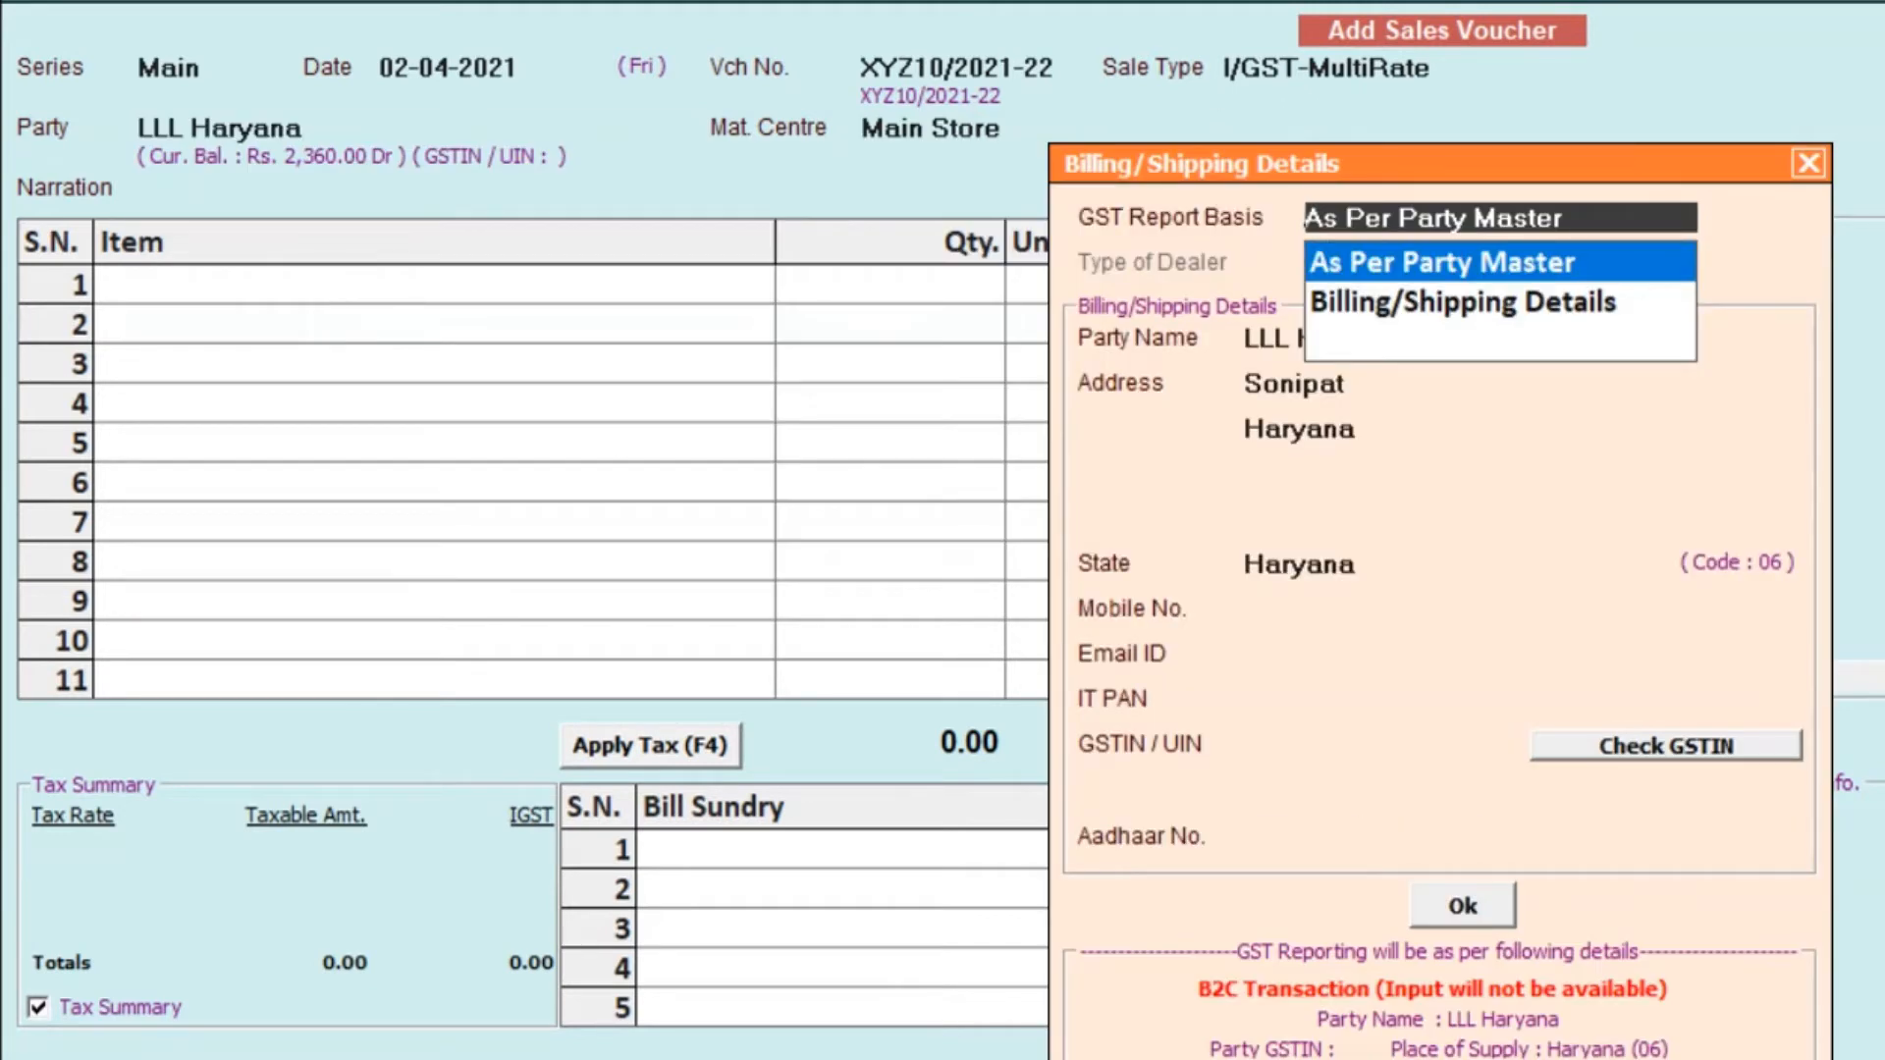
{"action": "left_click", "coordinate": [1459, 894]}
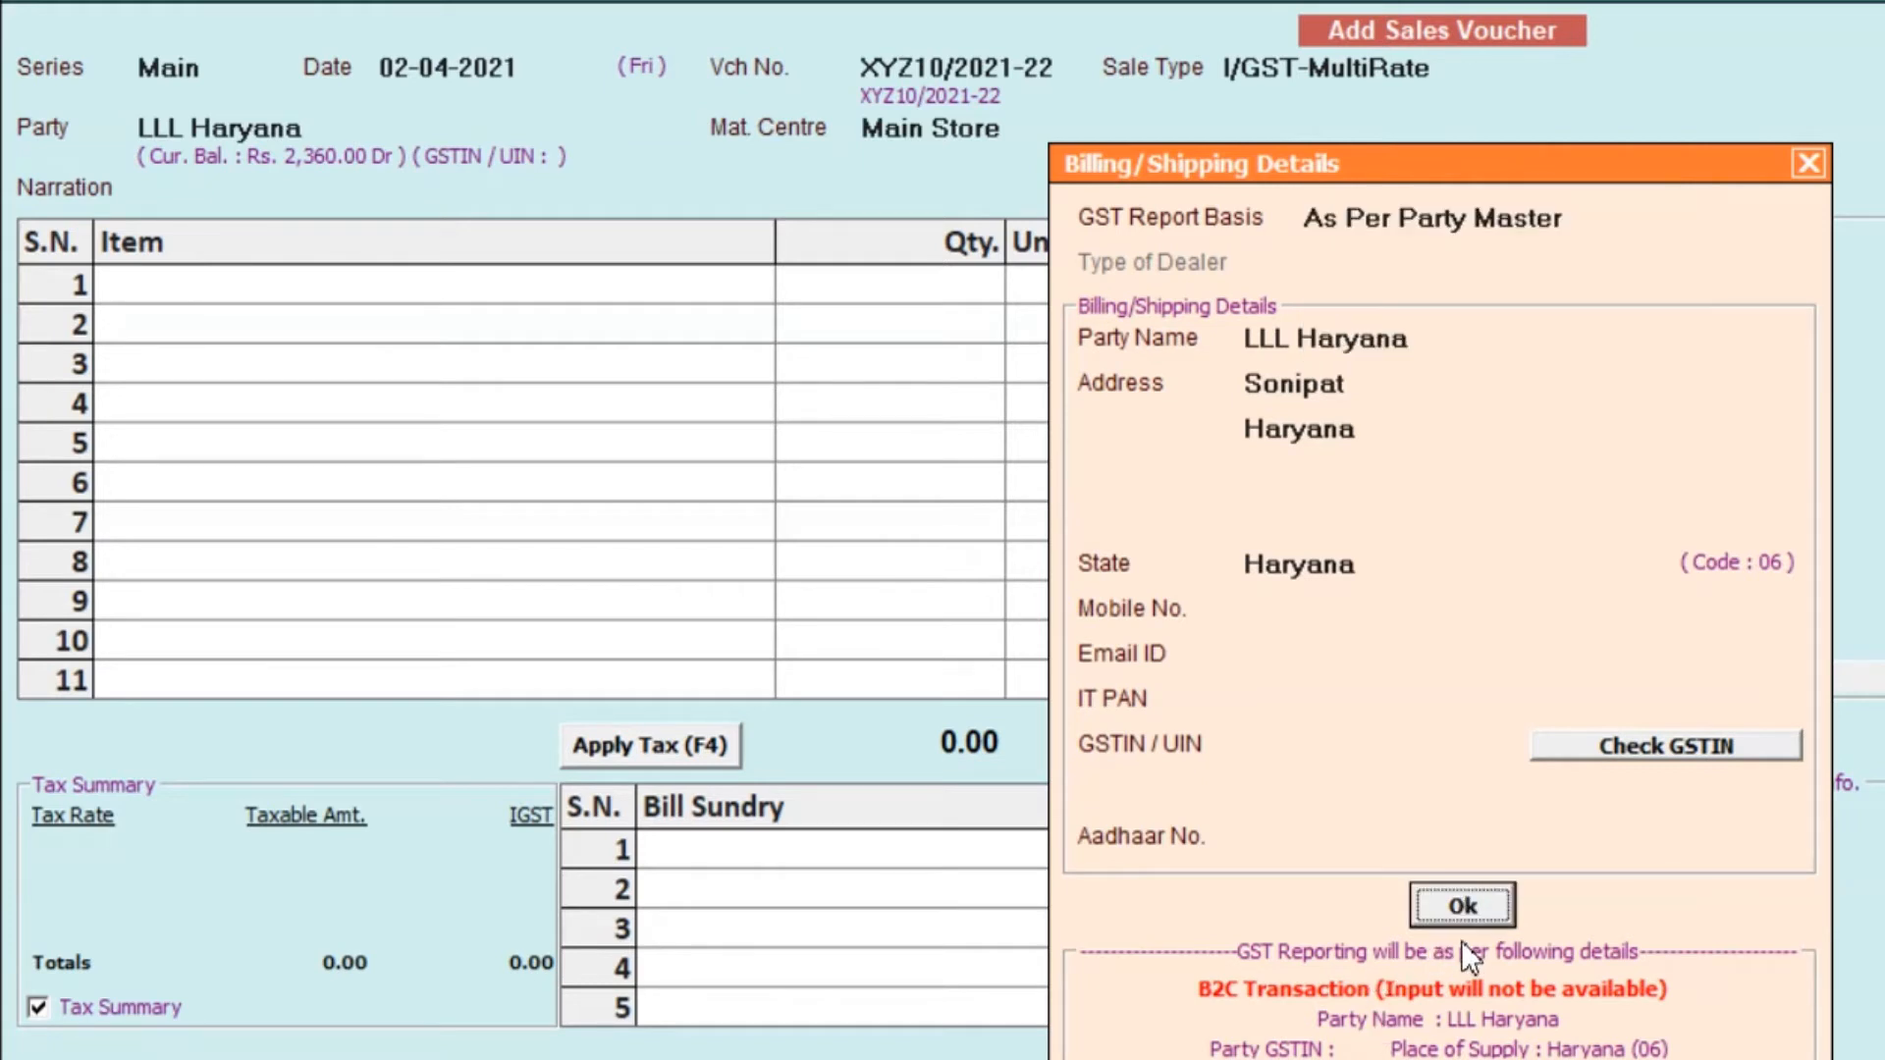
{"action": "left_click", "coordinate": [1460, 907]}
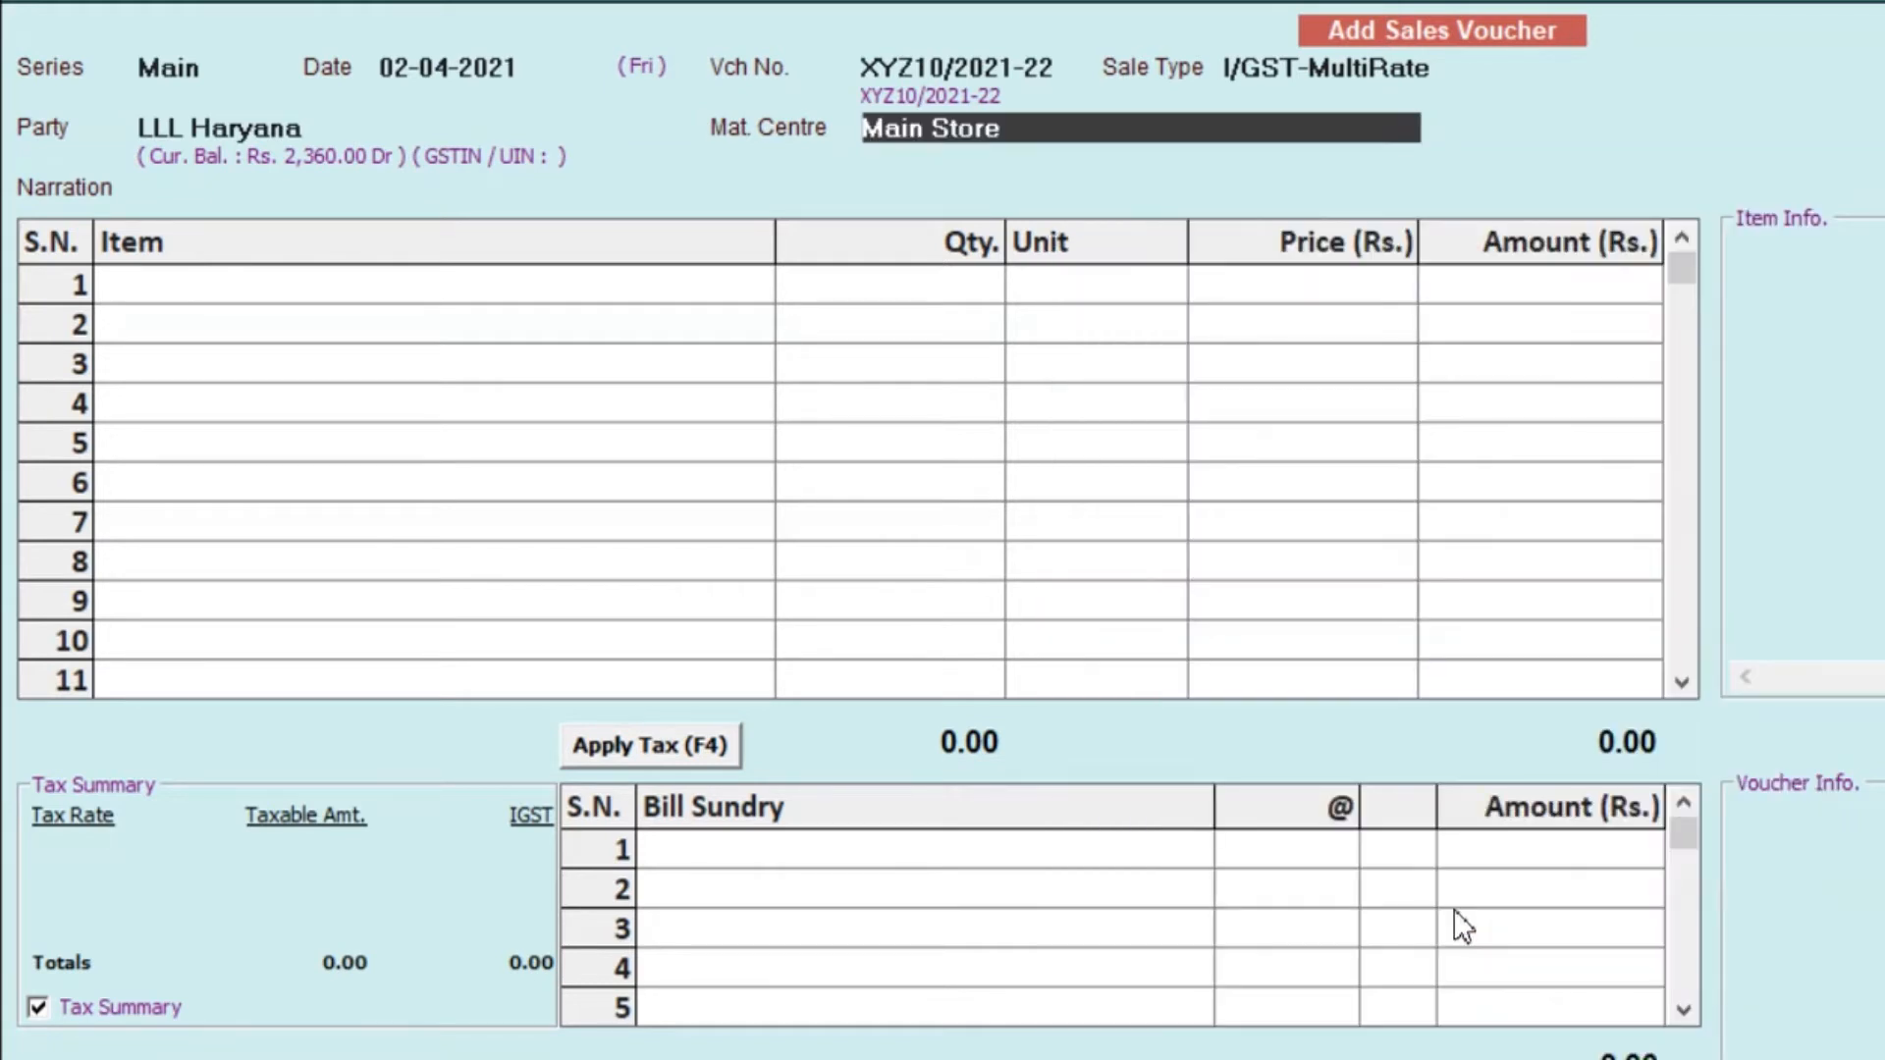
Accept Main Store as the material centre and enter Item 12 with quantity 5 Pcs. at a price of 500.00
{"action": "key", "text": "Return"}
{"action": "key", "text": "Return"}
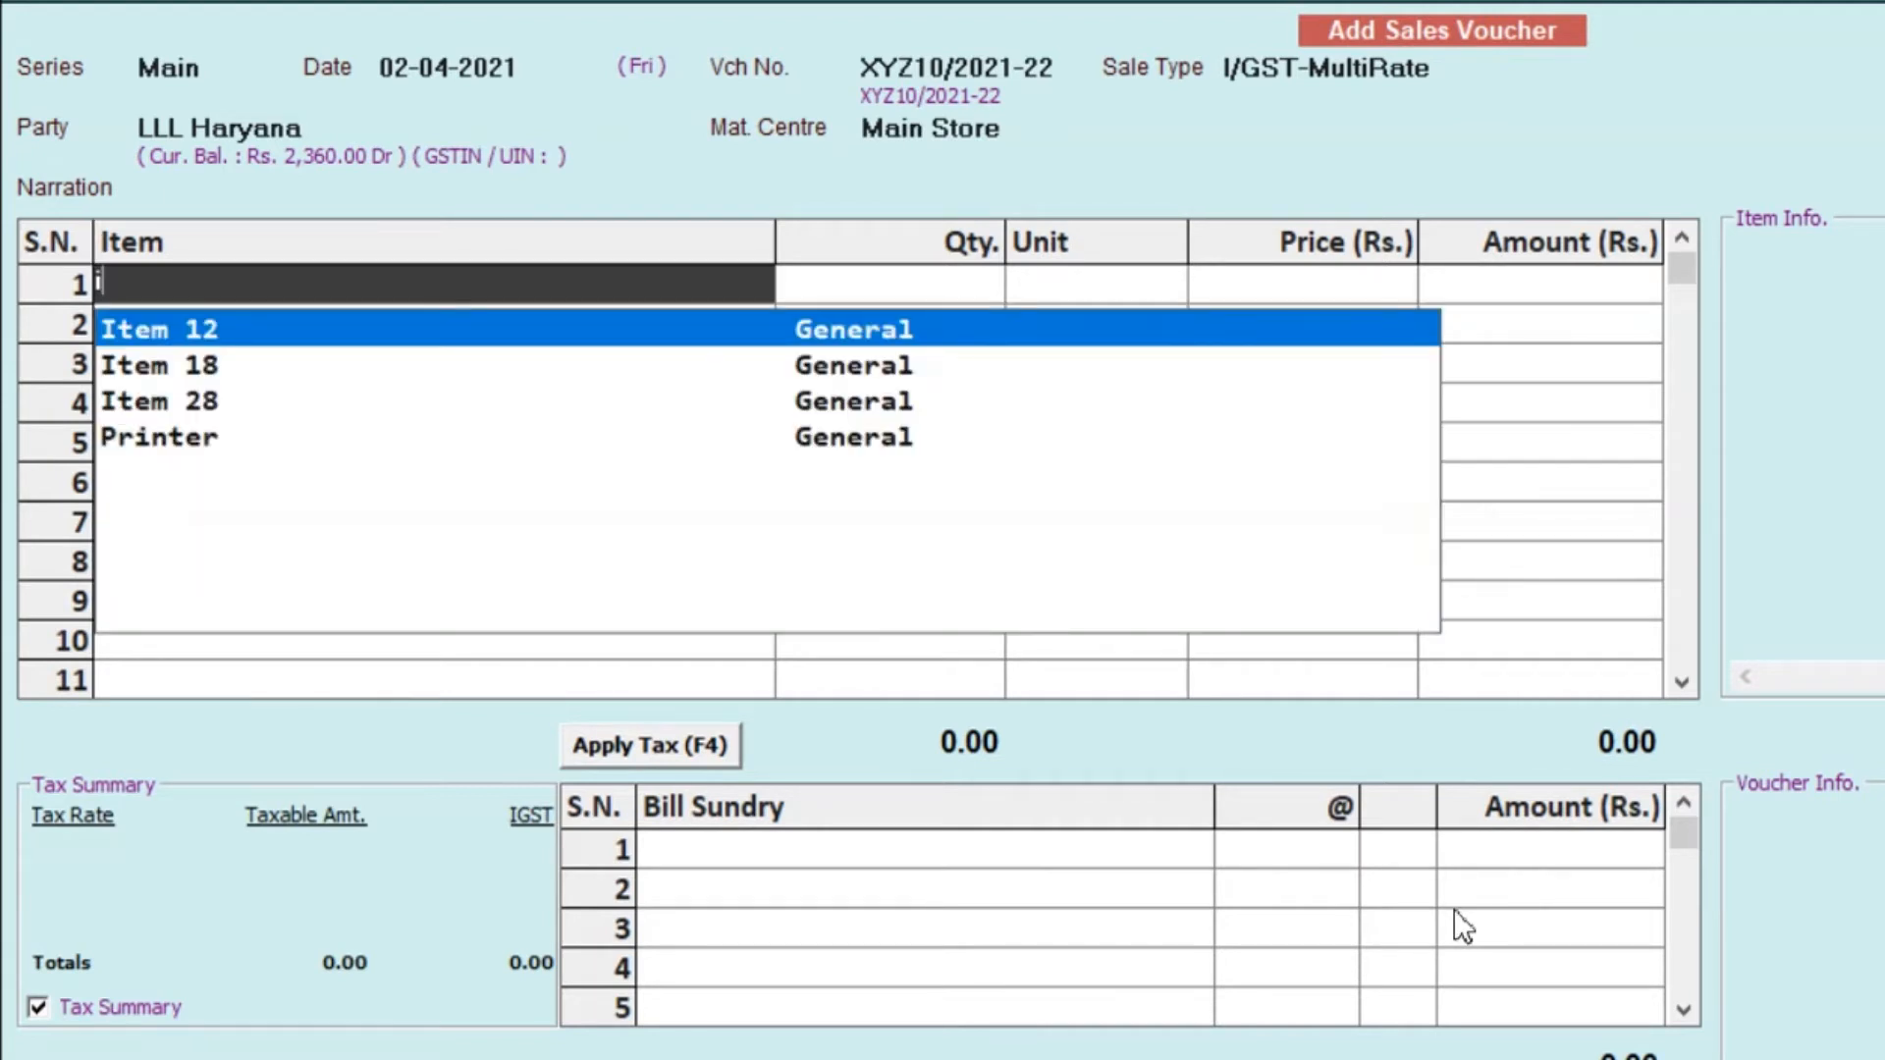
{"action": "key", "text": "Return"}
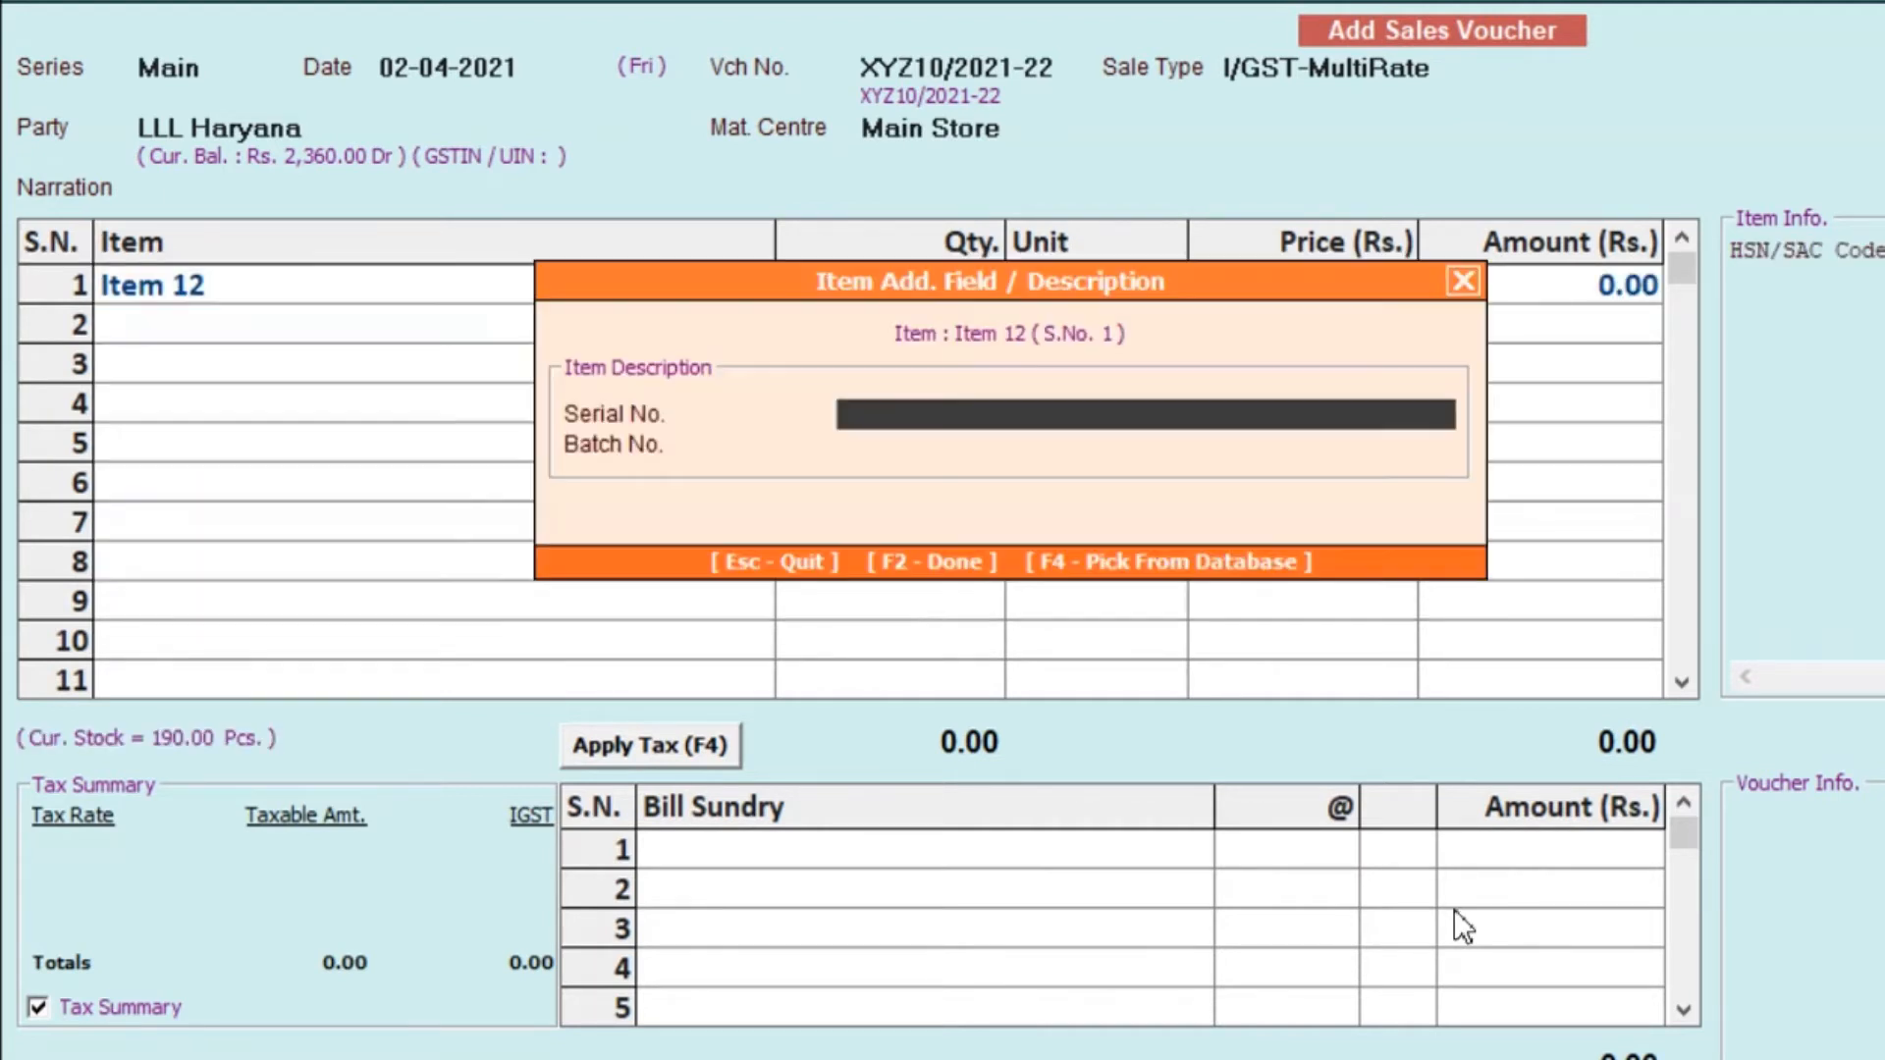
{"action": "key", "text": "Escape"}
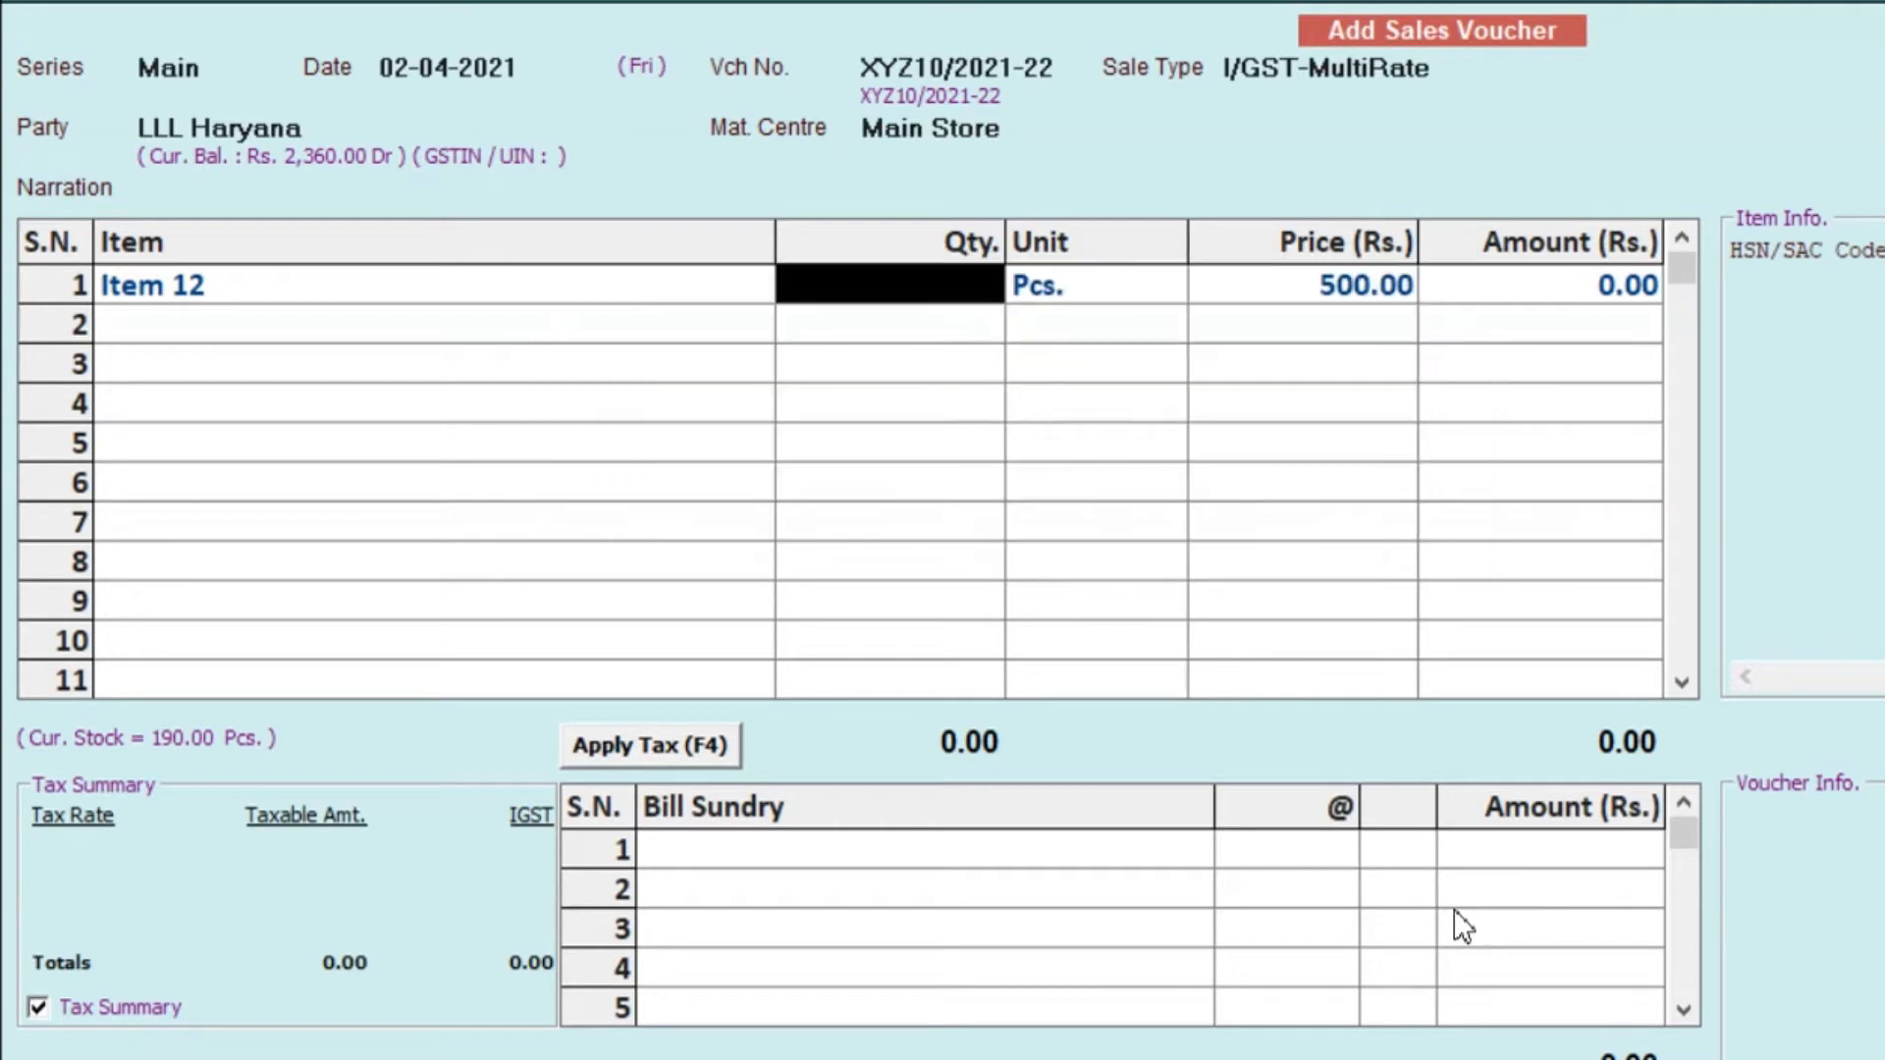
{"action": "type", "text": "5"}
{"action": "key", "text": "Return"}
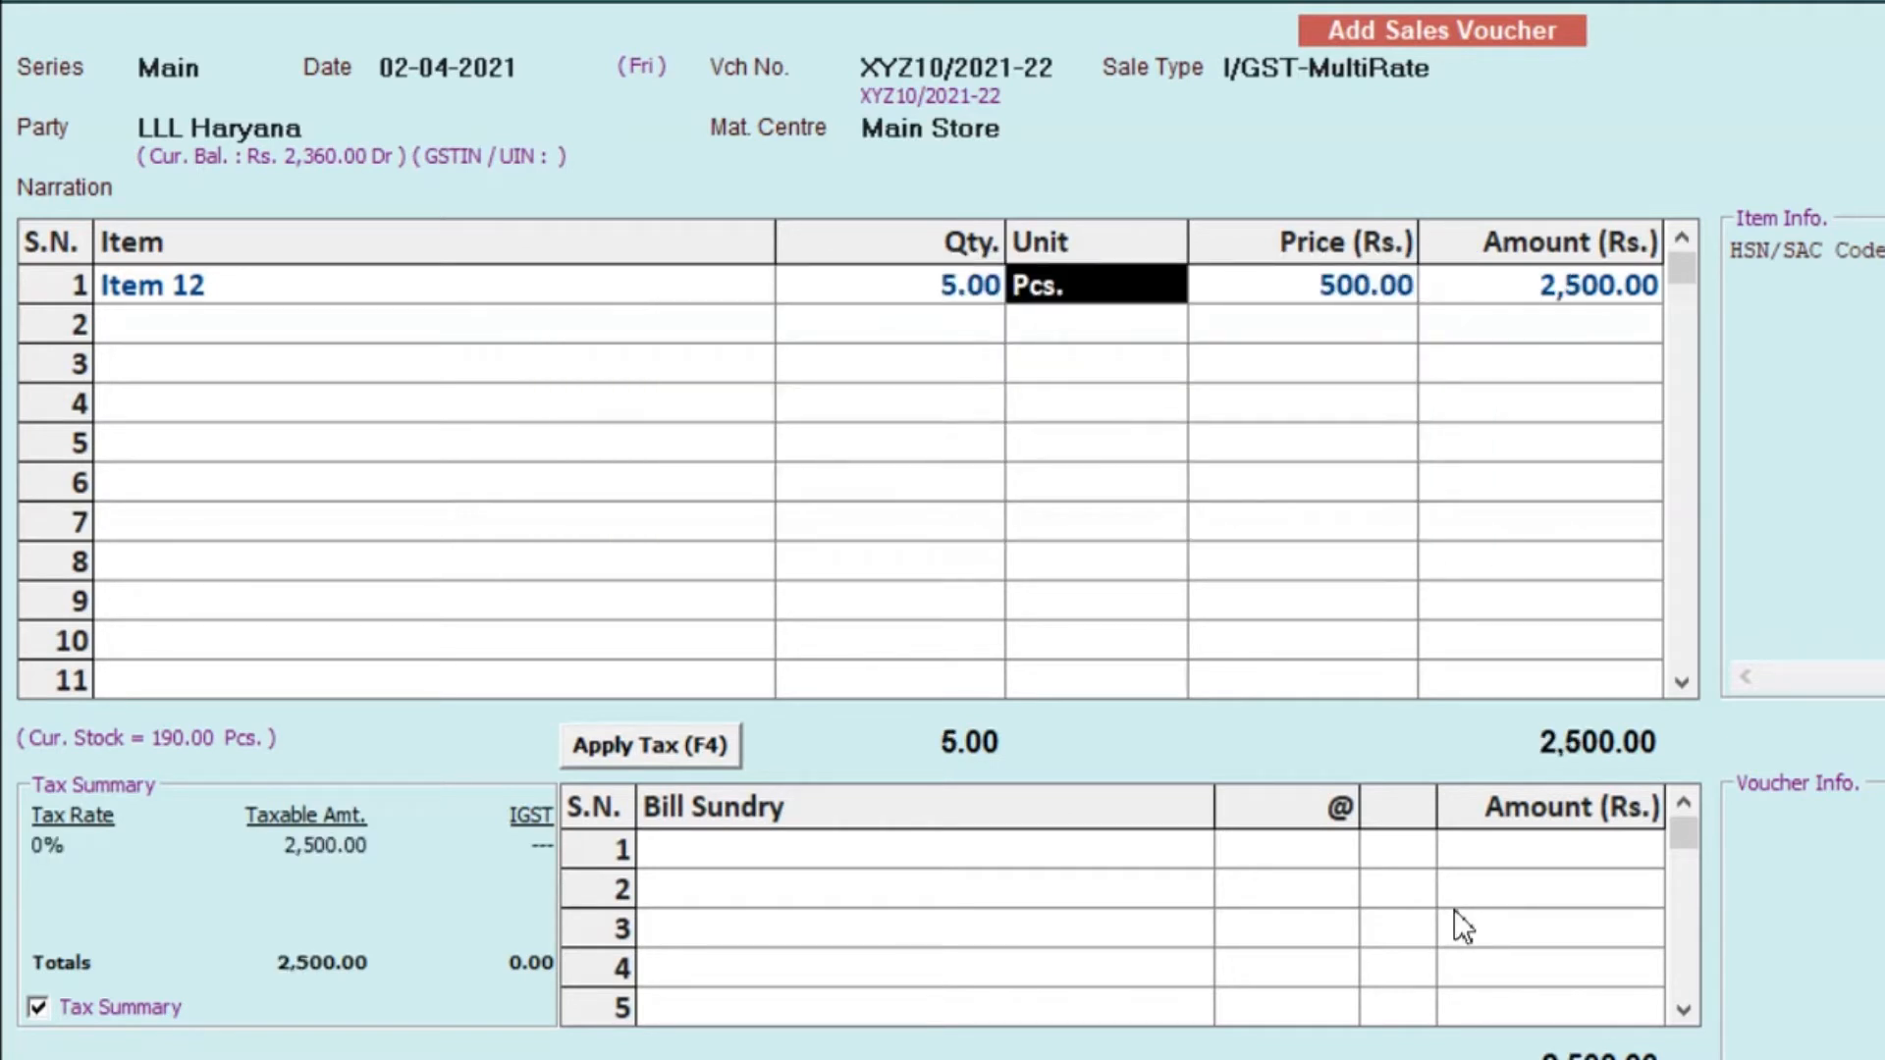
{"action": "key", "text": "Return"}
{"action": "key", "text": "Return"}
{"action": "key", "text": "Return"}
{"action": "key", "text": "Return"}
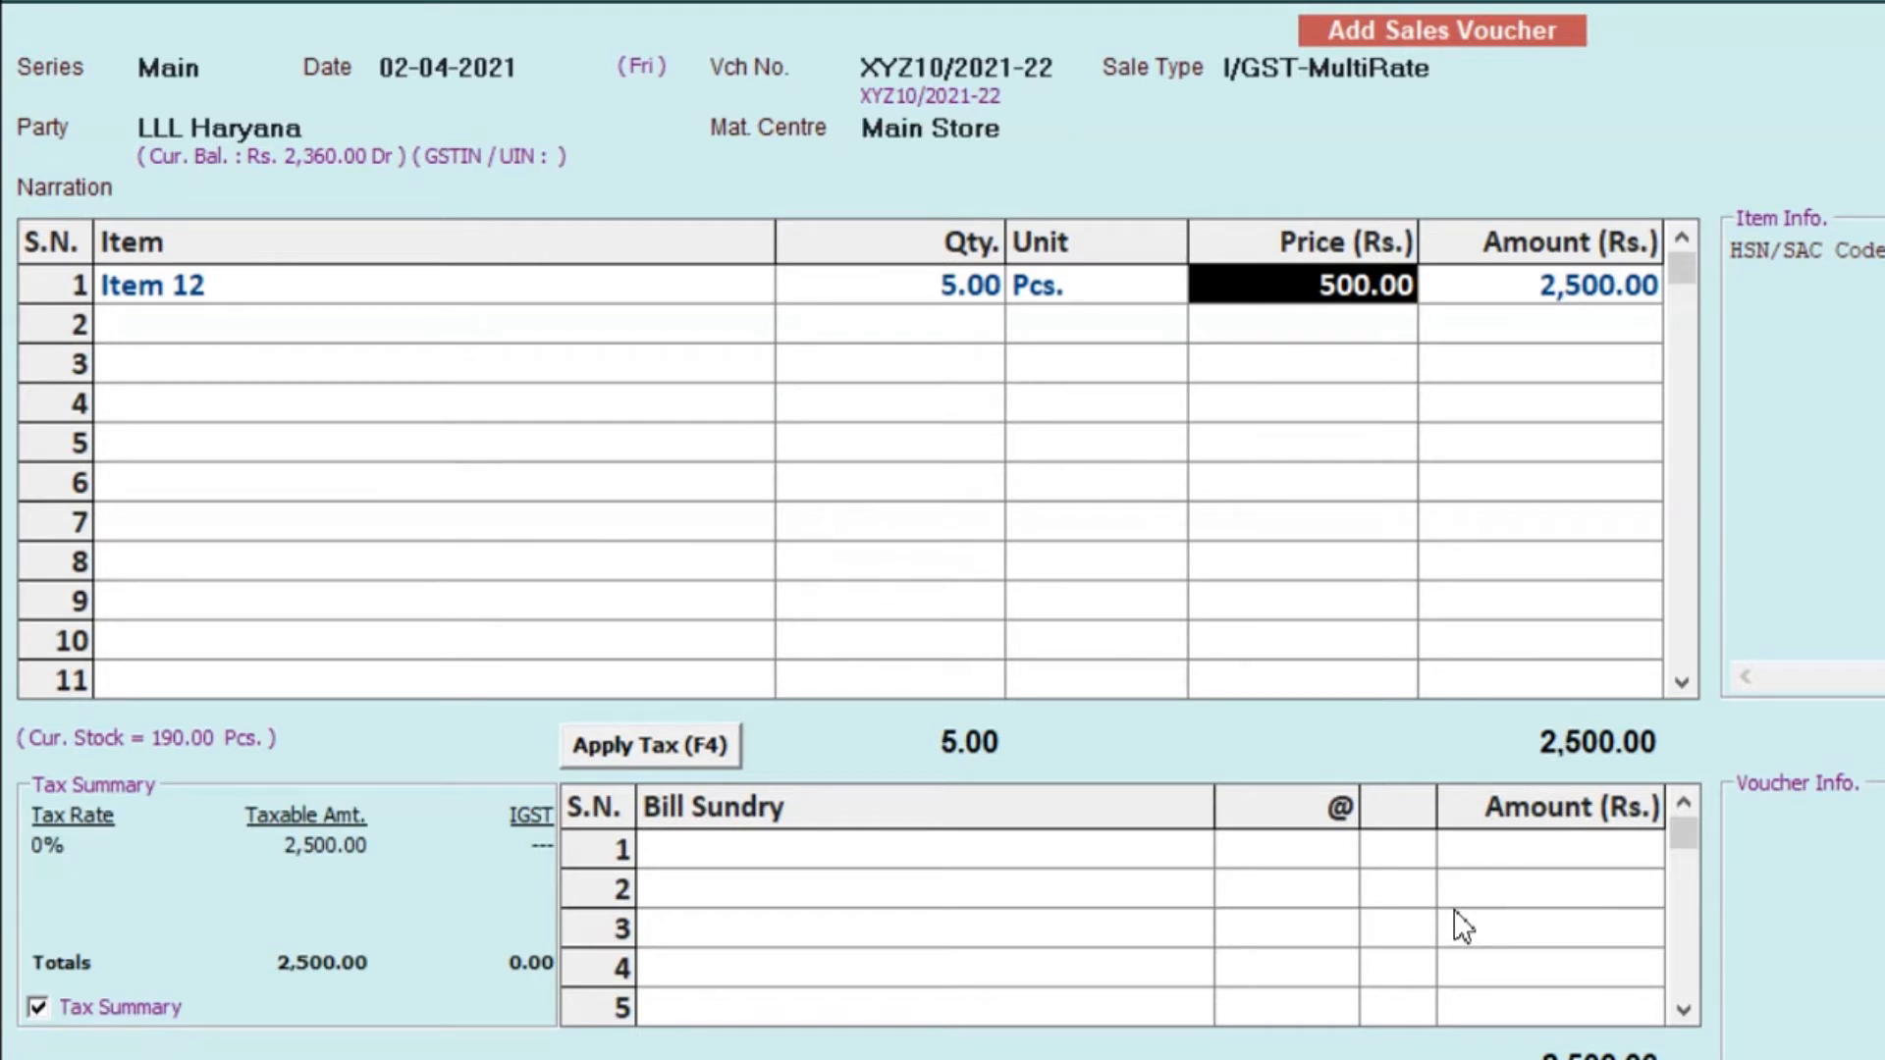
{"action": "key", "text": "Return"}
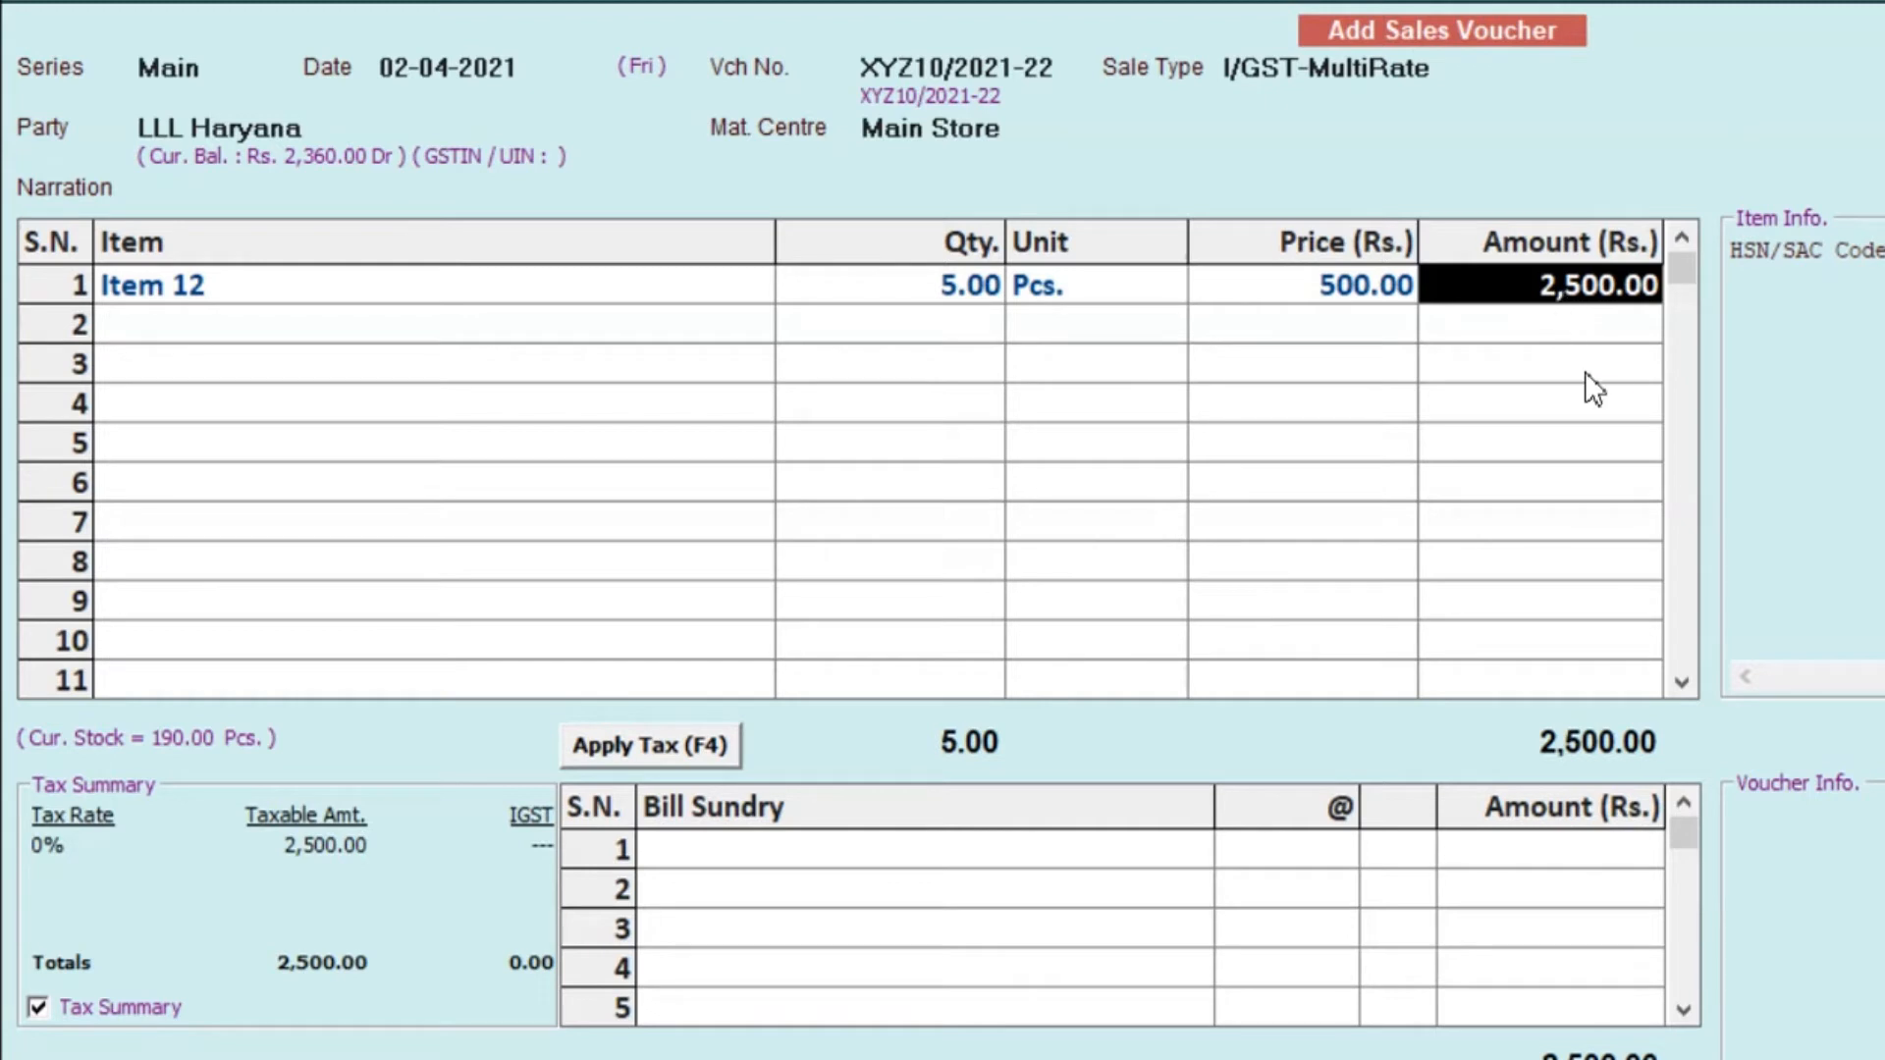
{"action": "key", "text": "Return"}
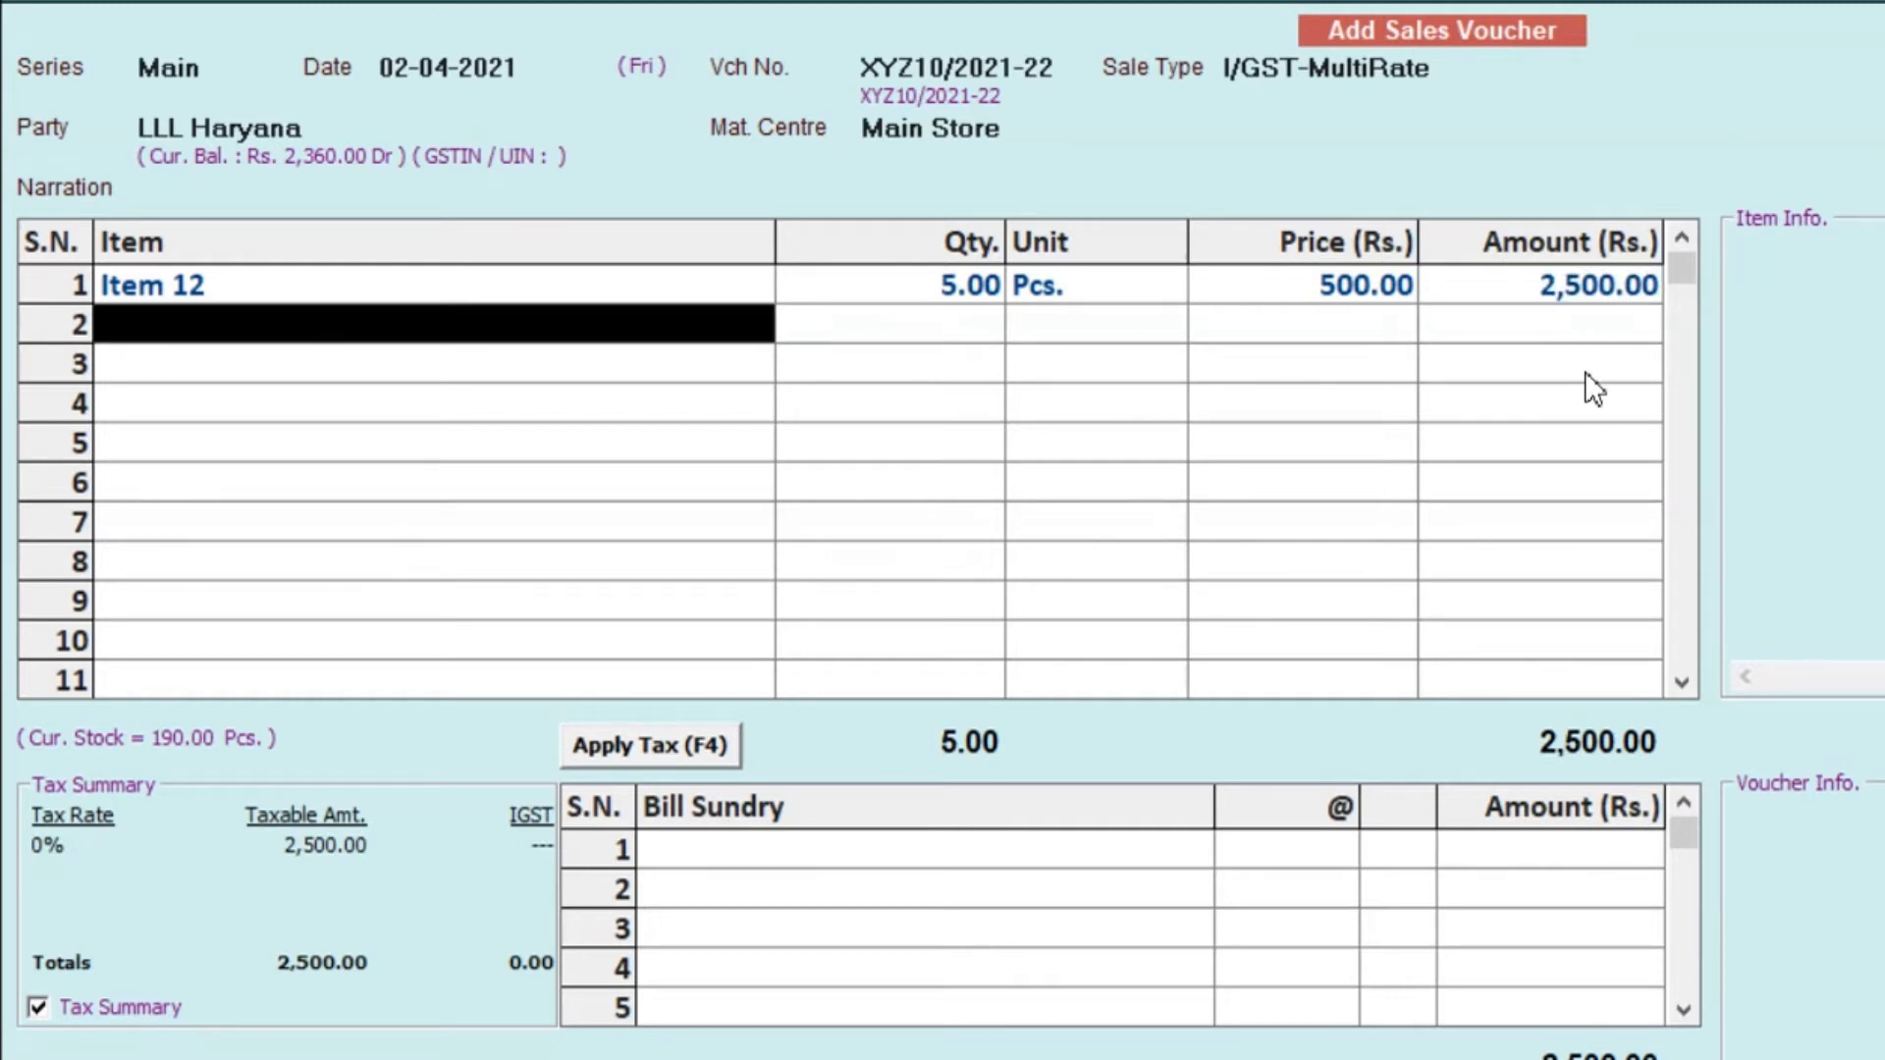
Add Item 18 as the second item with quantity 2 Pcs. at a price of 400.00, leaving its serial and batch numbers blank
{"action": "type", "text": "i"}
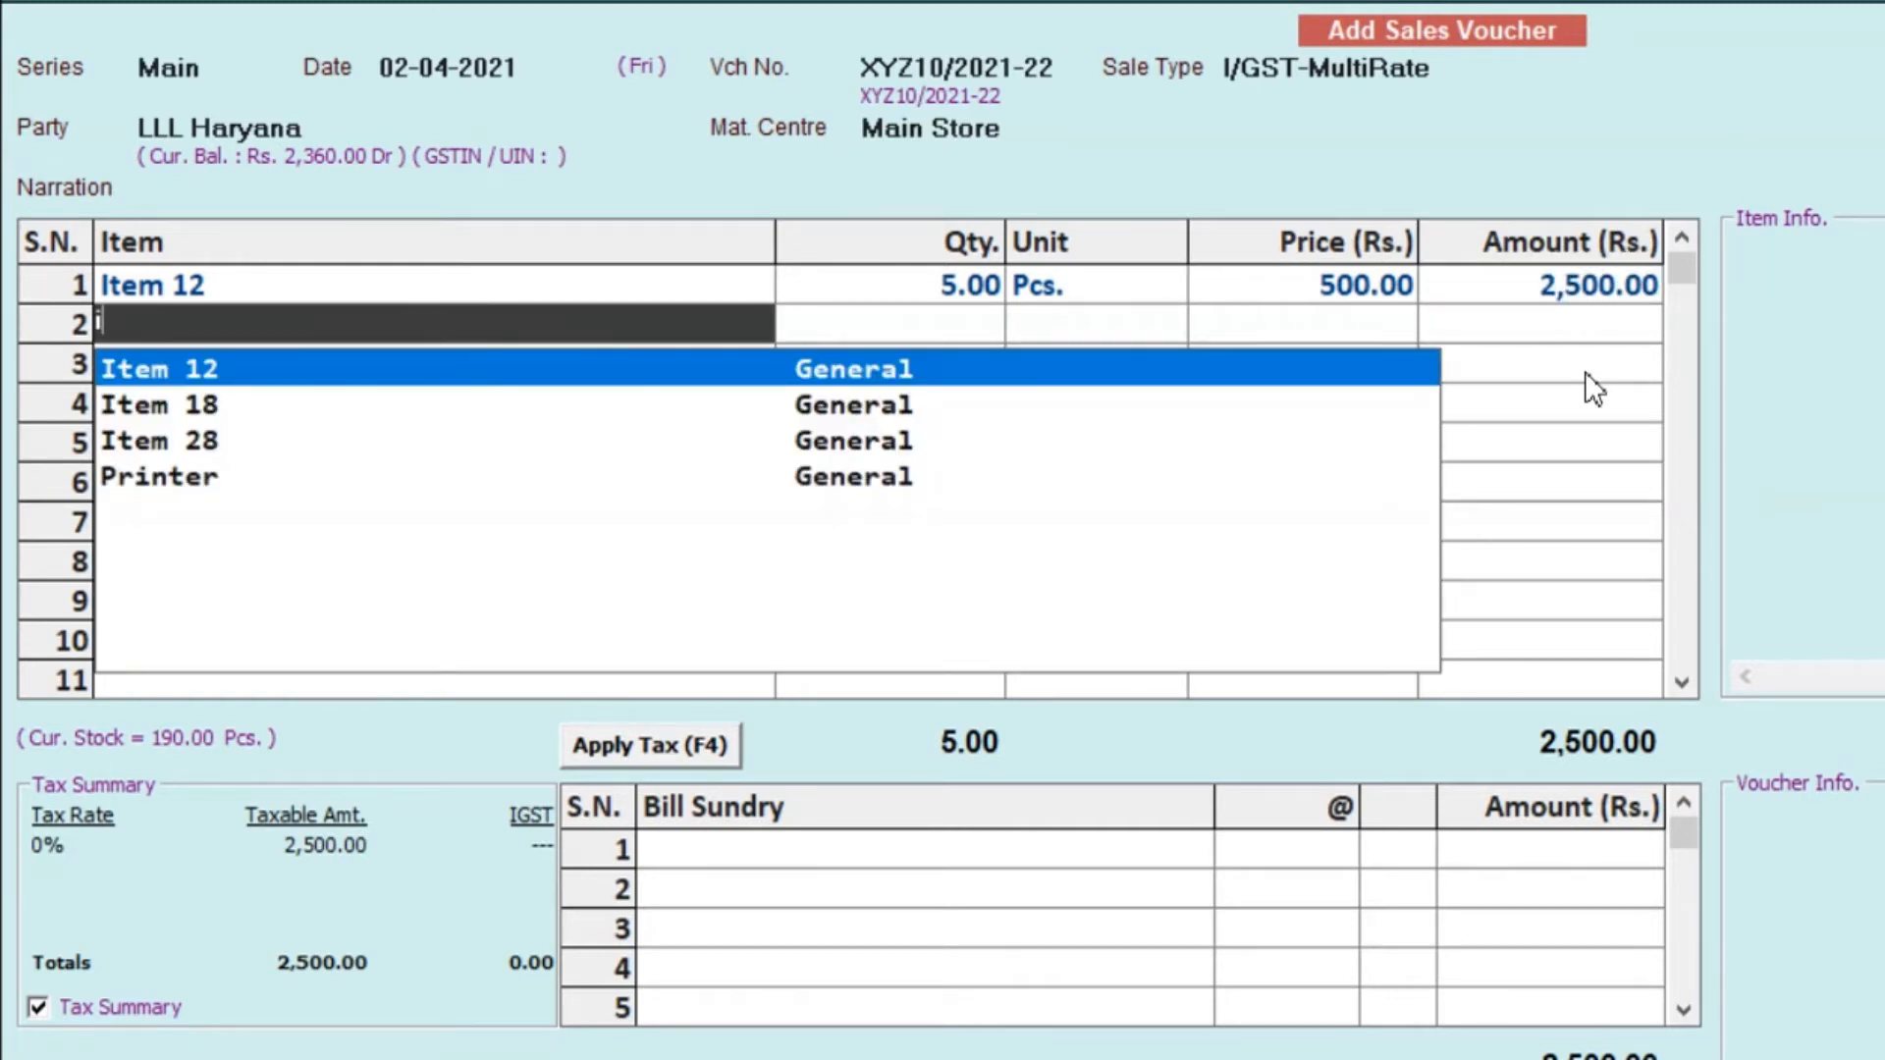
{"action": "key", "text": "Down"}
{"action": "key", "text": "Return"}
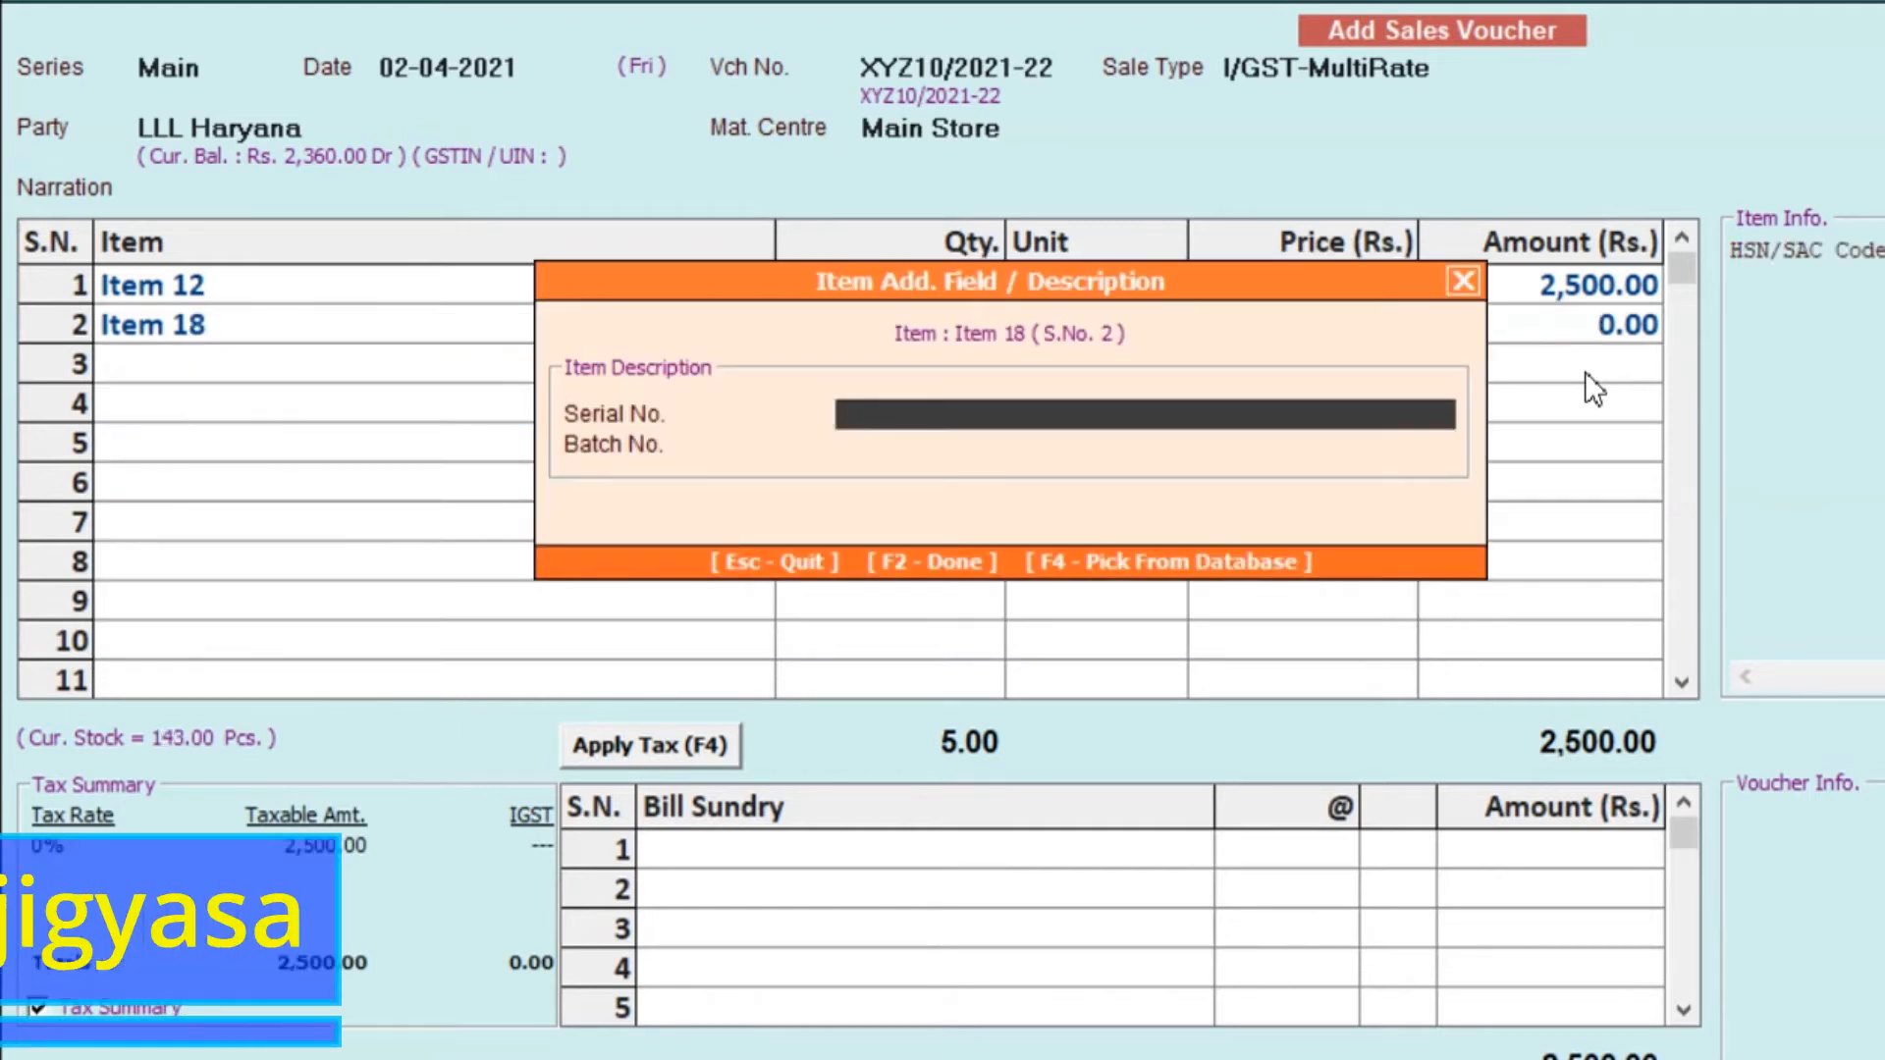
{"action": "key", "text": "Escape"}
{"action": "key", "text": "Return"}
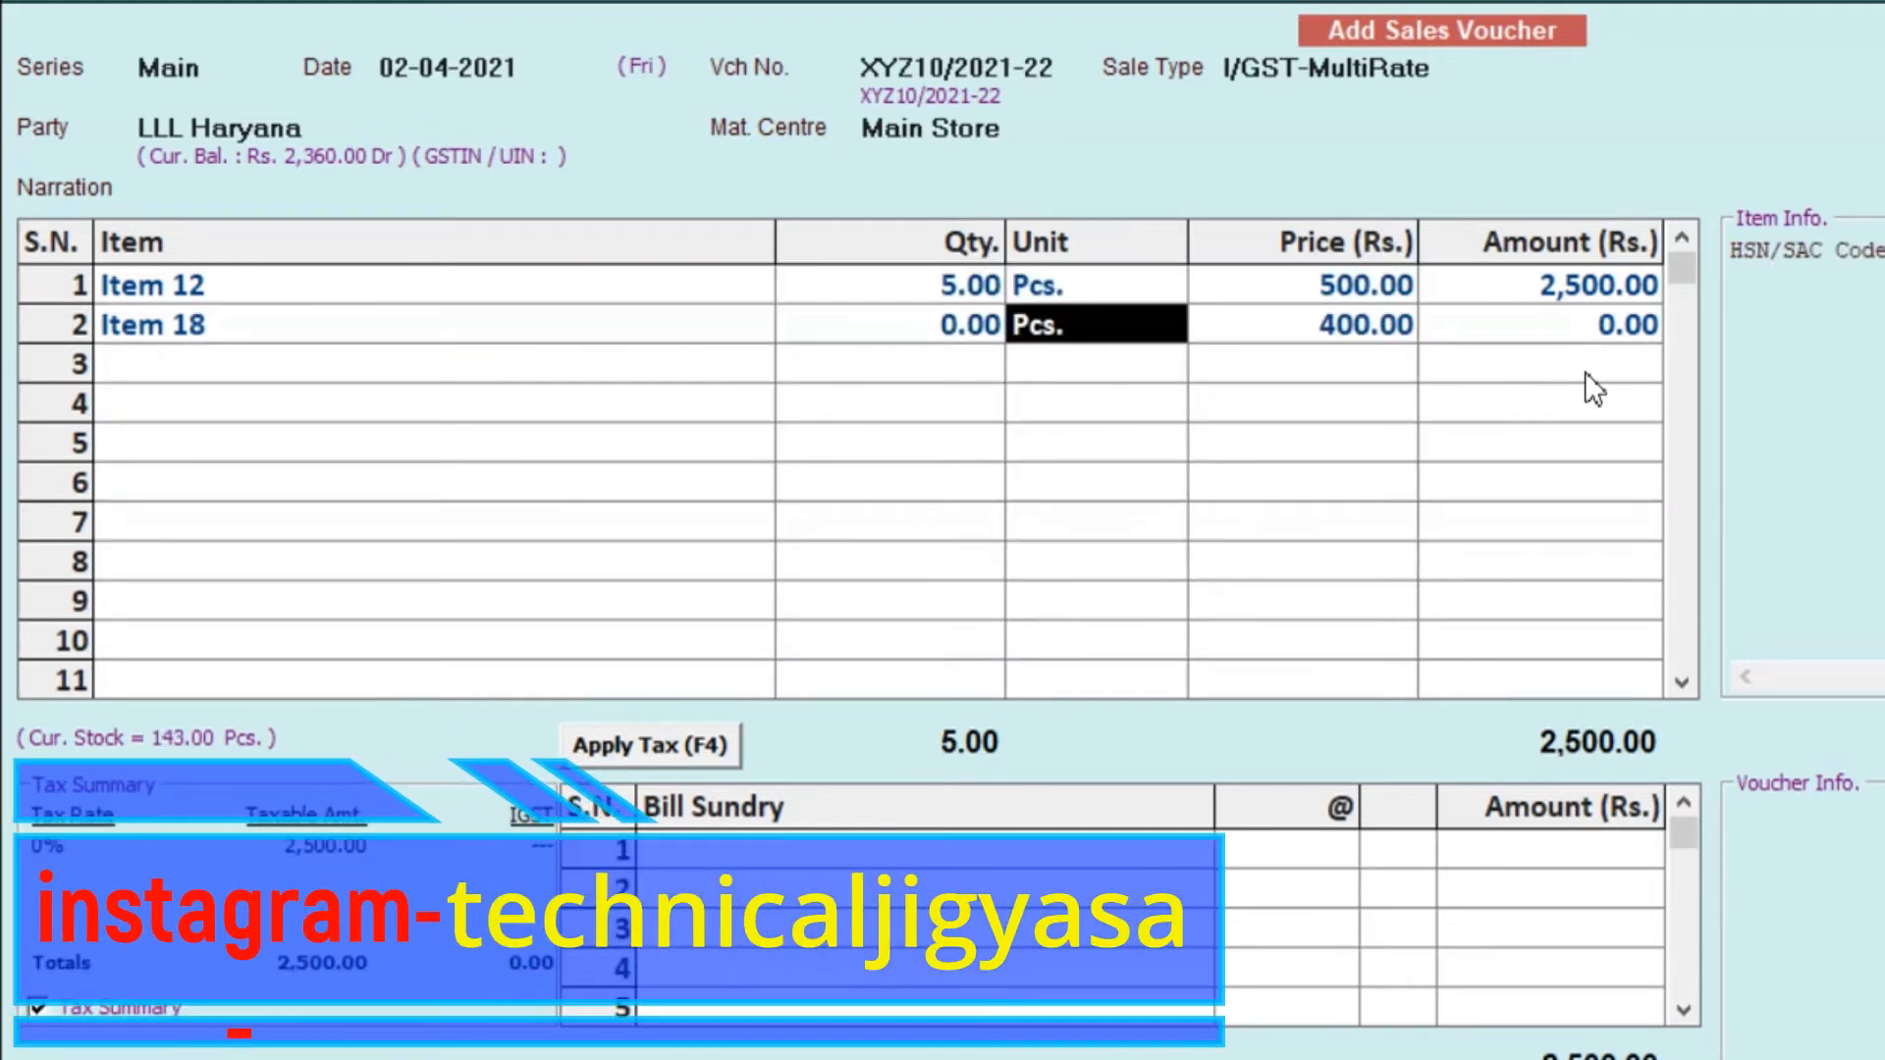
{"action": "key", "text": "shift+Tab"}
{"action": "type", "text": "2"}
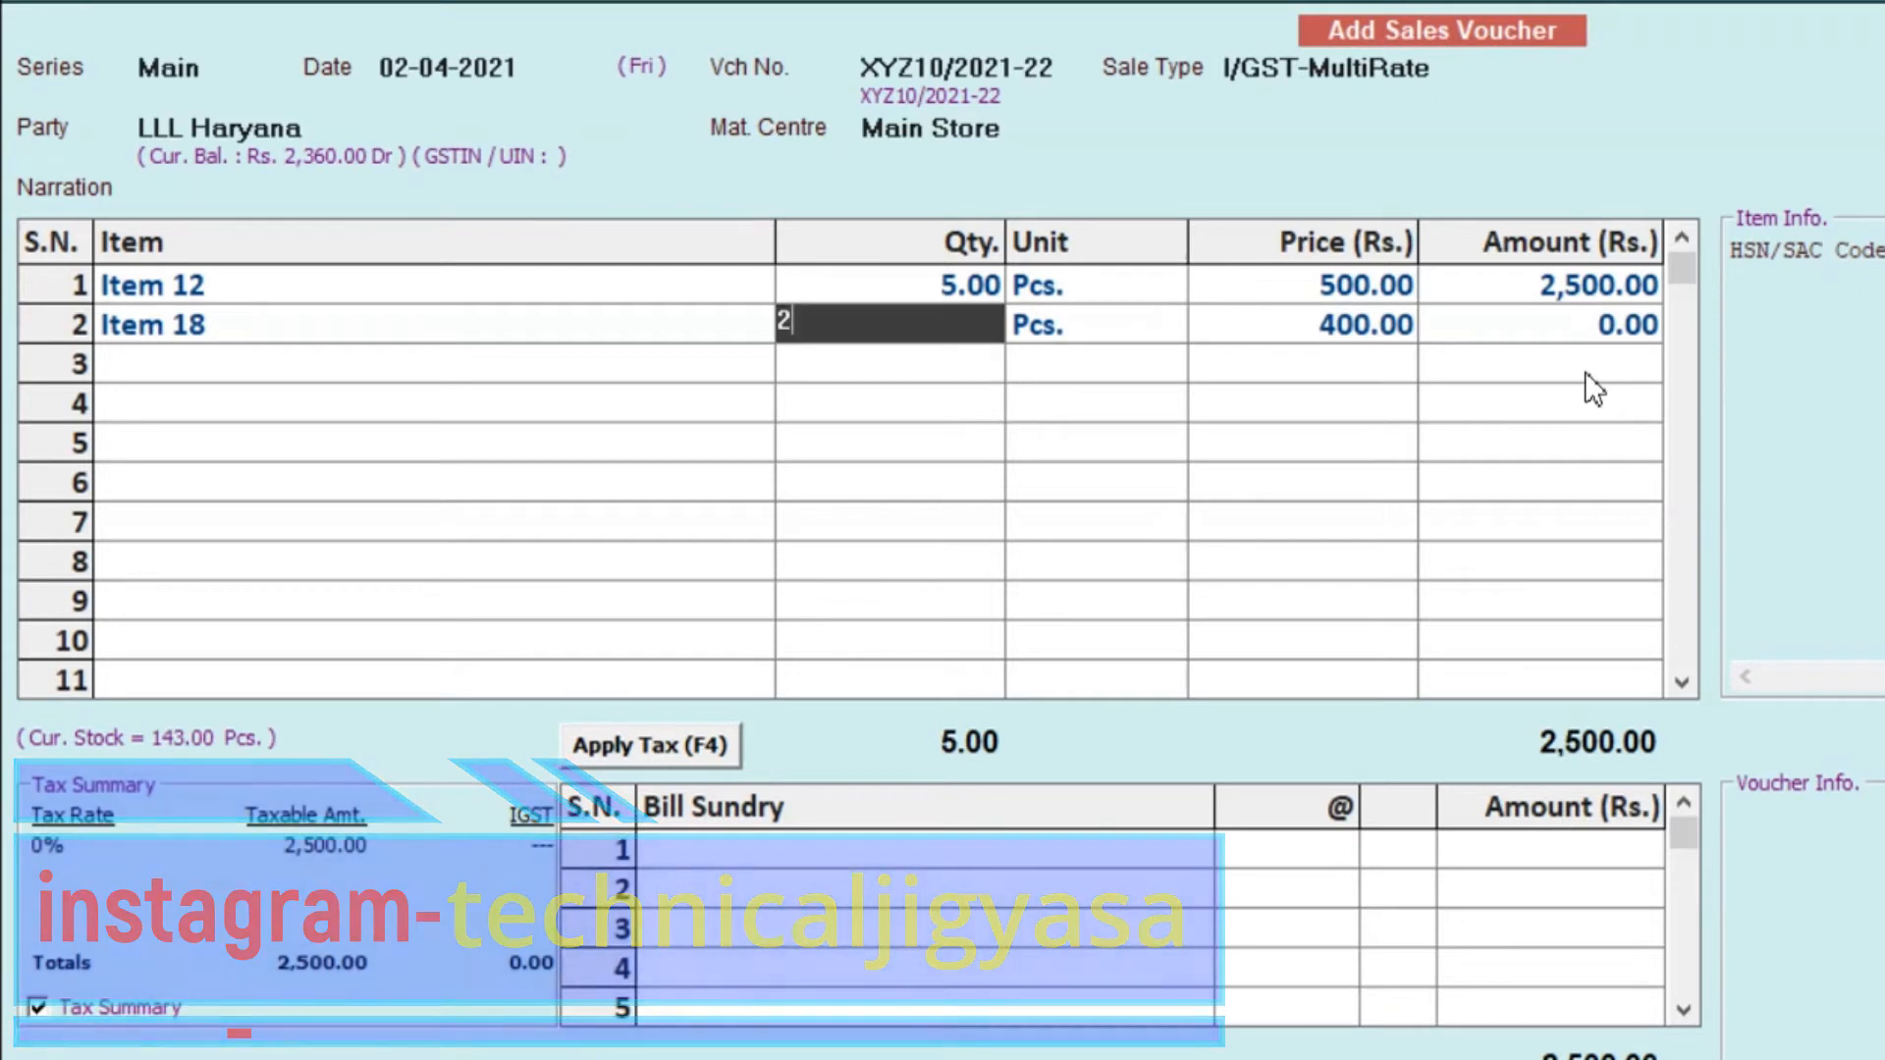
{"action": "key", "text": "Return"}
{"action": "key", "text": "Return"}
{"action": "key", "text": "Return"}
{"action": "key", "text": "Return"}
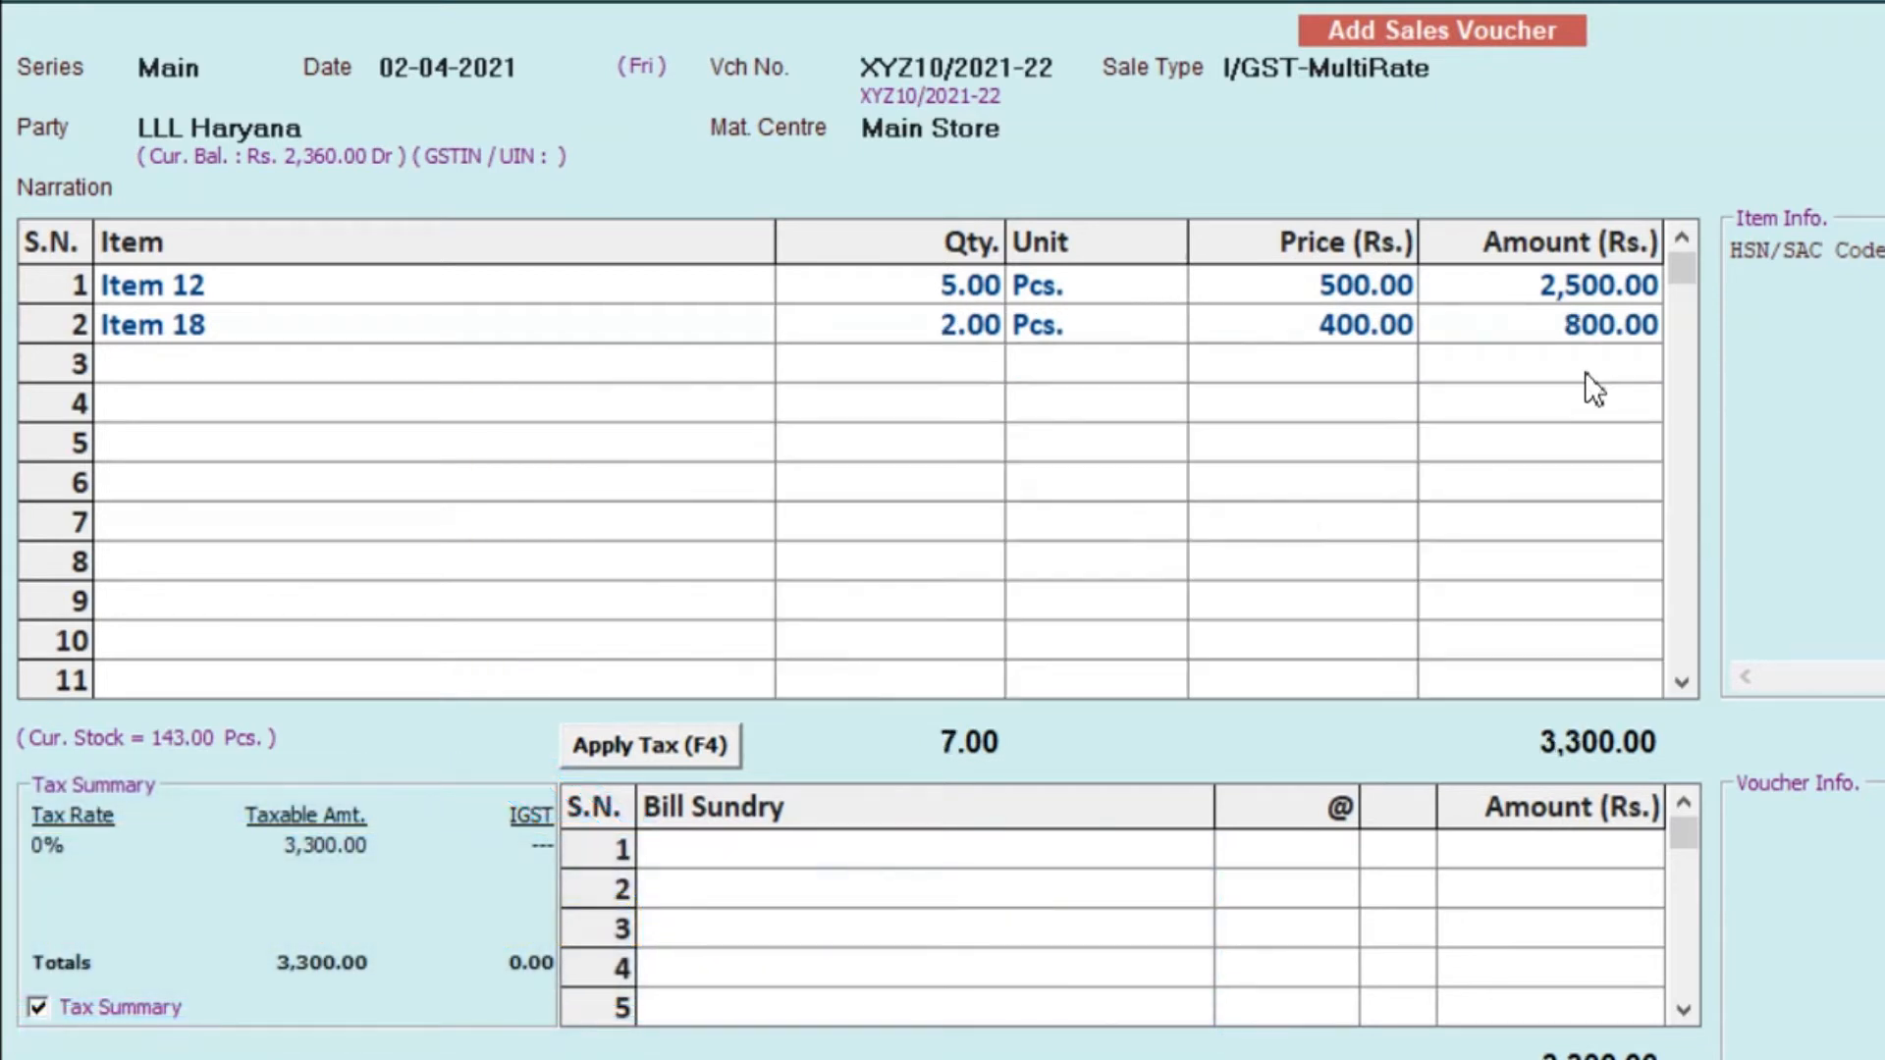
{"action": "key", "text": "Return"}
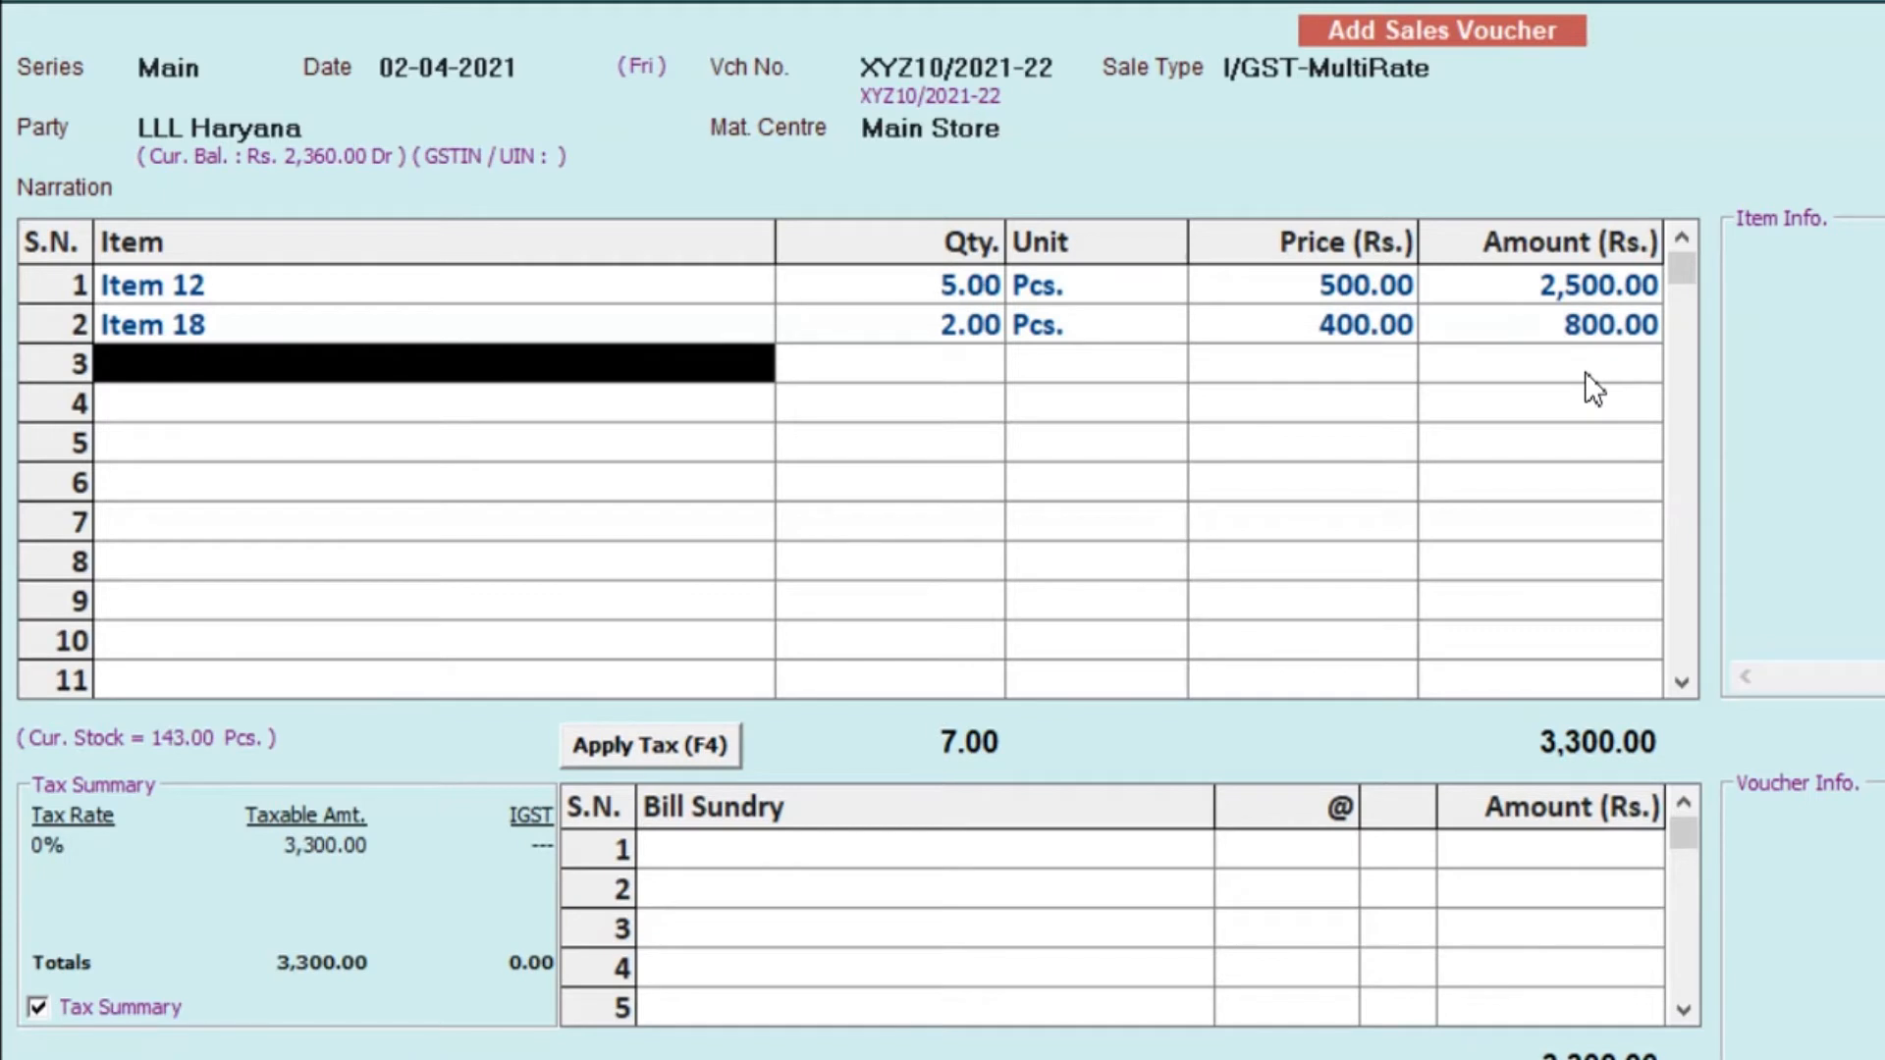
Add Item 28 as the third item with quantity 5 Pcs. and a price of 300, skipping its serial and batch numbers
{"action": "type", "text": "i"}
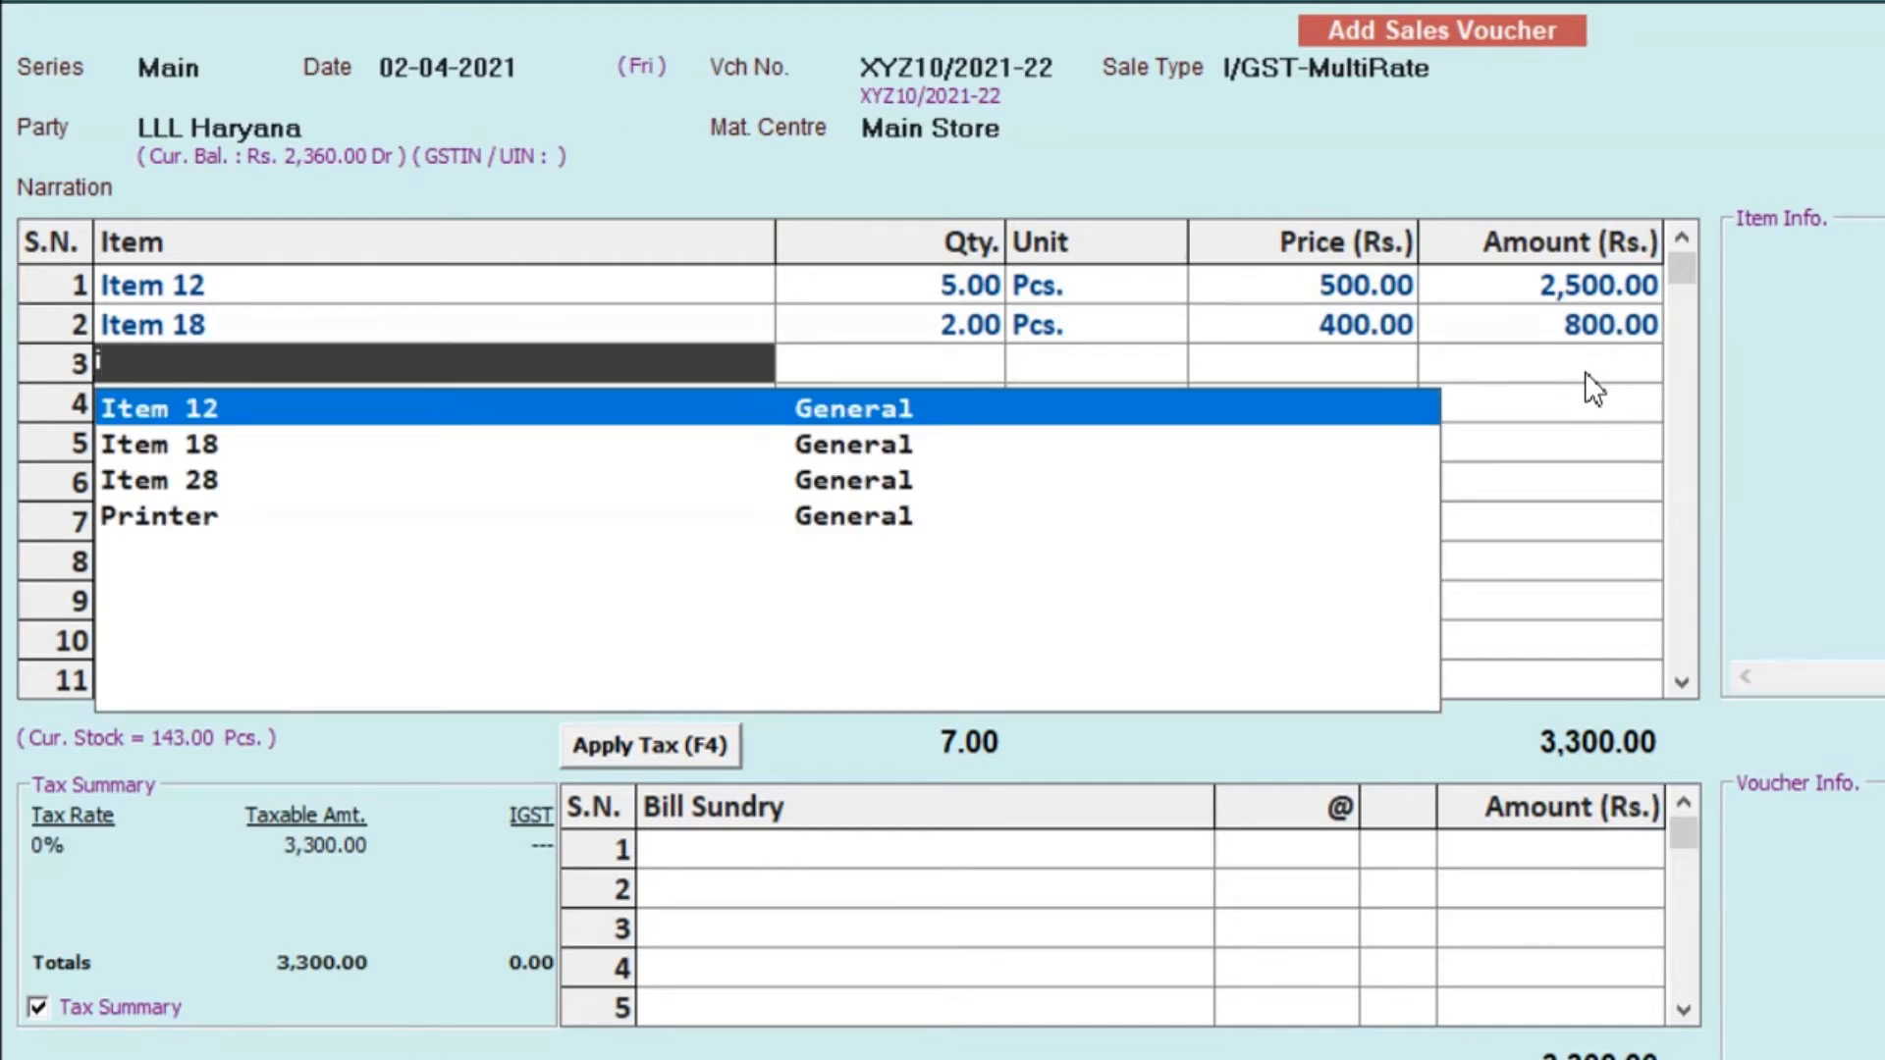
{"action": "key", "text": "Down"}
{"action": "key", "text": "Down"}
{"action": "key", "text": "Return"}
{"action": "key", "text": "Escape"}
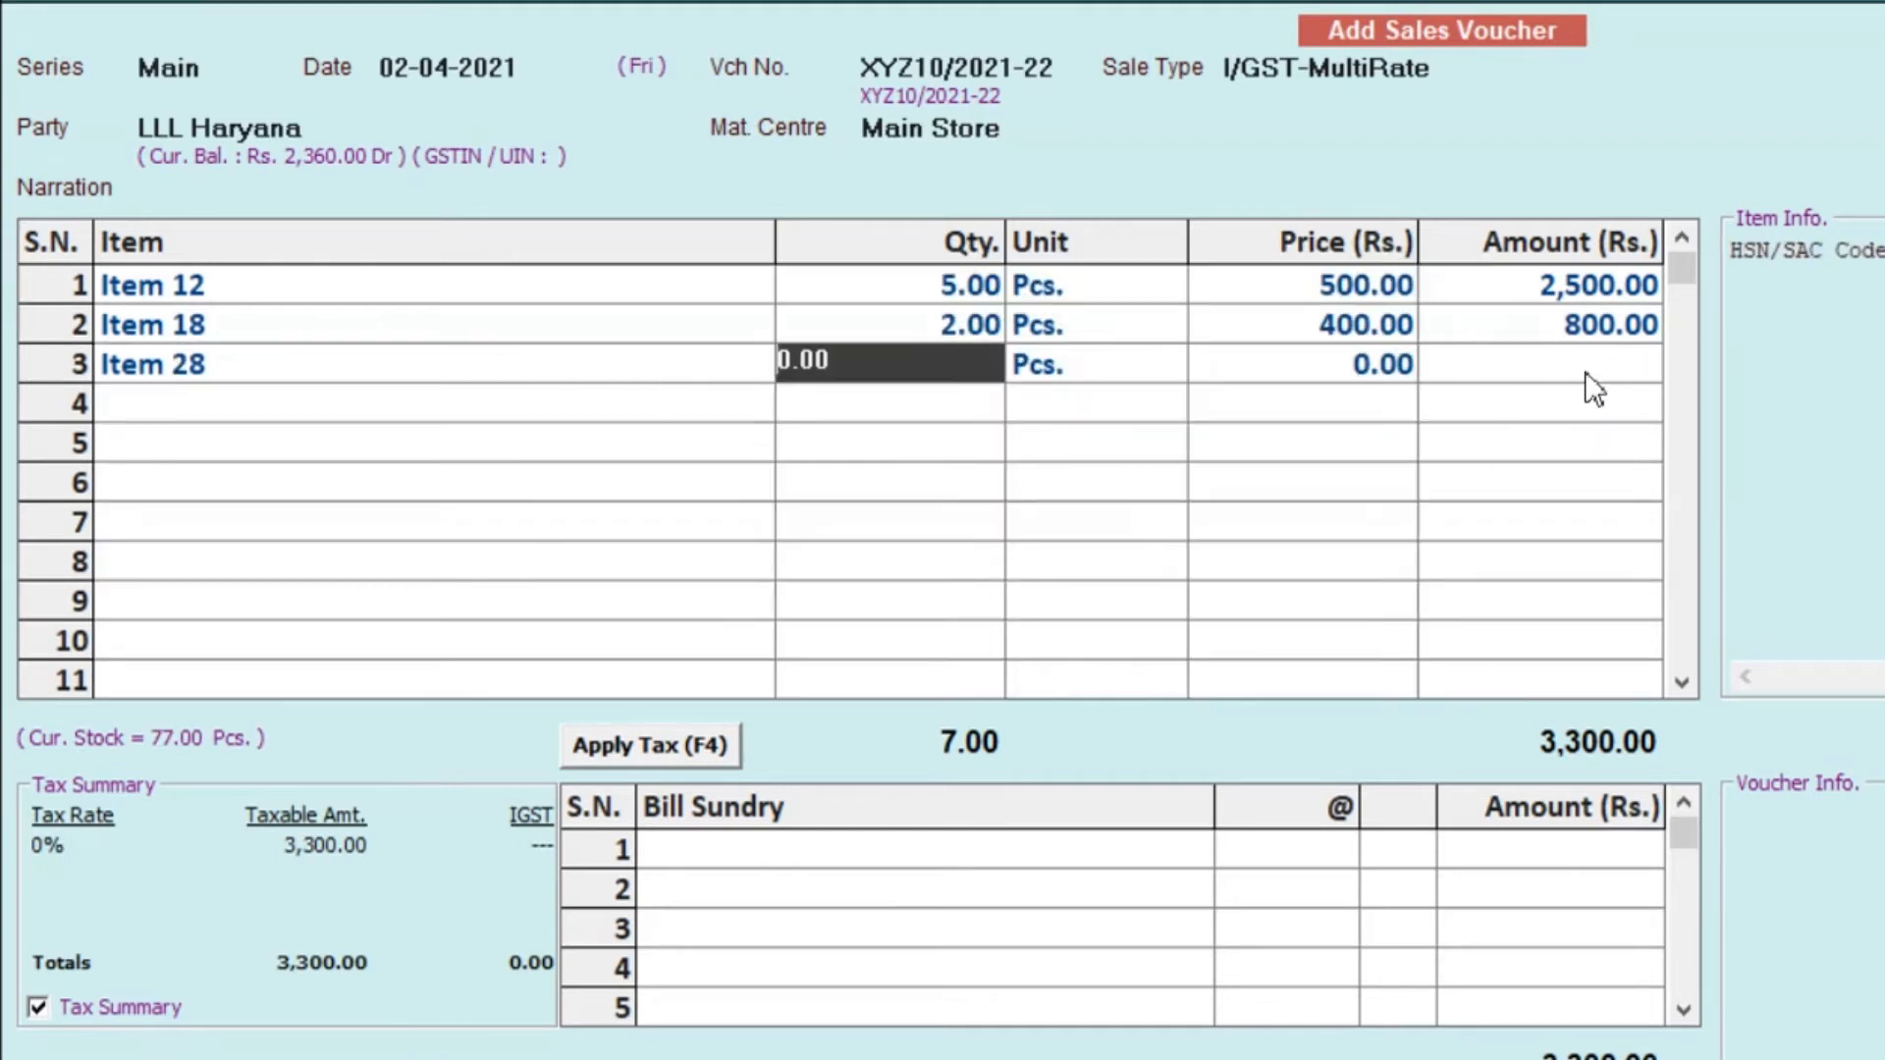
{"action": "type", "text": "5"}
{"action": "key", "text": "Return"}
{"action": "key", "text": "Return"}
{"action": "key", "text": "Return"}
{"action": "key", "text": "Return"}
{"action": "key", "text": "Return"}
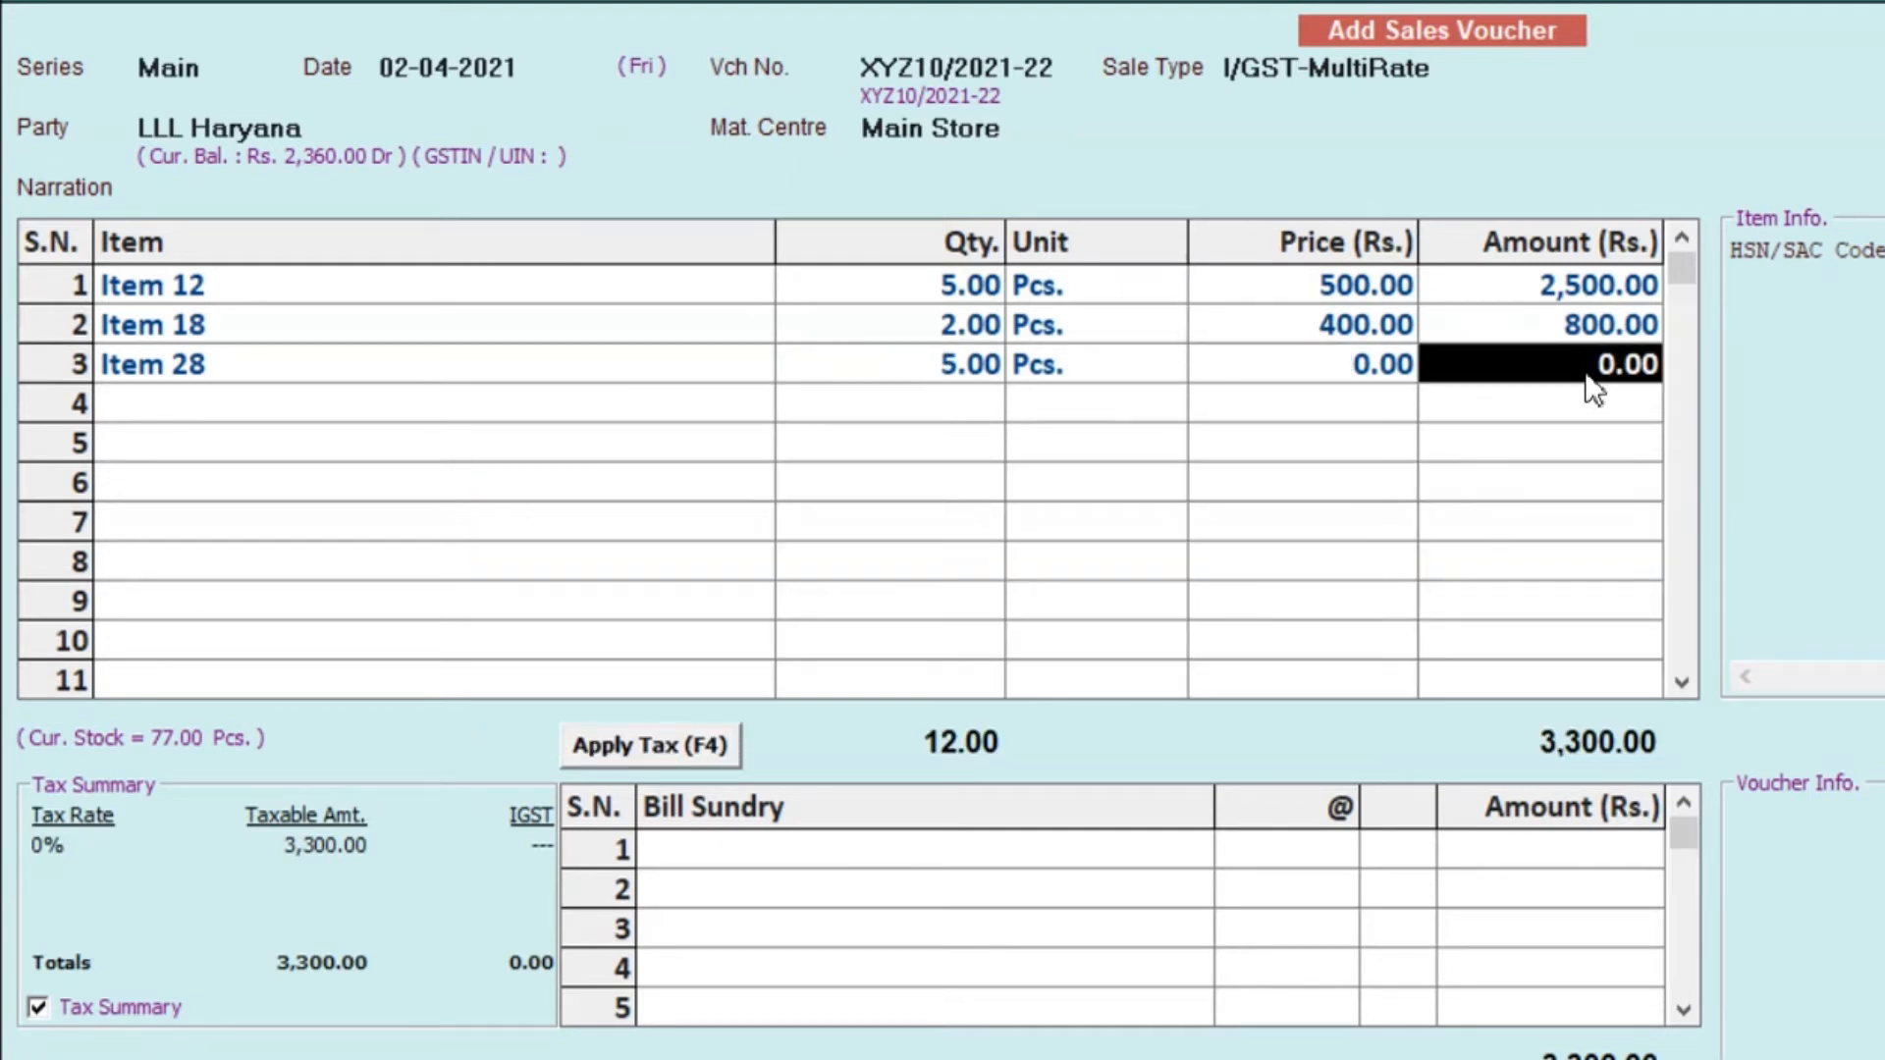
{"action": "key", "text": "Left"}
{"action": "type", "text": "300"}
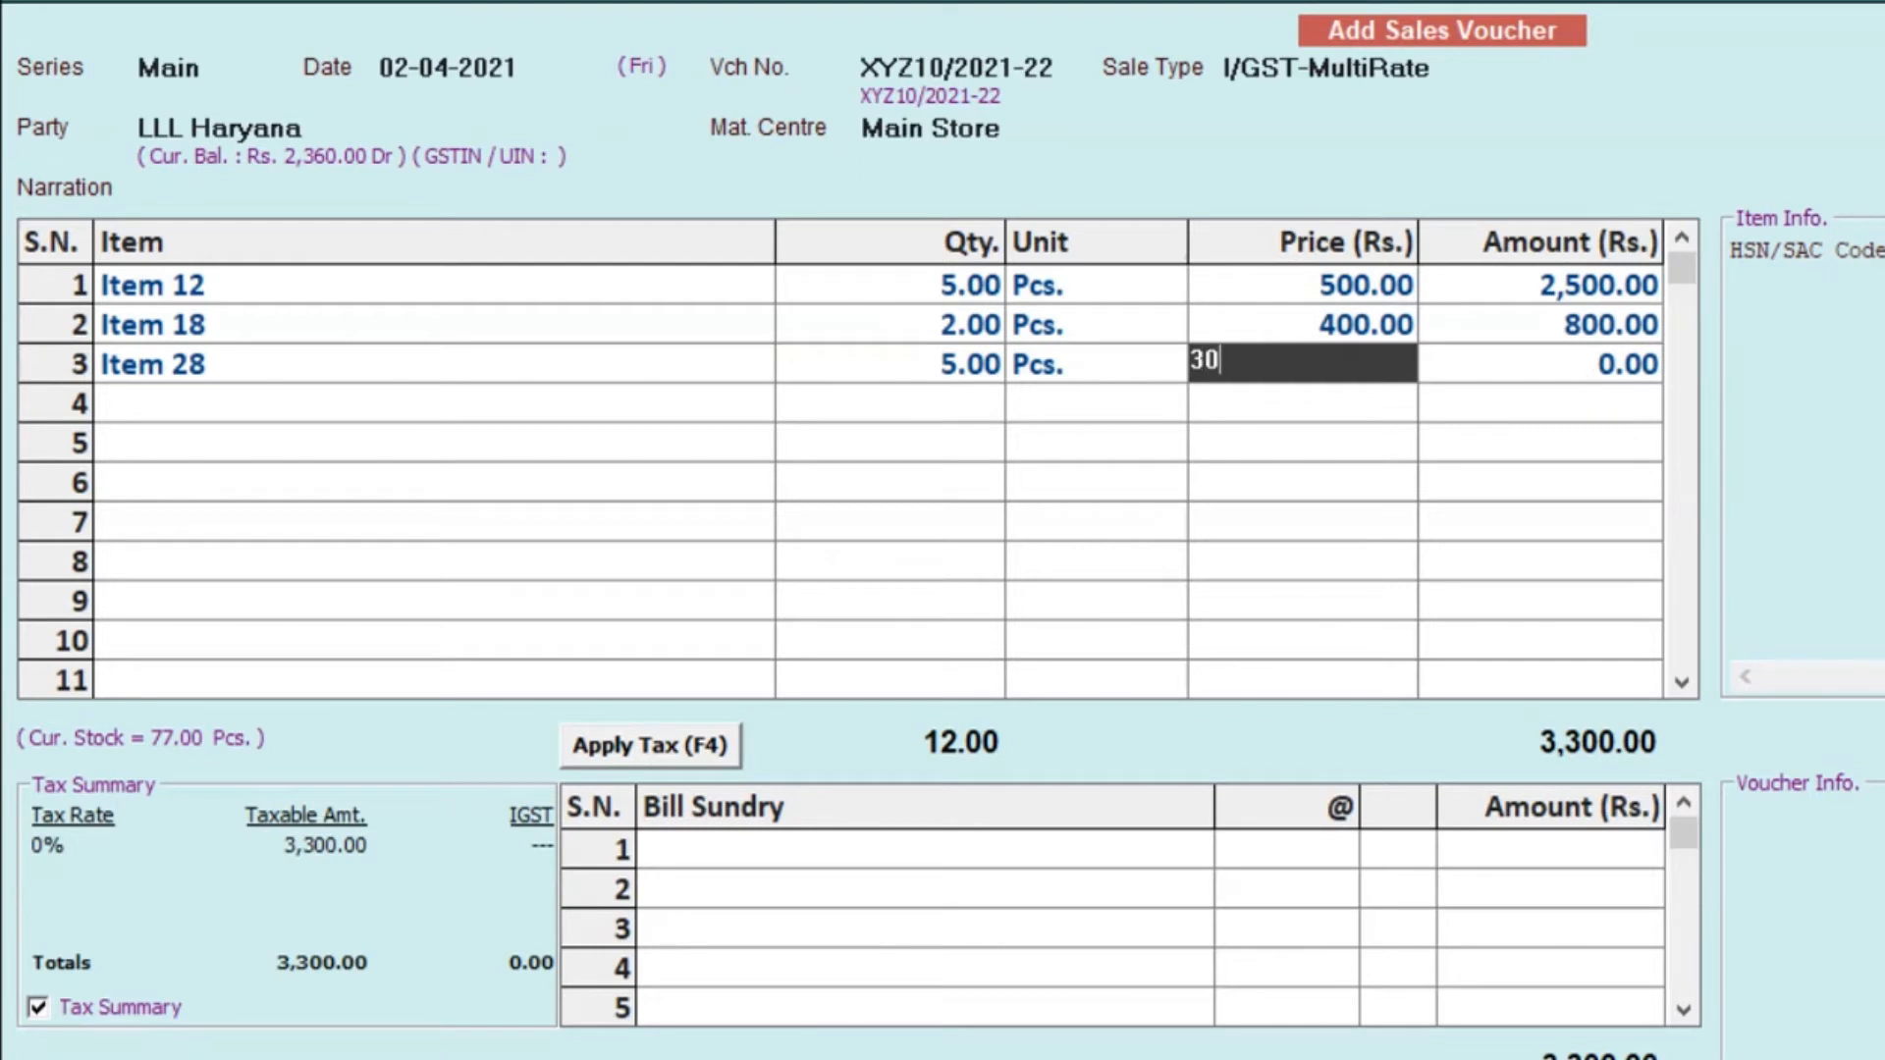
{"action": "key", "text": "Return"}
{"action": "key", "text": "Return"}
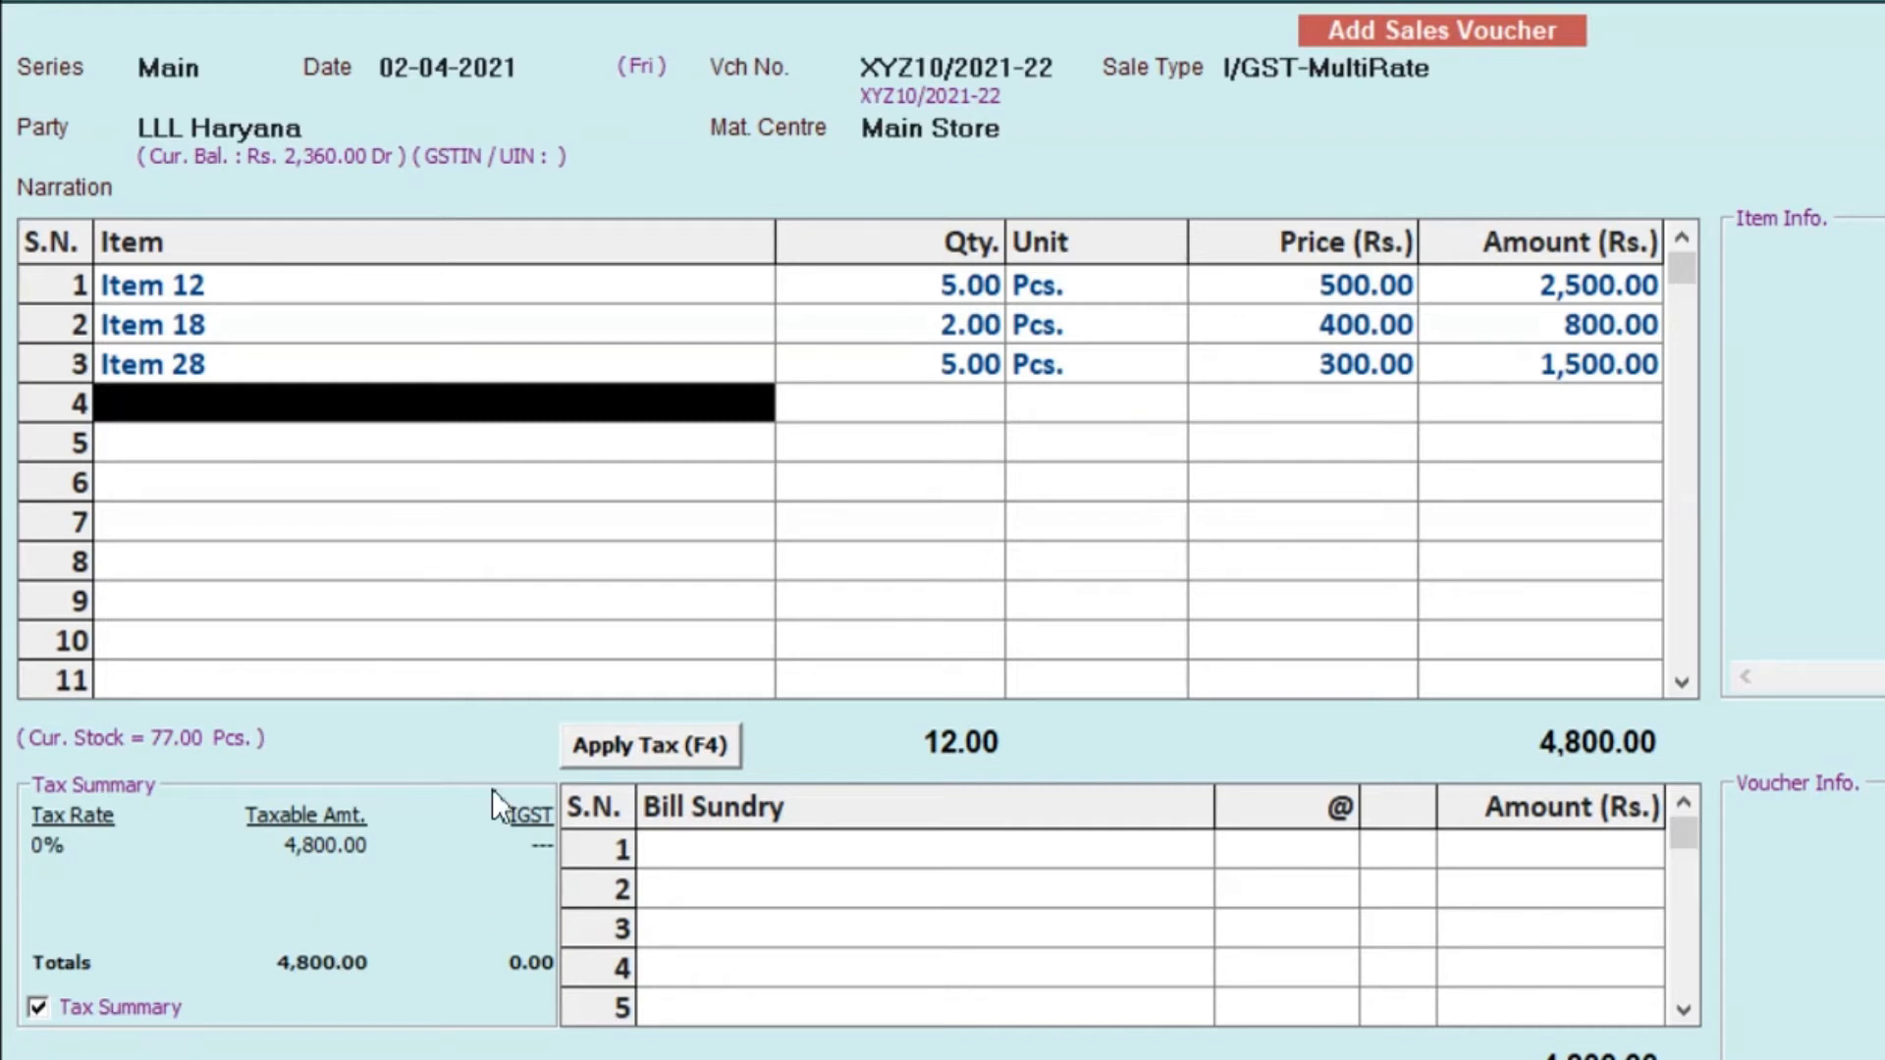
Add IGST as the first bill sundry with a rate of 12%
{"action": "left_click", "coordinate": [766, 855]}
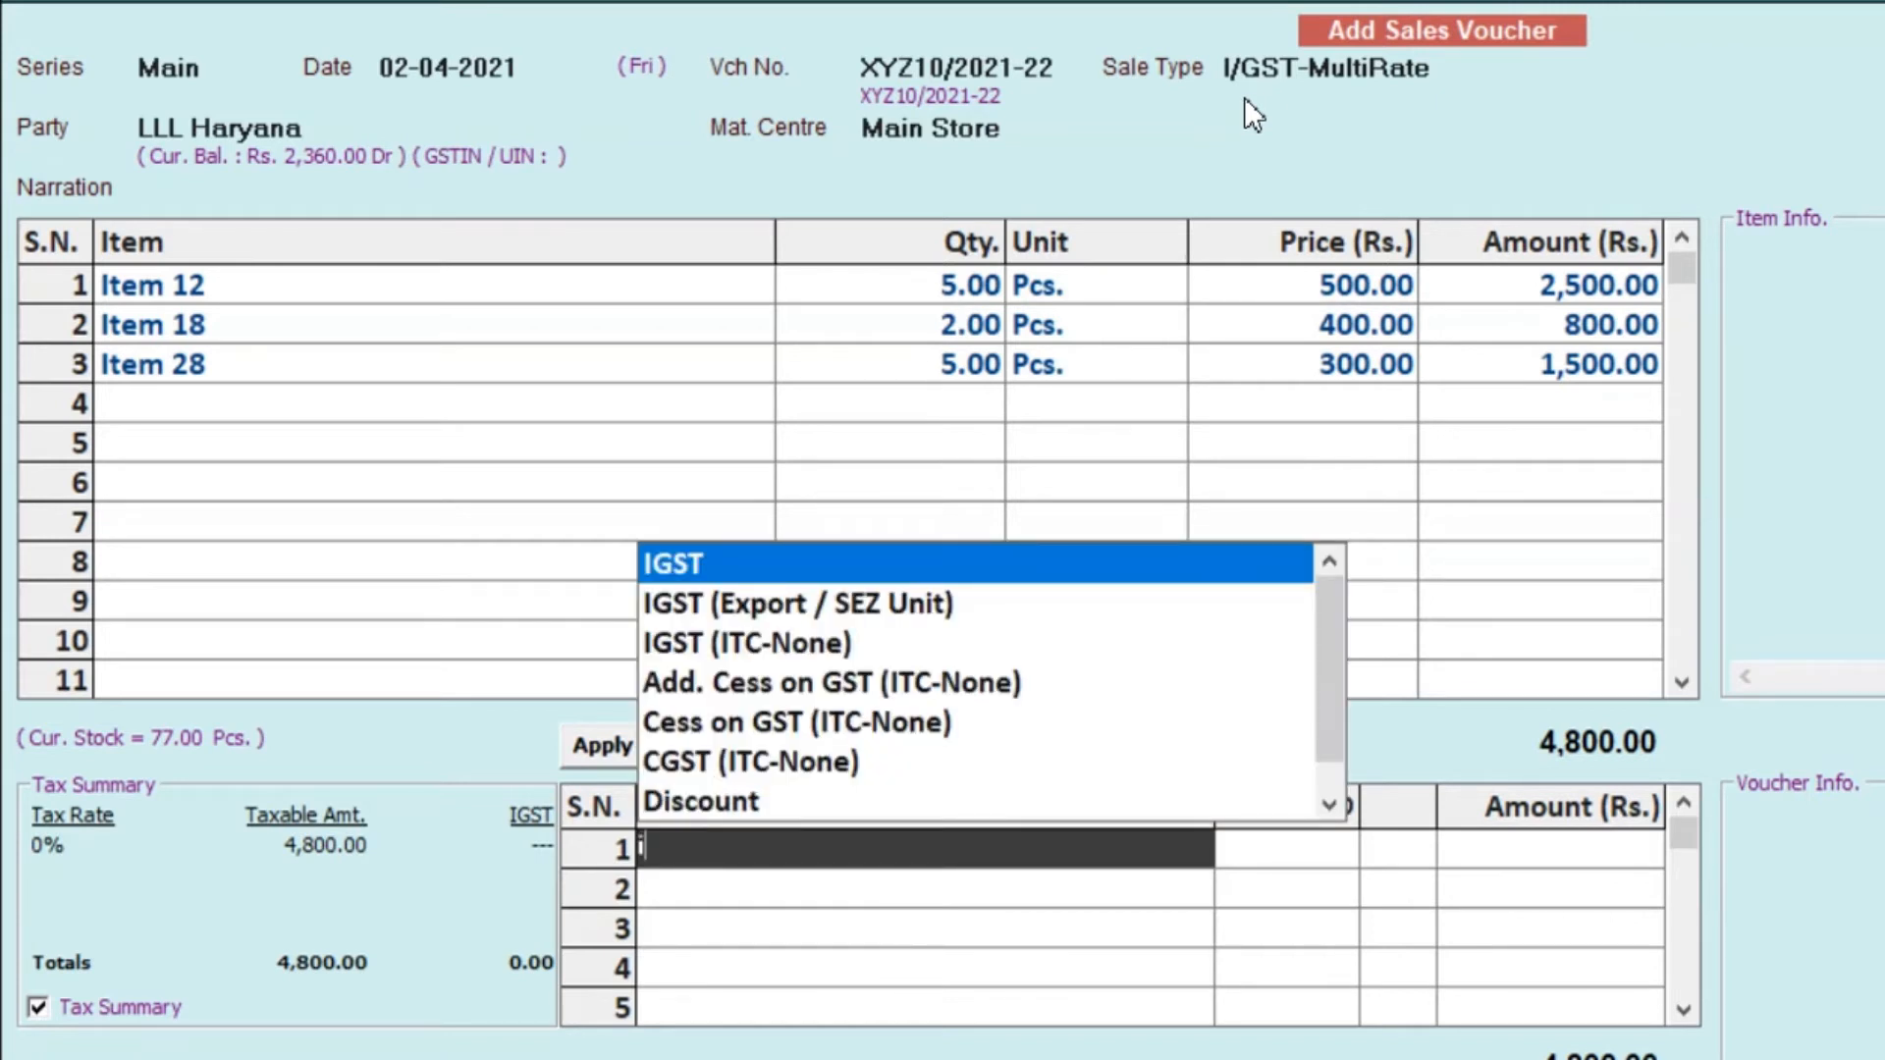
{"action": "key", "text": "Return"}
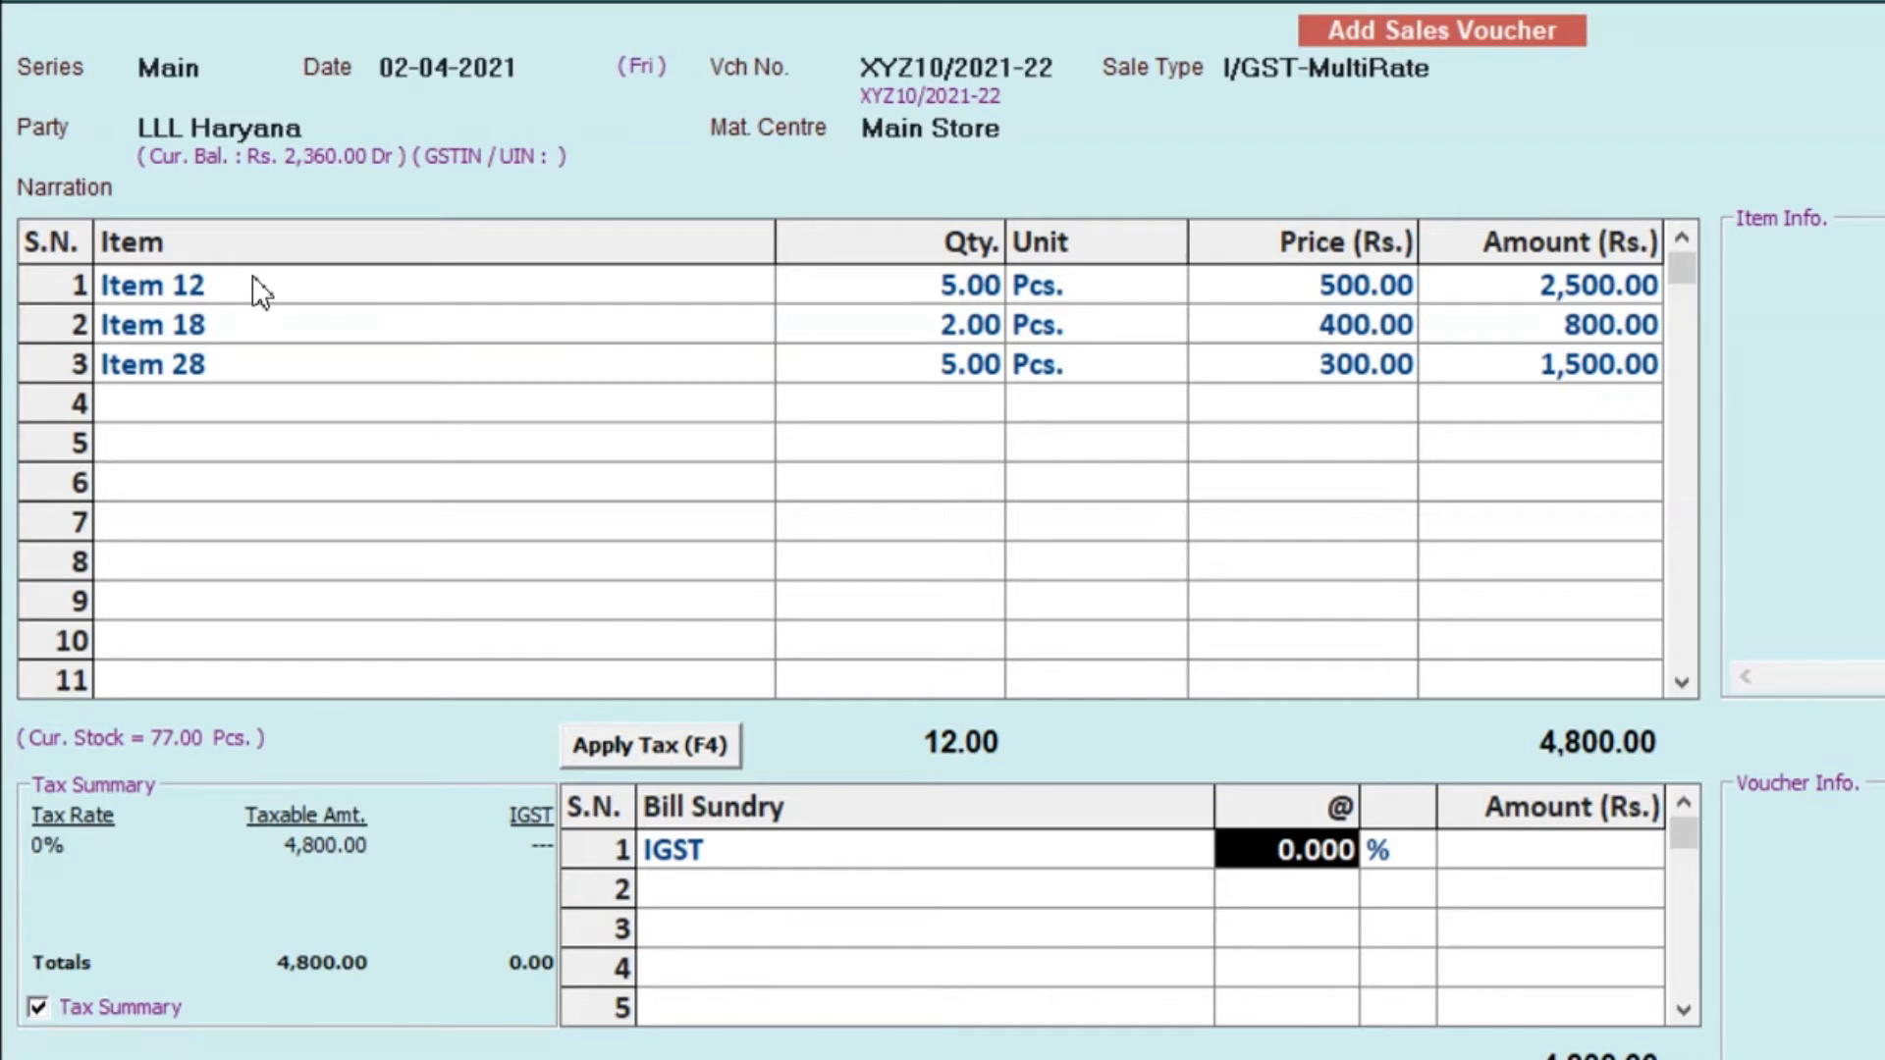
{"action": "type", "text": "12"}
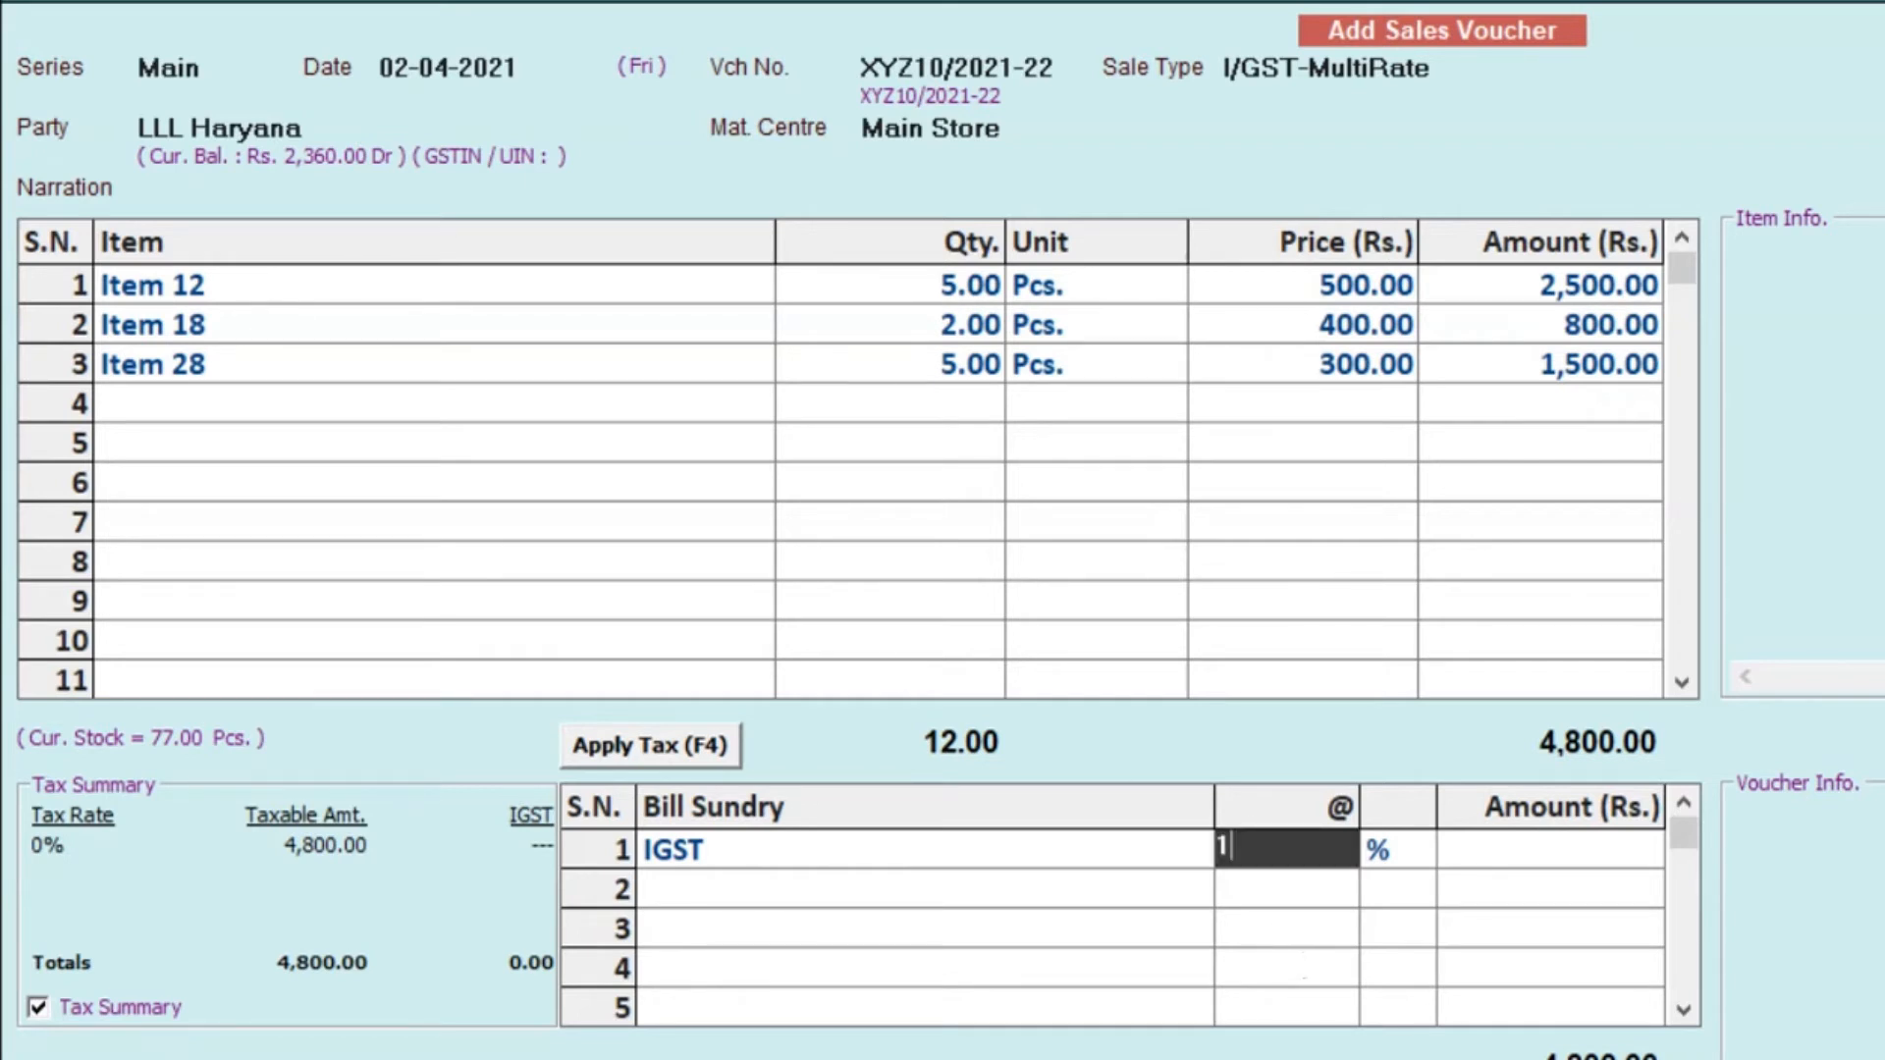
{"action": "key", "text": "Return"}
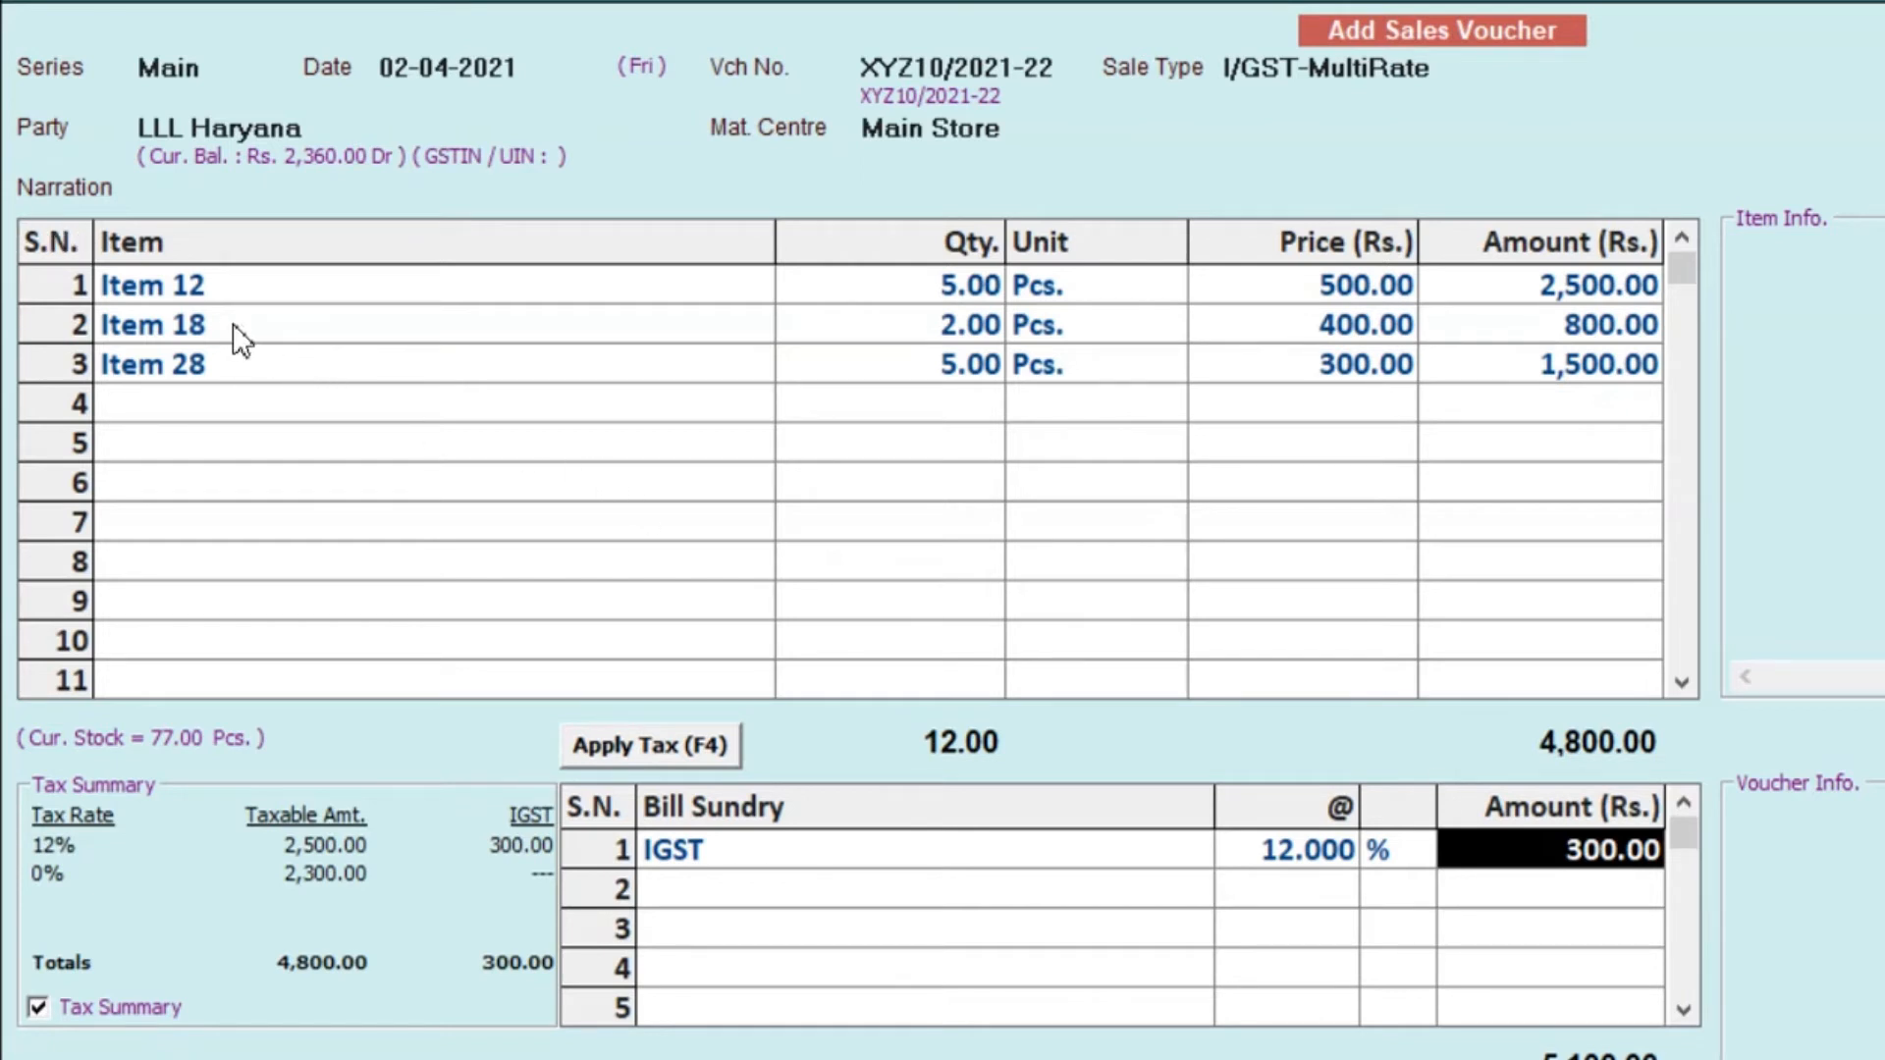
Add a second IGST bill sundry with a rate of 18%
{"action": "left_click", "coordinate": [690, 897]}
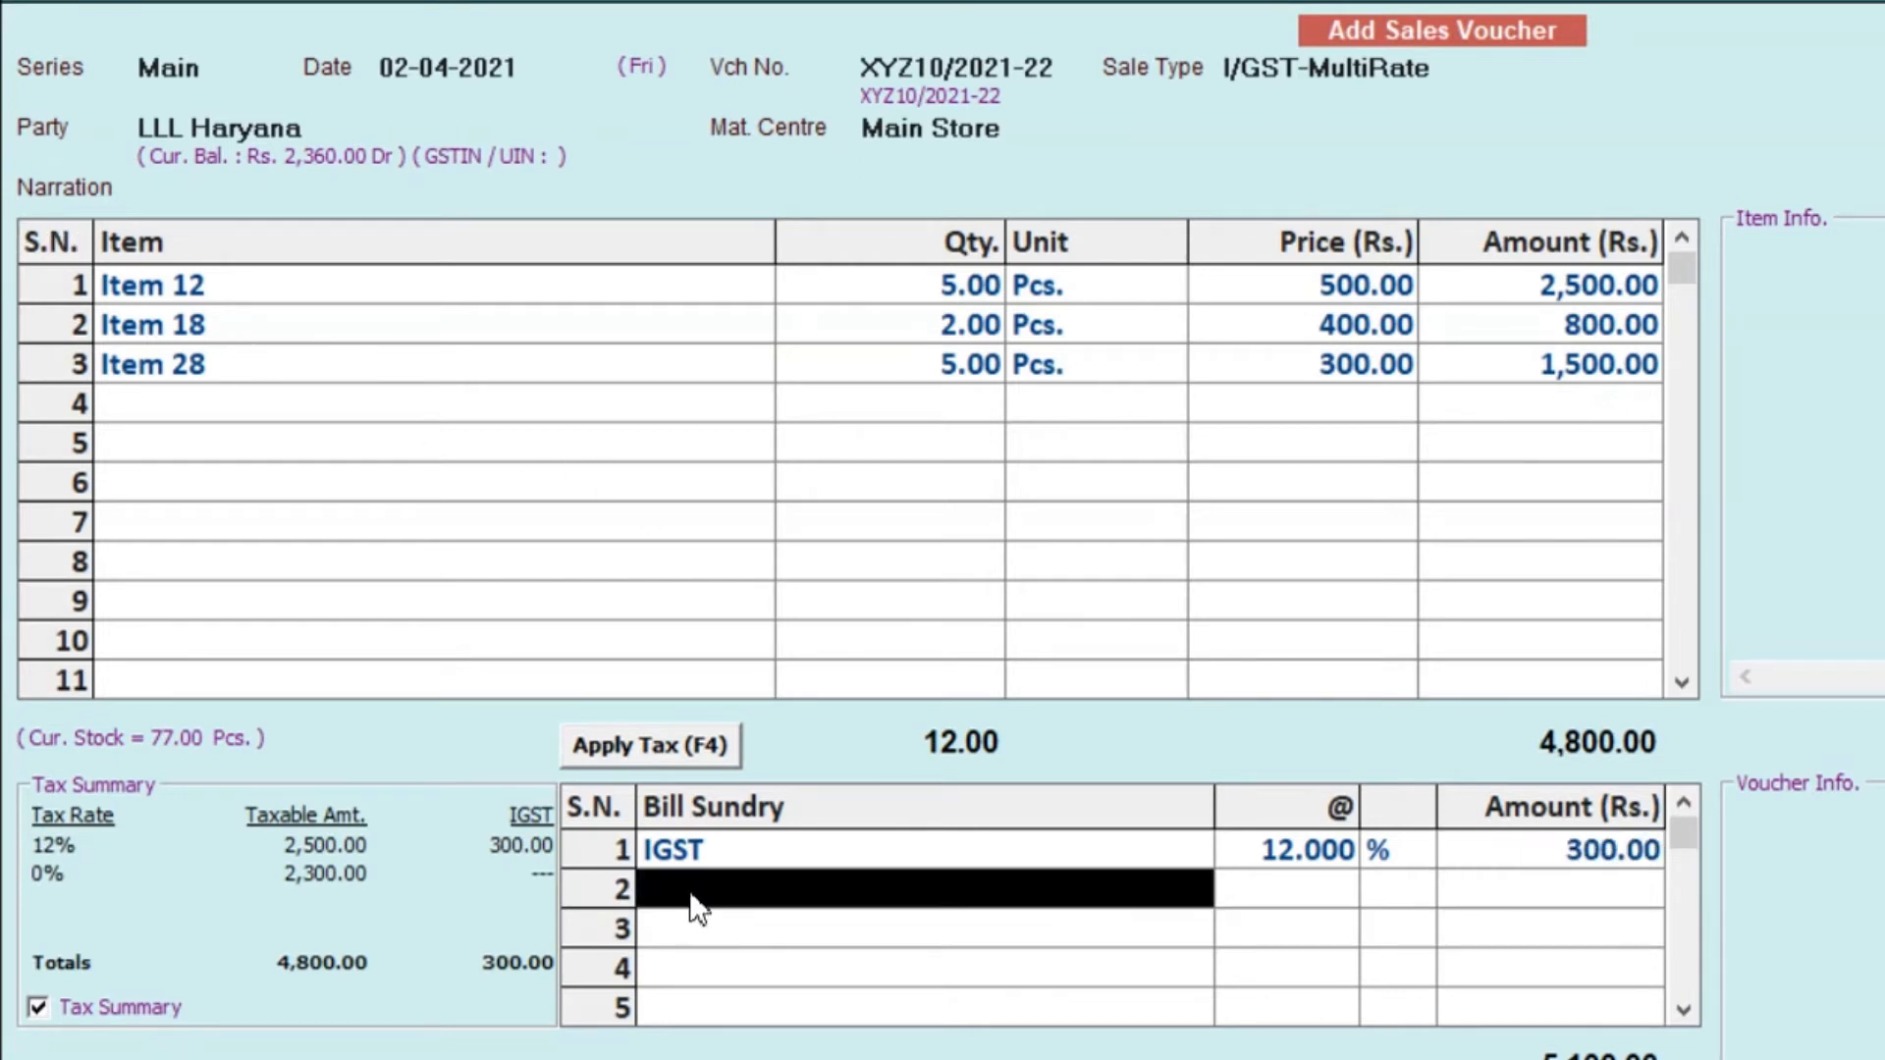
{"action": "key", "text": "Return"}
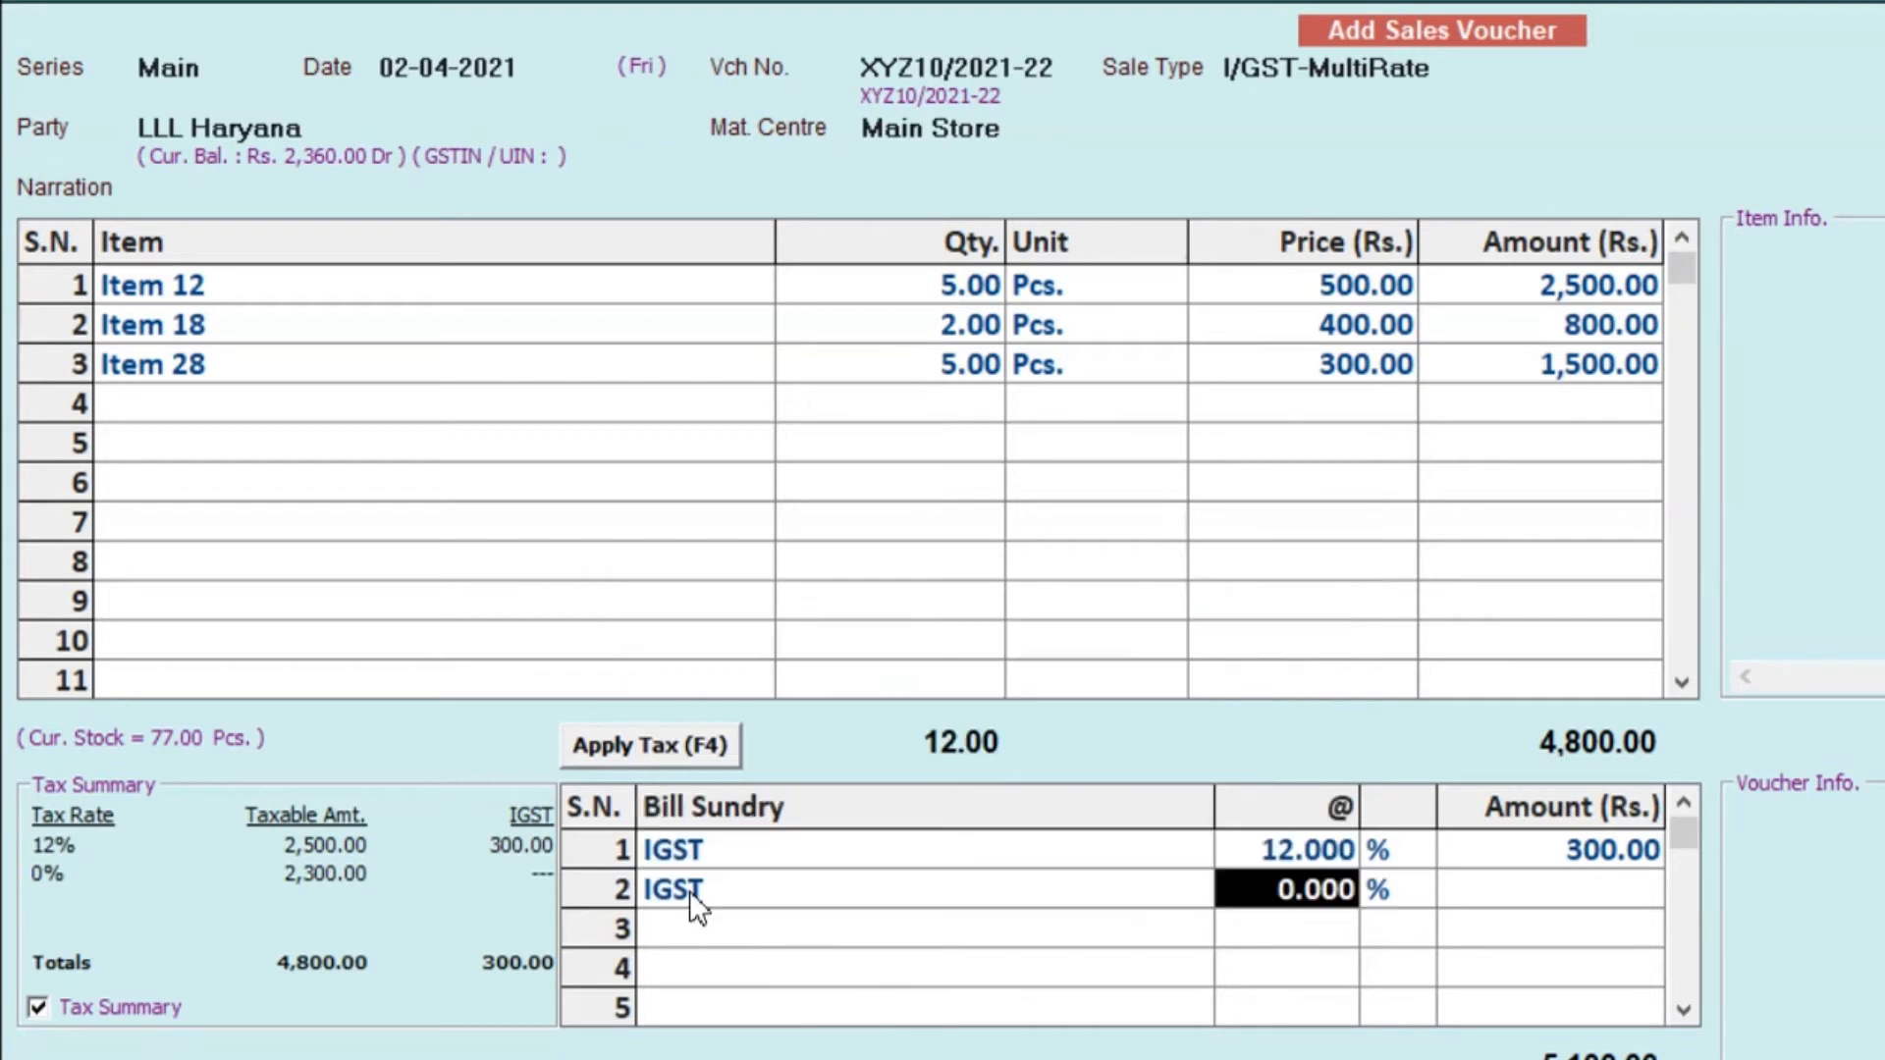
{"action": "type", "text": "18"}
{"action": "key", "text": "Return"}
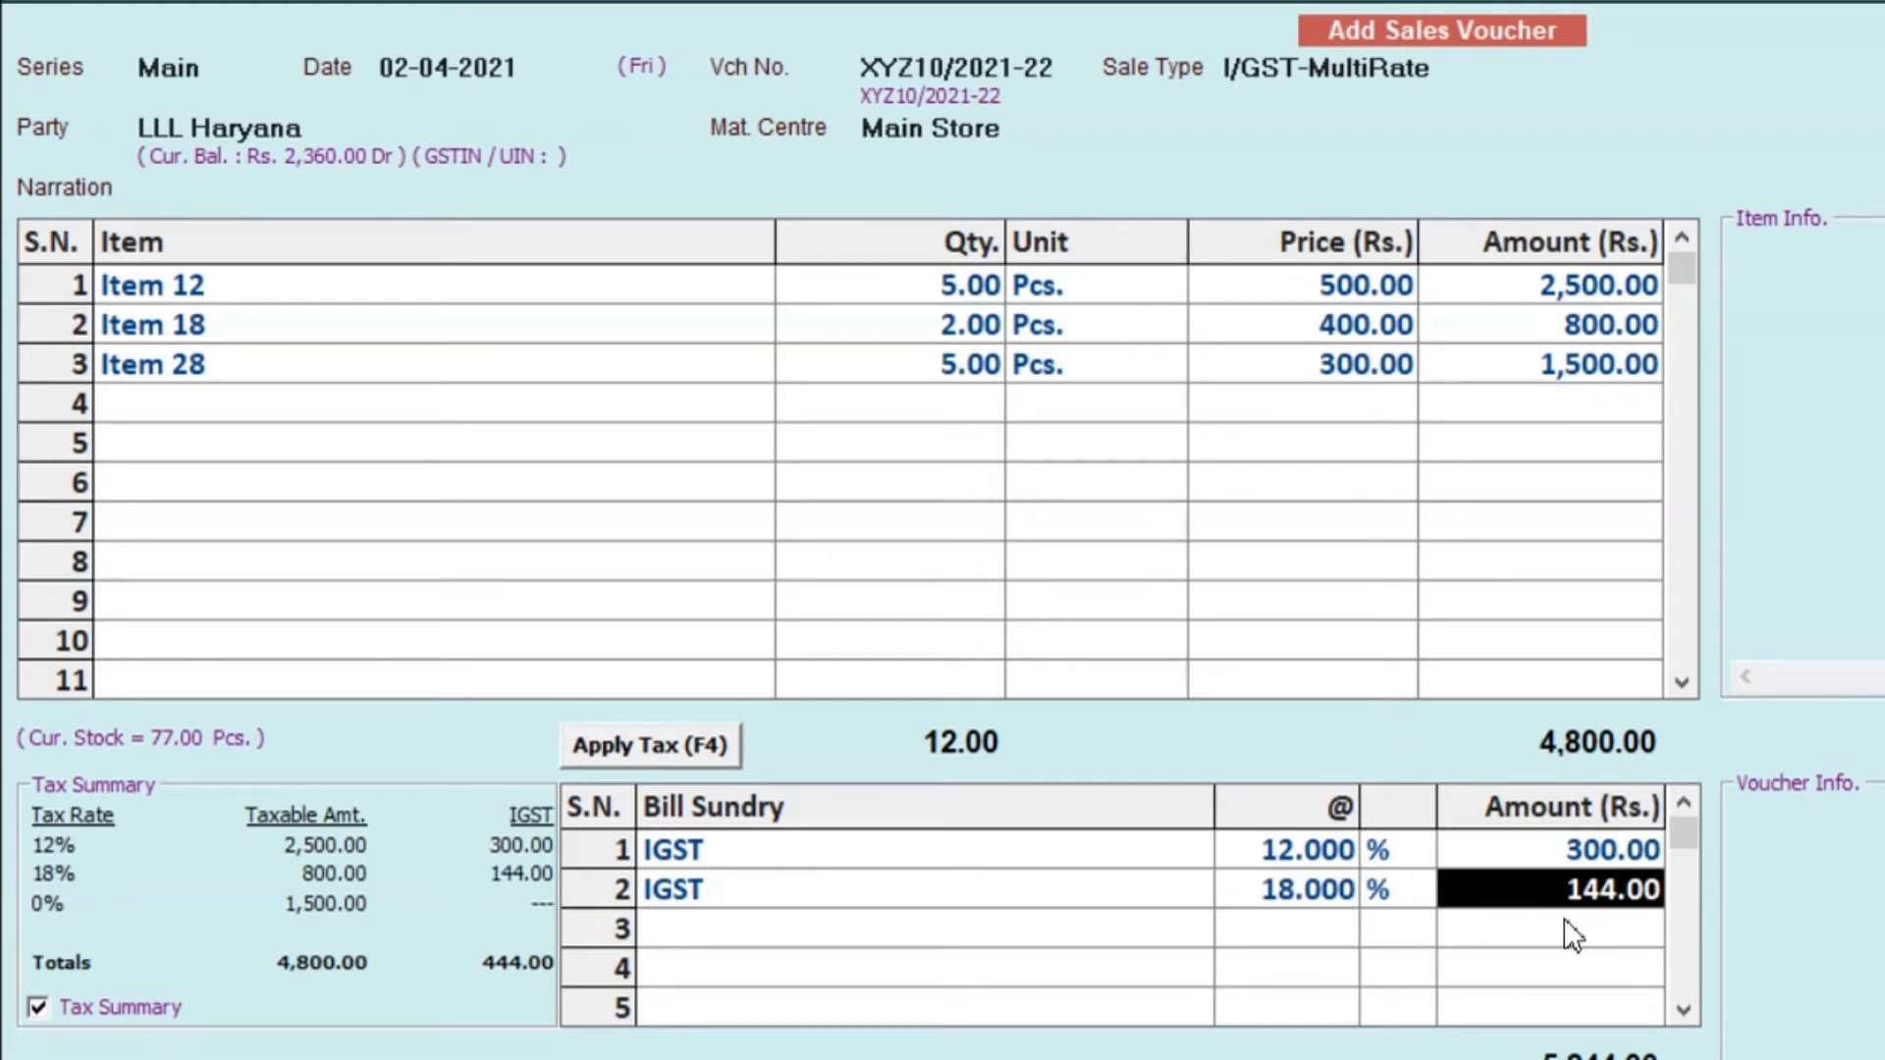
Add a third IGST bill sundry with a rate of 28% for Item 28
{"action": "left_click", "coordinate": [193, 359]}
{"action": "left_click", "coordinate": [677, 933]}
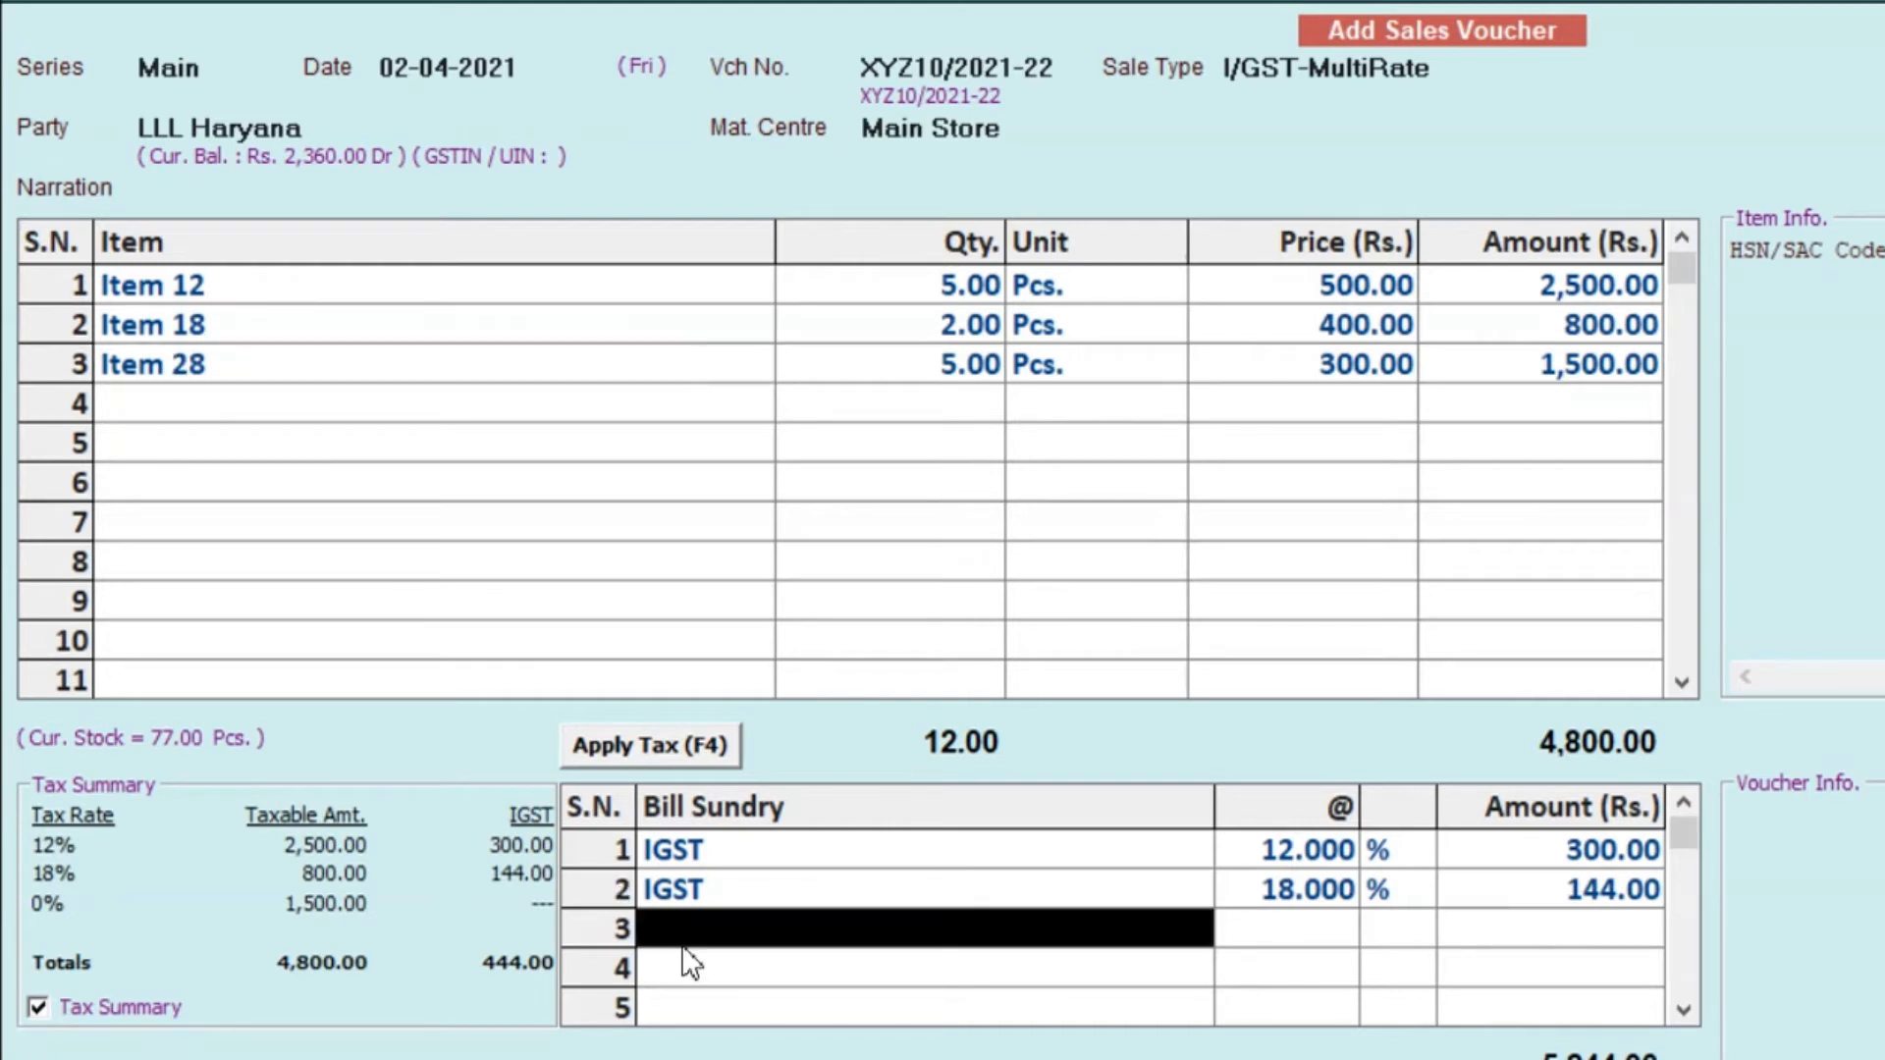
{"action": "key", "text": "Return"}
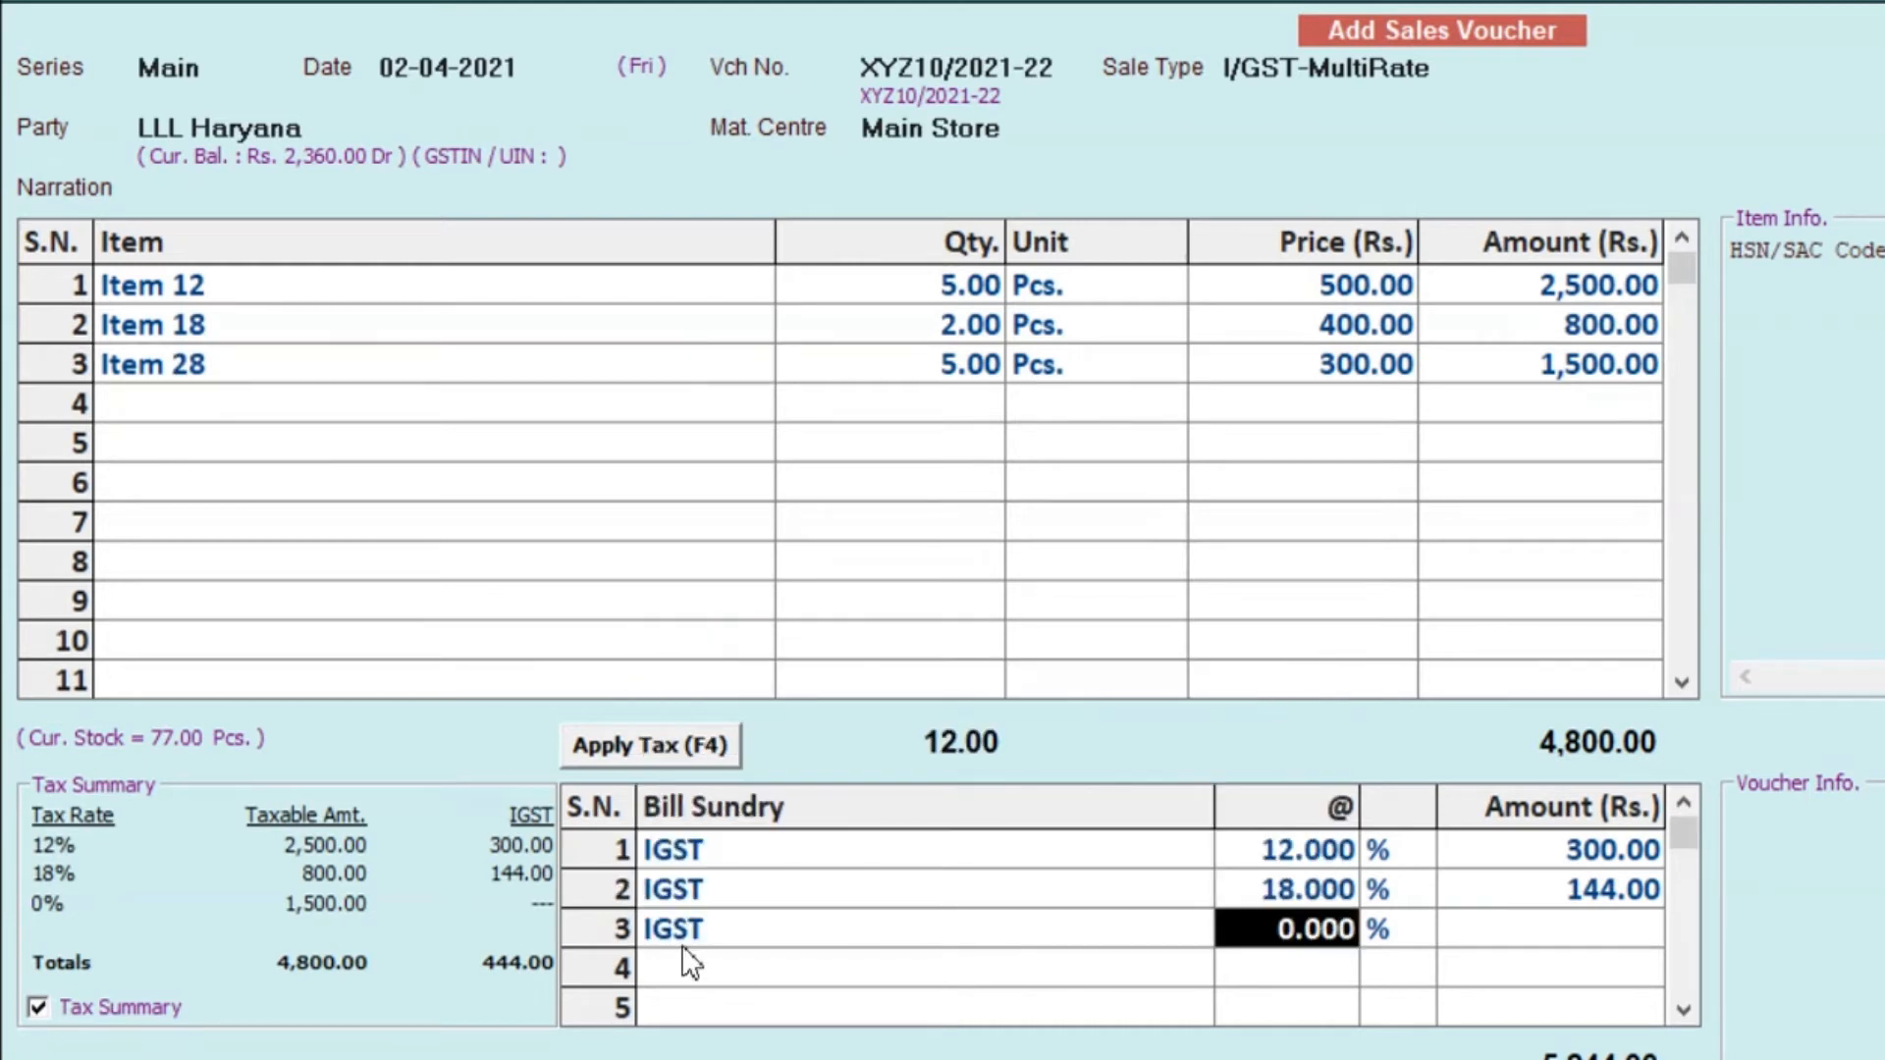
{"action": "type", "text": "28"}
{"action": "key", "text": "Return"}
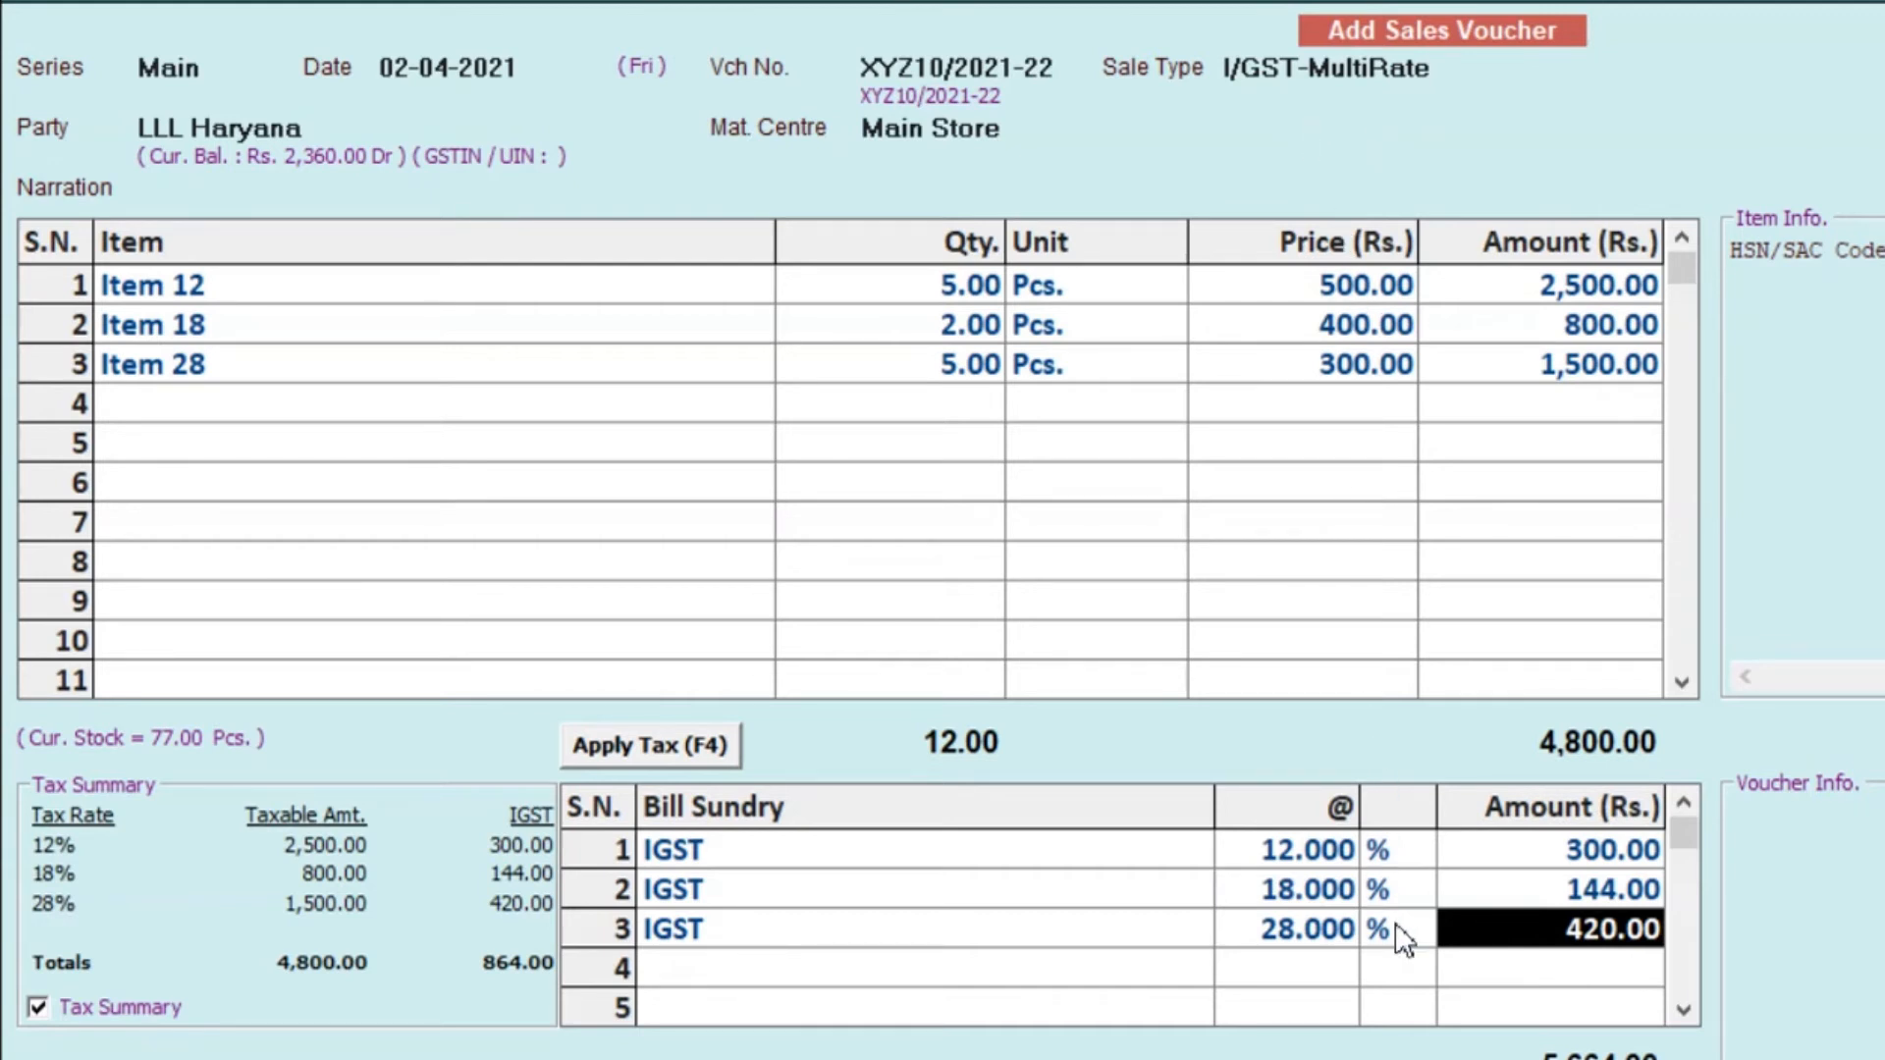
Save the interstate sales voucher with its full amount adjusted as a New Ref., and preview its invoice in the STANDARD format
{"action": "key", "text": "Return"}
{"action": "key", "text": "Return"}
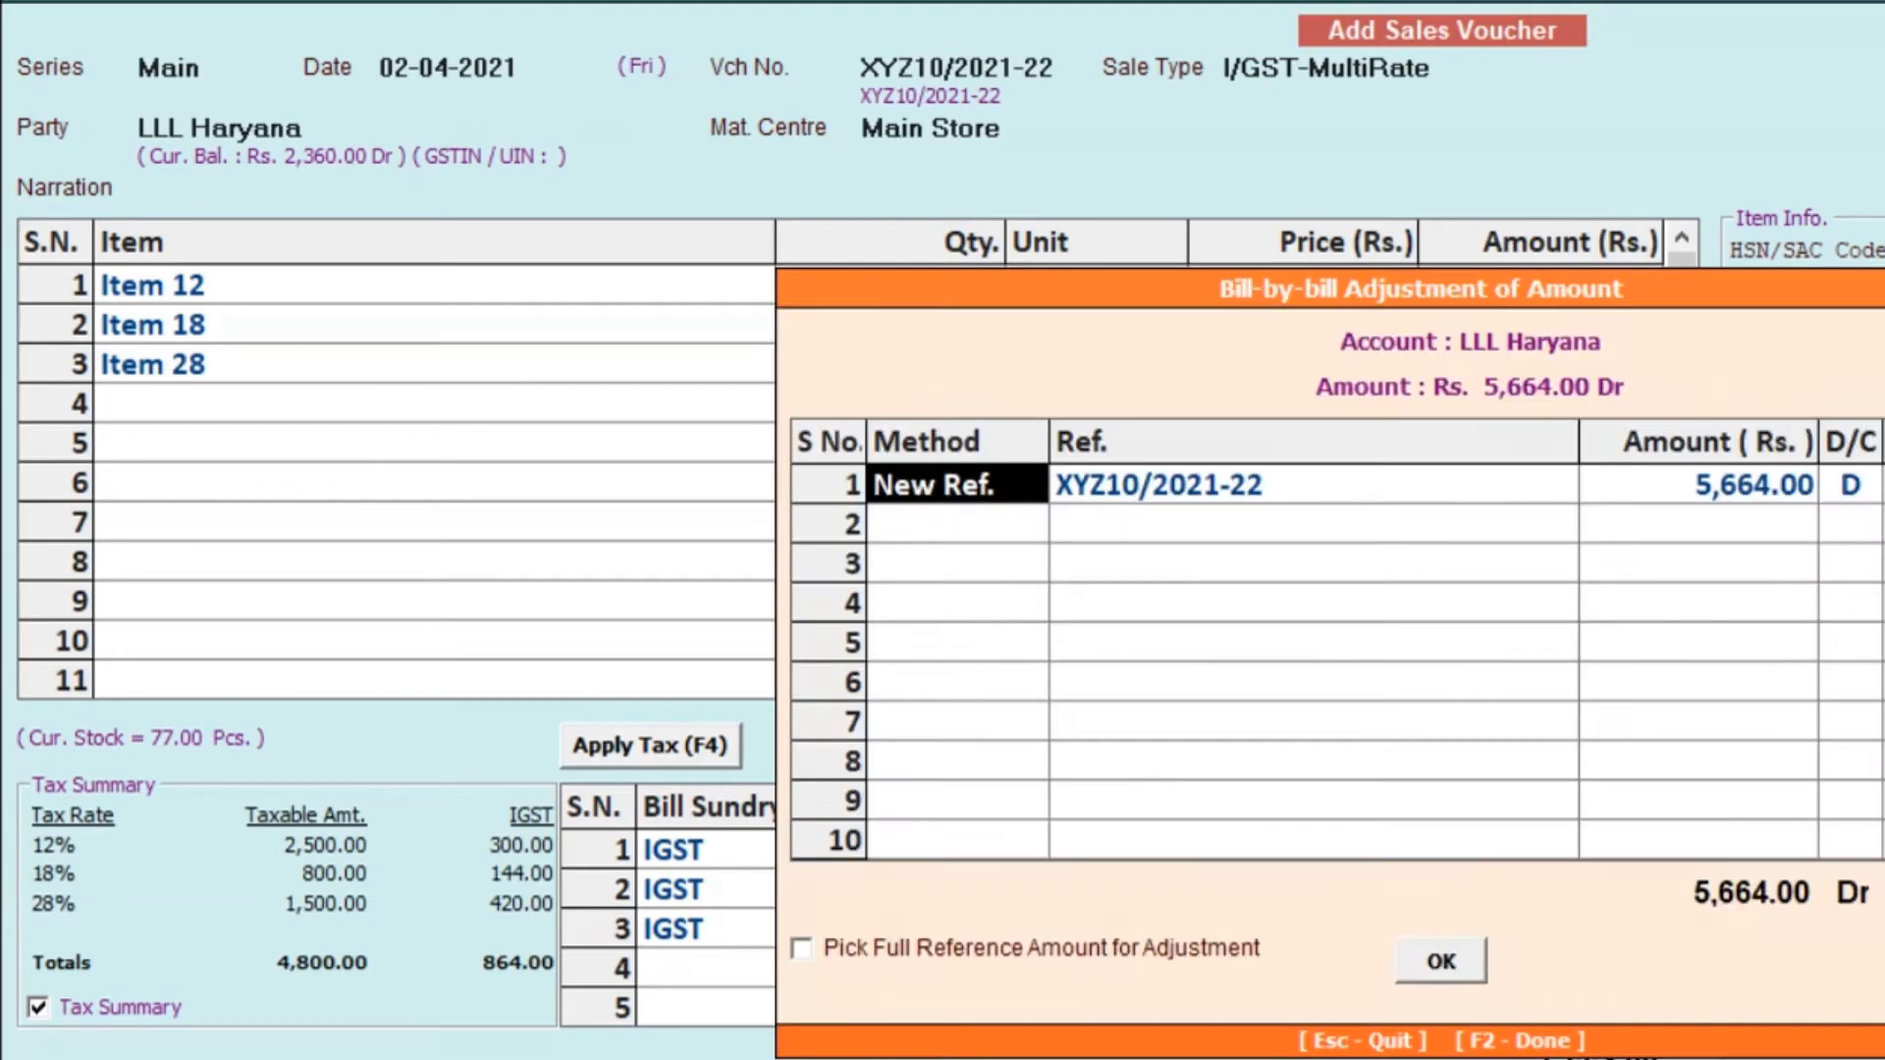
{"action": "left_click", "coordinate": [939, 706]}
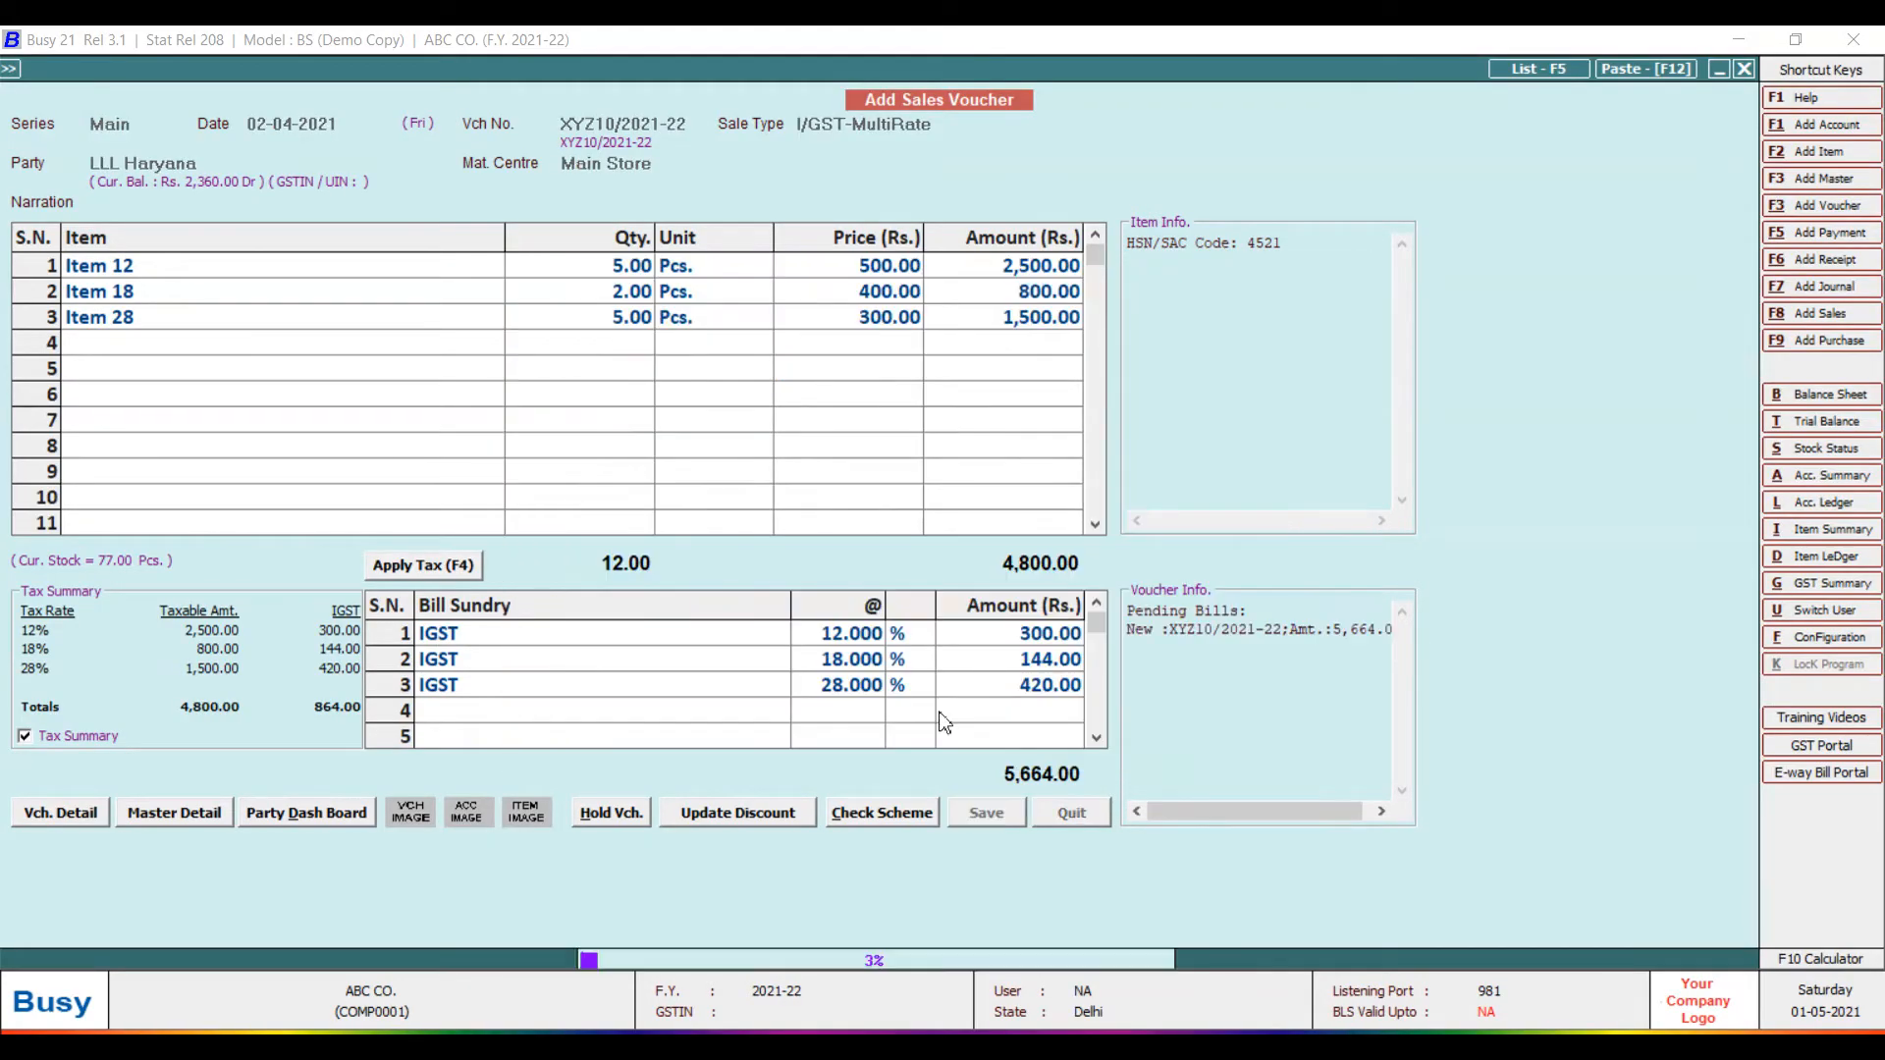
{"action": "key", "text": "Return"}
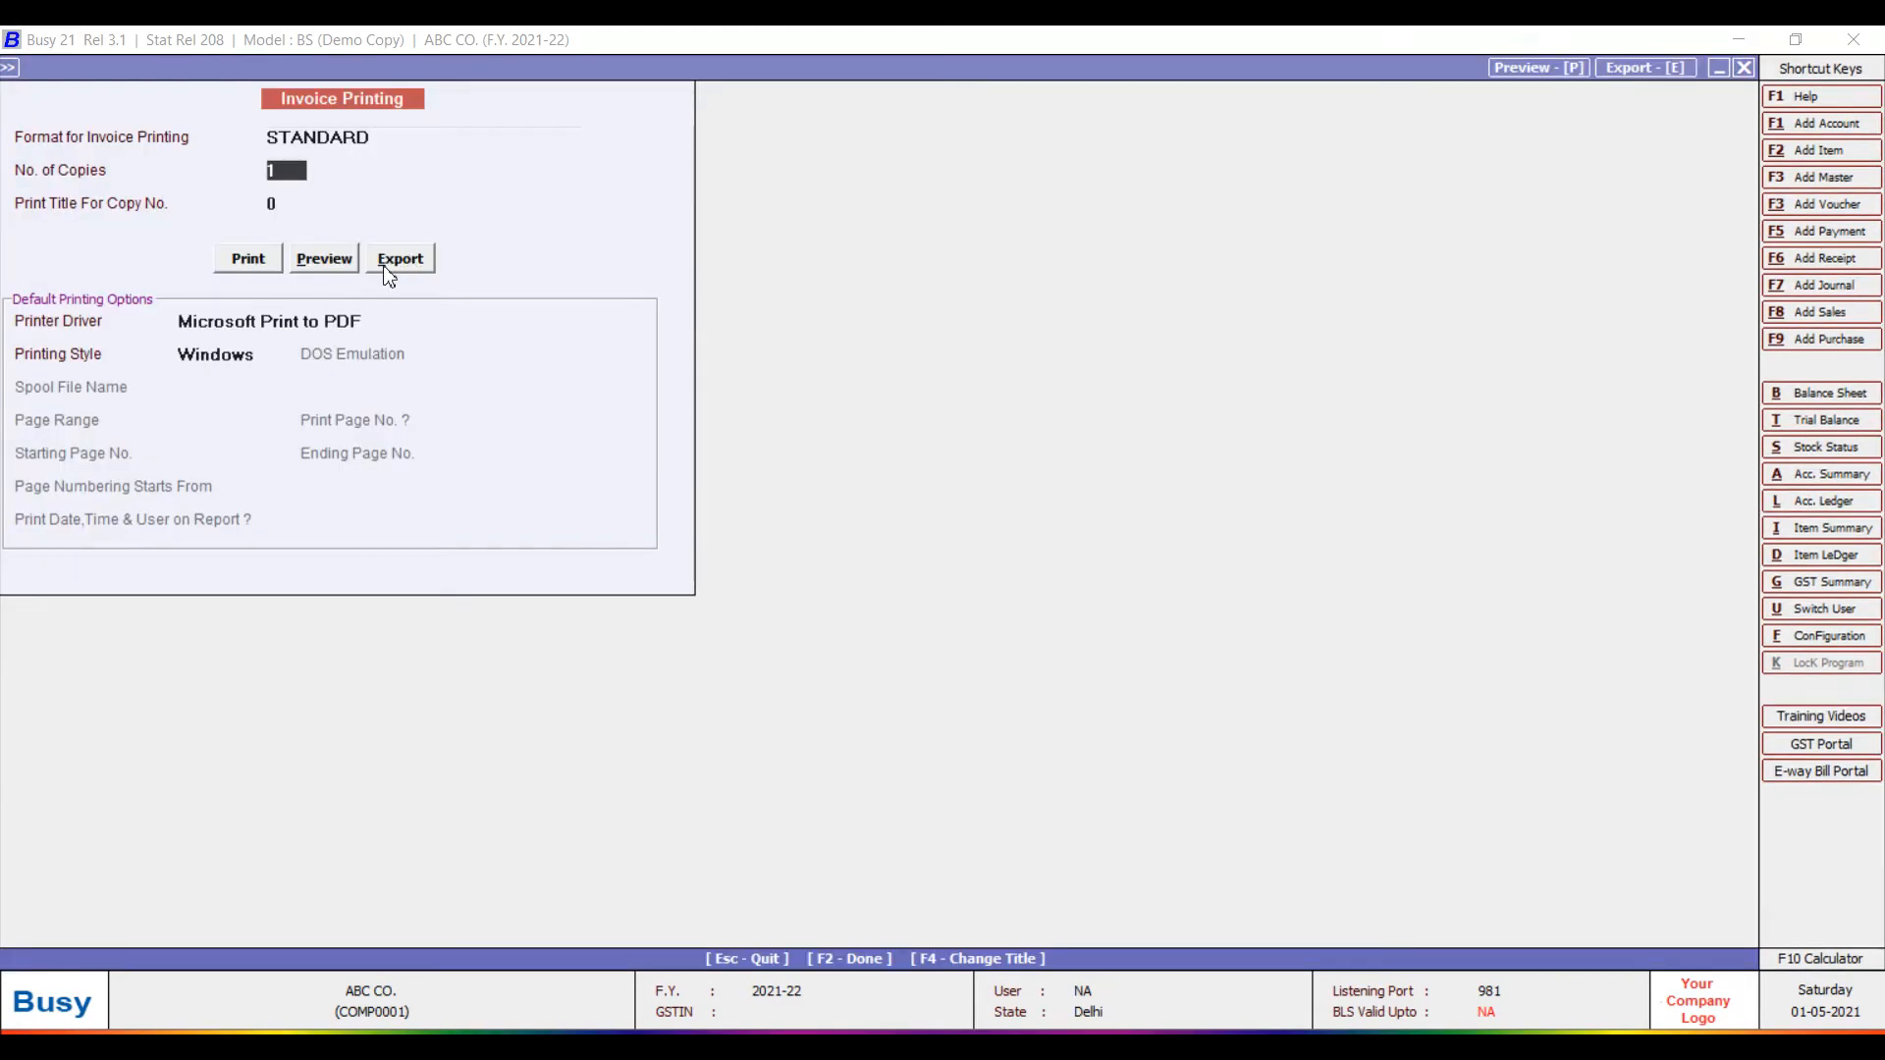
{"action": "left_click", "coordinate": [325, 258]}
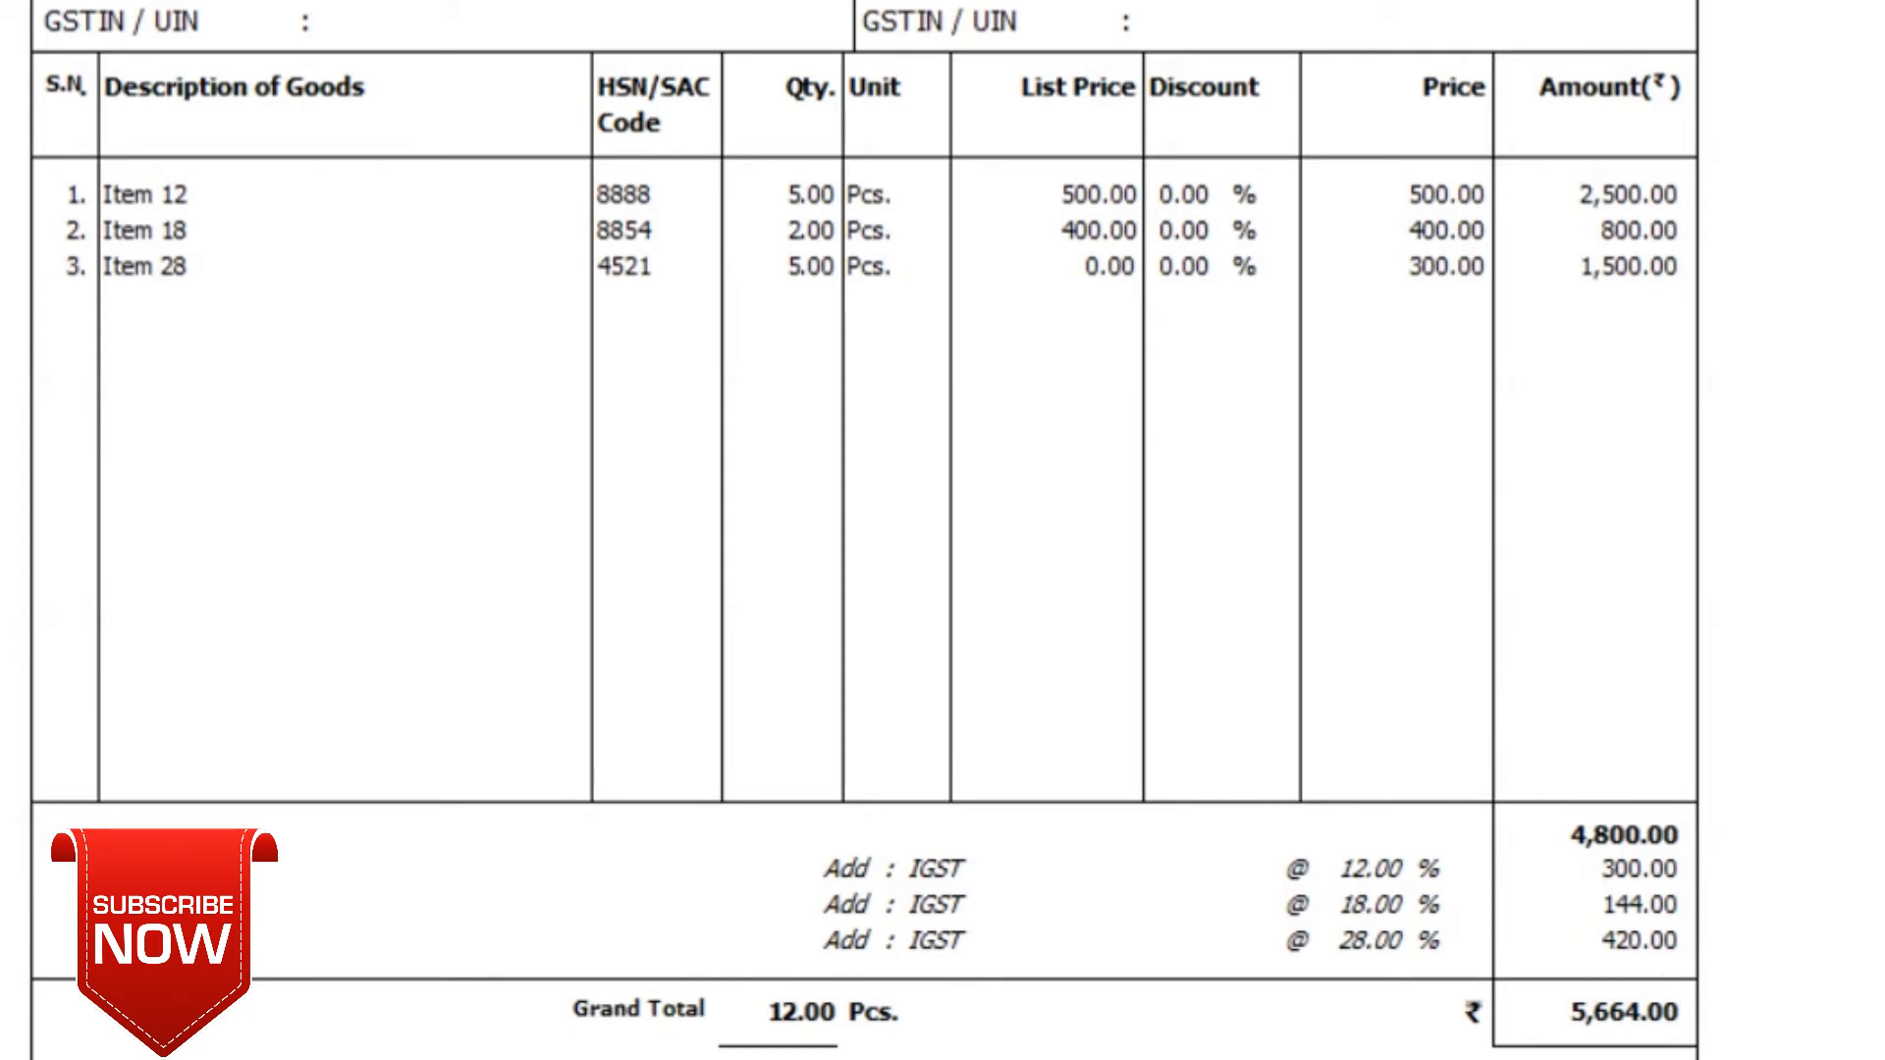
Examine the invoice's IGST lines and tax-rate summary down to the signature block, and close the preview
{"action": "scroll", "coordinate": [943, 531], "scroll_direction": "down", "scroll_amount": 7}
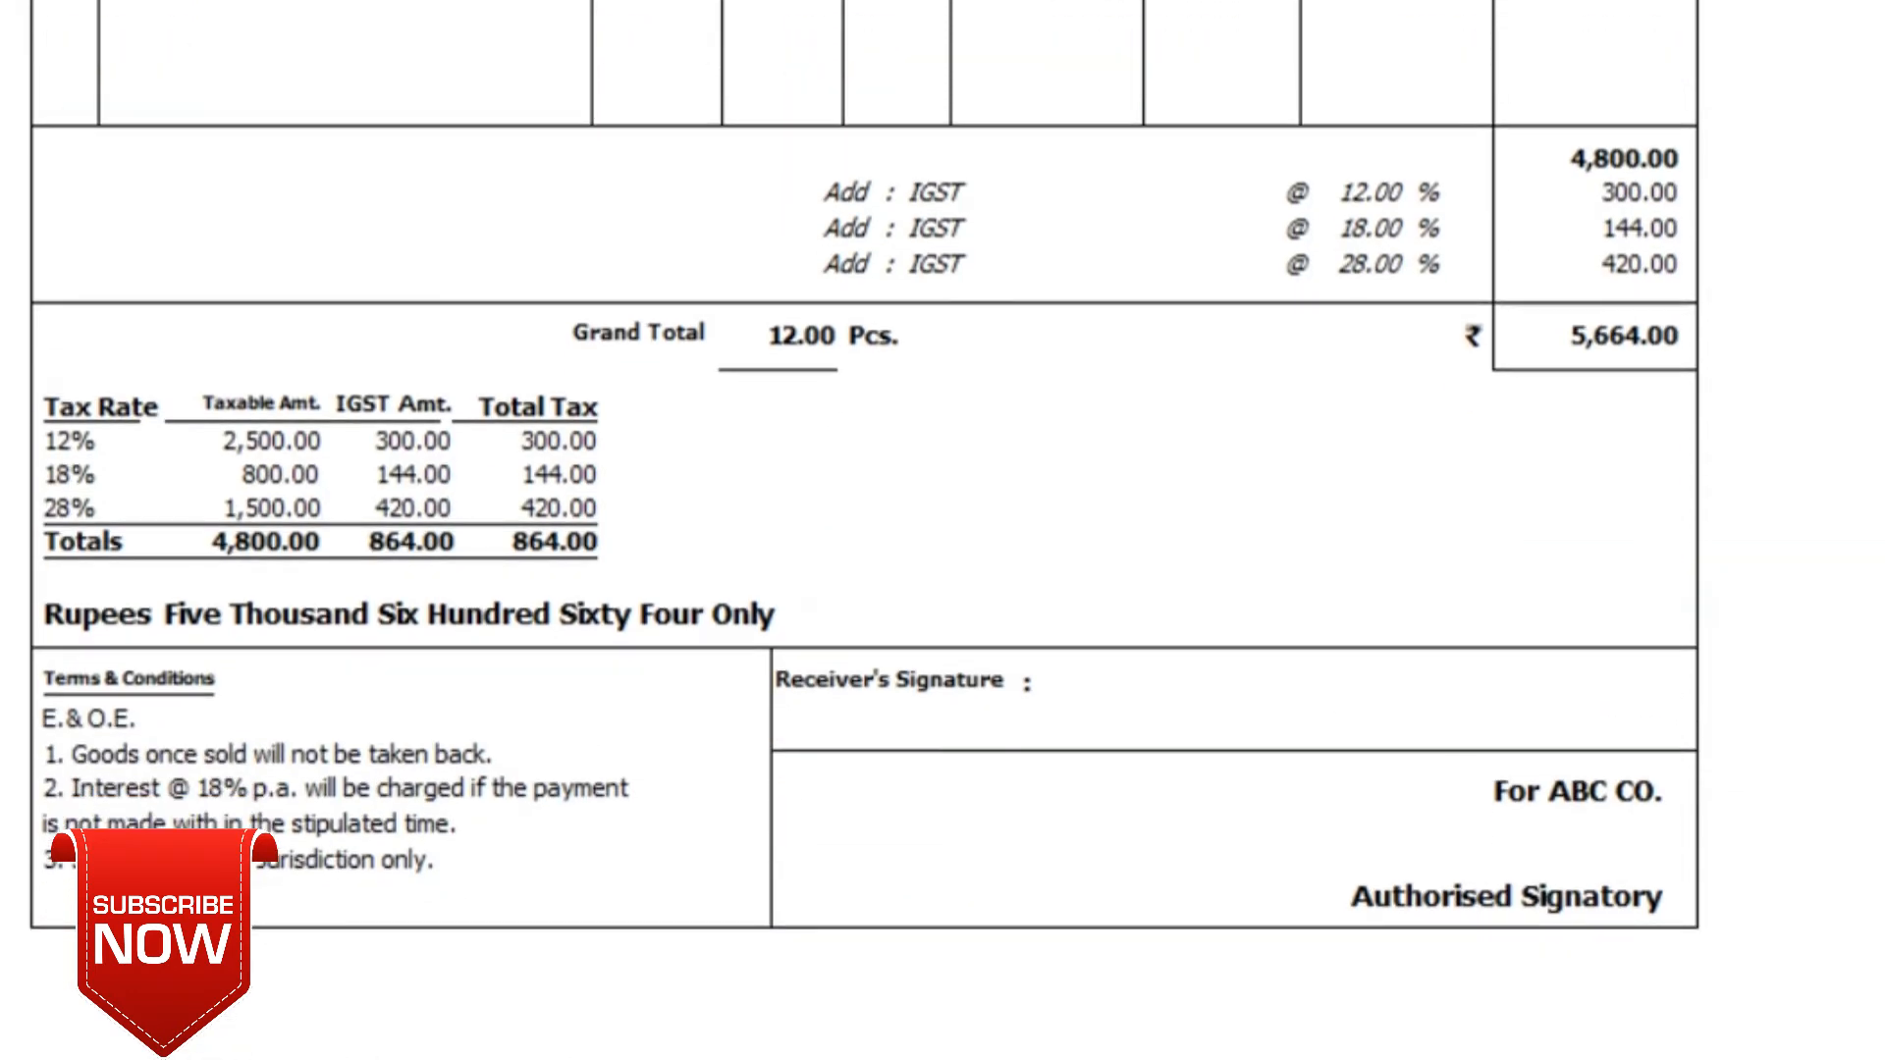
{"action": "scroll", "coordinate": [943, 531], "scroll_direction": "down", "scroll_amount": 2}
{"action": "scroll", "coordinate": [943, 531], "scroll_direction": "down", "scroll_amount": 1}
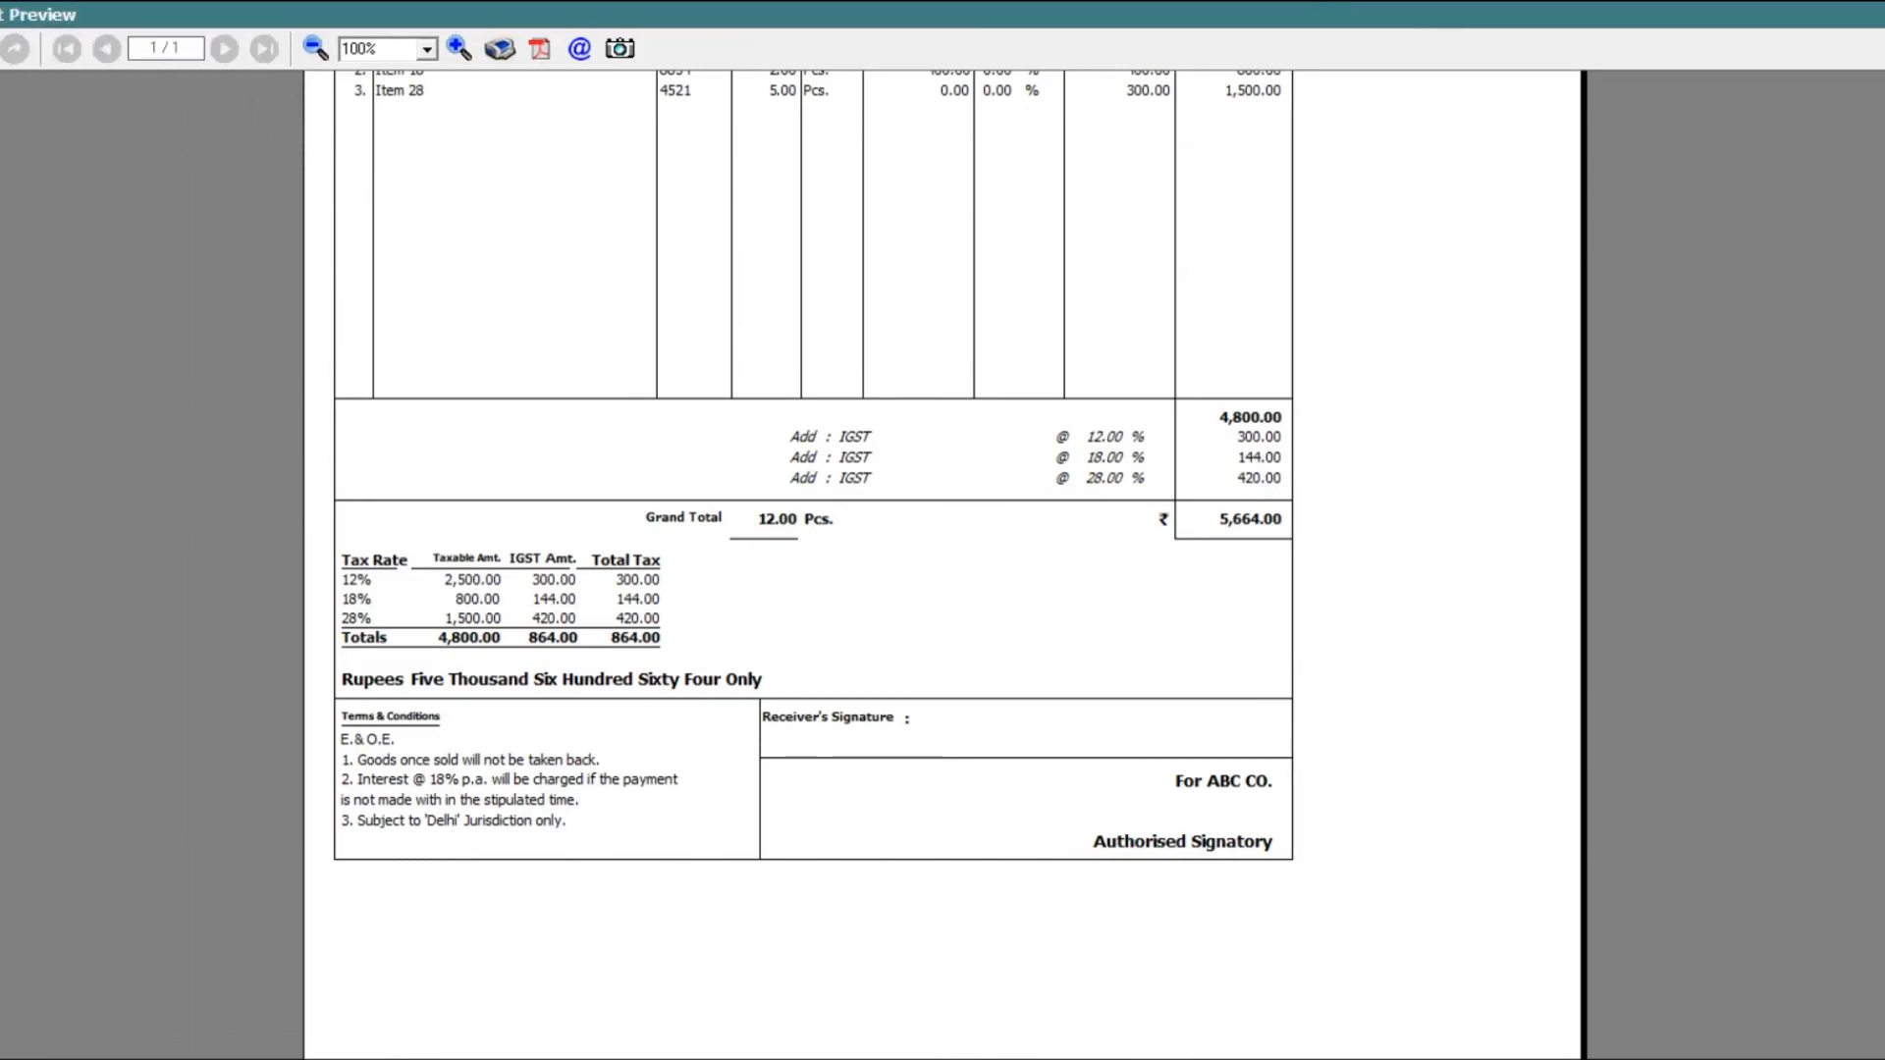
{"action": "key", "text": "Escape"}
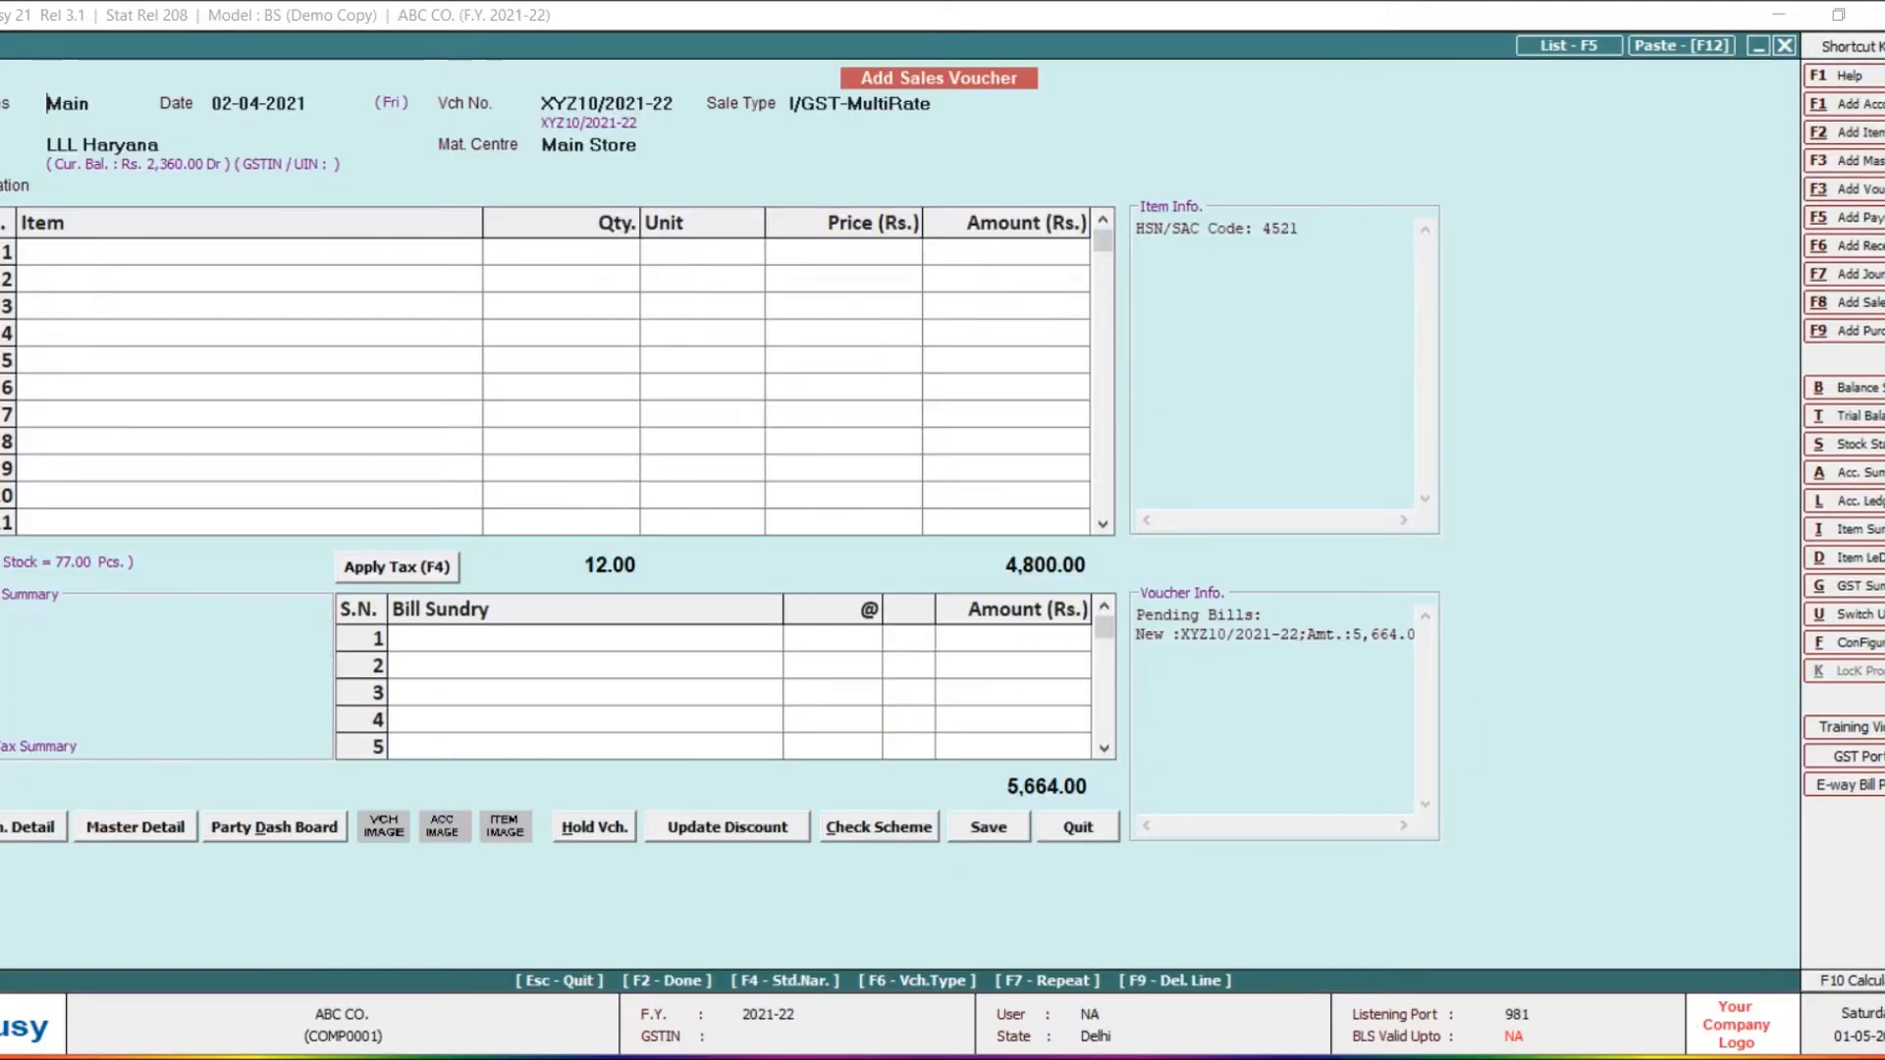
Leave voucher entry and open the saved interstate LLL Haryana sales voucher for modification
{"action": "key", "text": "Escape"}
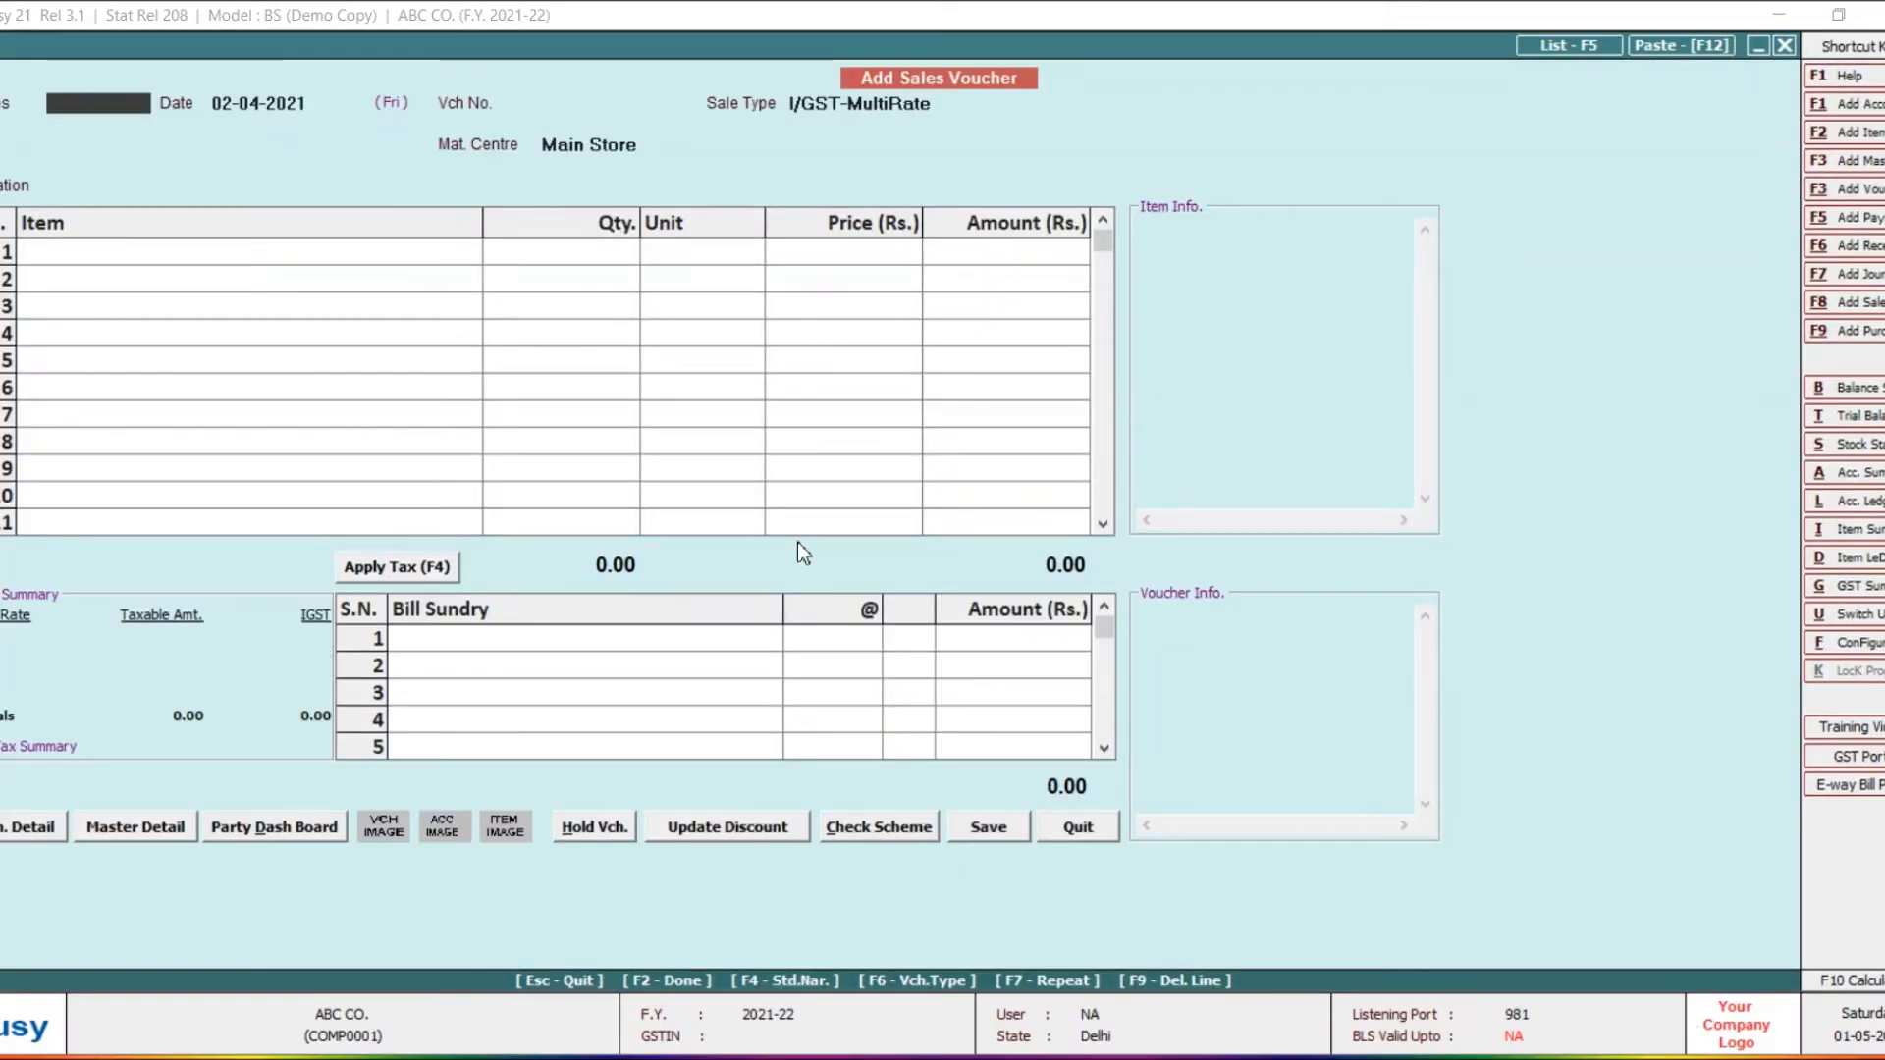
{"action": "key", "text": "Escape"}
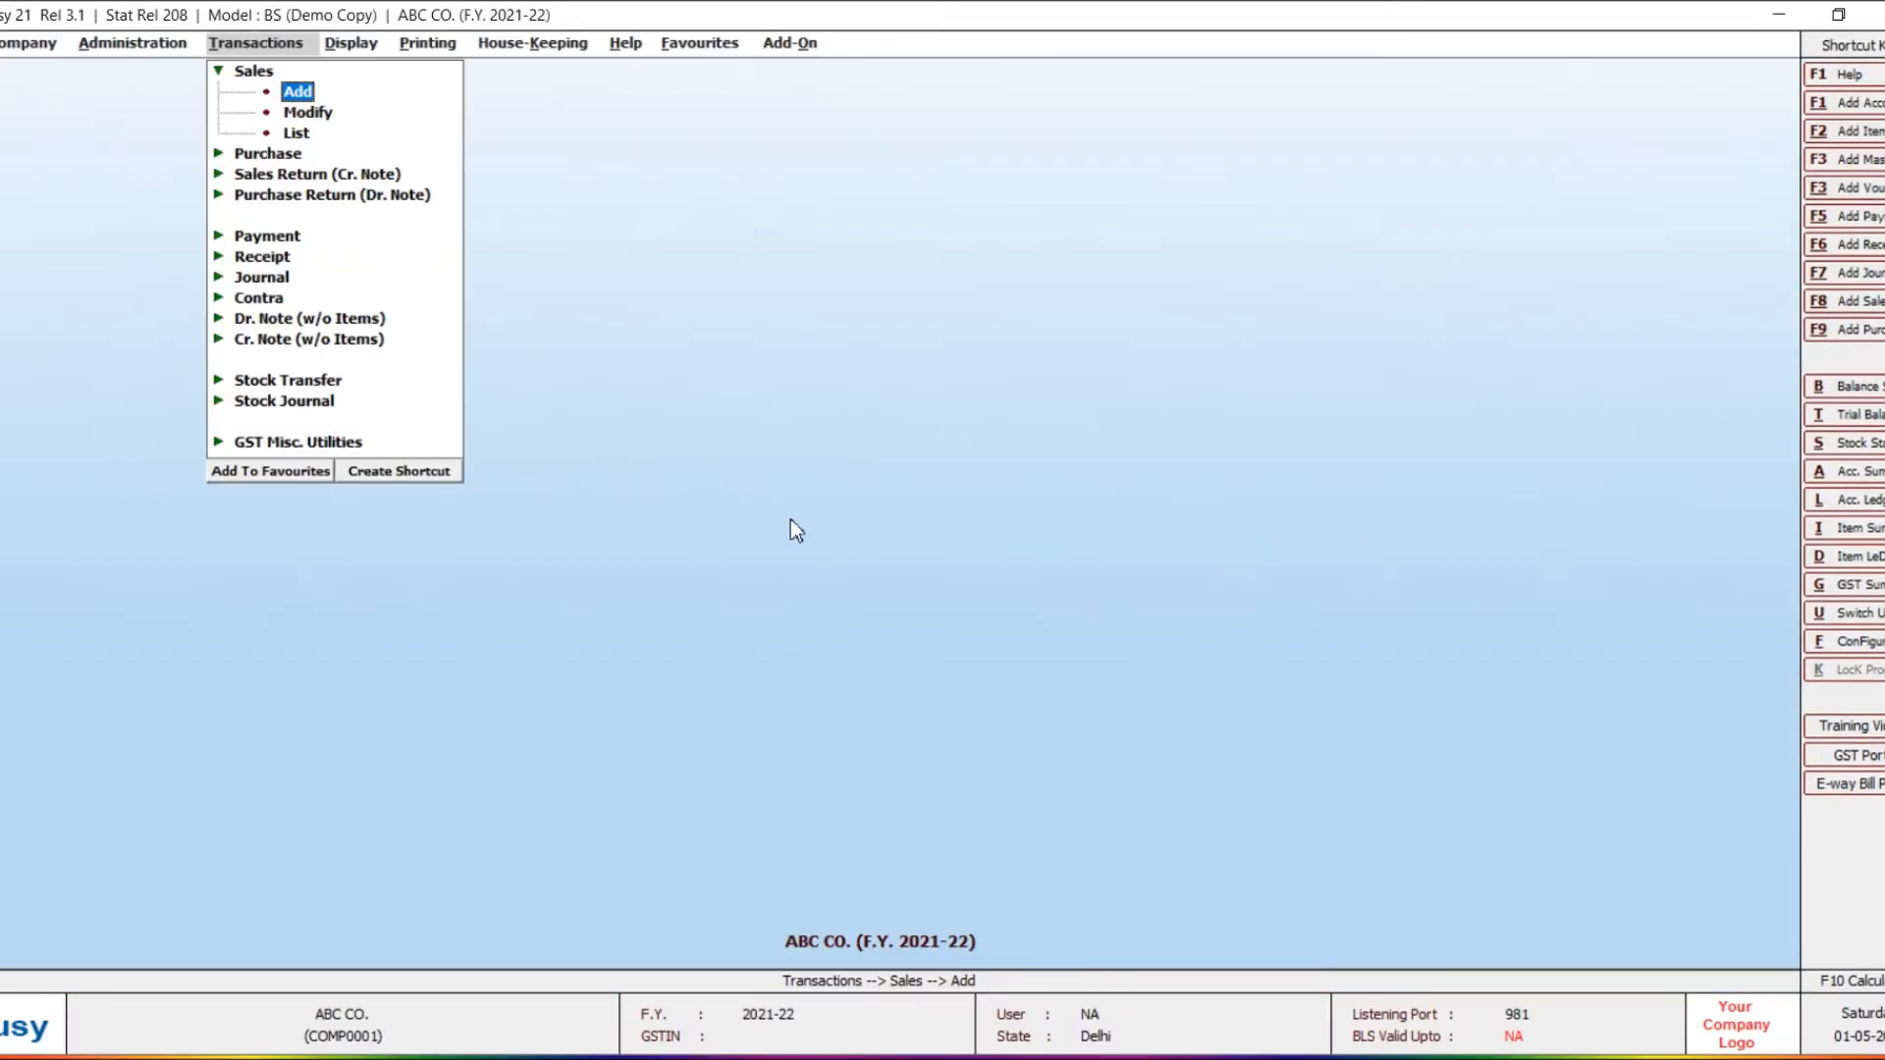
{"action": "double_click", "coordinate": [308, 111]}
{"action": "key", "text": "Return"}
{"action": "key", "text": "Return"}
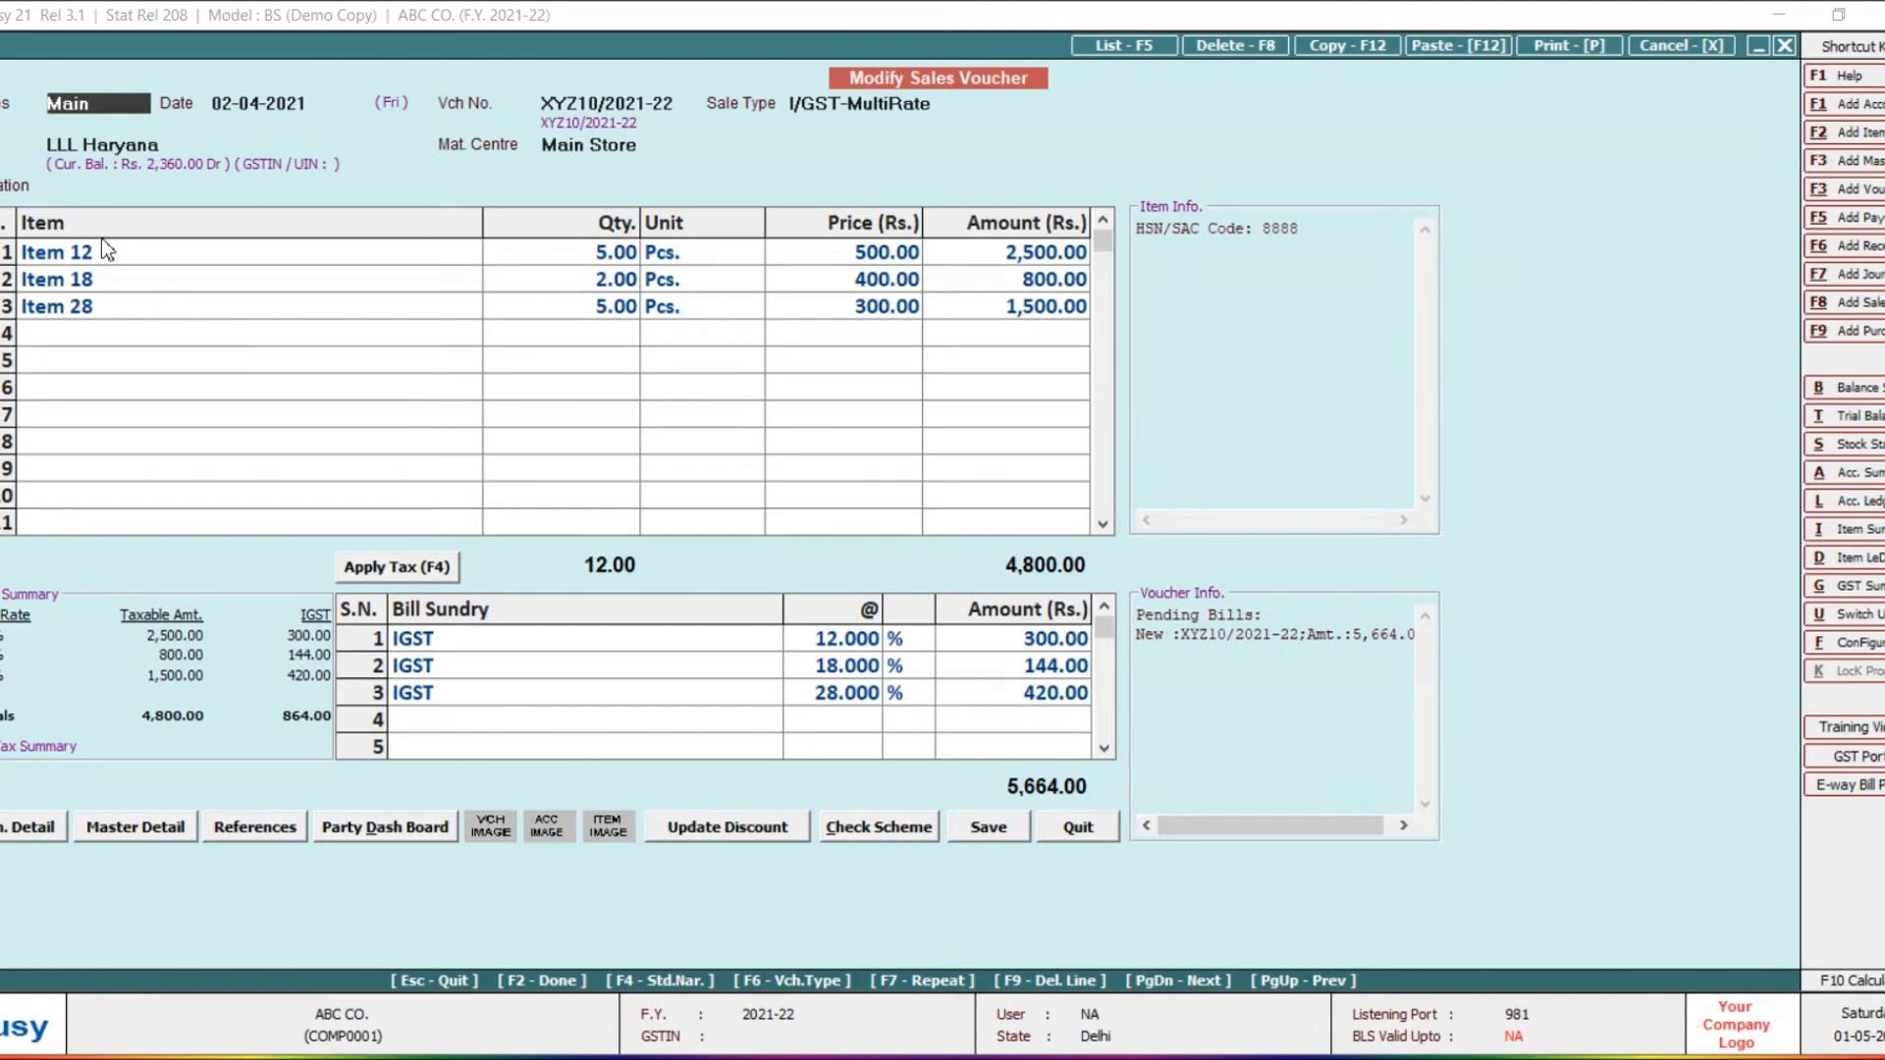
Add a fourth line to the sales voucher for Item 12 with 2 Pcs. at Rs. 500 and no discount
{"action": "left_click", "coordinate": [83, 331]}
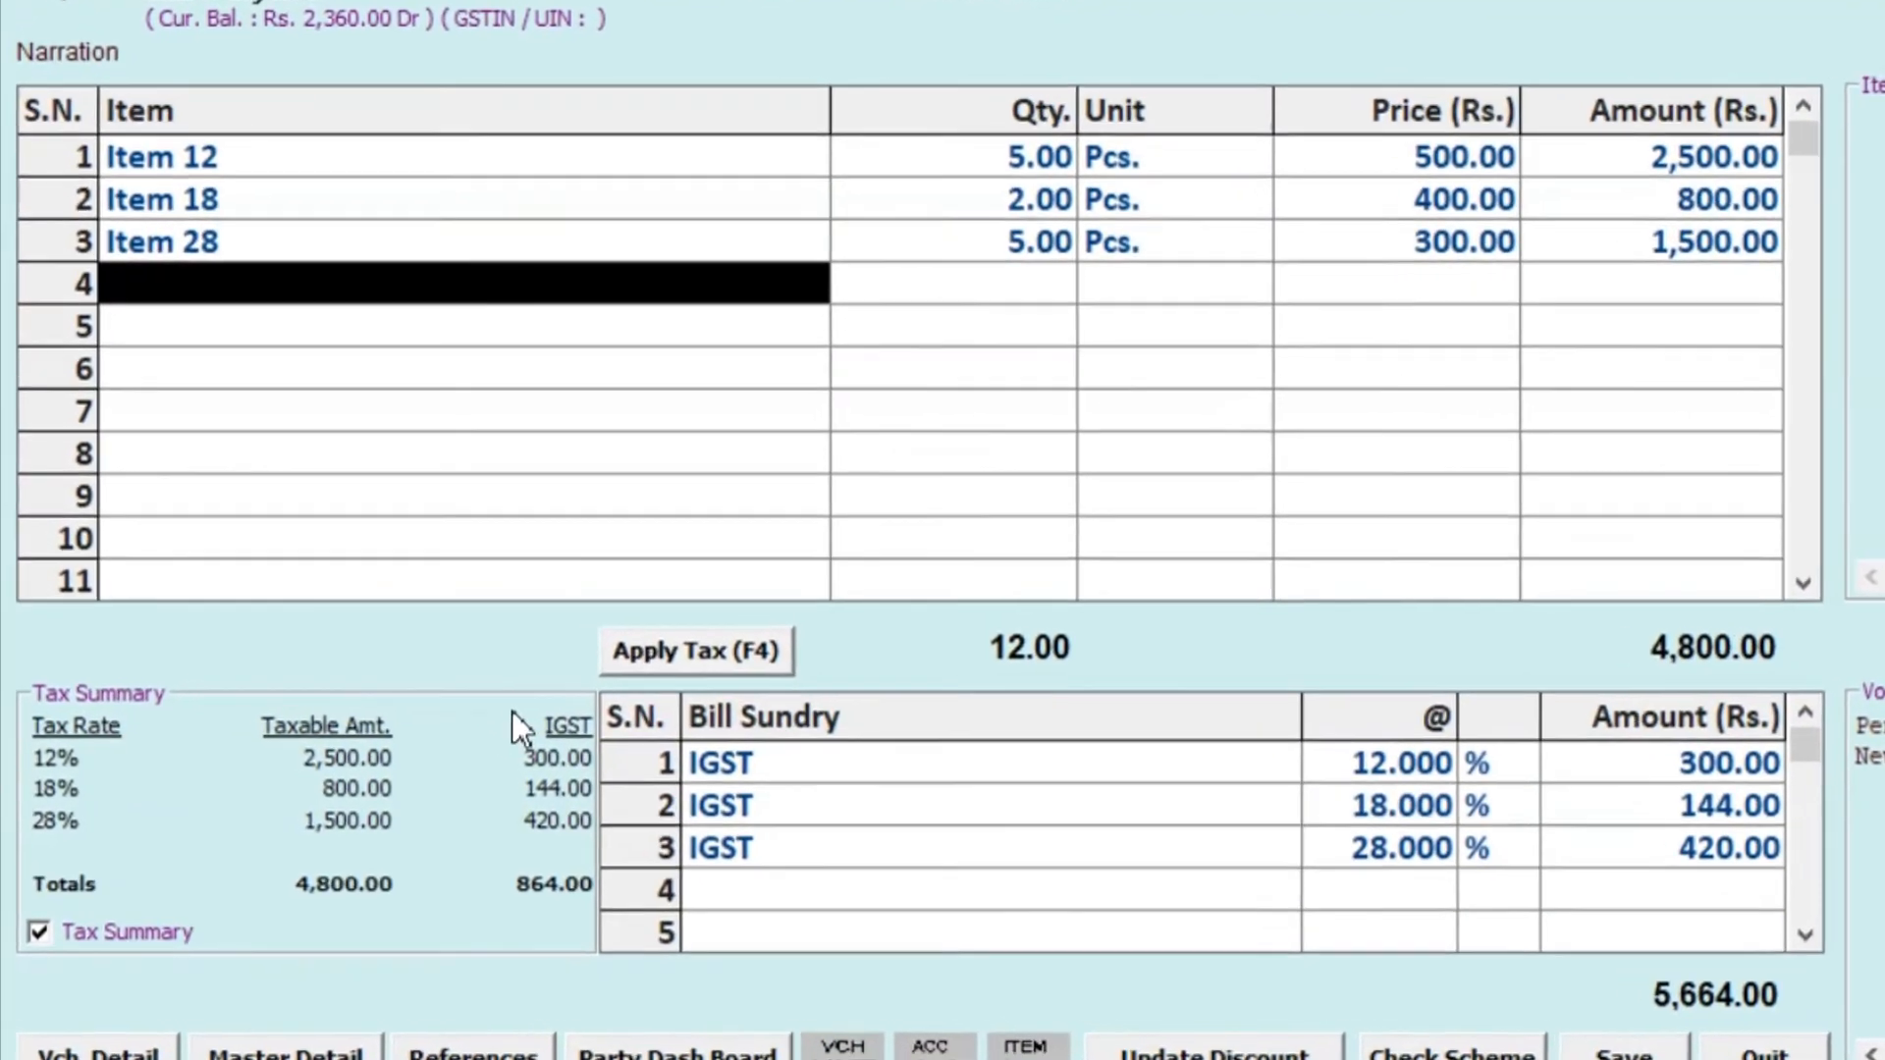
{"action": "type", "text": "i"}
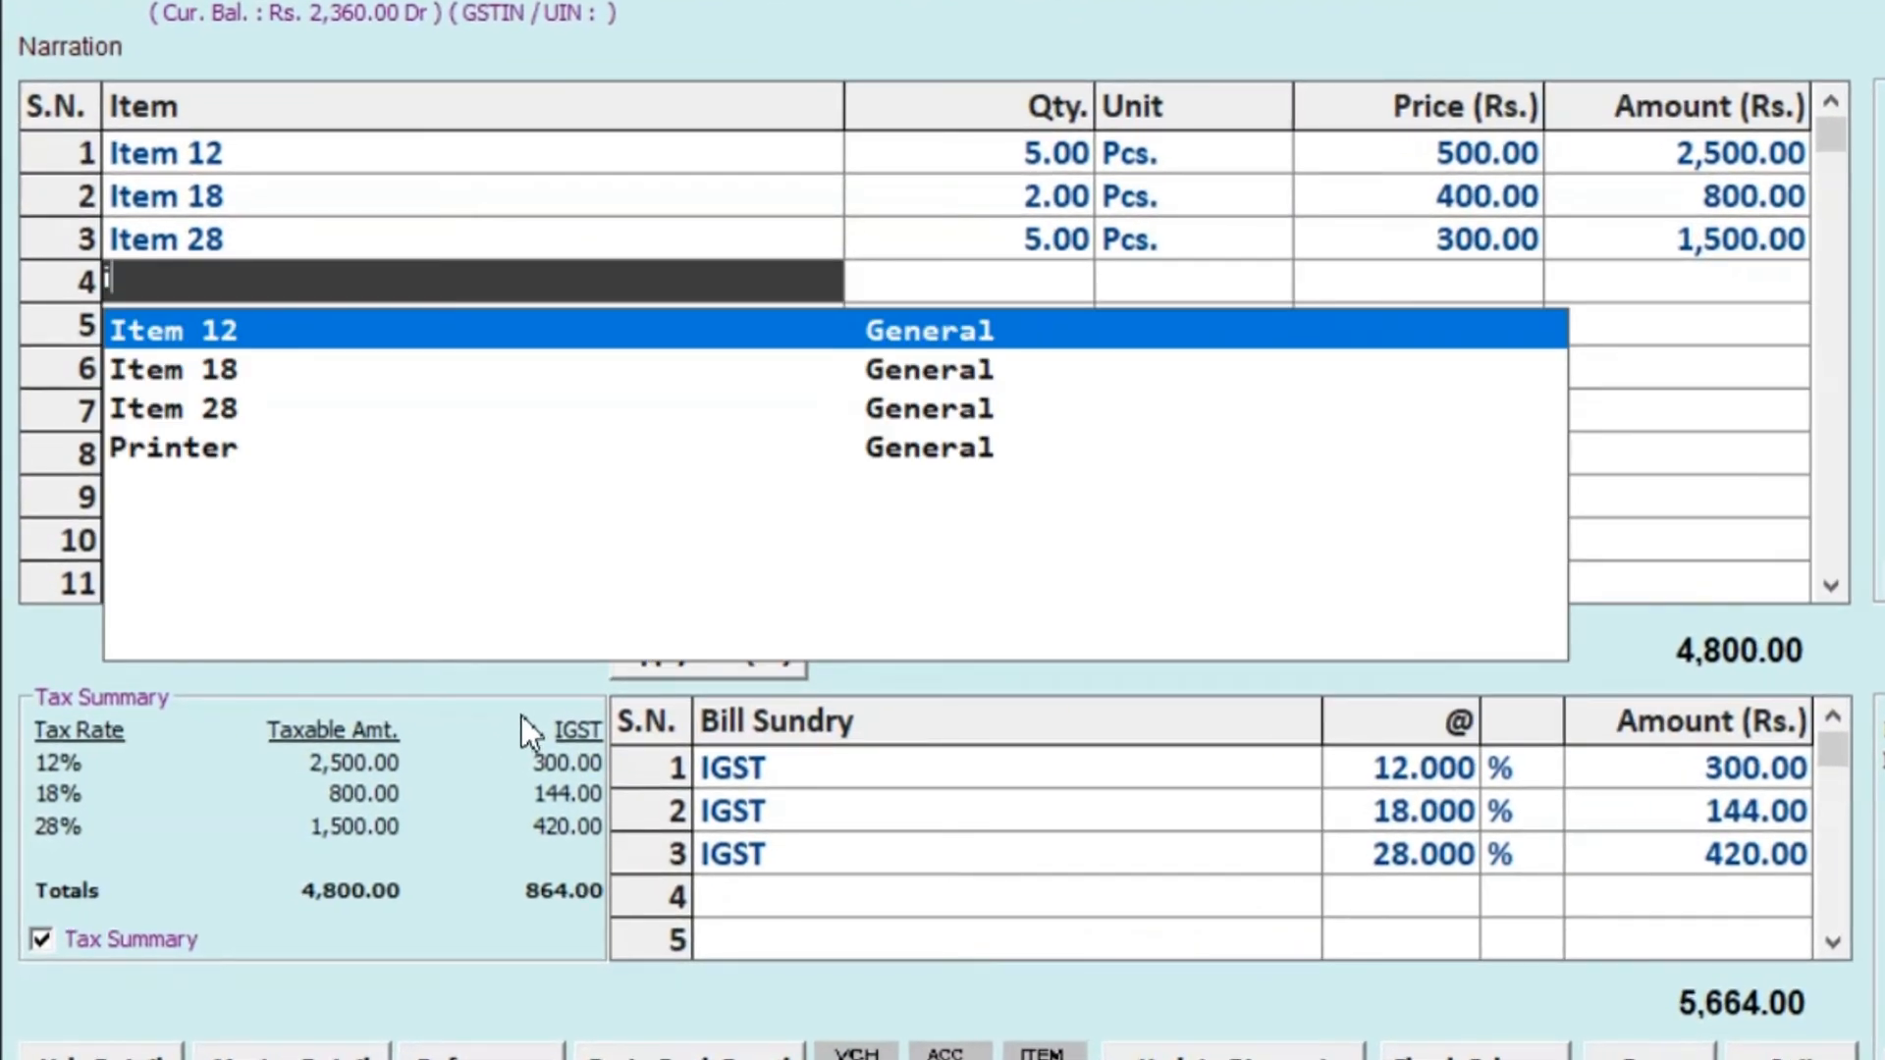
{"action": "key", "text": "Return"}
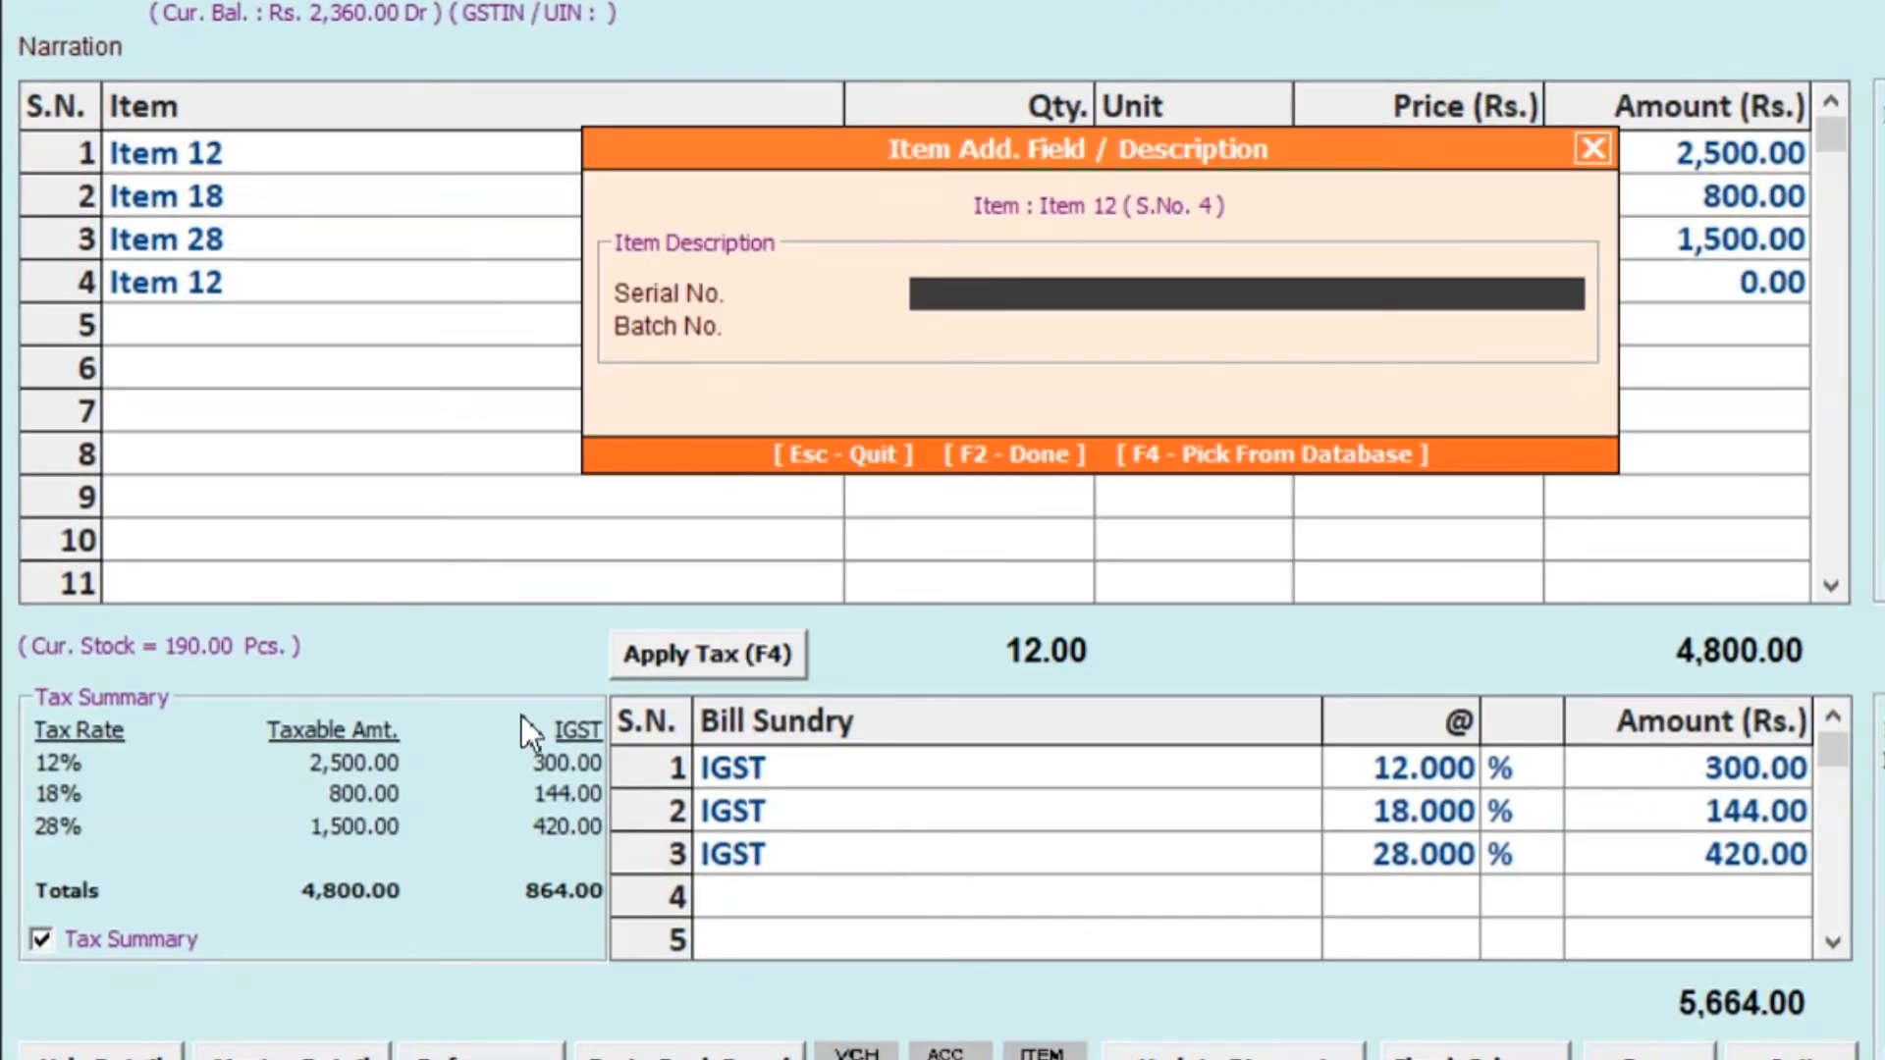
{"action": "key", "text": "Return"}
{"action": "key", "text": "Return"}
{"action": "type", "text": "2"}
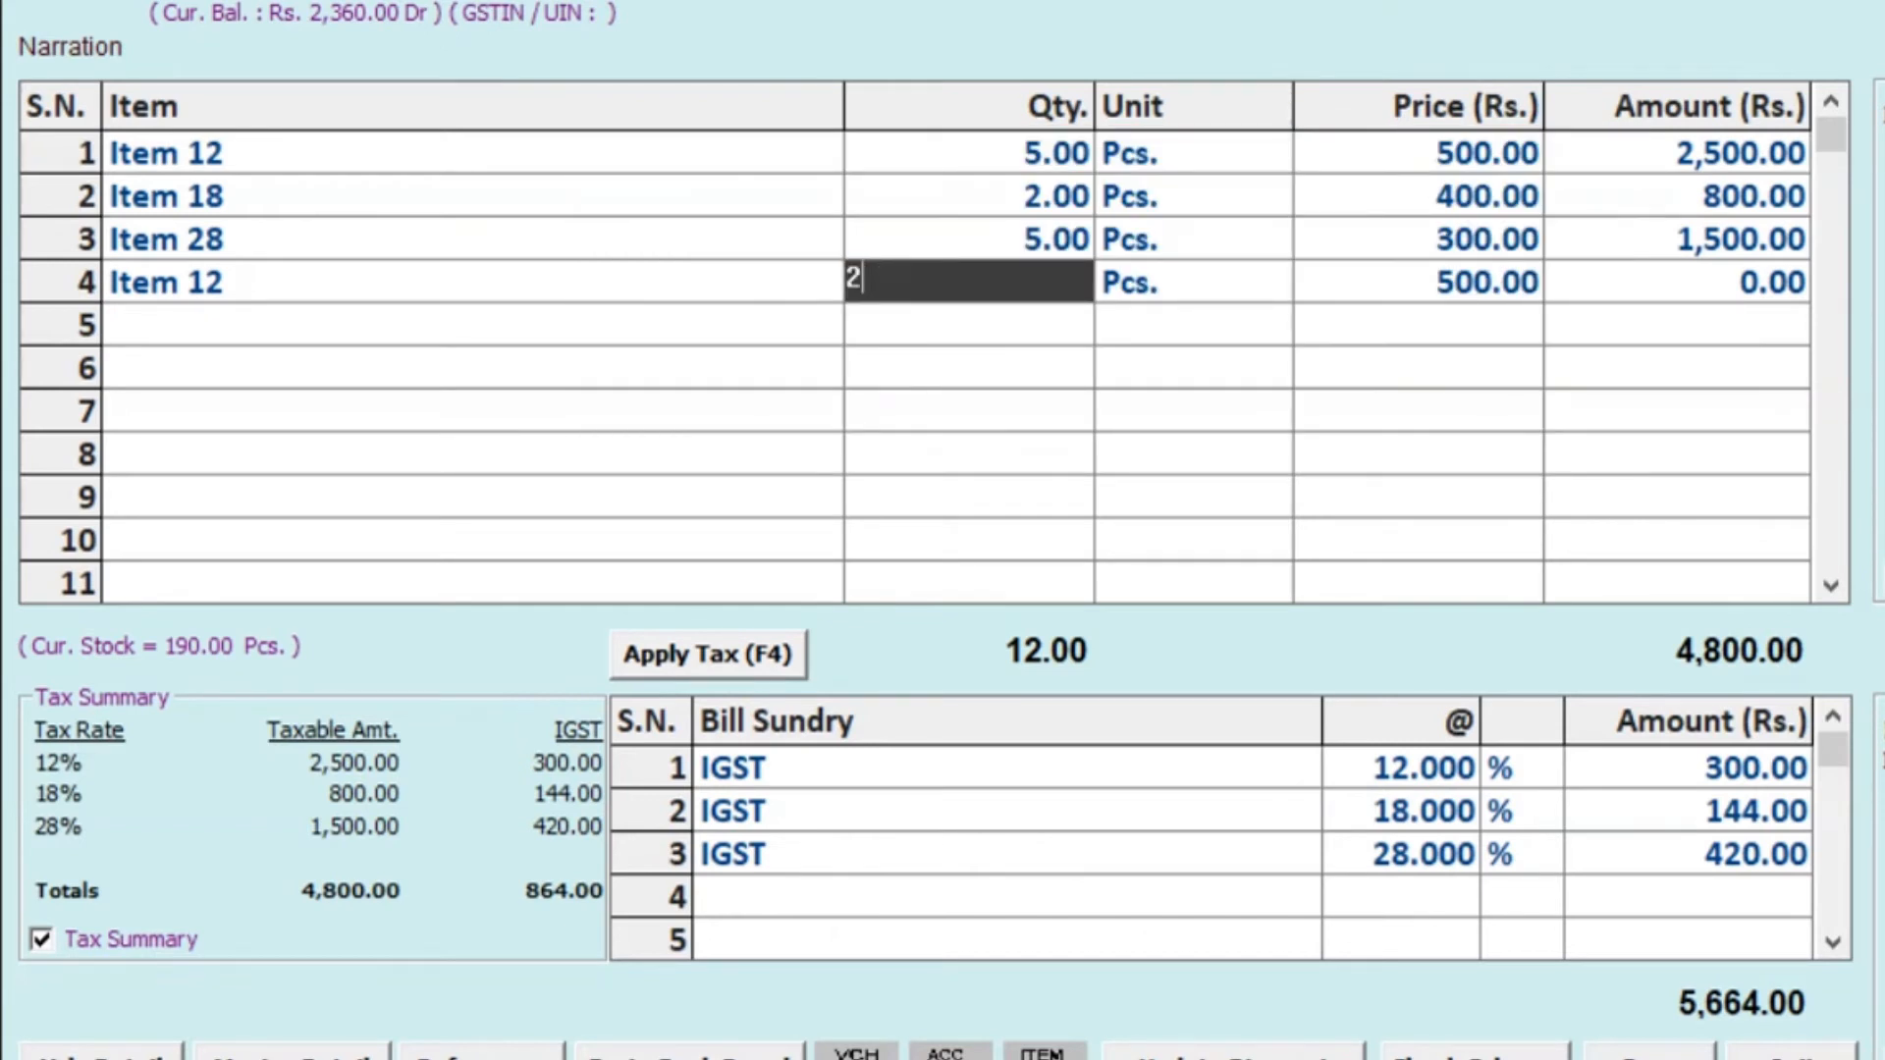
{"action": "key", "text": "Return"}
{"action": "key", "text": "Return"}
{"action": "key", "text": "Return"}
{"action": "key", "text": "Return"}
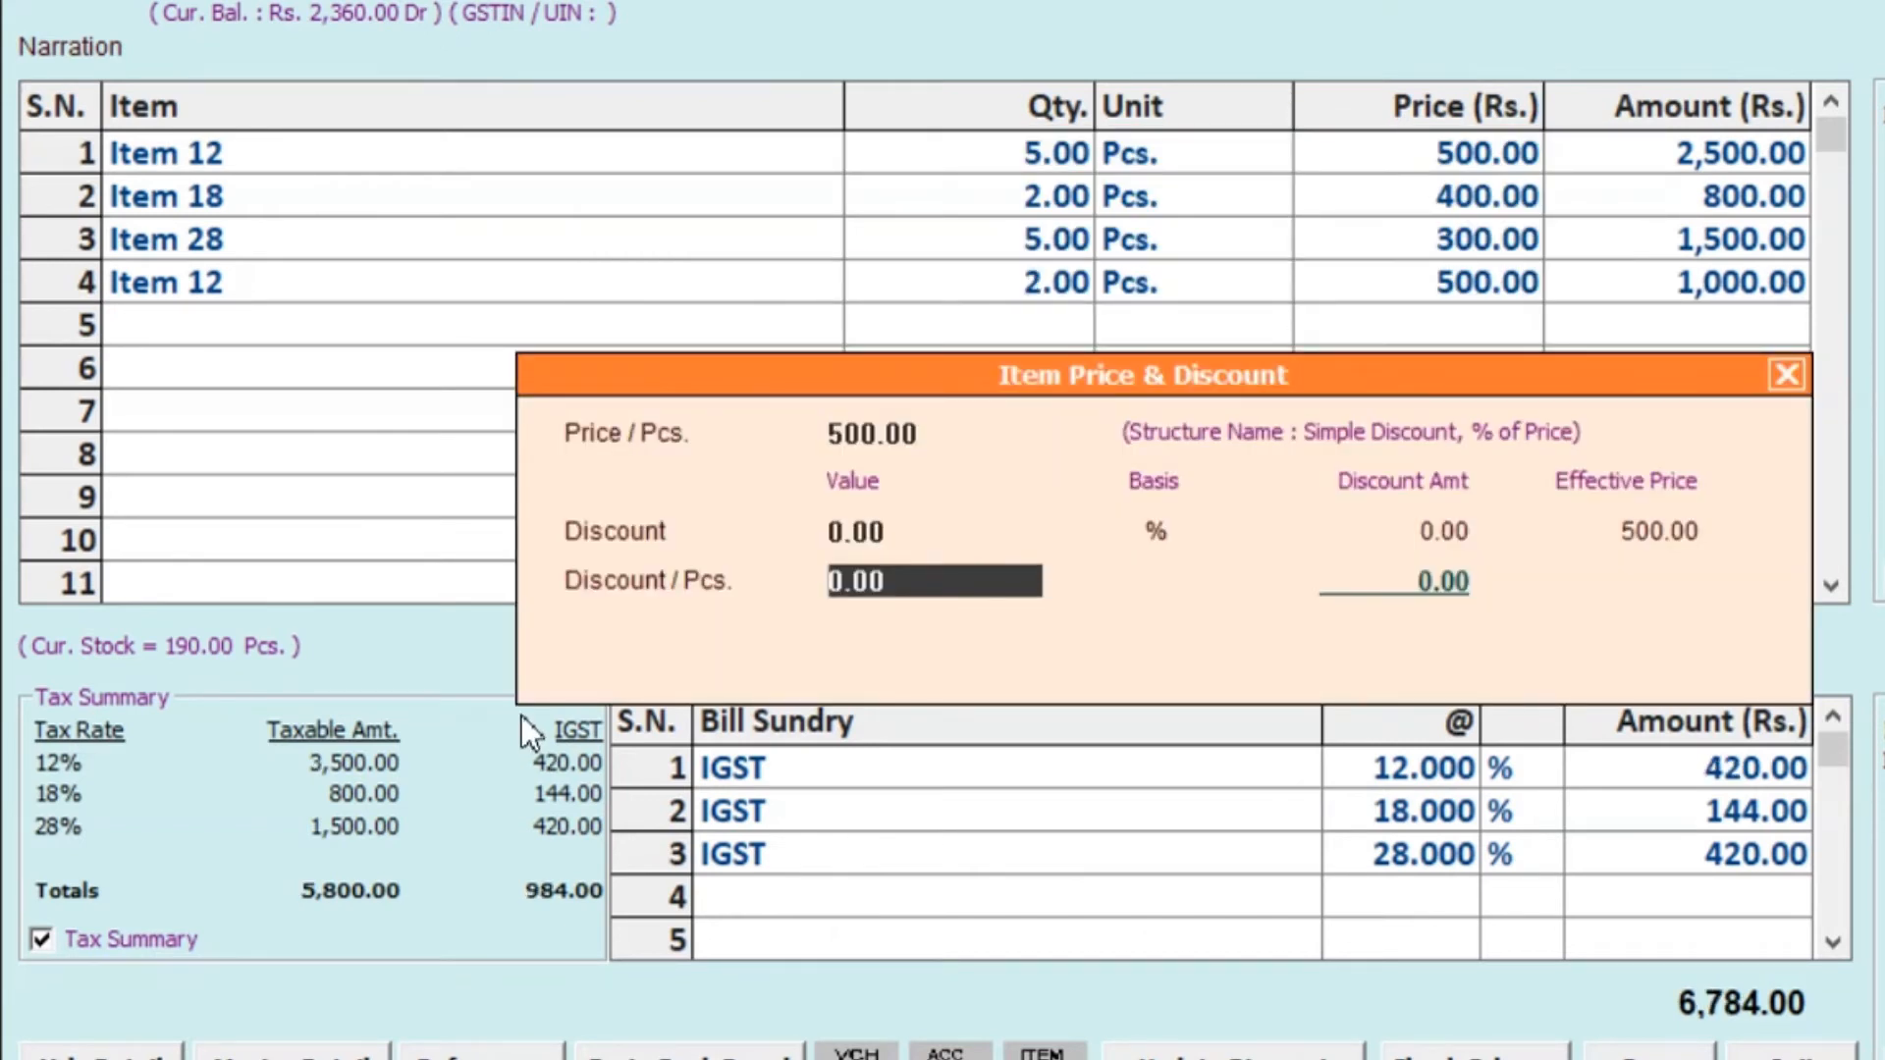
{"action": "key", "text": "Return"}
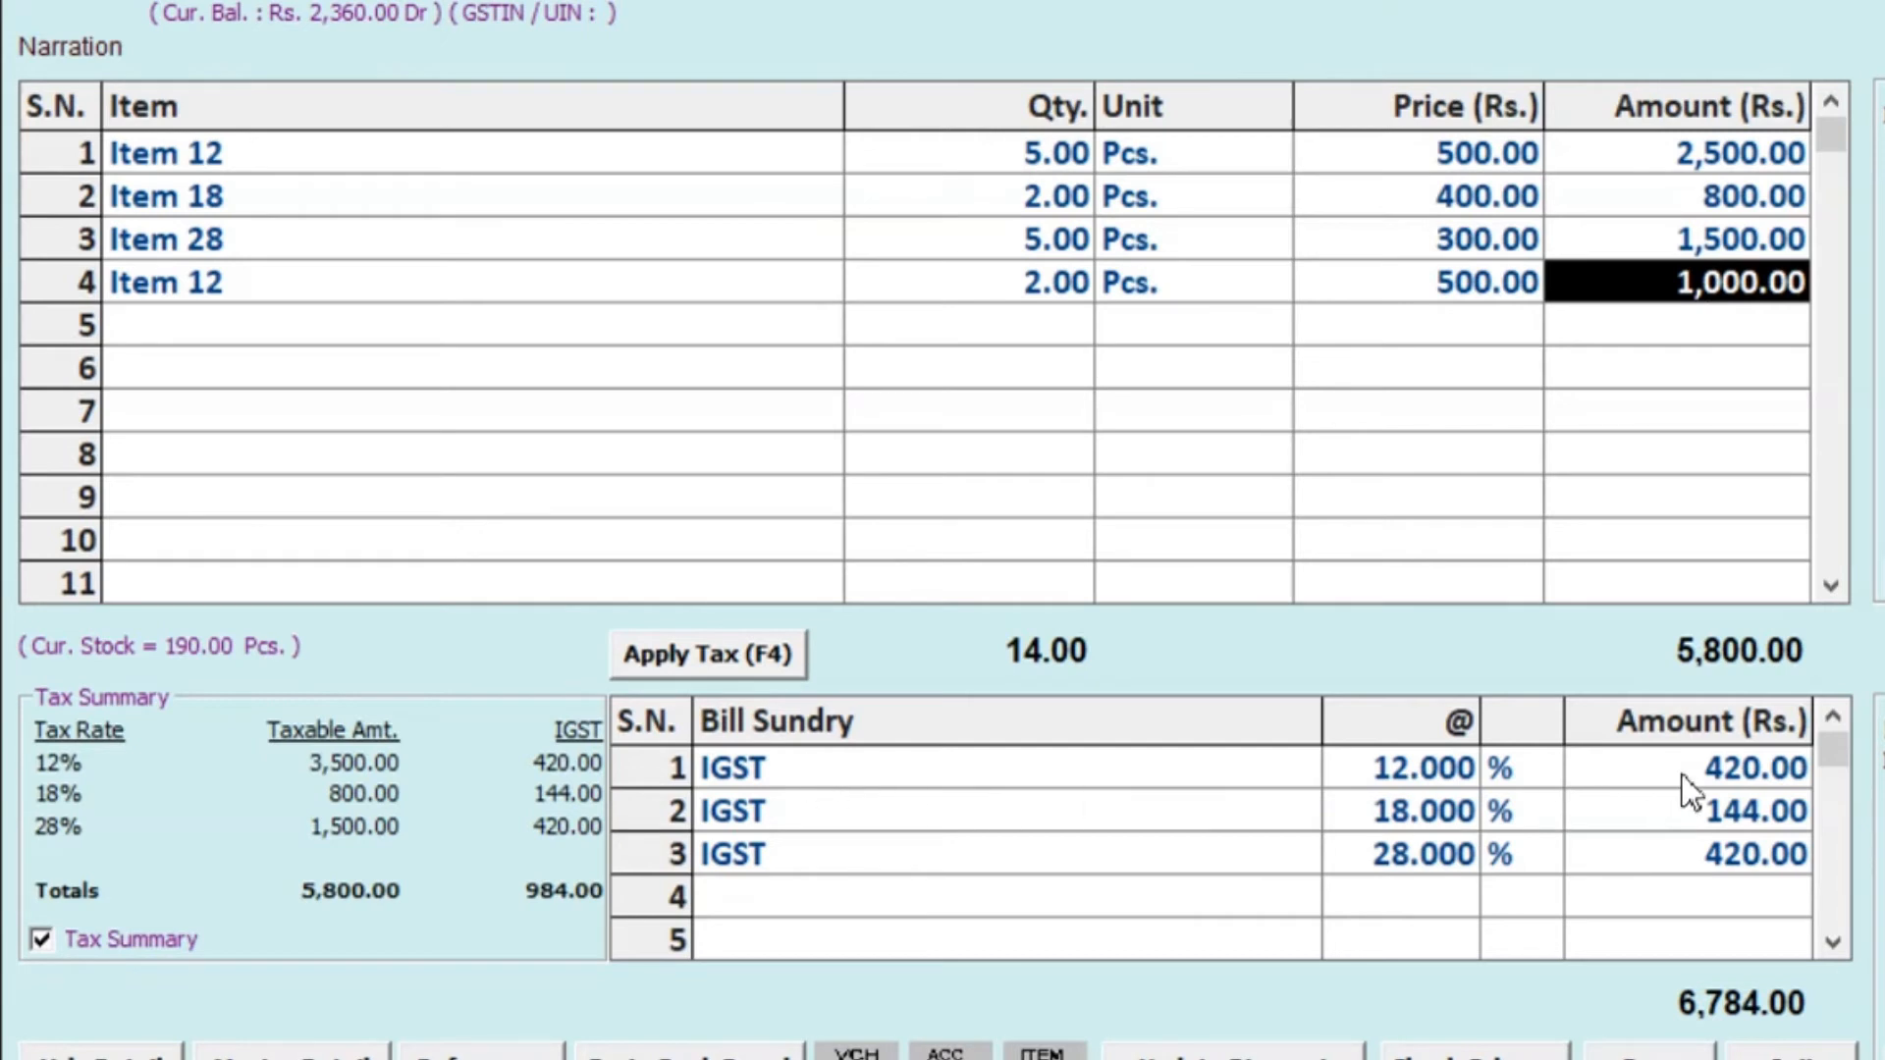
Add a fifth line to the sales voucher for Item 18 with 3 Pcs. at Rs. 400
{"action": "key", "text": "Return"}
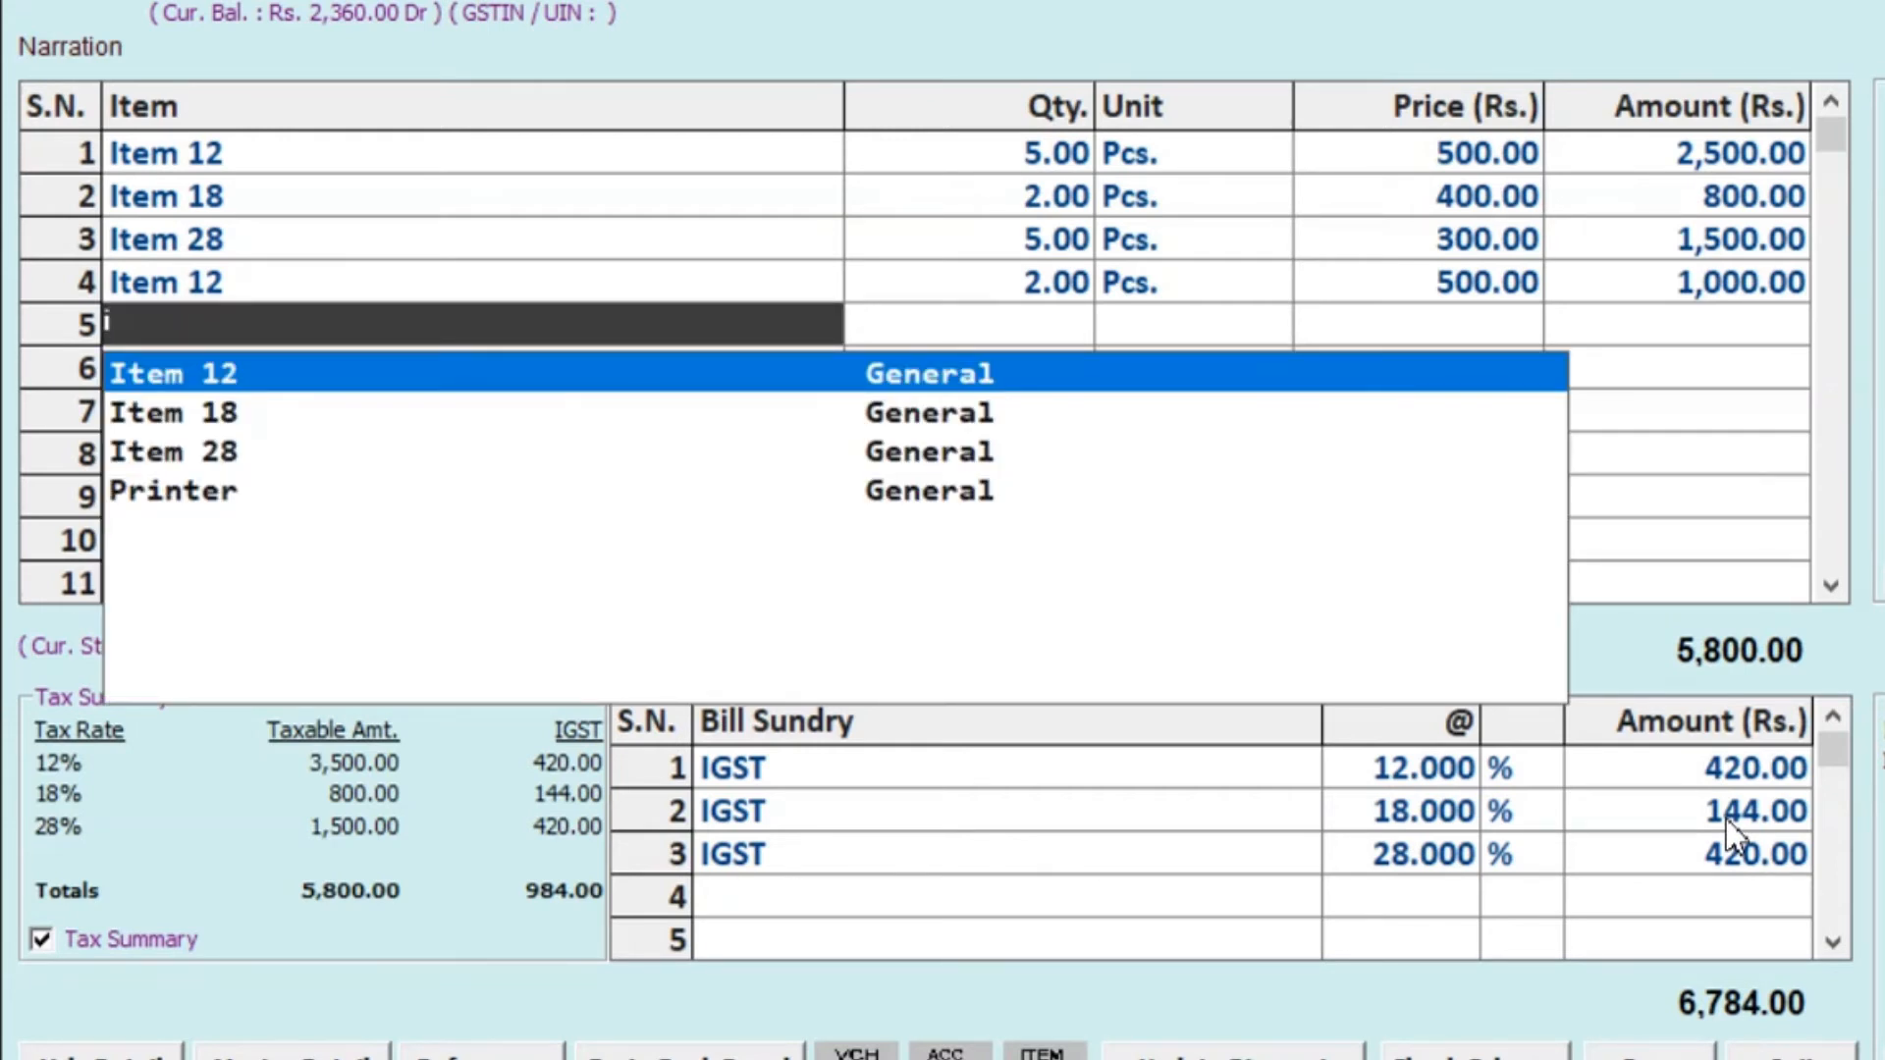
{"action": "key", "text": "Down"}
{"action": "key", "text": "Return"}
{"action": "key", "text": "Return"}
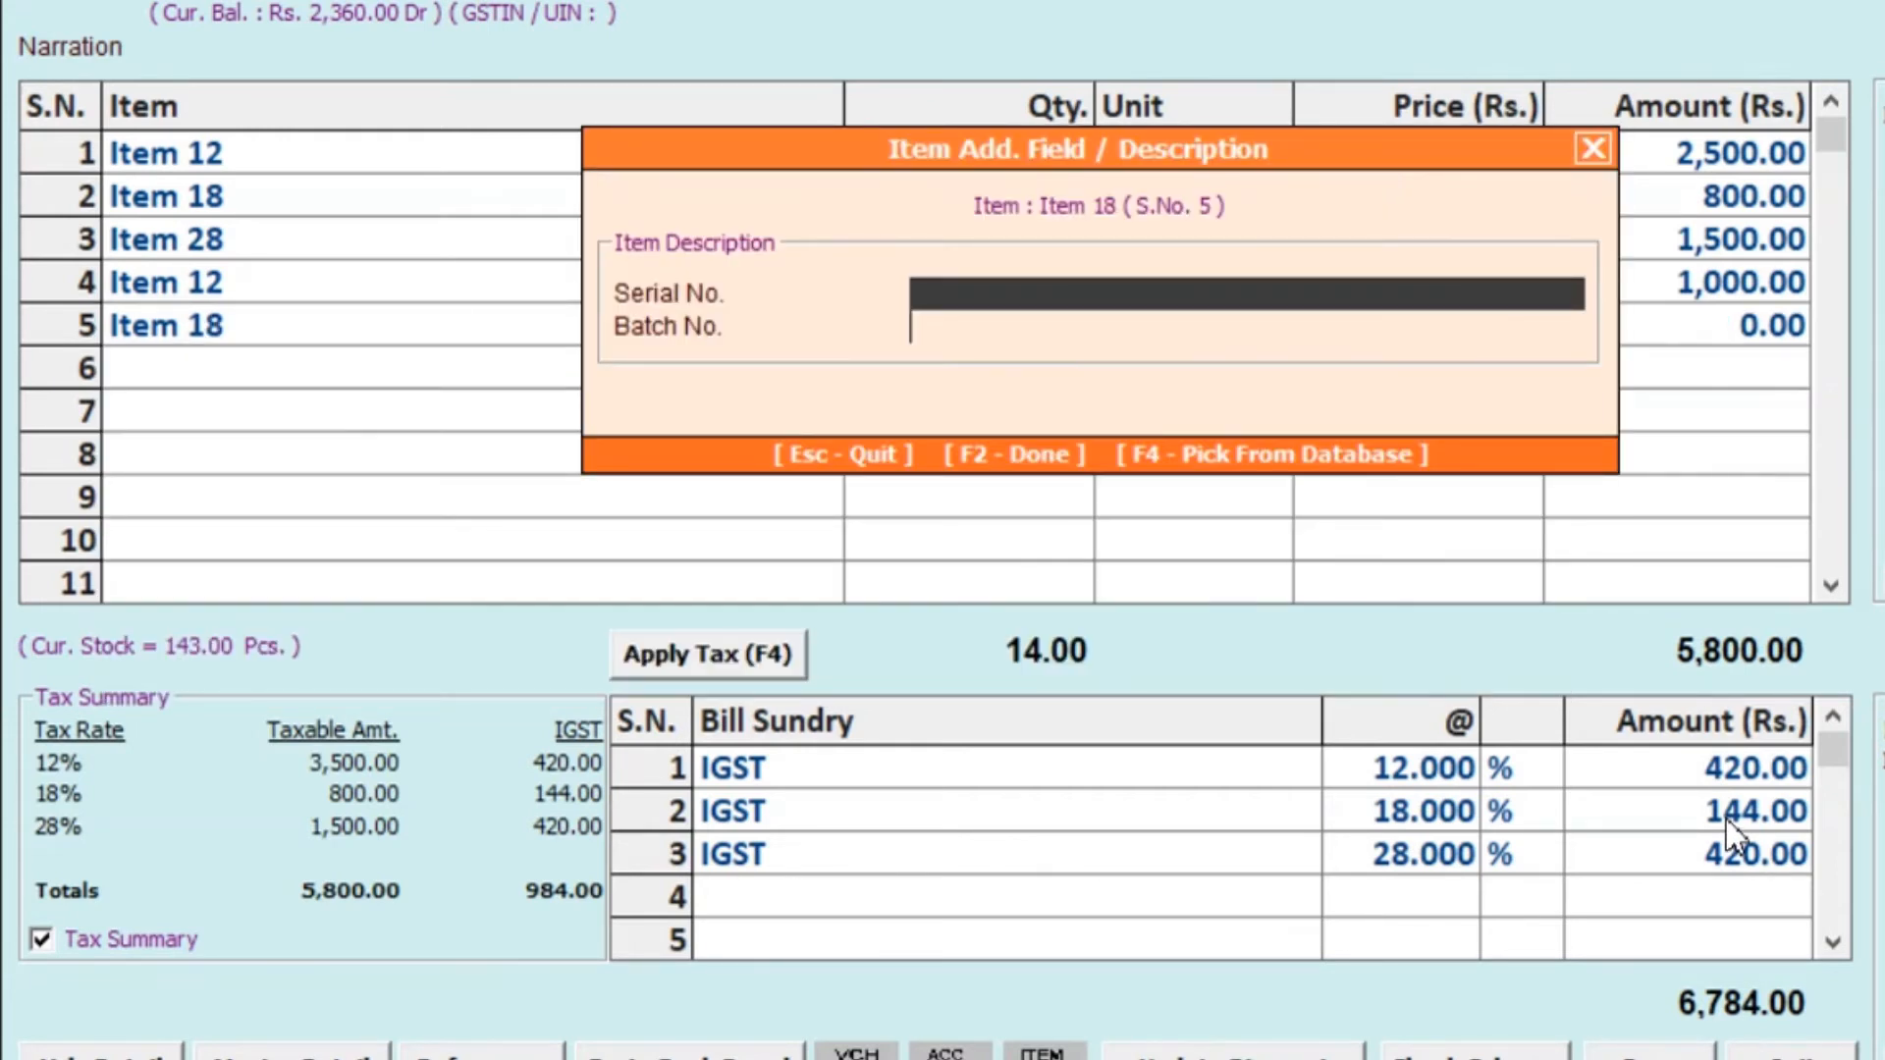
{"action": "key", "text": "Return"}
{"action": "type", "text": "3"}
{"action": "key", "text": "Return"}
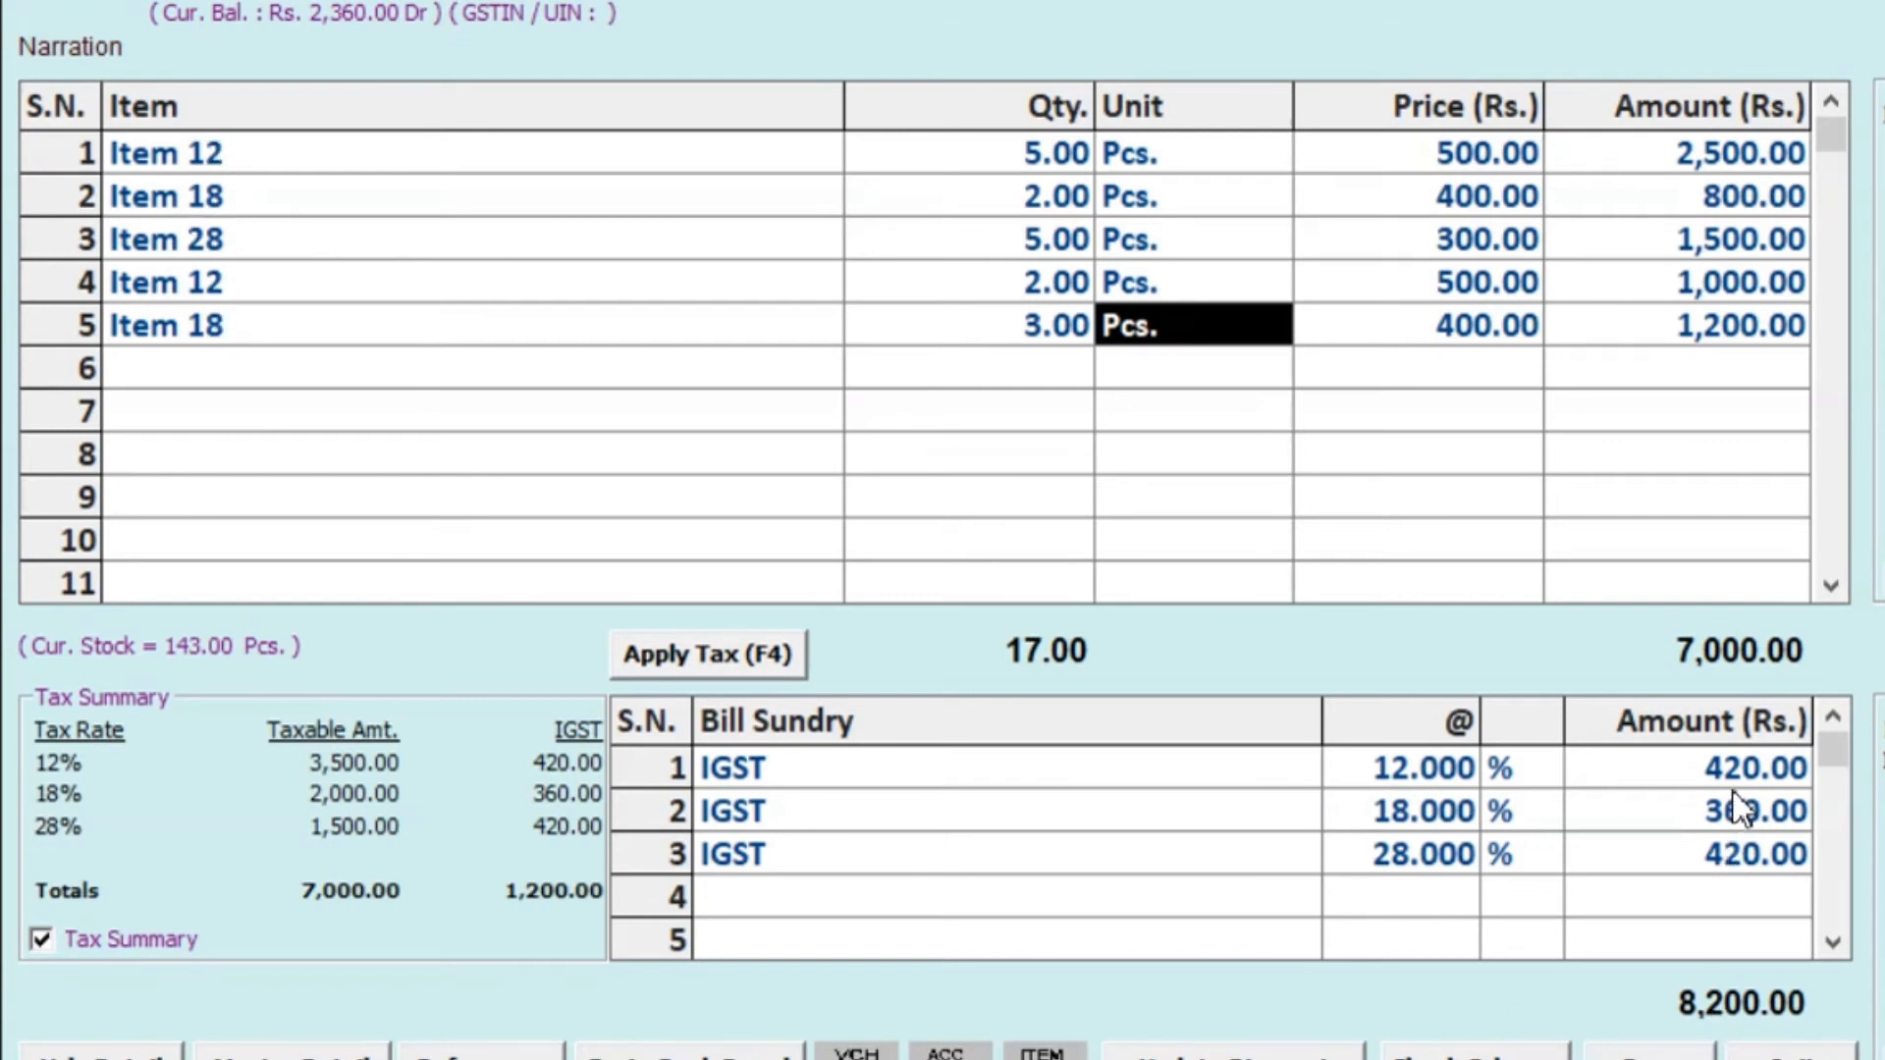
Save the modified voucher with its full amount kept as a New Ref., and accept printing of the STANDARD sales invoice
{"action": "left_click", "coordinate": [1655, 1048]}
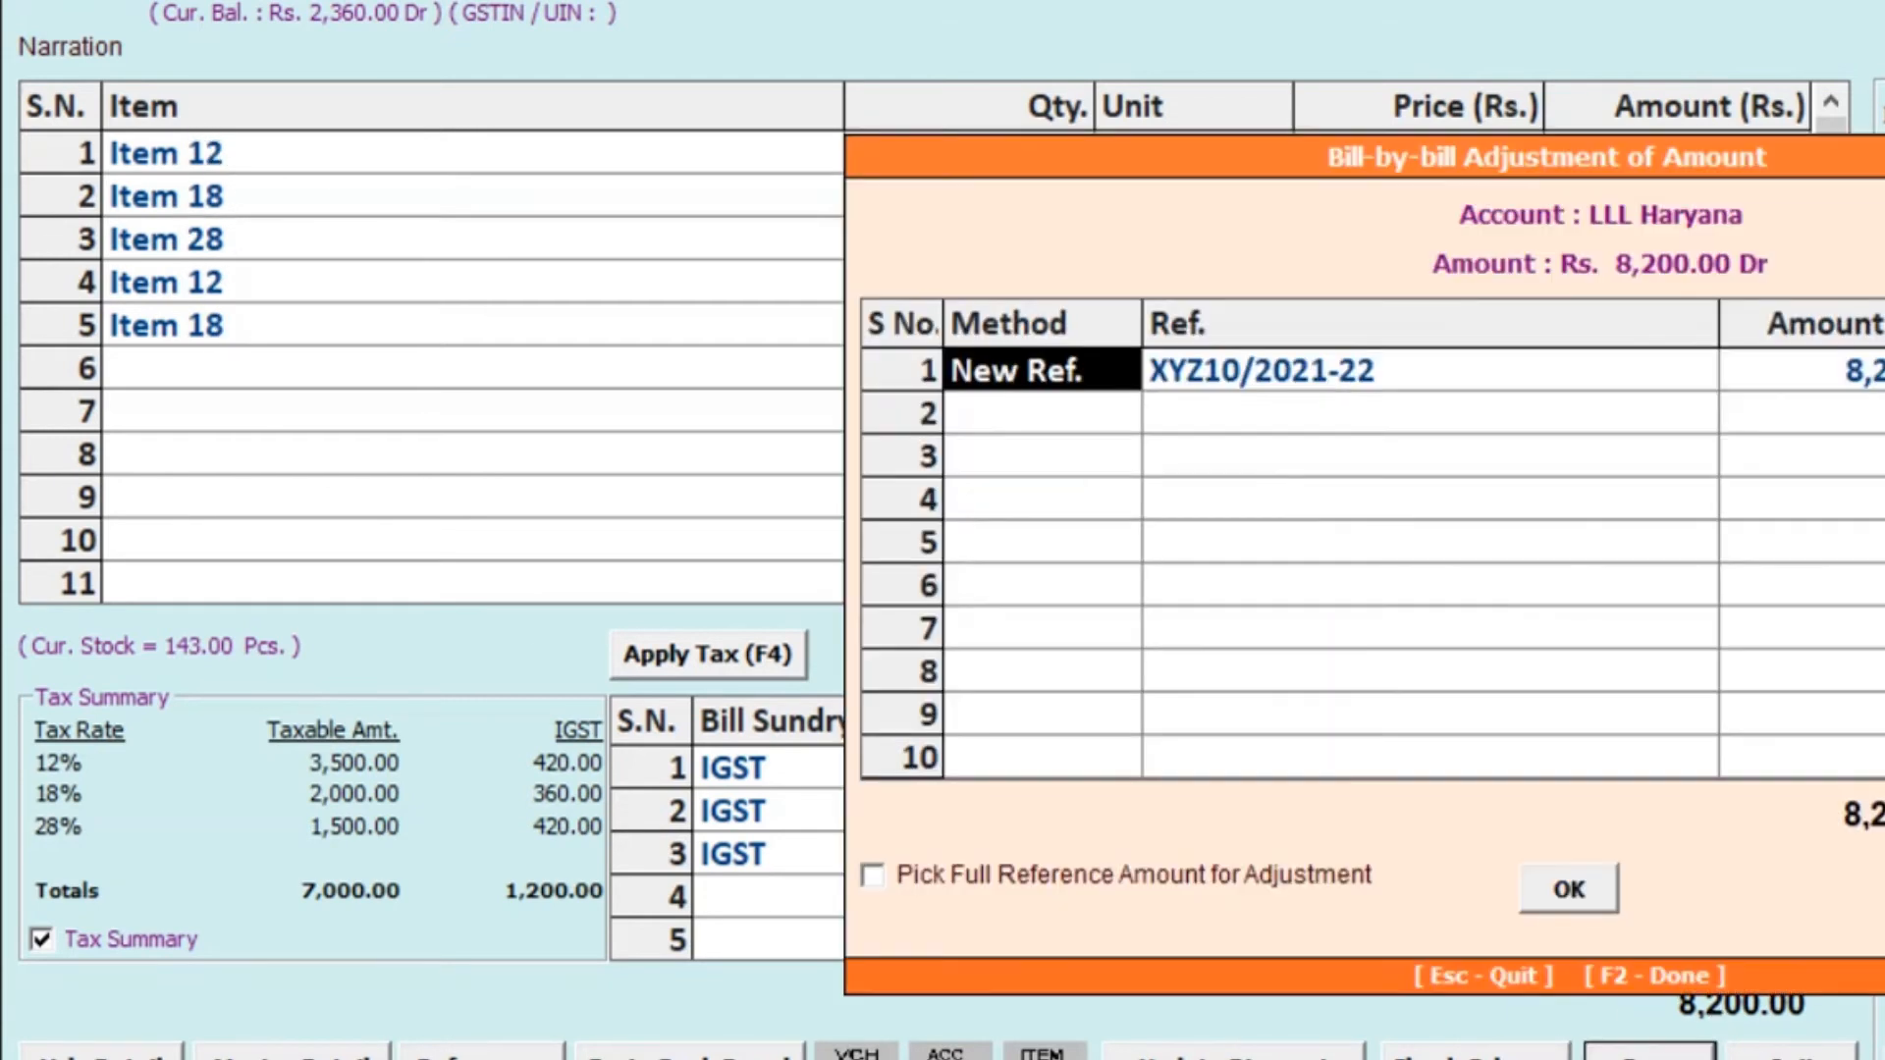
{"action": "left_click", "coordinate": [1599, 891]}
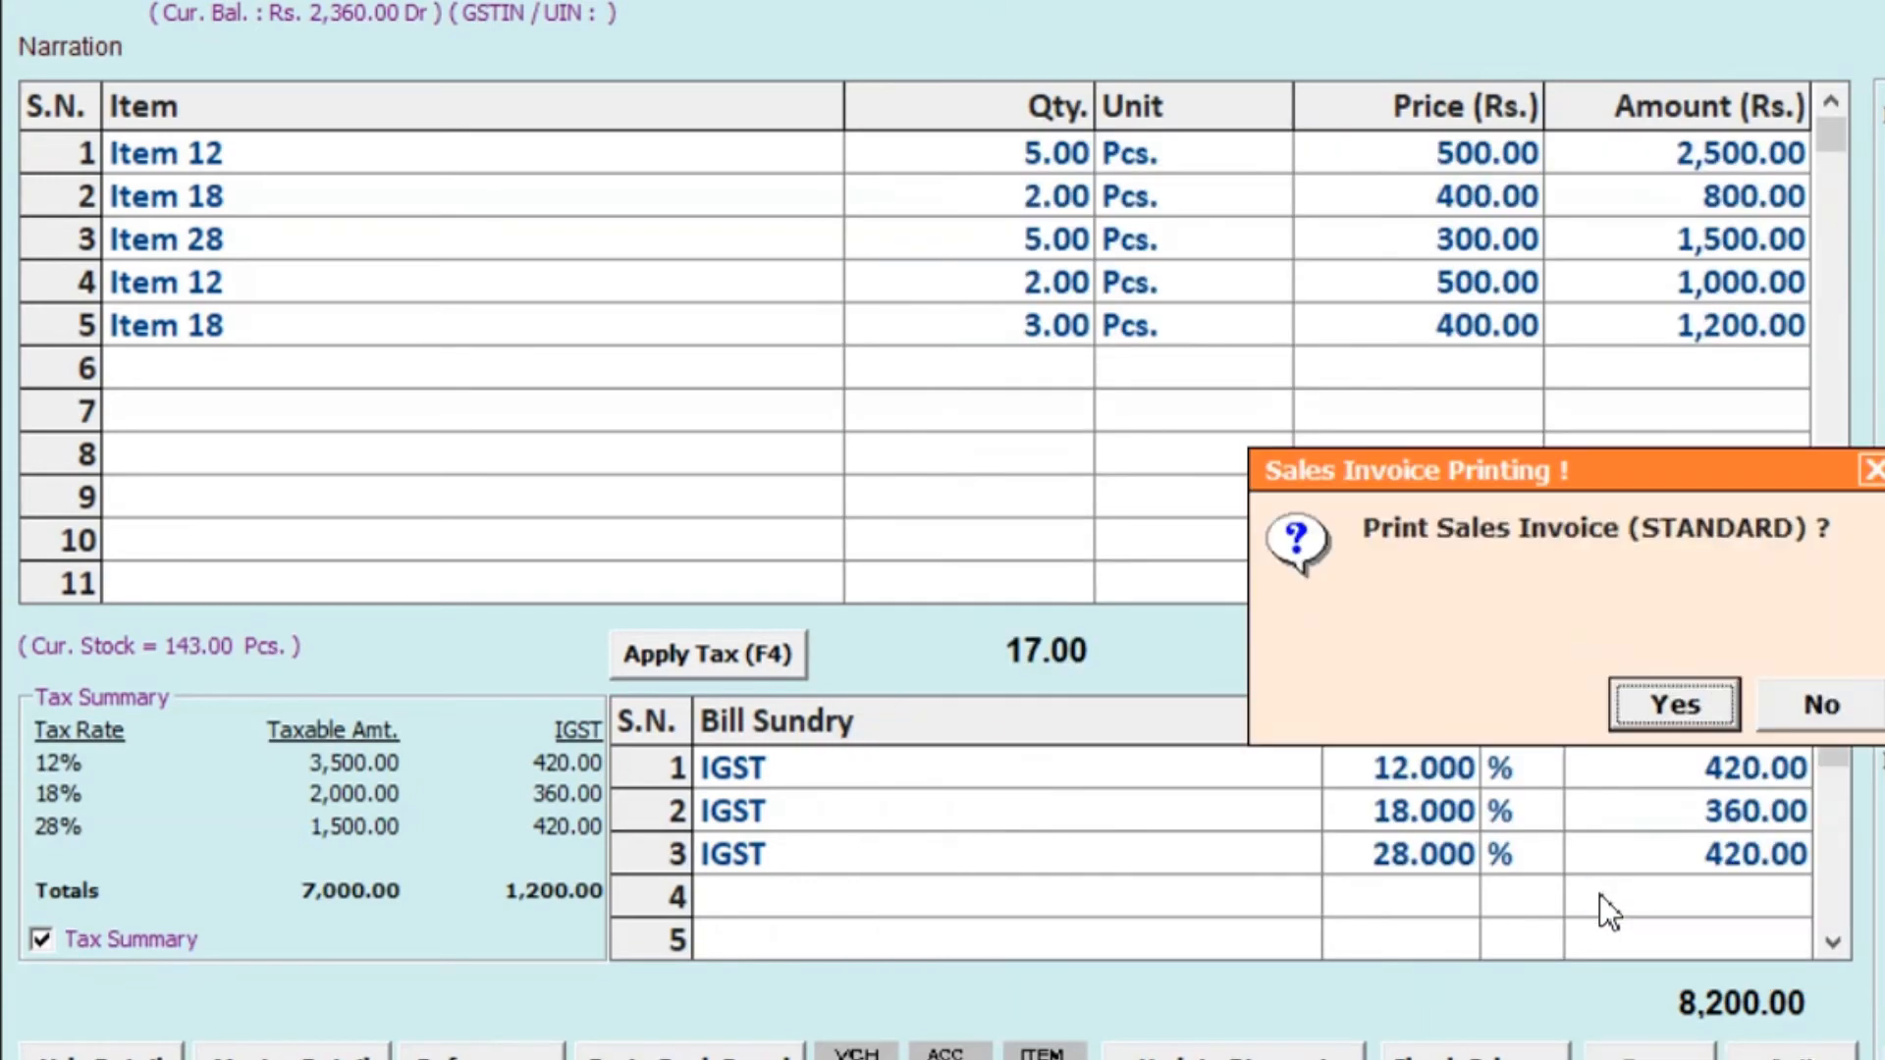
{"action": "left_click", "coordinate": [1689, 704]}
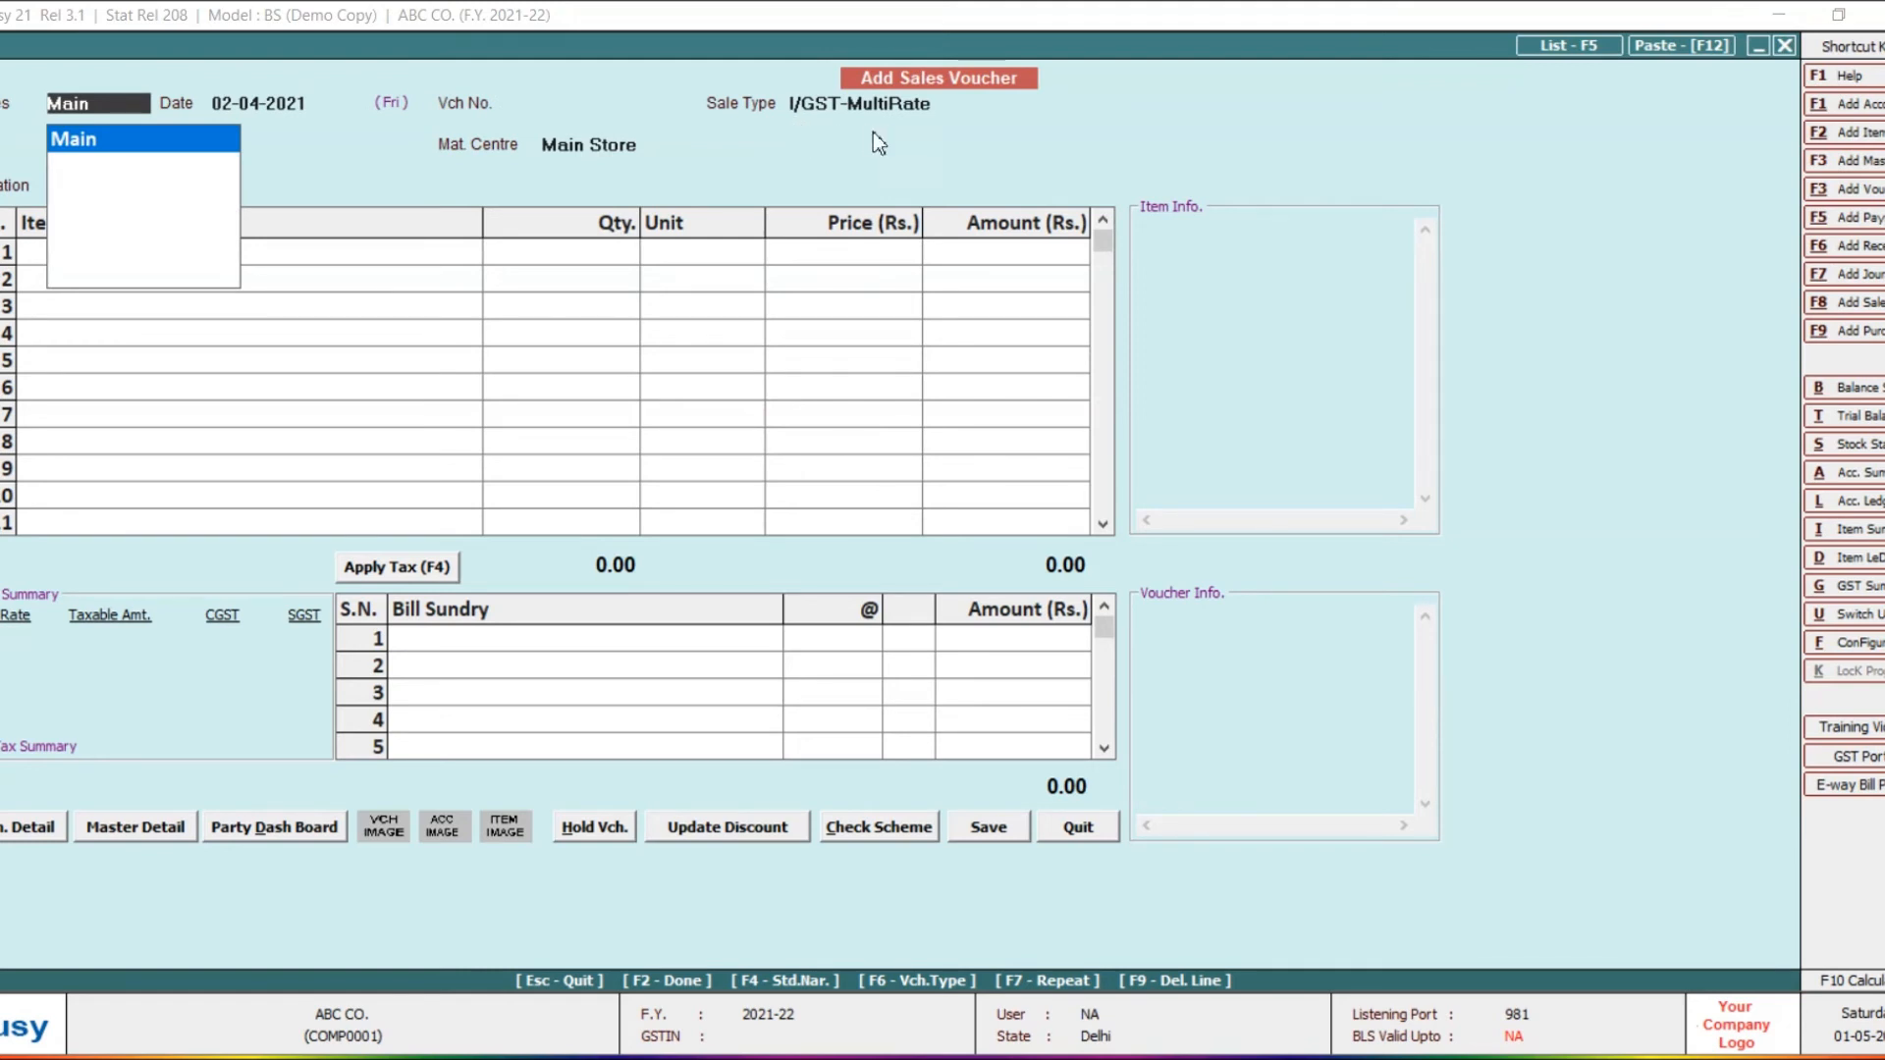
Begin a new sales voucher in the Main series with the sale type L/GST-MultiRate
{"action": "key", "text": "Return"}
{"action": "left_click", "coordinate": [812, 103]}
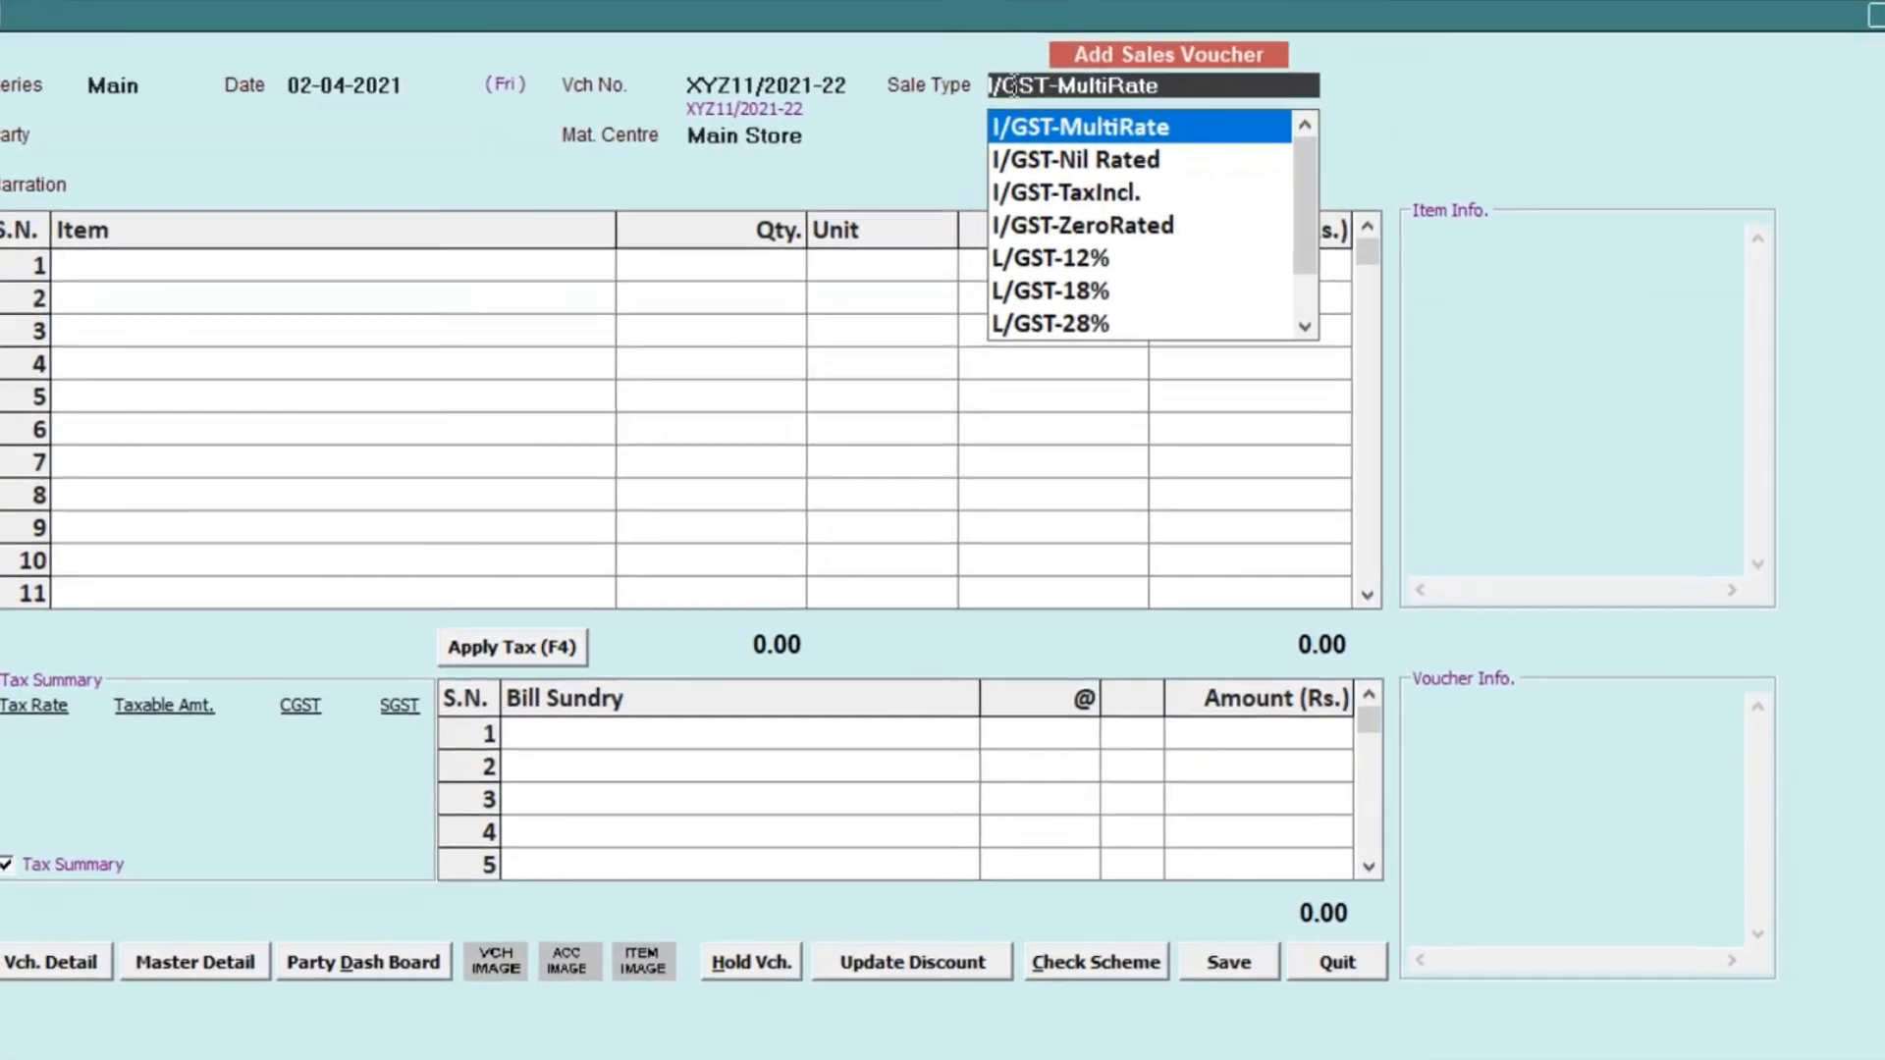
{"action": "type", "text": "l"}
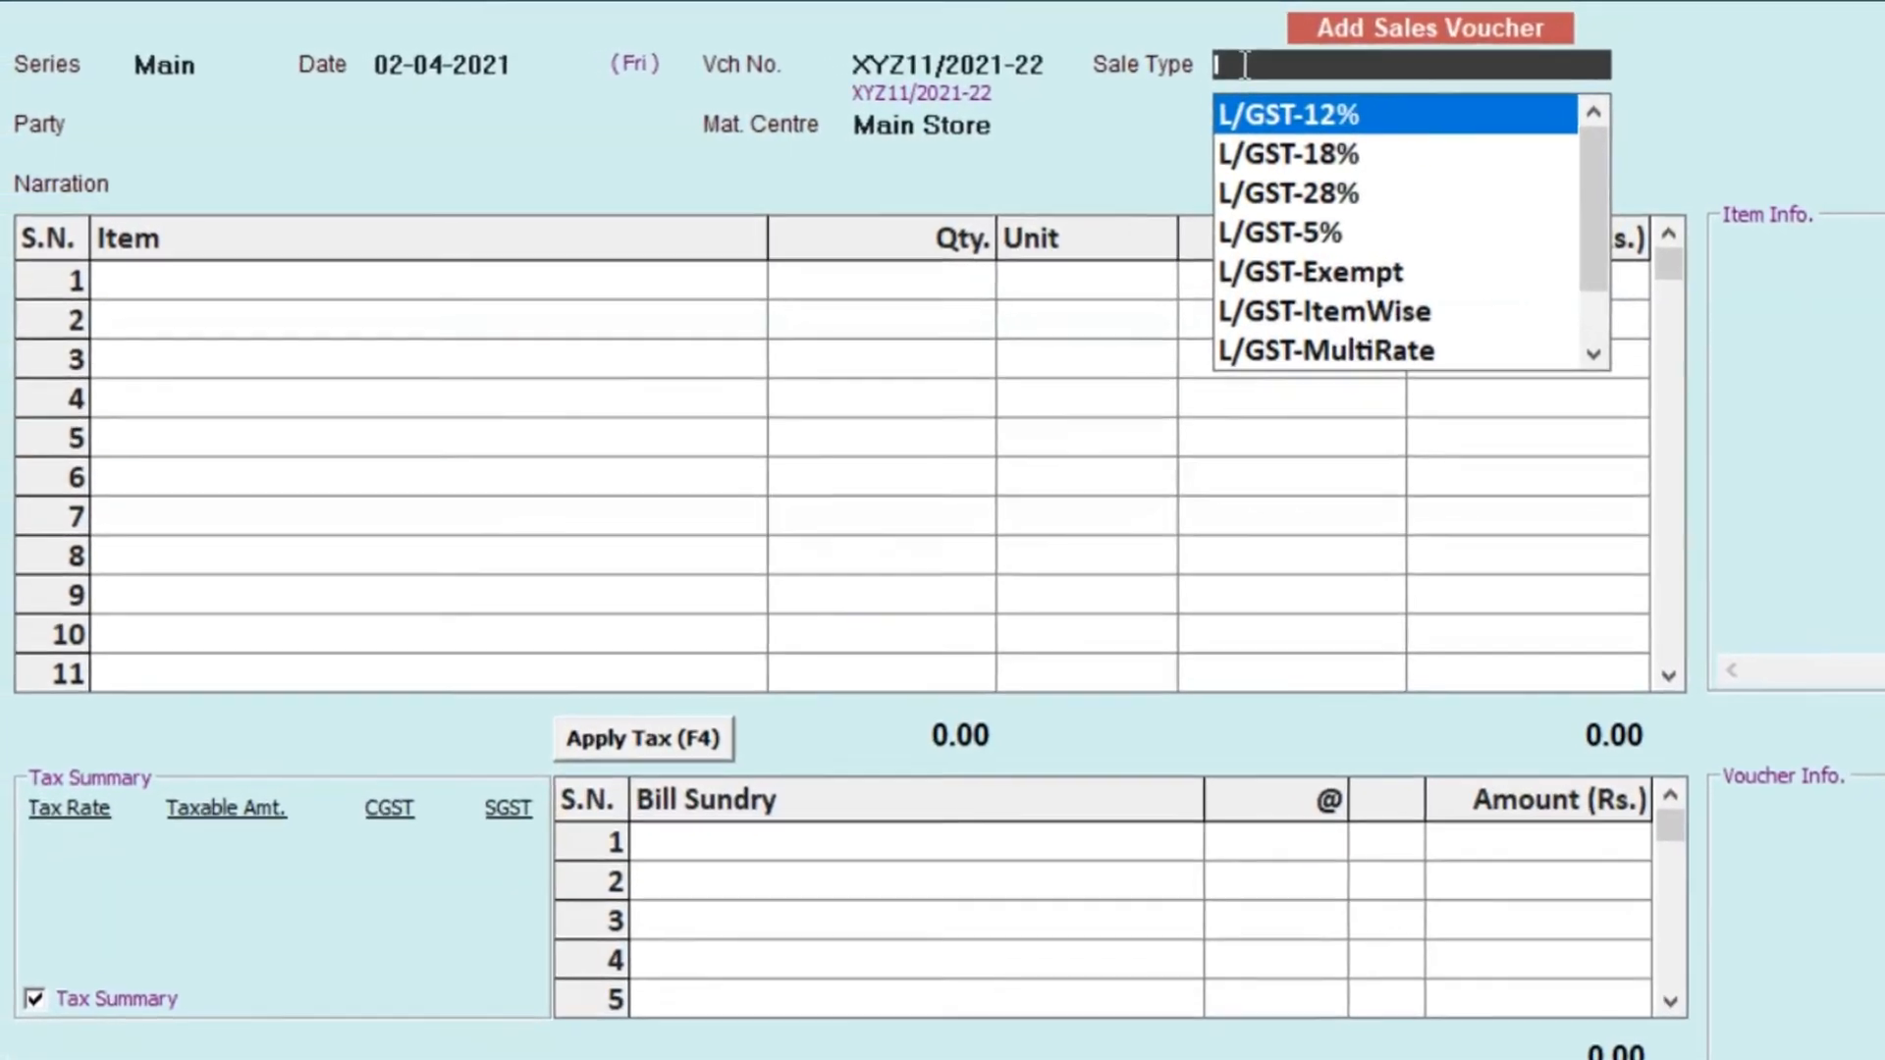
{"action": "left_click", "coordinate": [1339, 353]}
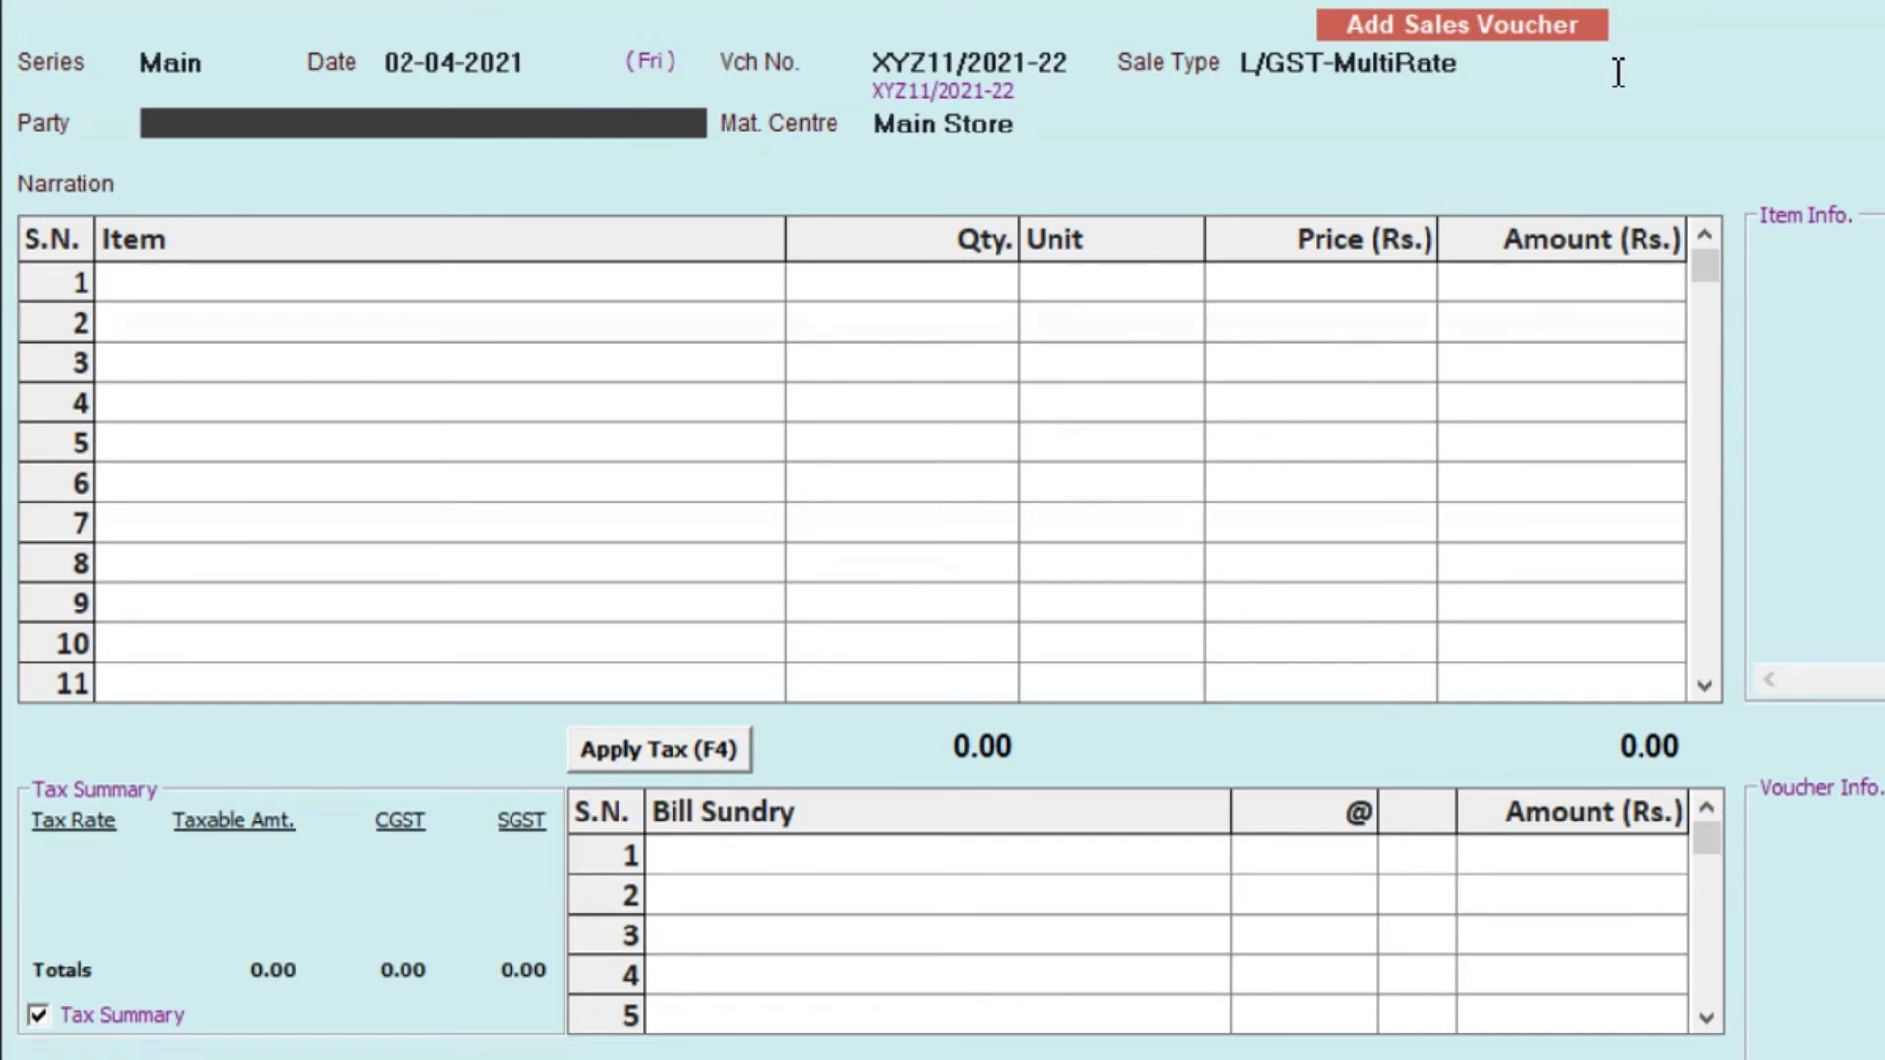
Set ABC Co. as the party, accept its billing details As Per Party Master despite the GSTIN check, and leave the narration blank
{"action": "key", "text": "space"}
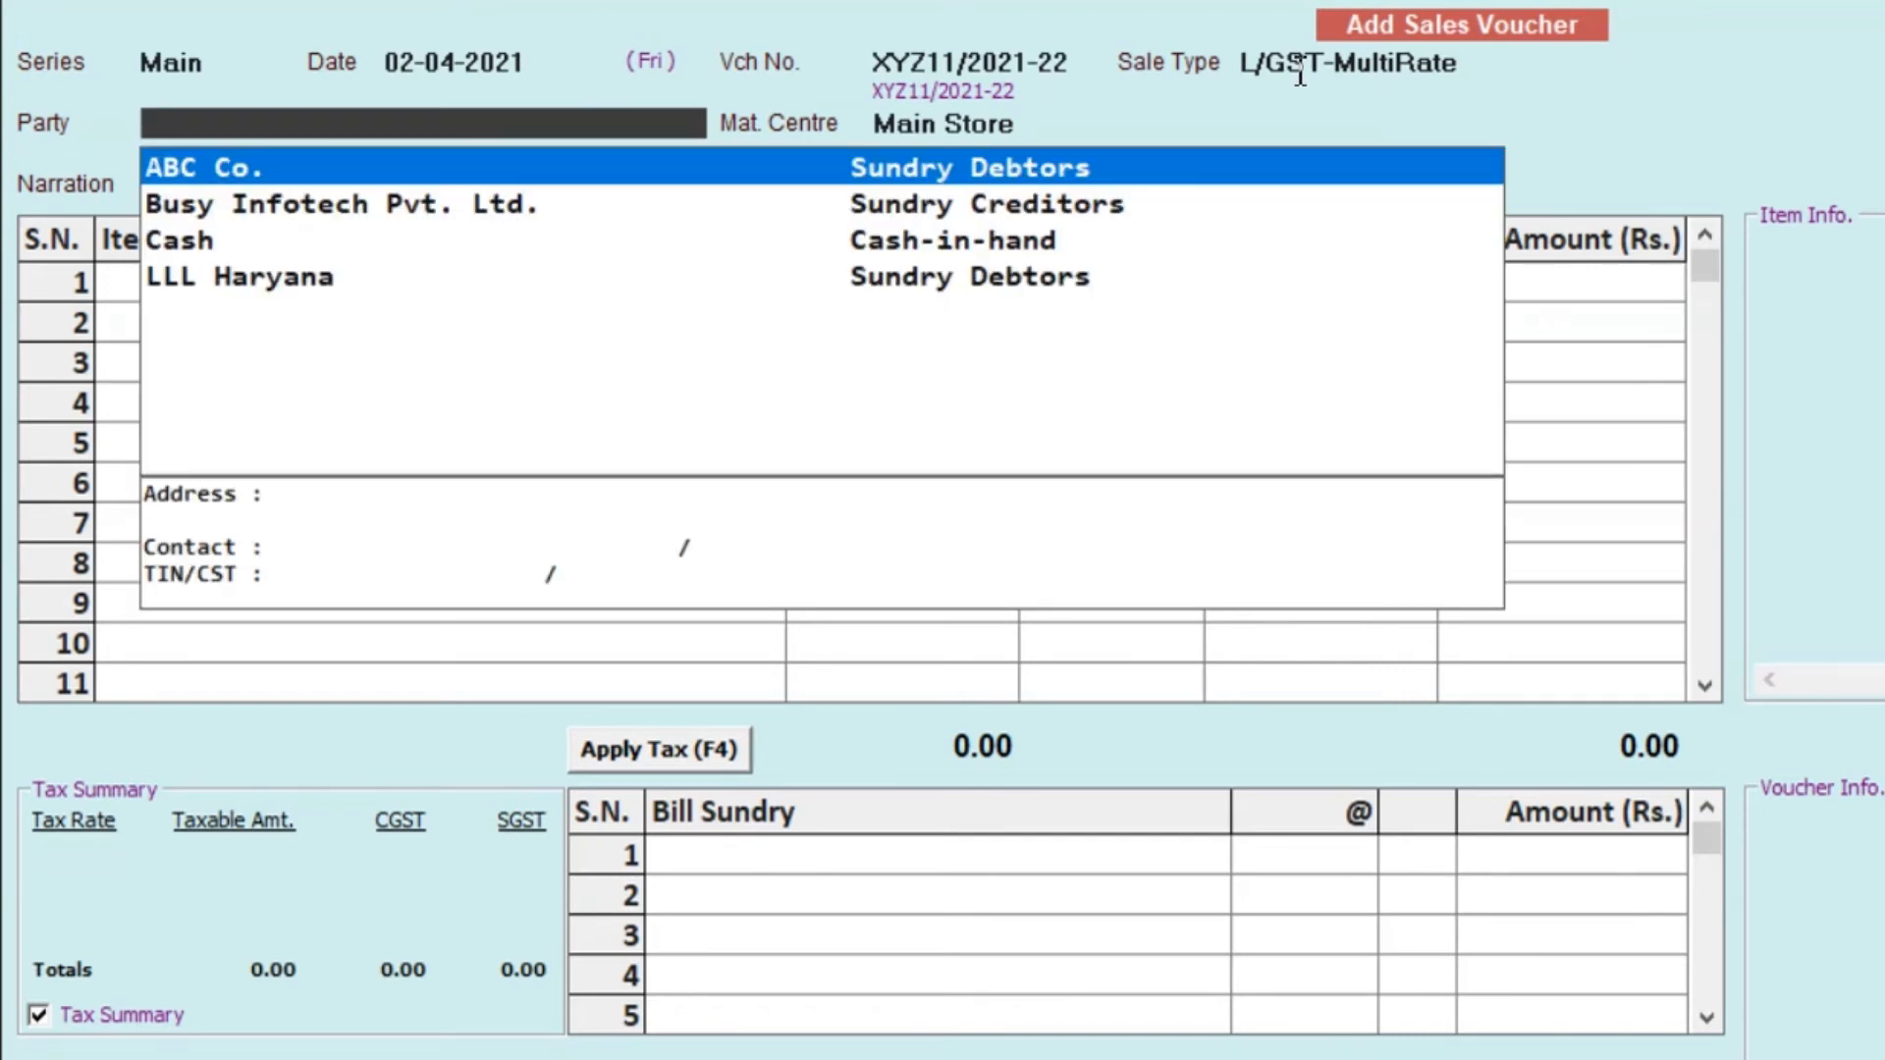
{"action": "left_click", "coordinate": [229, 167]}
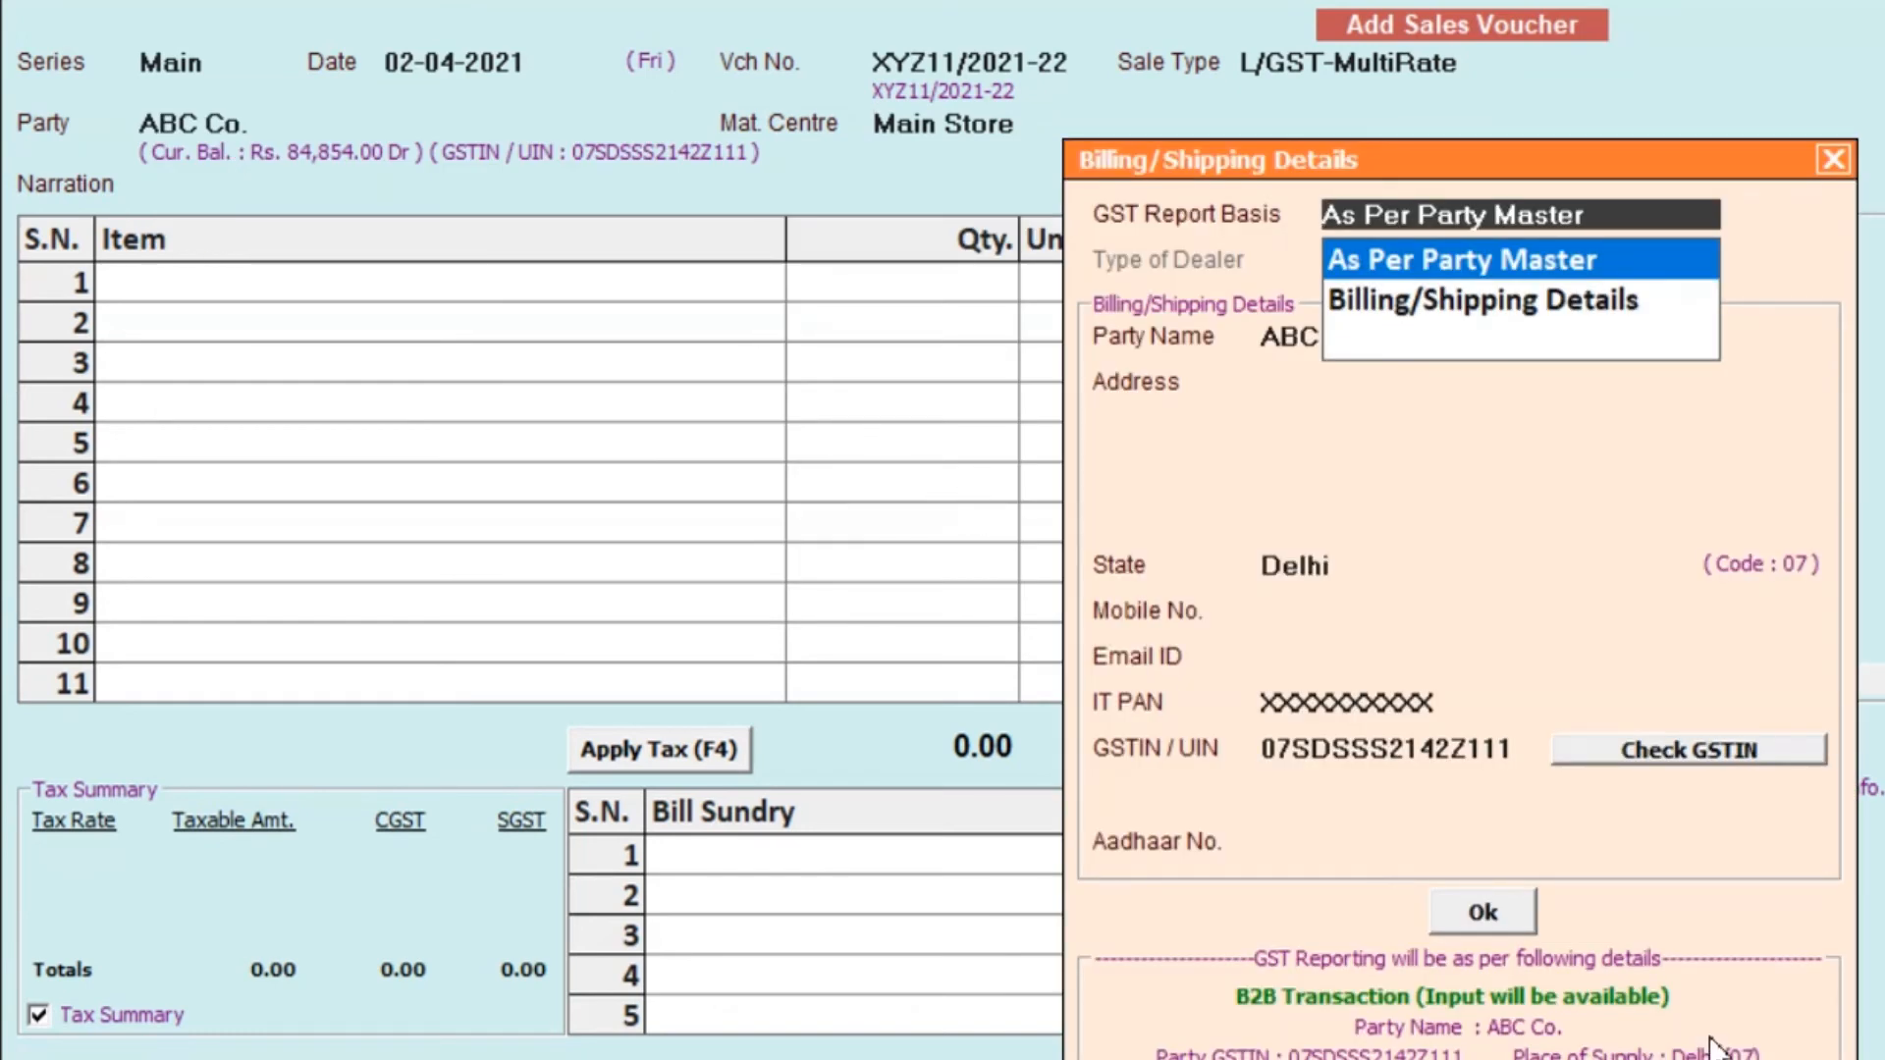
{"action": "left_click", "coordinate": [1507, 894]}
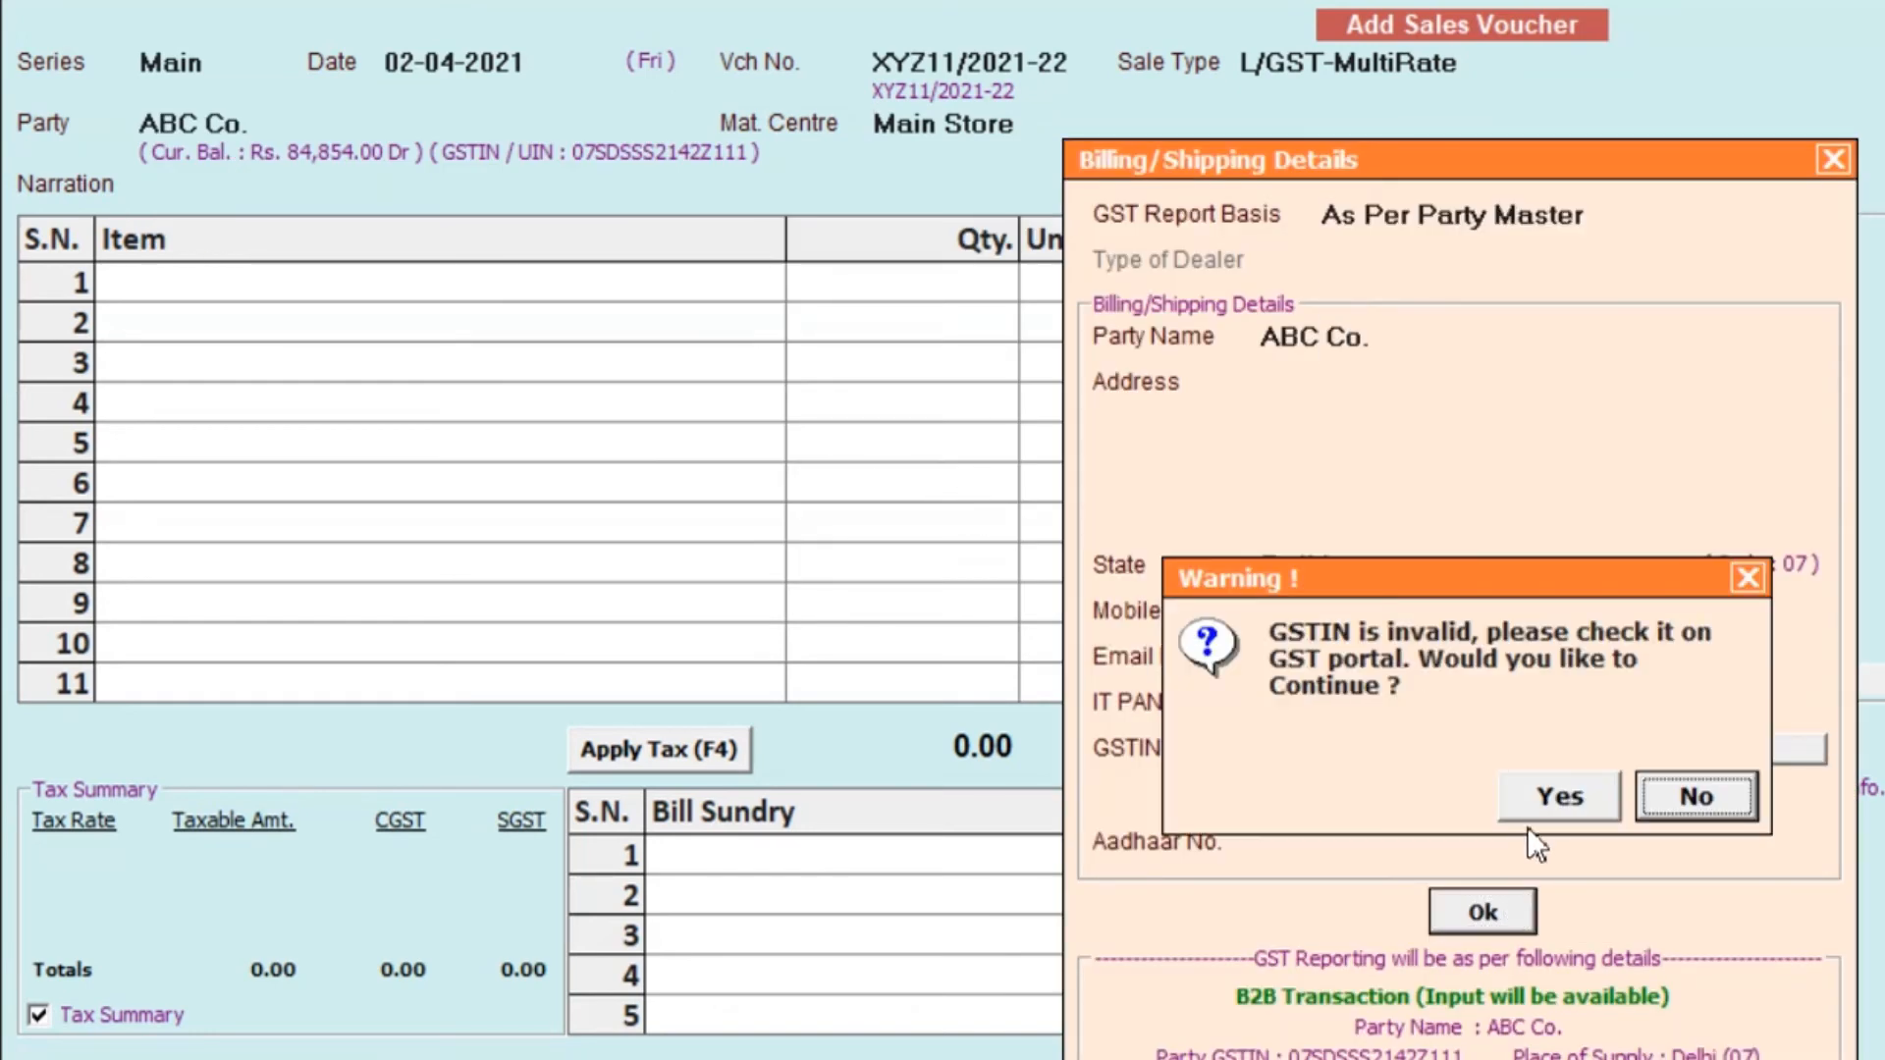
{"action": "left_click", "coordinate": [1551, 798]}
{"action": "key", "text": "Return"}
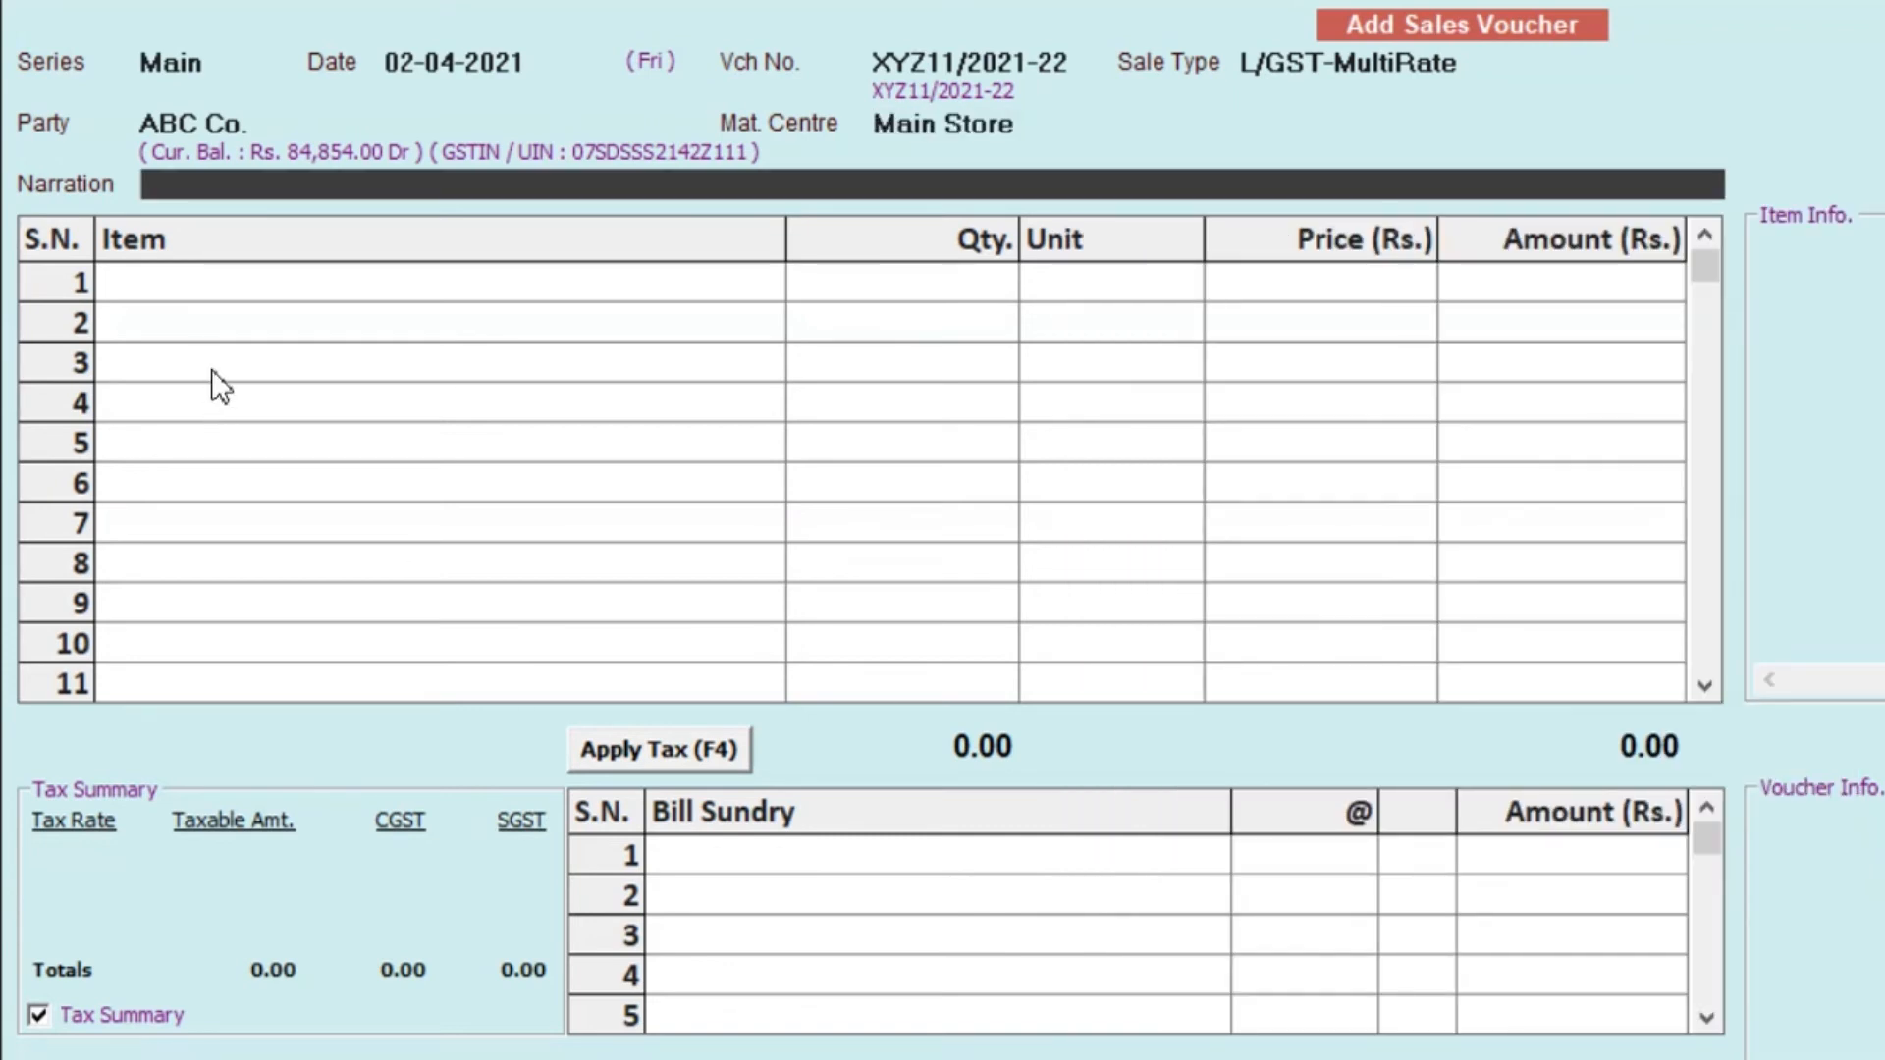
{"action": "key", "text": "Return"}
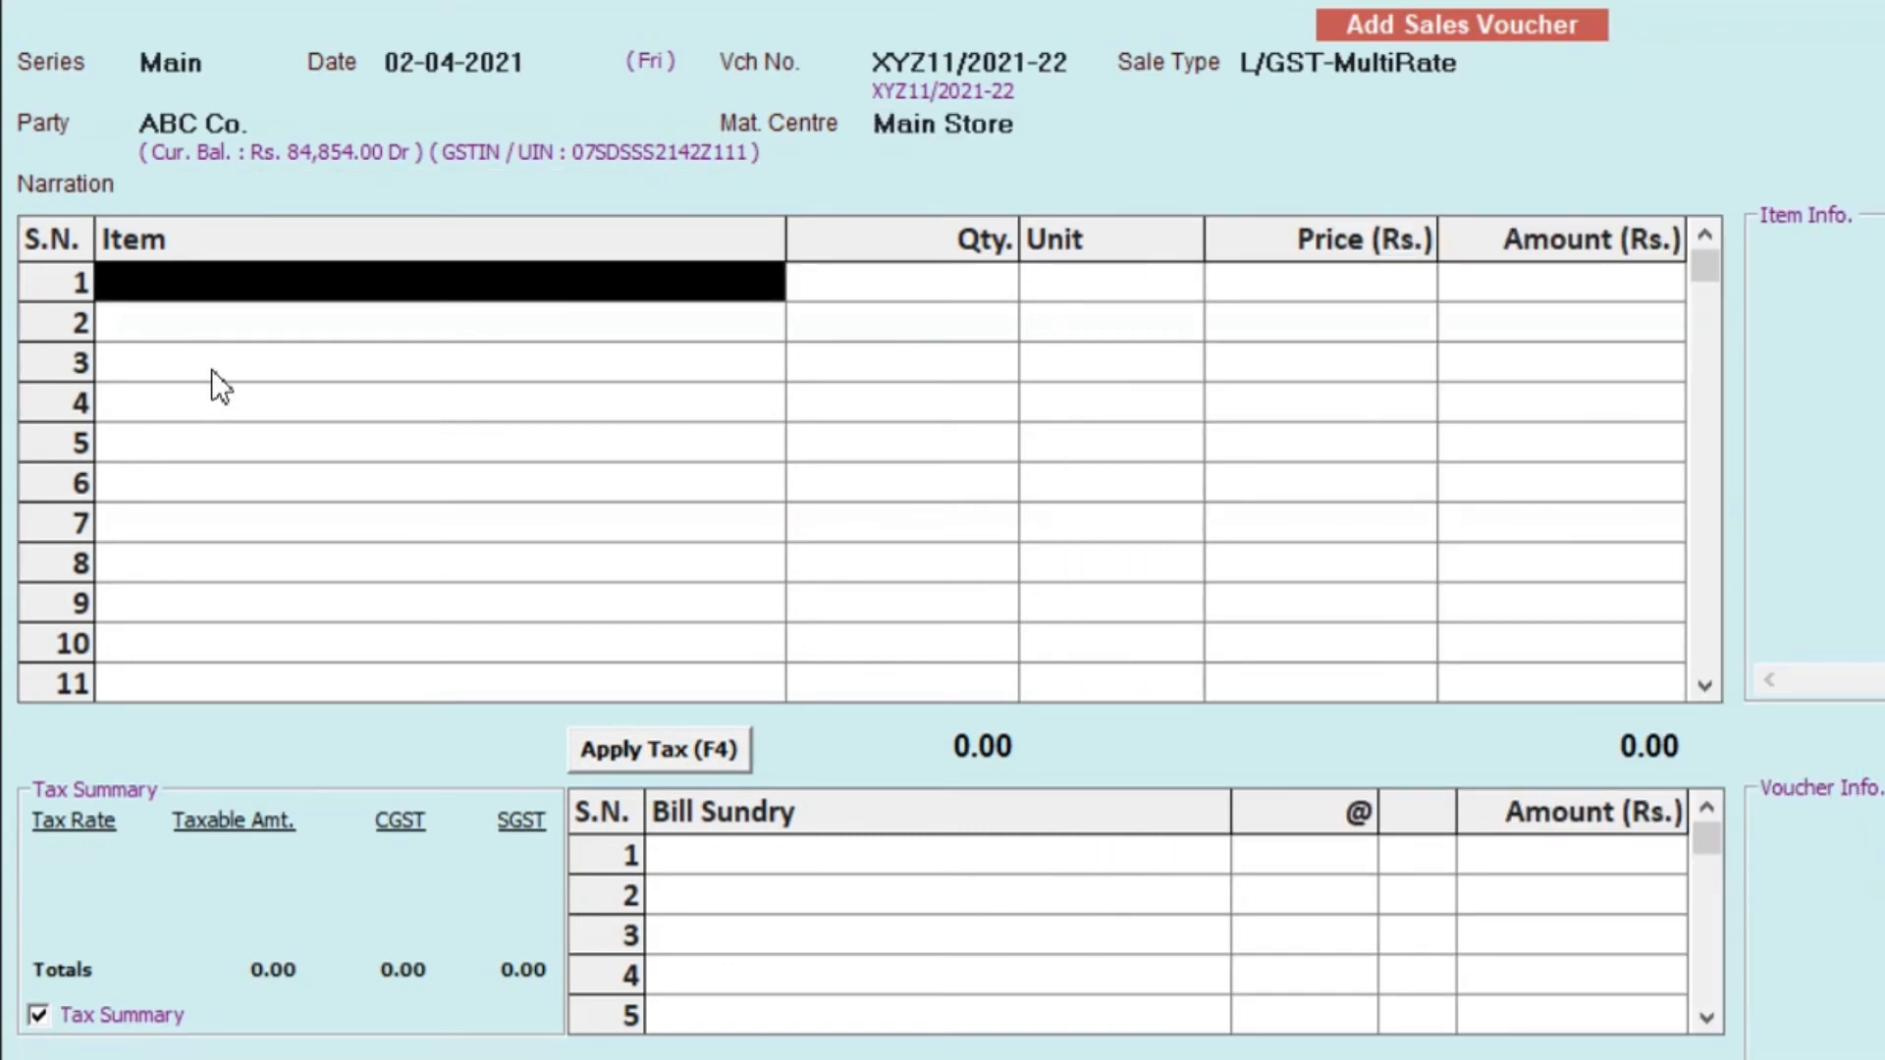
Enter Item 12 as the first voucher line with 2 Pcs. at Rs. 500, leaving its description fields blank
{"action": "type", "text": "i"}
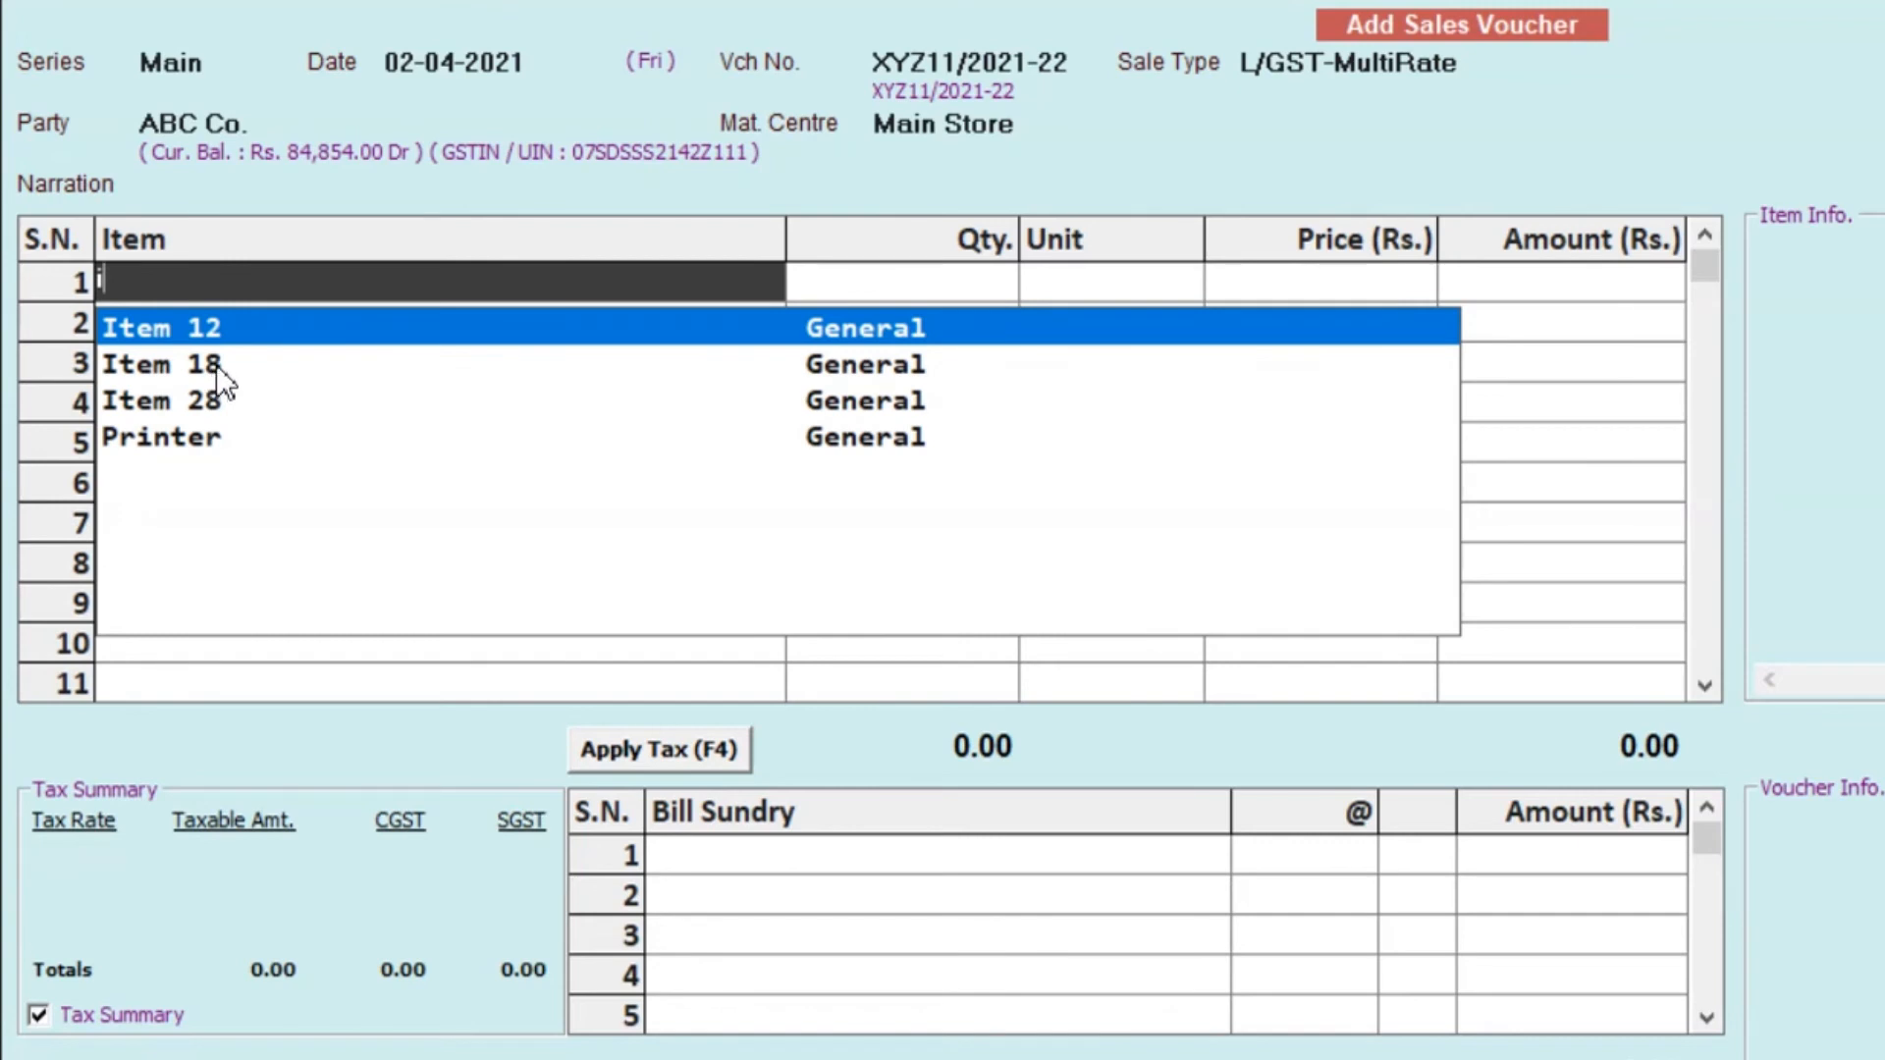
{"action": "left_click", "coordinate": [252, 328]}
{"action": "key", "text": "Return"}
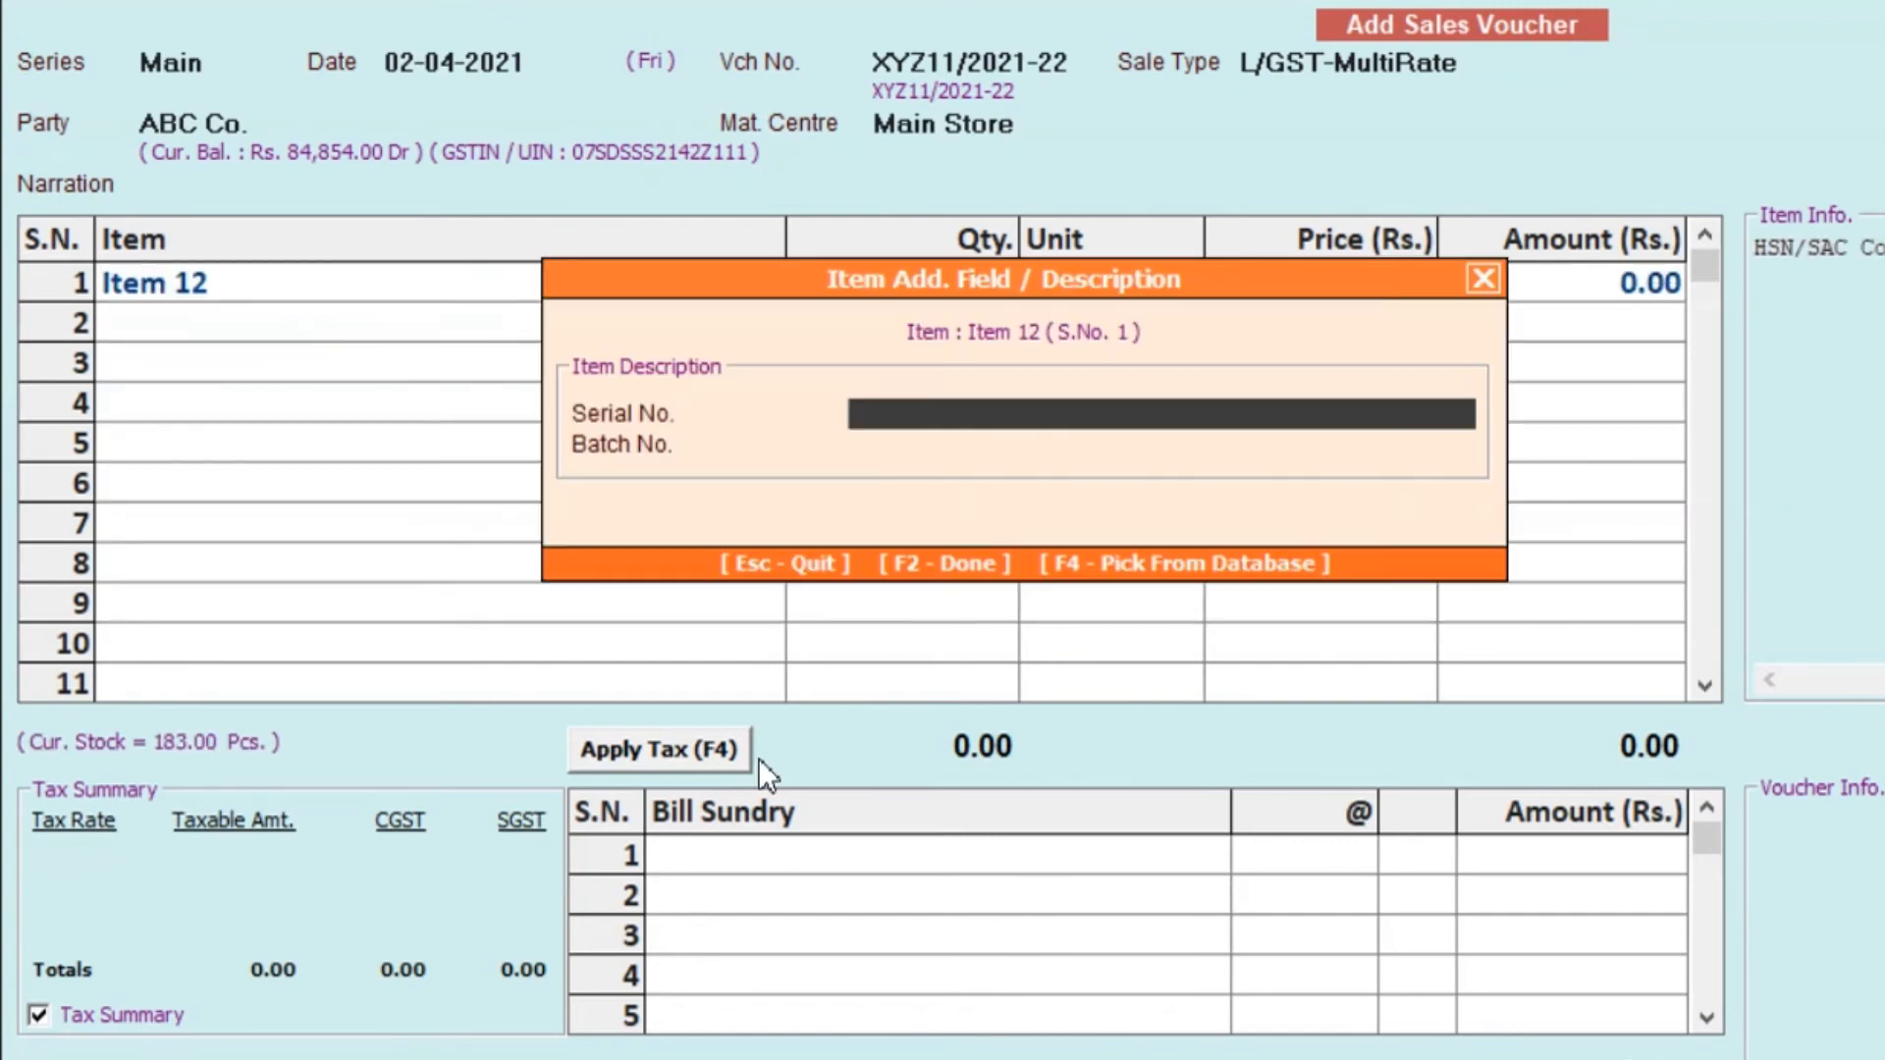
{"action": "key", "text": "Escape"}
{"action": "type", "text": "2"}
{"action": "key", "text": "Return"}
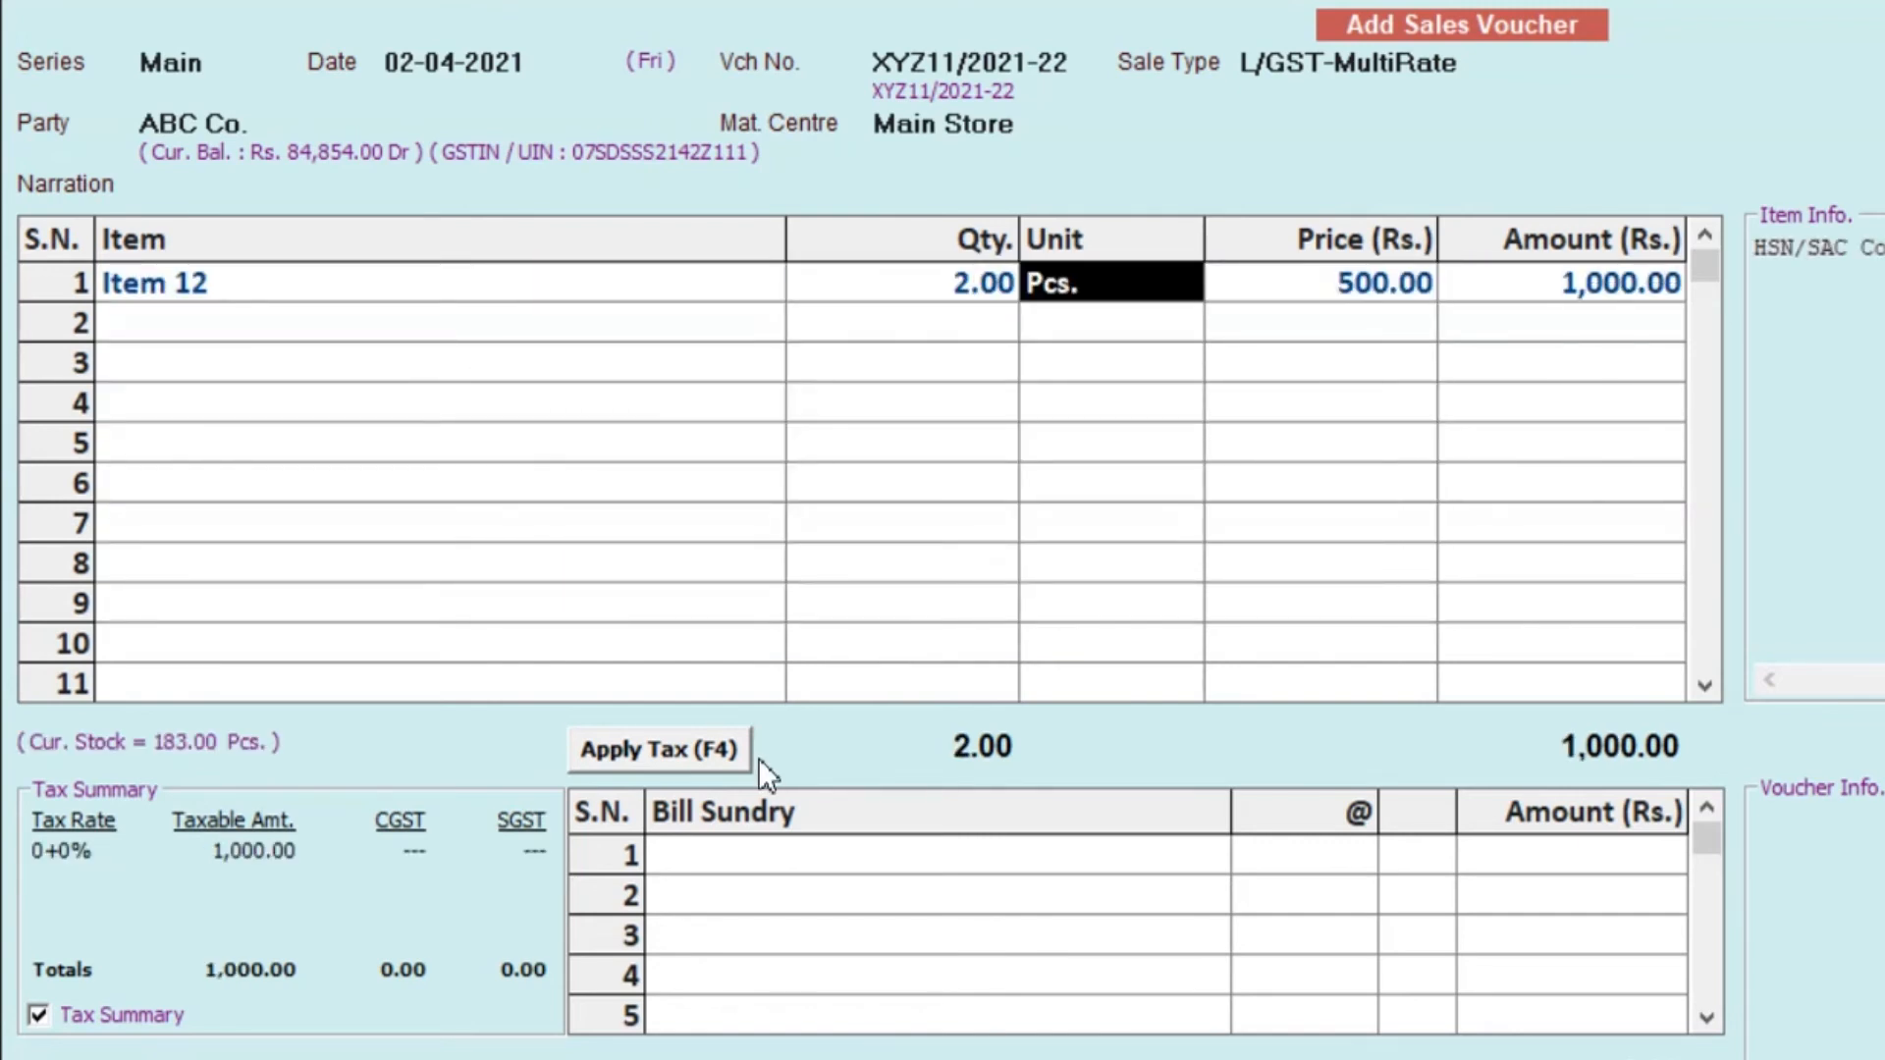
{"action": "key", "text": "Return"}
{"action": "key", "text": "Return"}
{"action": "key", "text": "Return"}
{"action": "key", "text": "Return"}
{"action": "key", "text": "Return"}
{"action": "key", "text": "Return"}
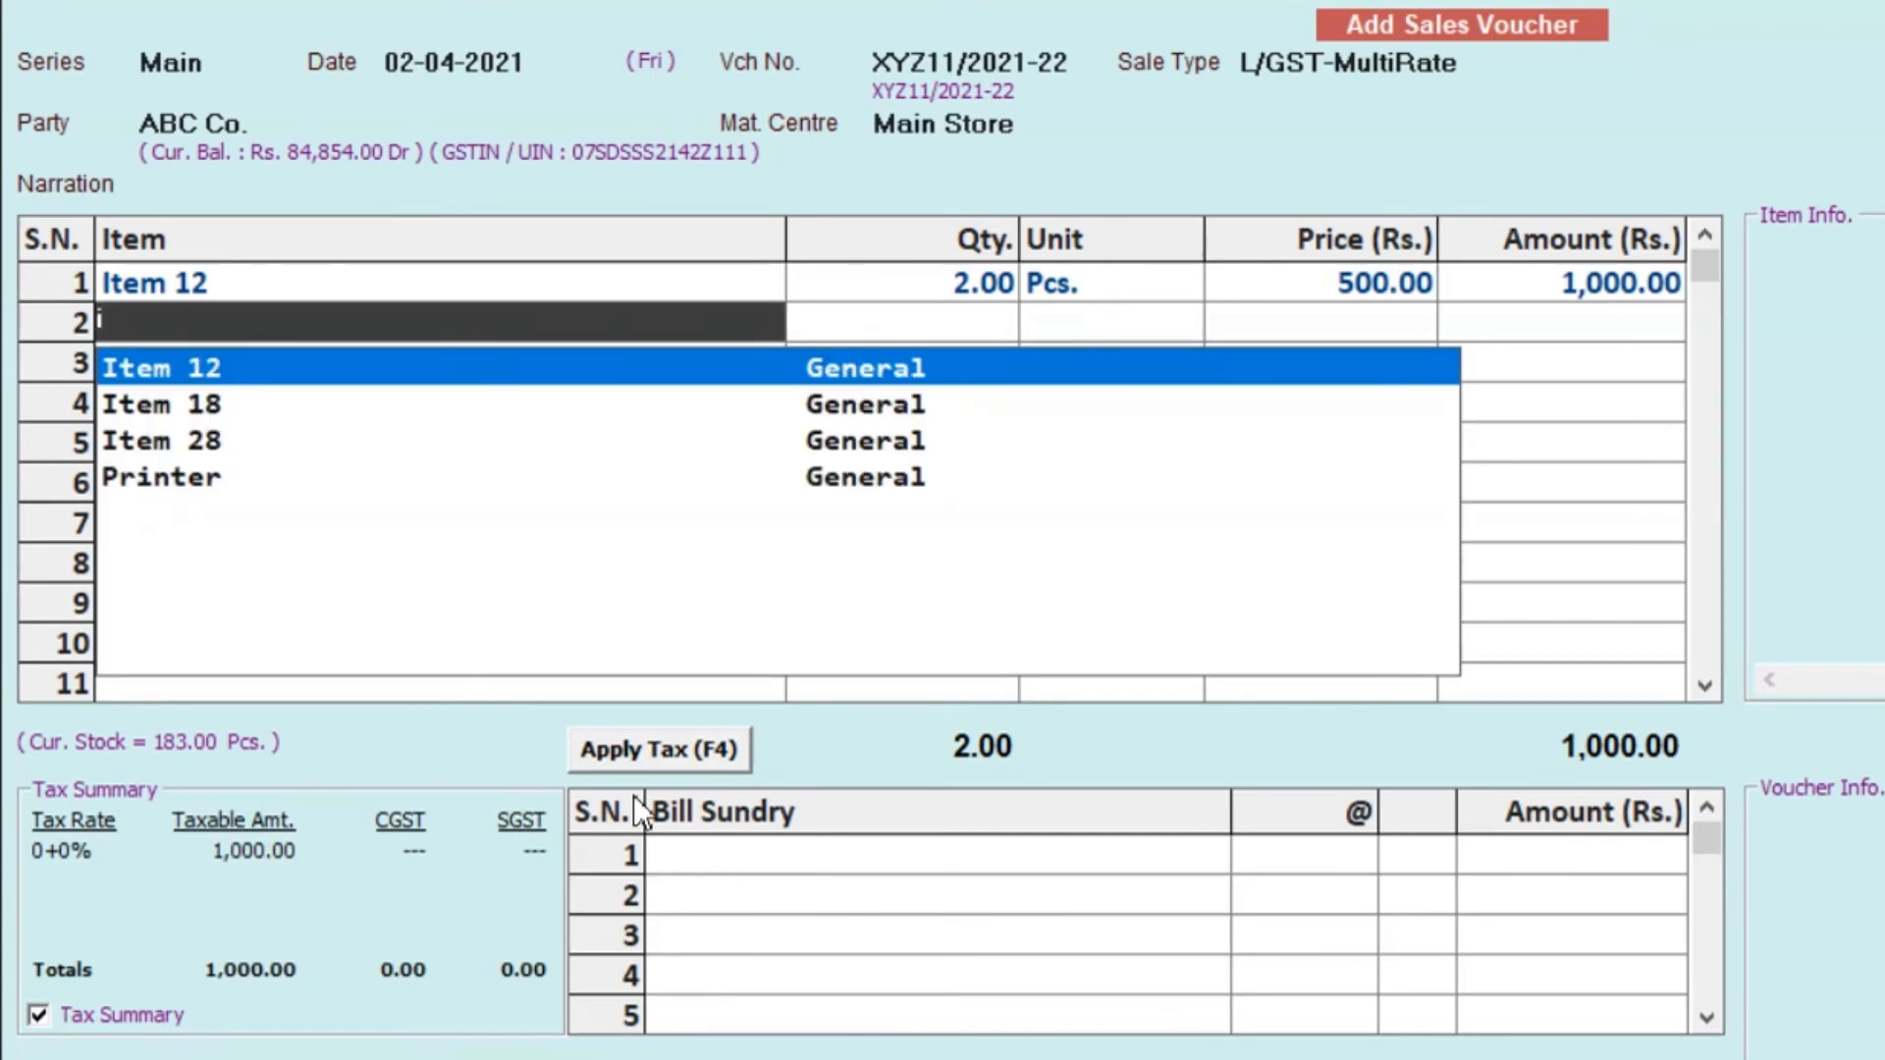
Add Item 18 with 3 Pcs. at Rs. 400 and Item 28 with 5 Pcs. at Rs. 200 to the voucher
{"action": "left_click", "coordinate": [275, 404]}
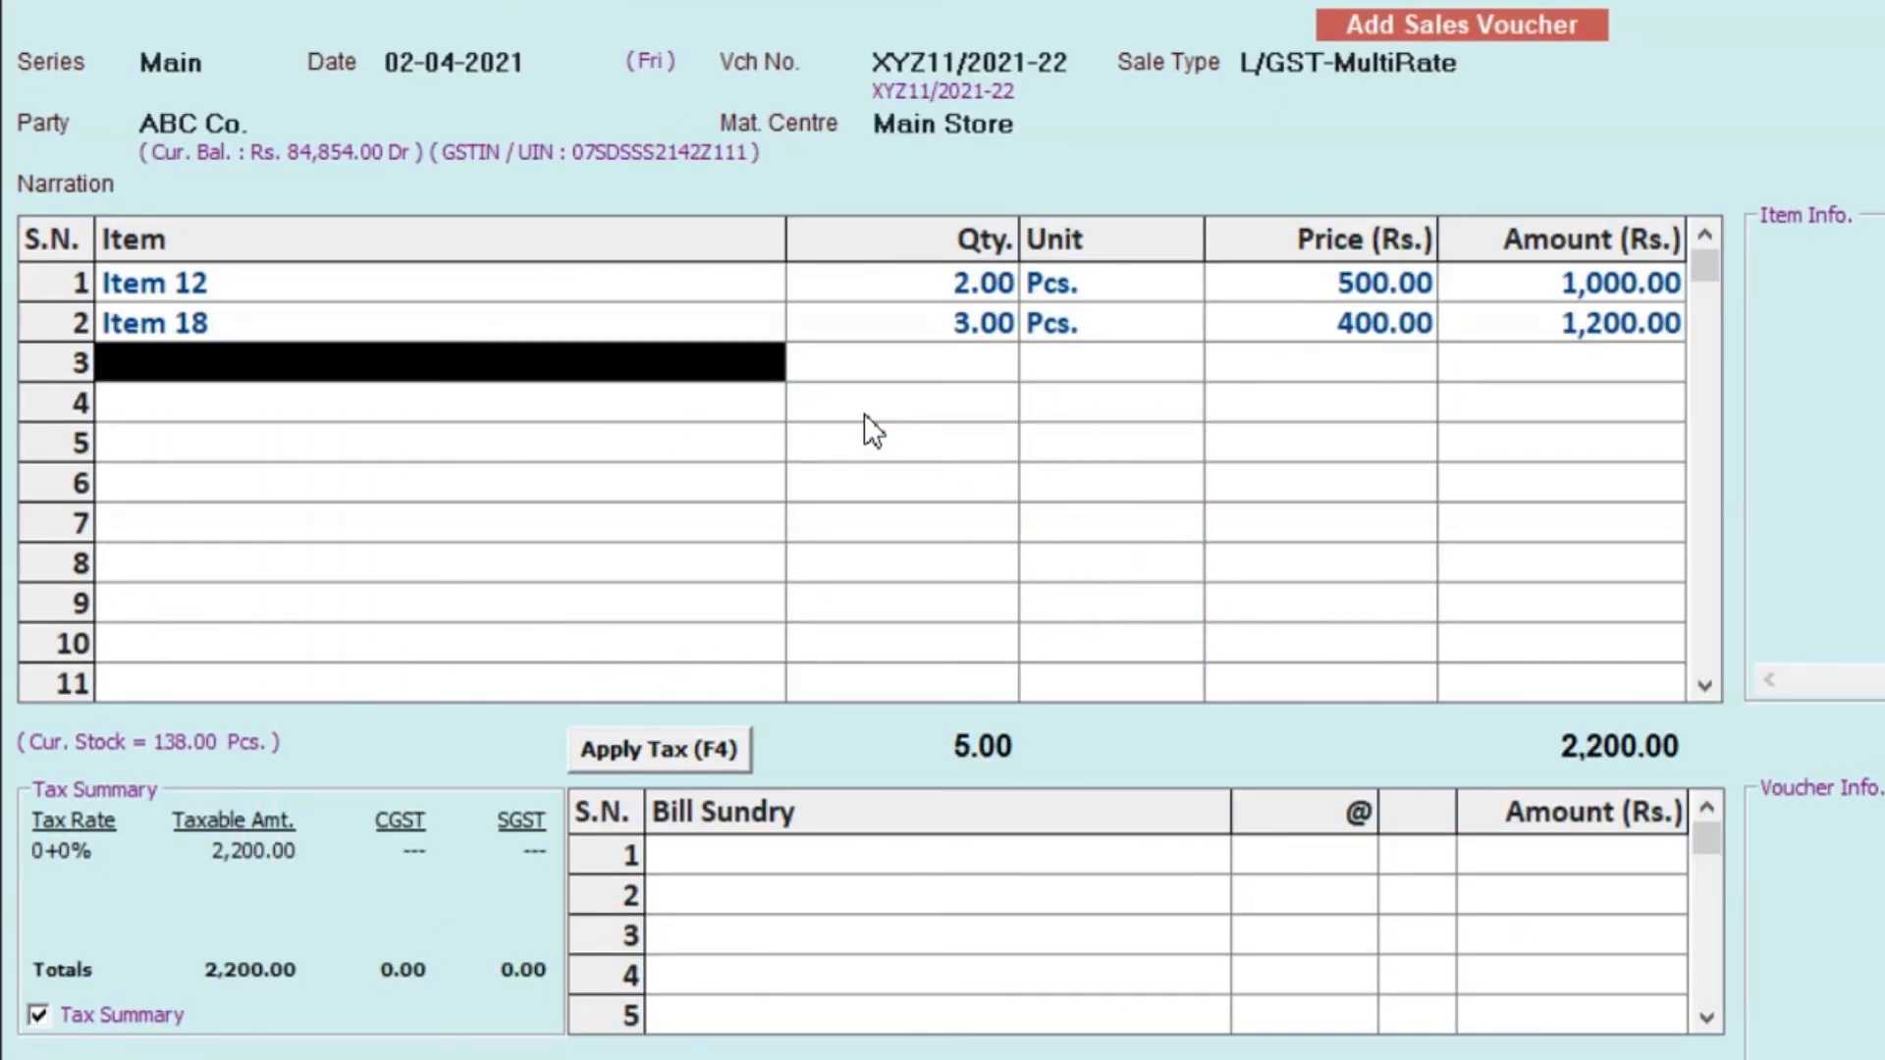
{"action": "key", "text": "Return"}
{"action": "key", "text": "Down"}
{"action": "key", "text": "Down"}
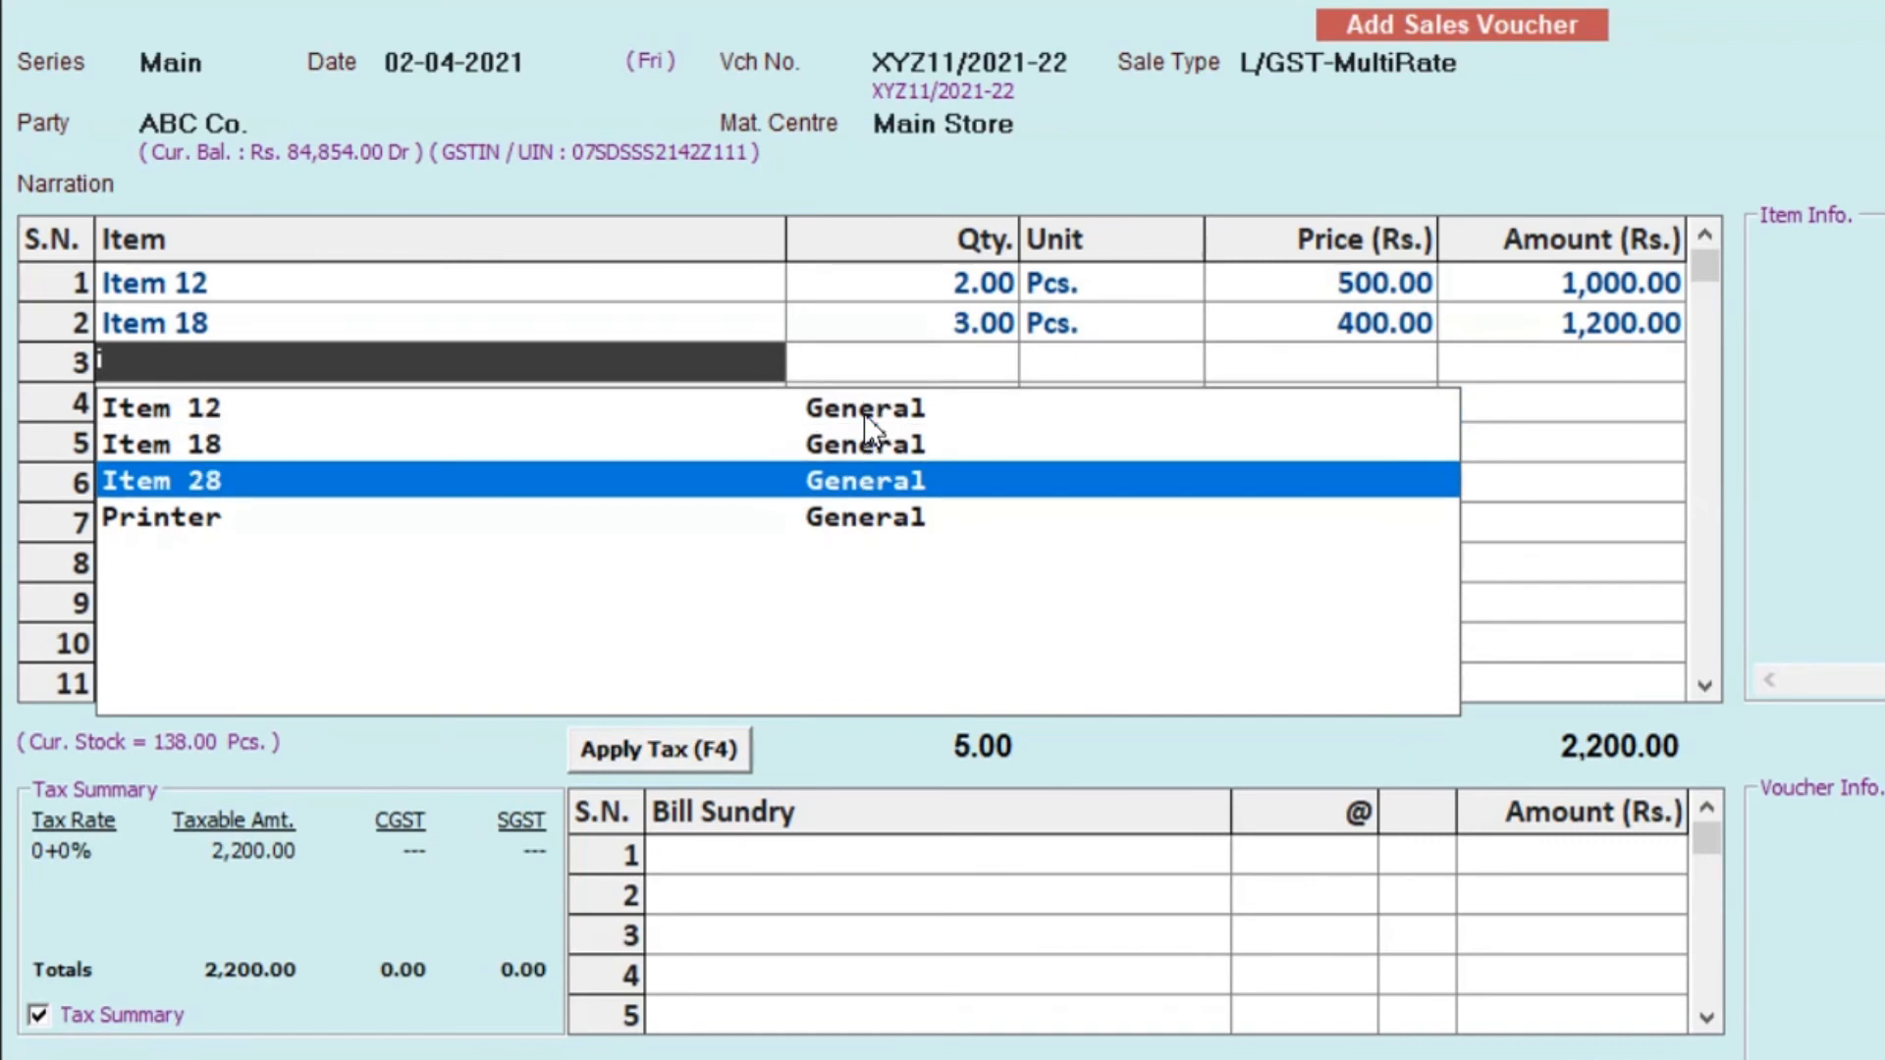
{"action": "key", "text": "Return"}
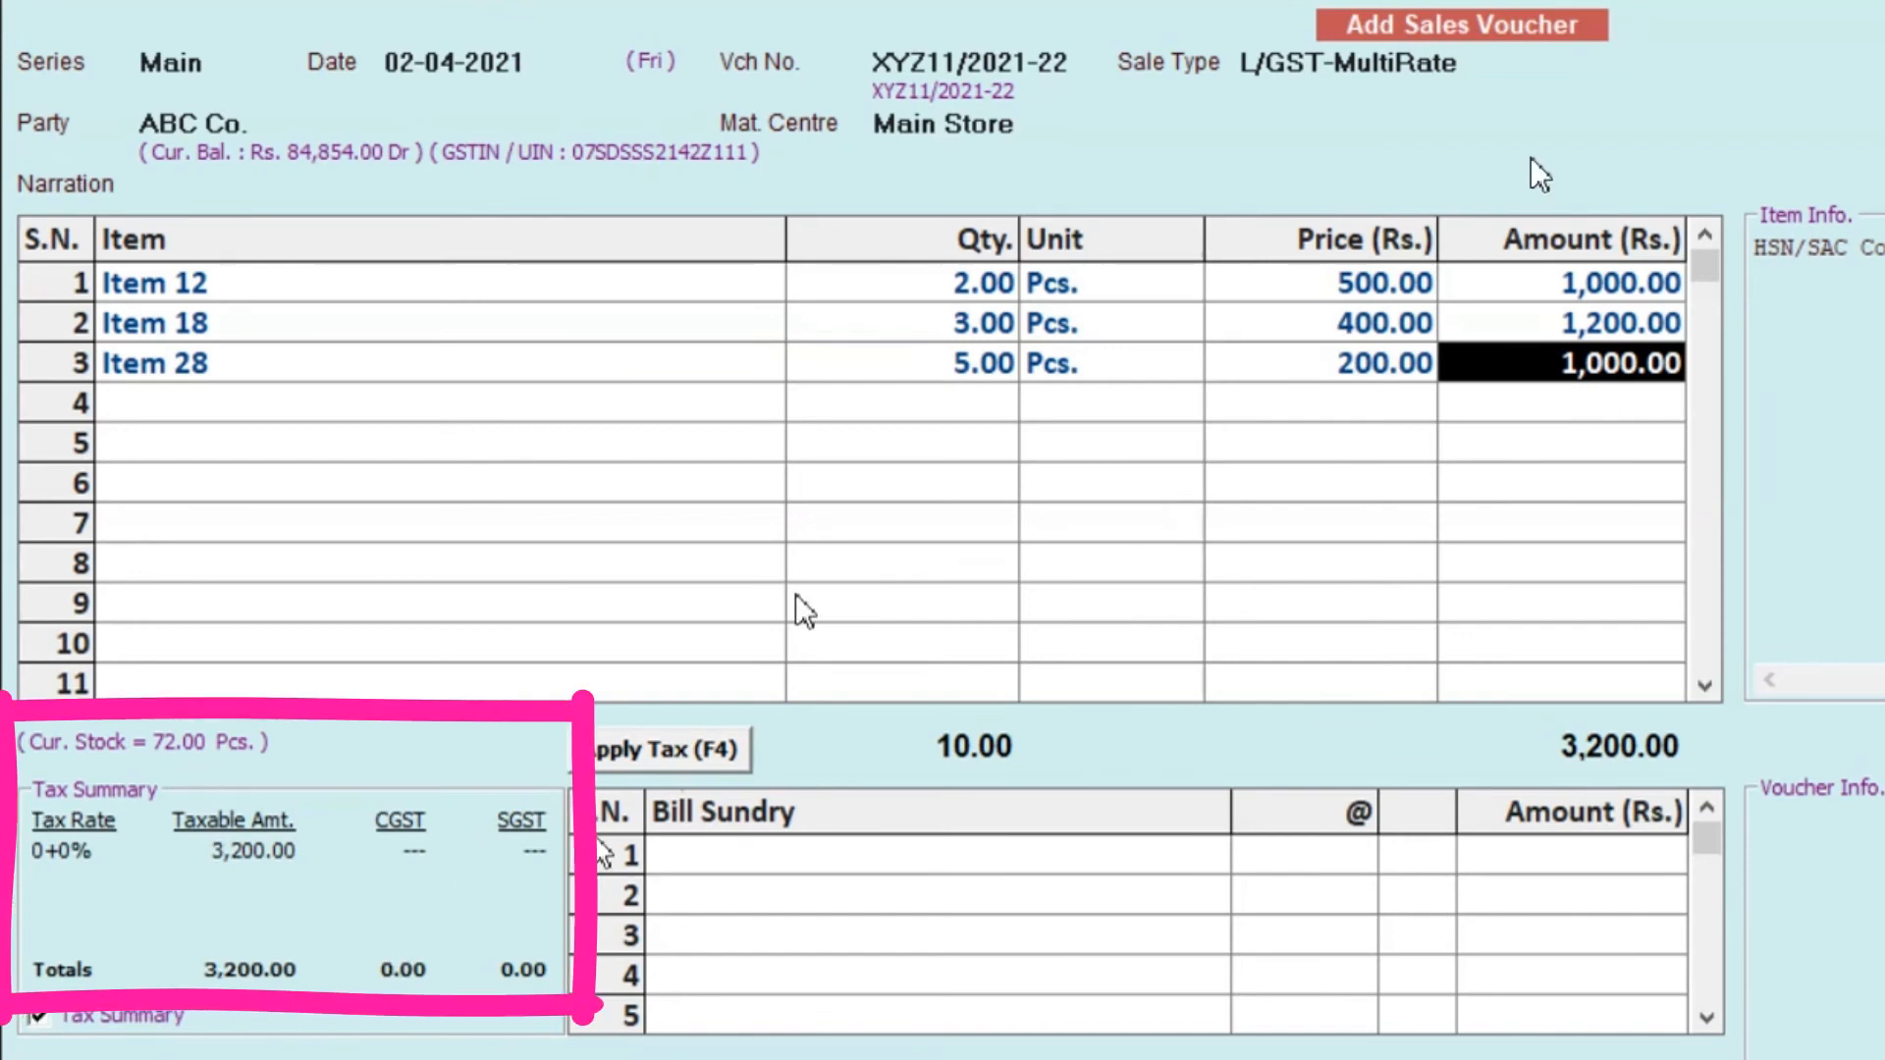
Add CGST and SGST bill sundries at 6% each for Item 12
{"action": "left_click", "coordinate": [702, 963]}
{"action": "type", "text": "c"}
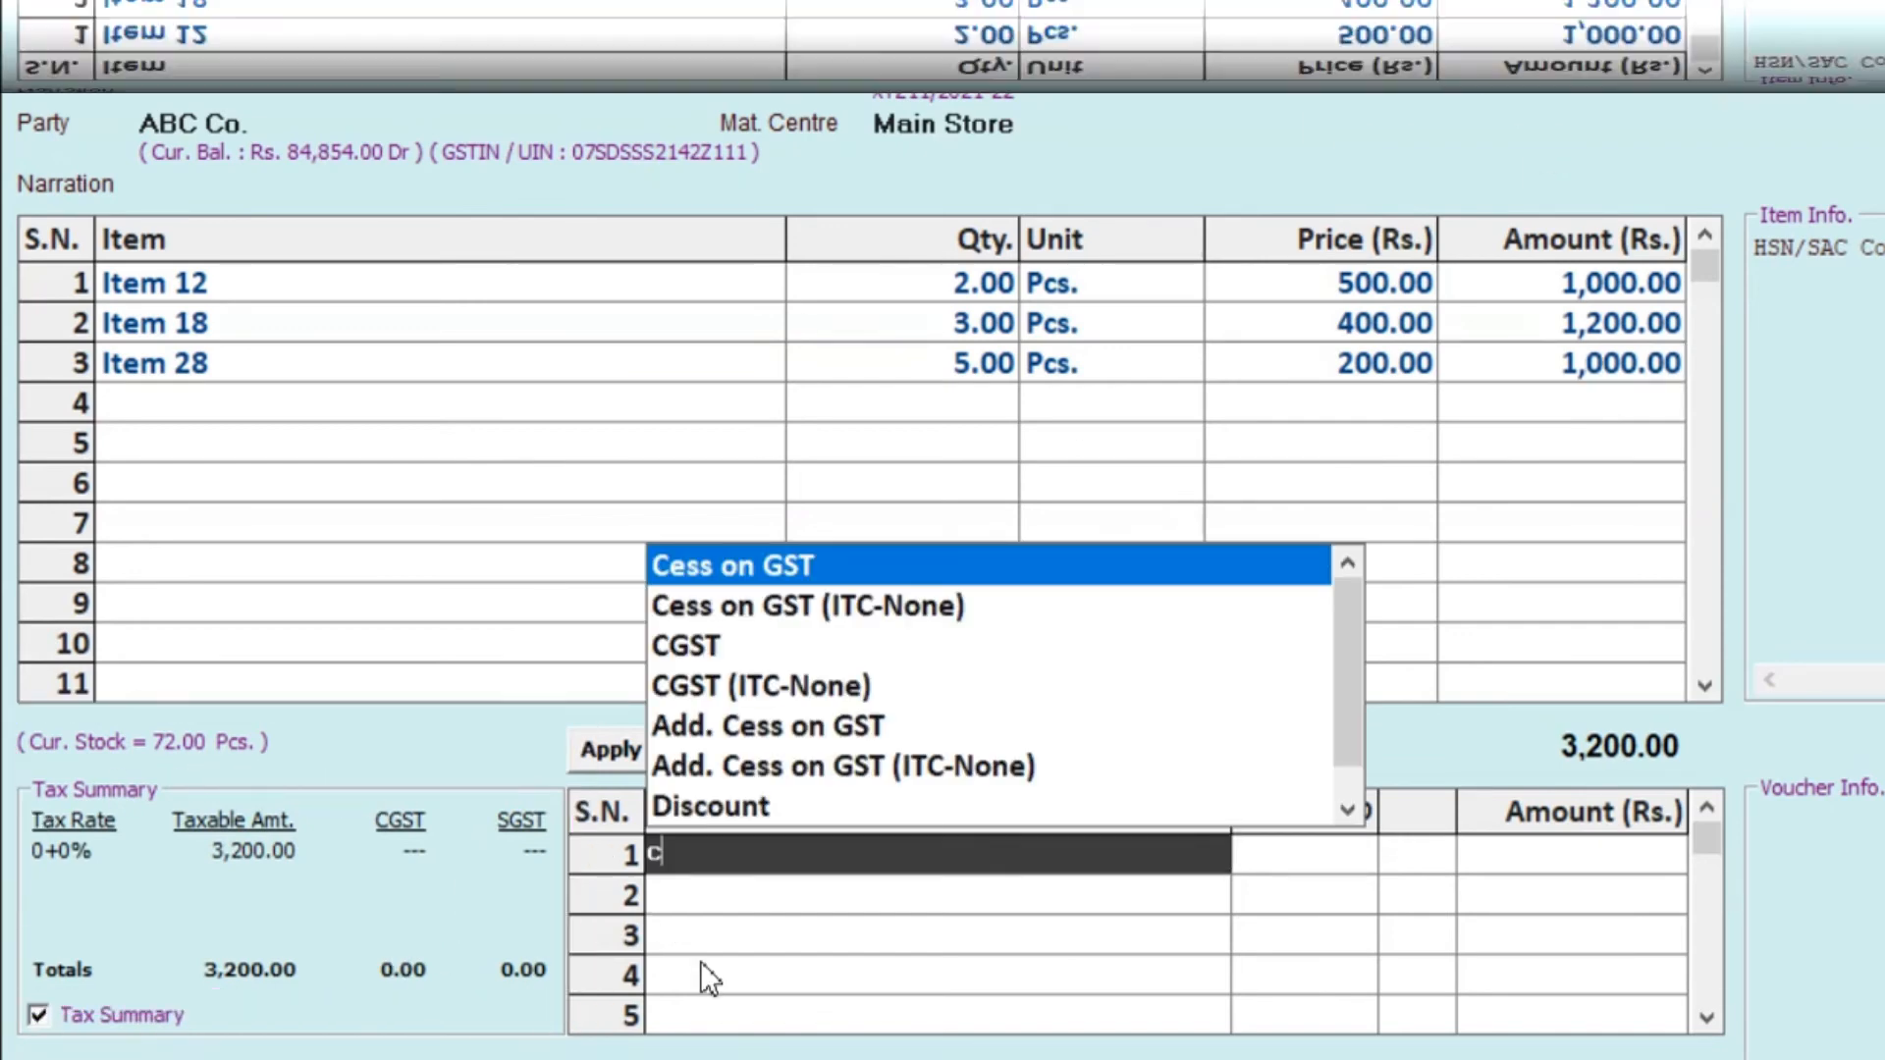
{"action": "key", "text": "Down"}
{"action": "key", "text": "Down"}
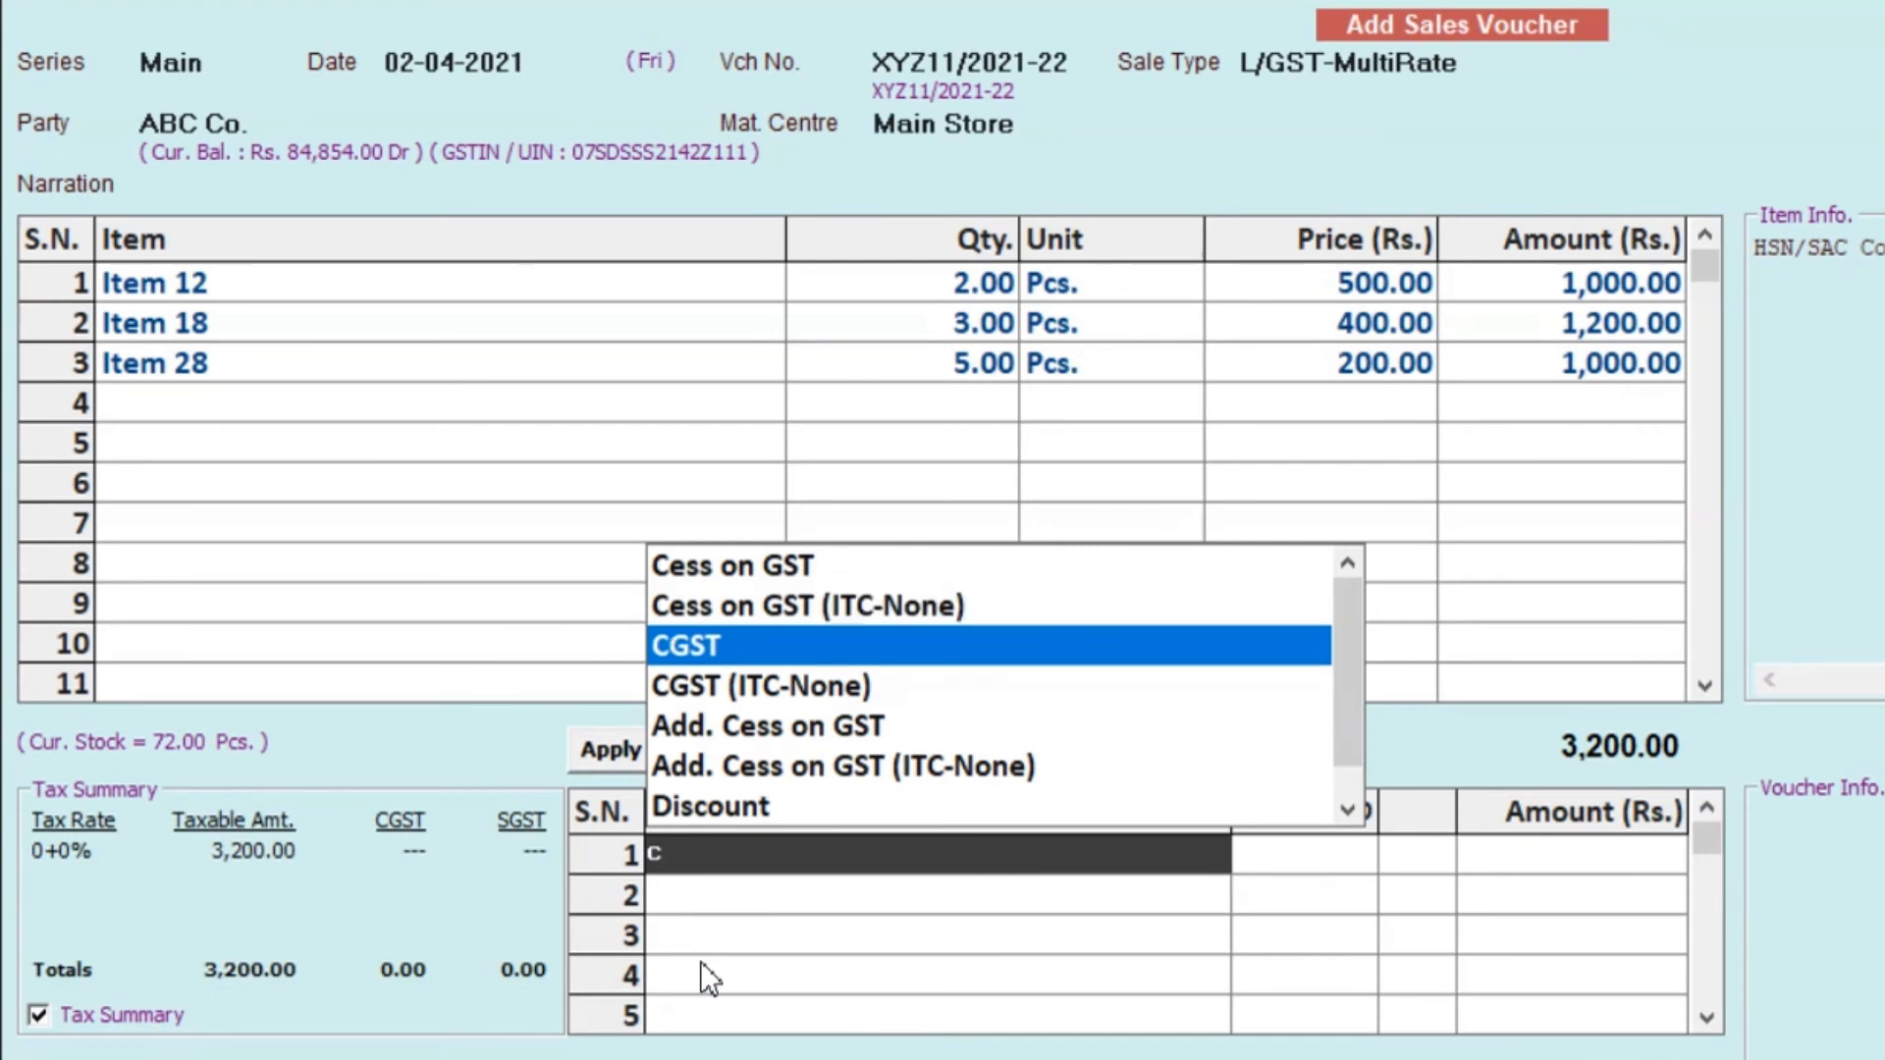
{"action": "key", "text": "Return"}
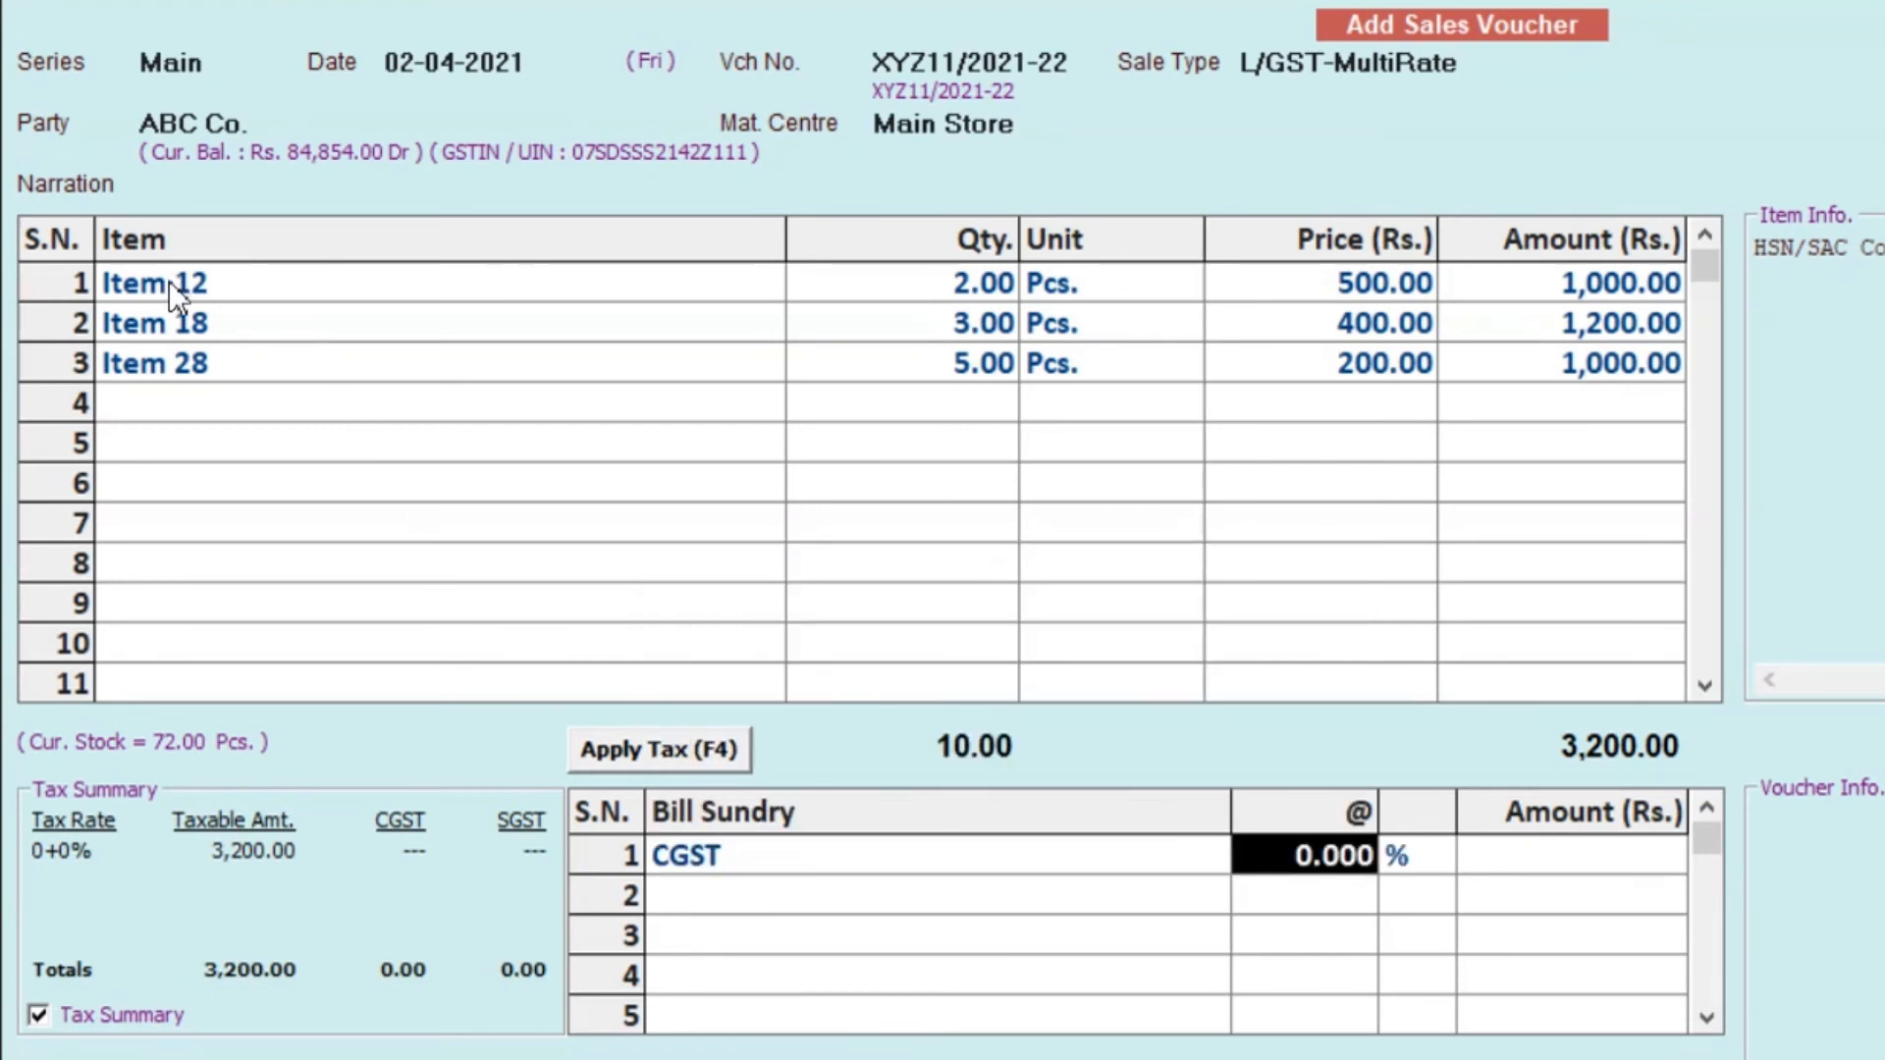
{"action": "type", "text": "6"}
{"action": "key", "text": "Return"}
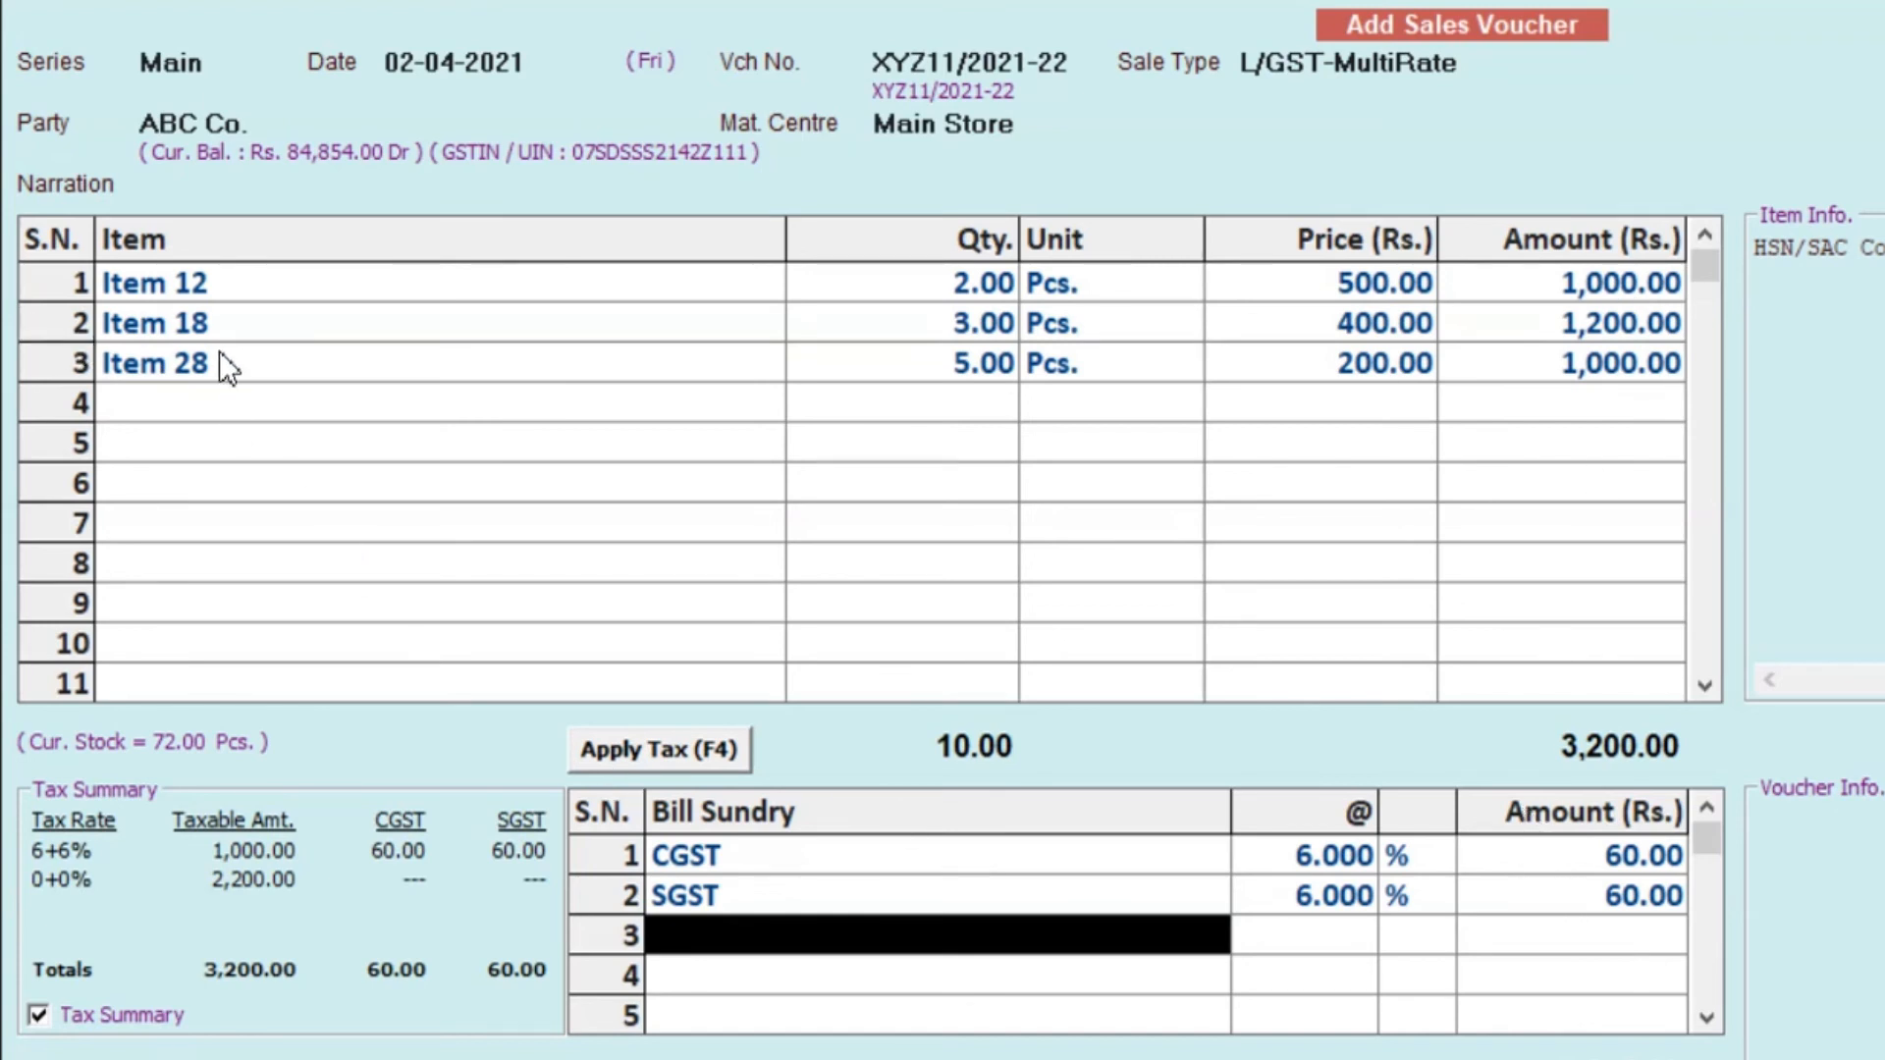
Add CGST and SGST bill sundries at 9% each for Item 18
{"action": "type", "text": "CGST"}
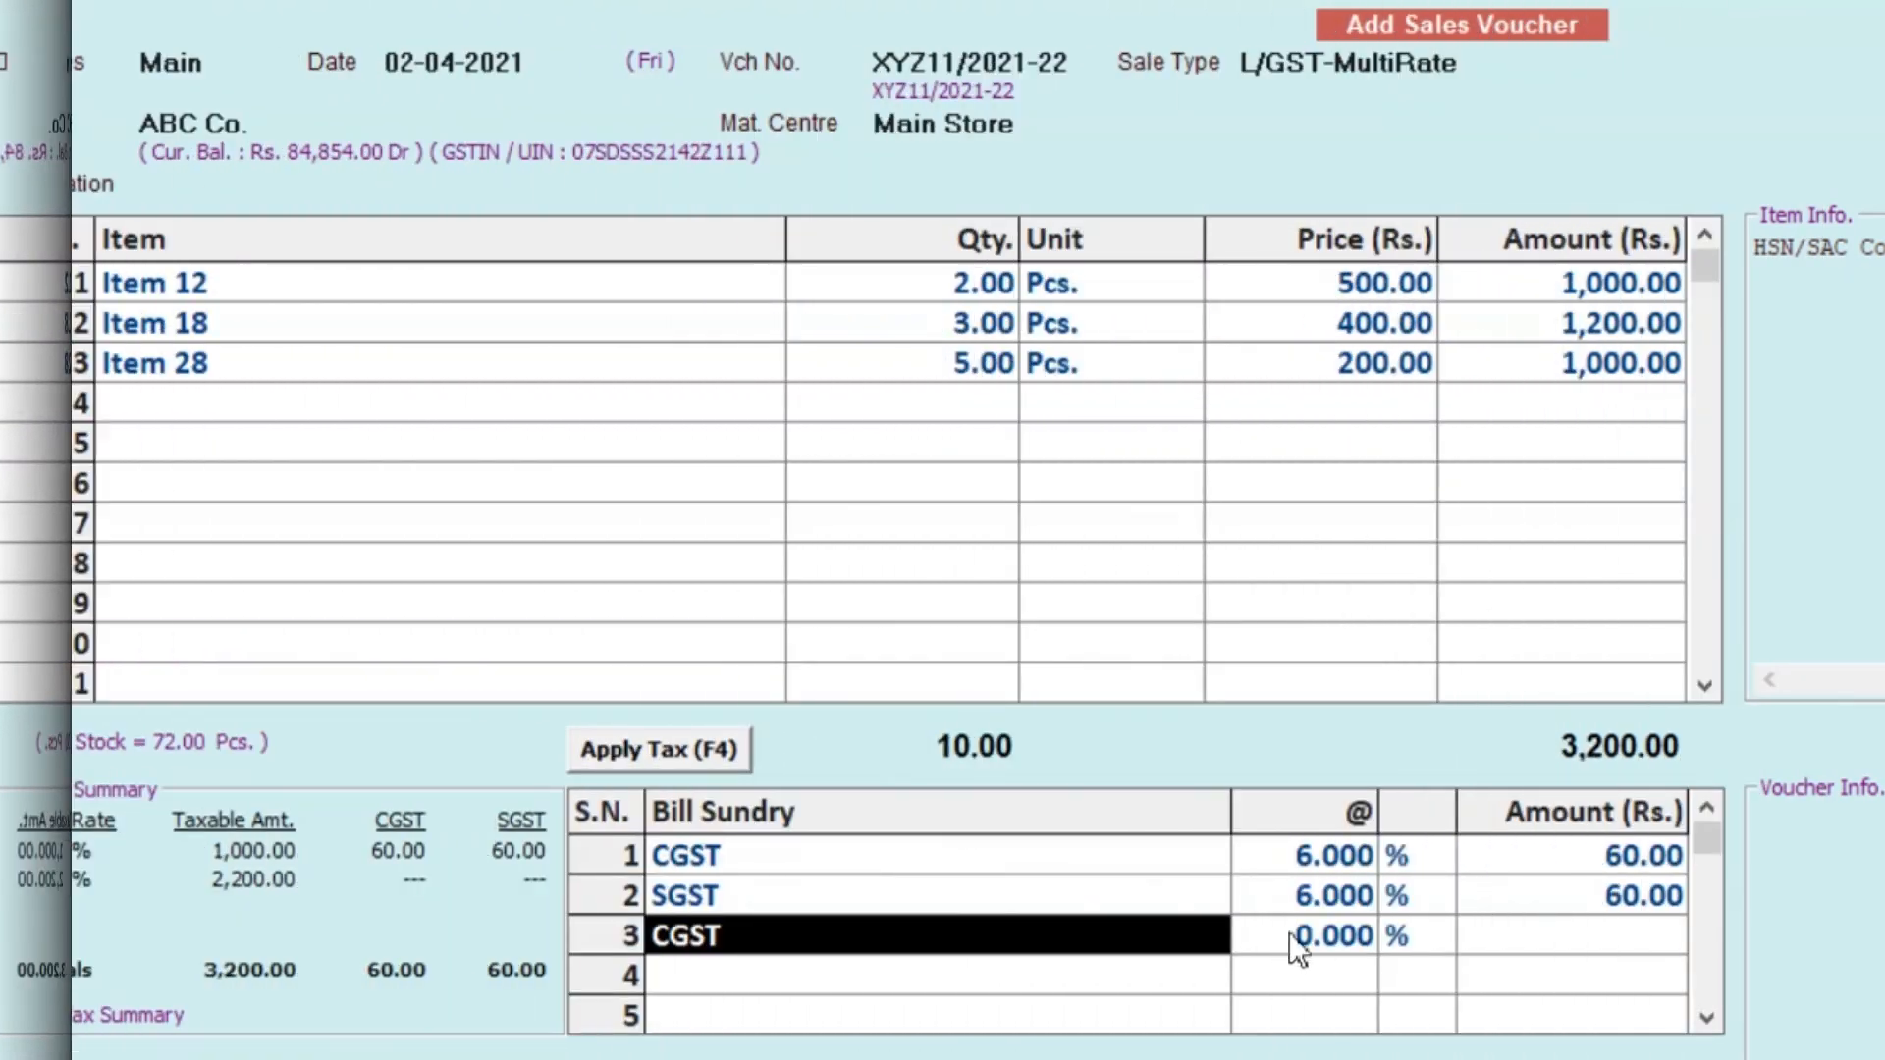
{"action": "key", "text": "Return"}
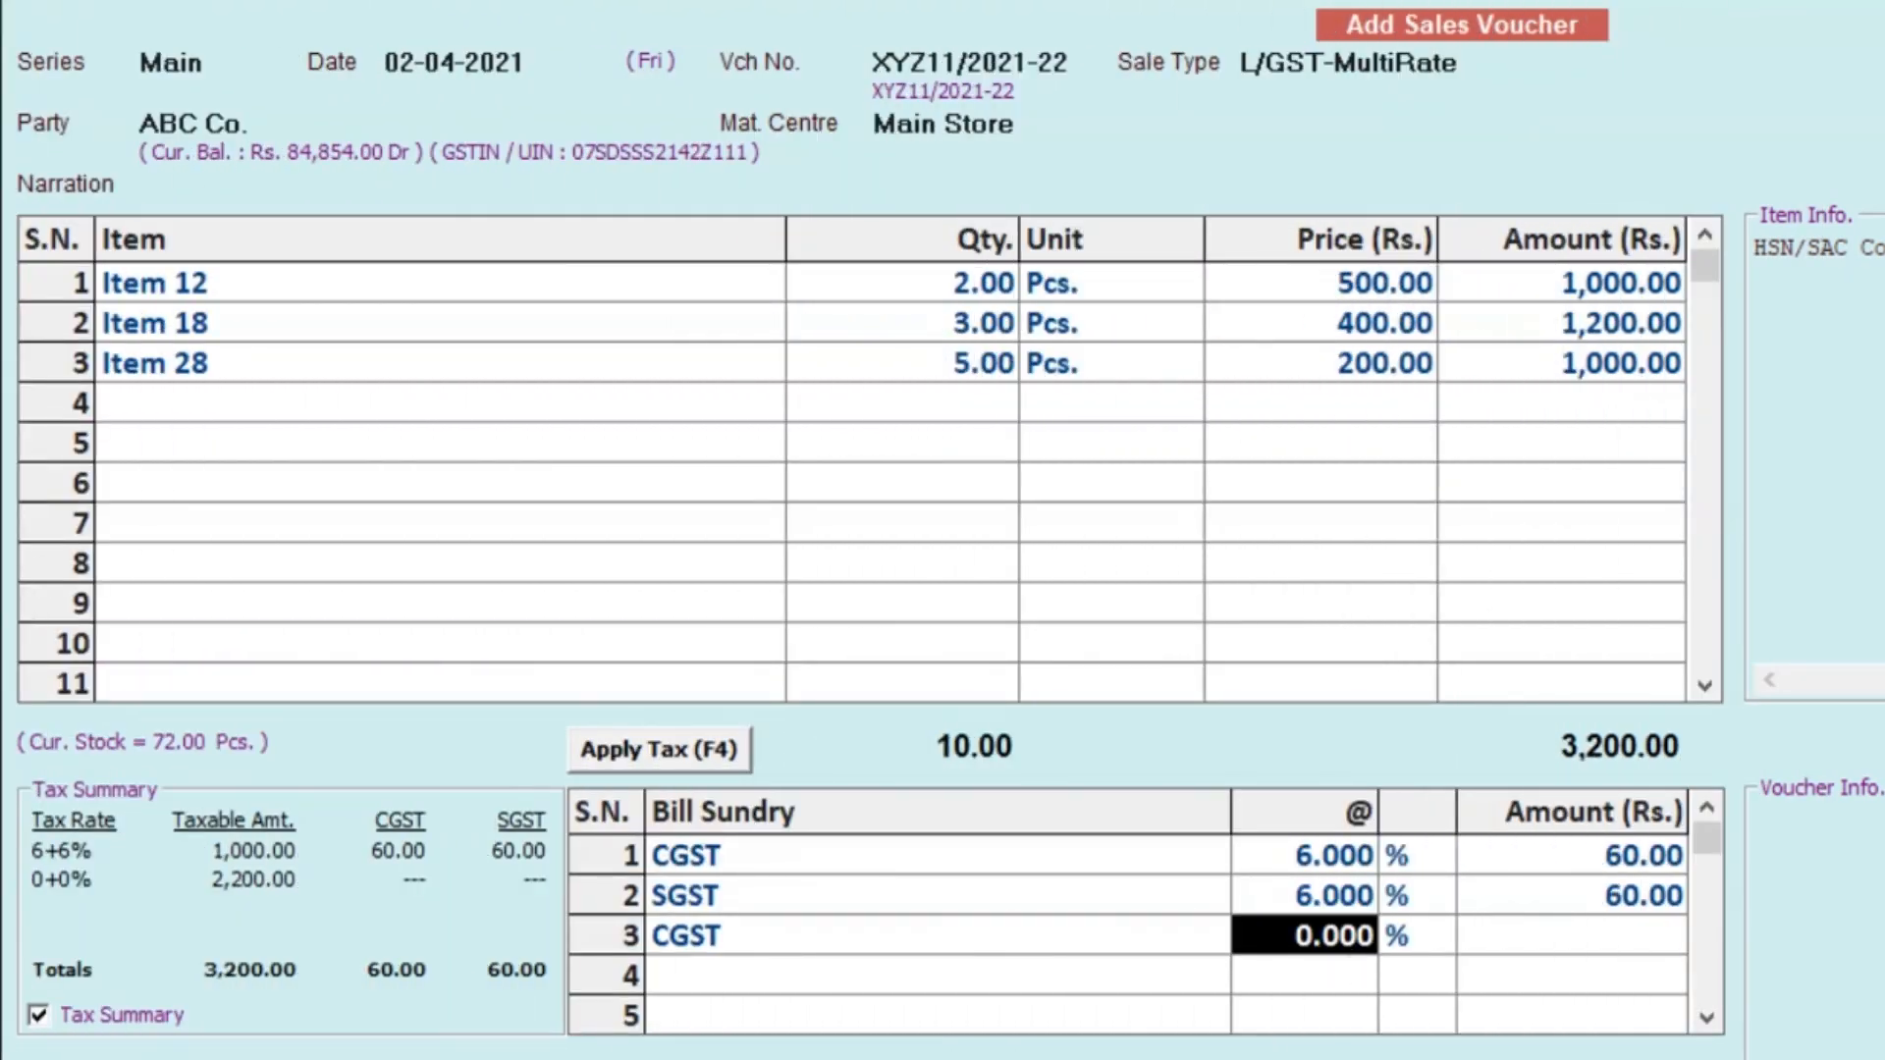
{"action": "type", "text": "9"}
{"action": "key", "text": "Return"}
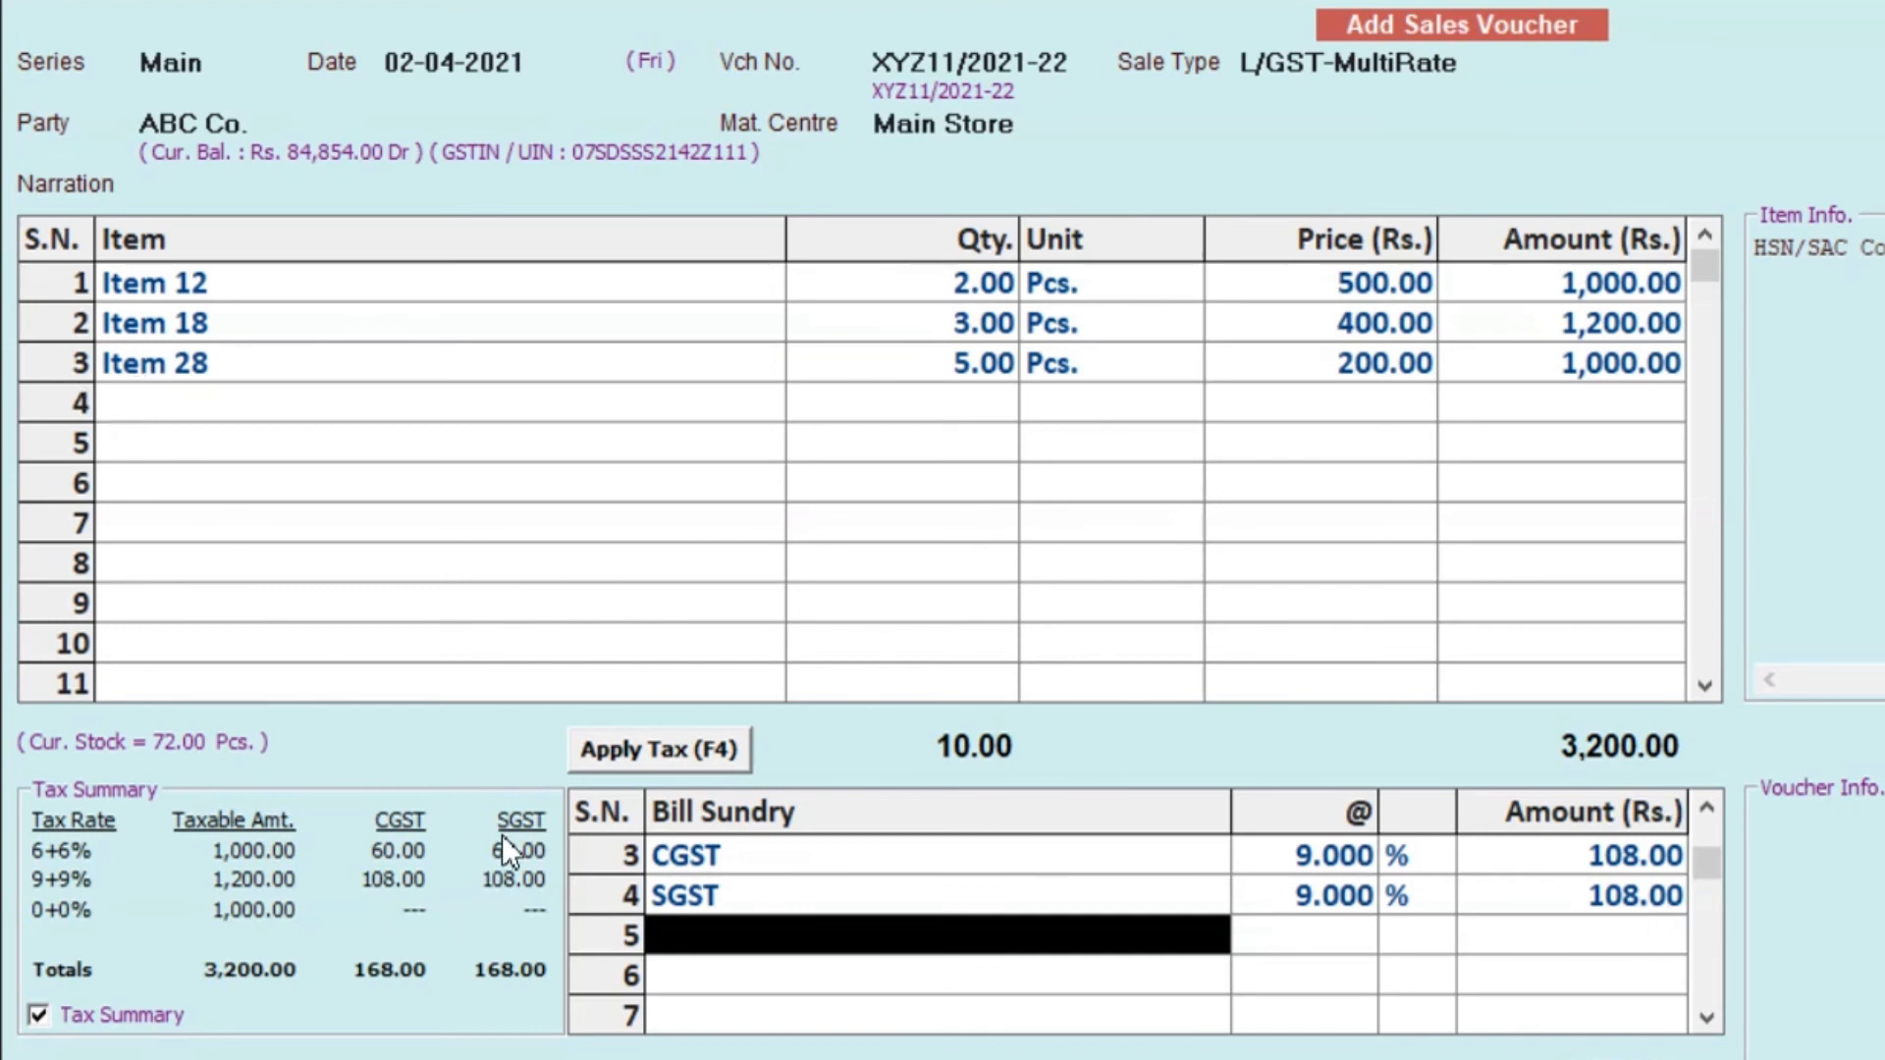
Add CGST and SGST bill sundries at 14% each for Item 28
{"action": "type", "text": "cg"}
{"action": "key", "text": "Return"}
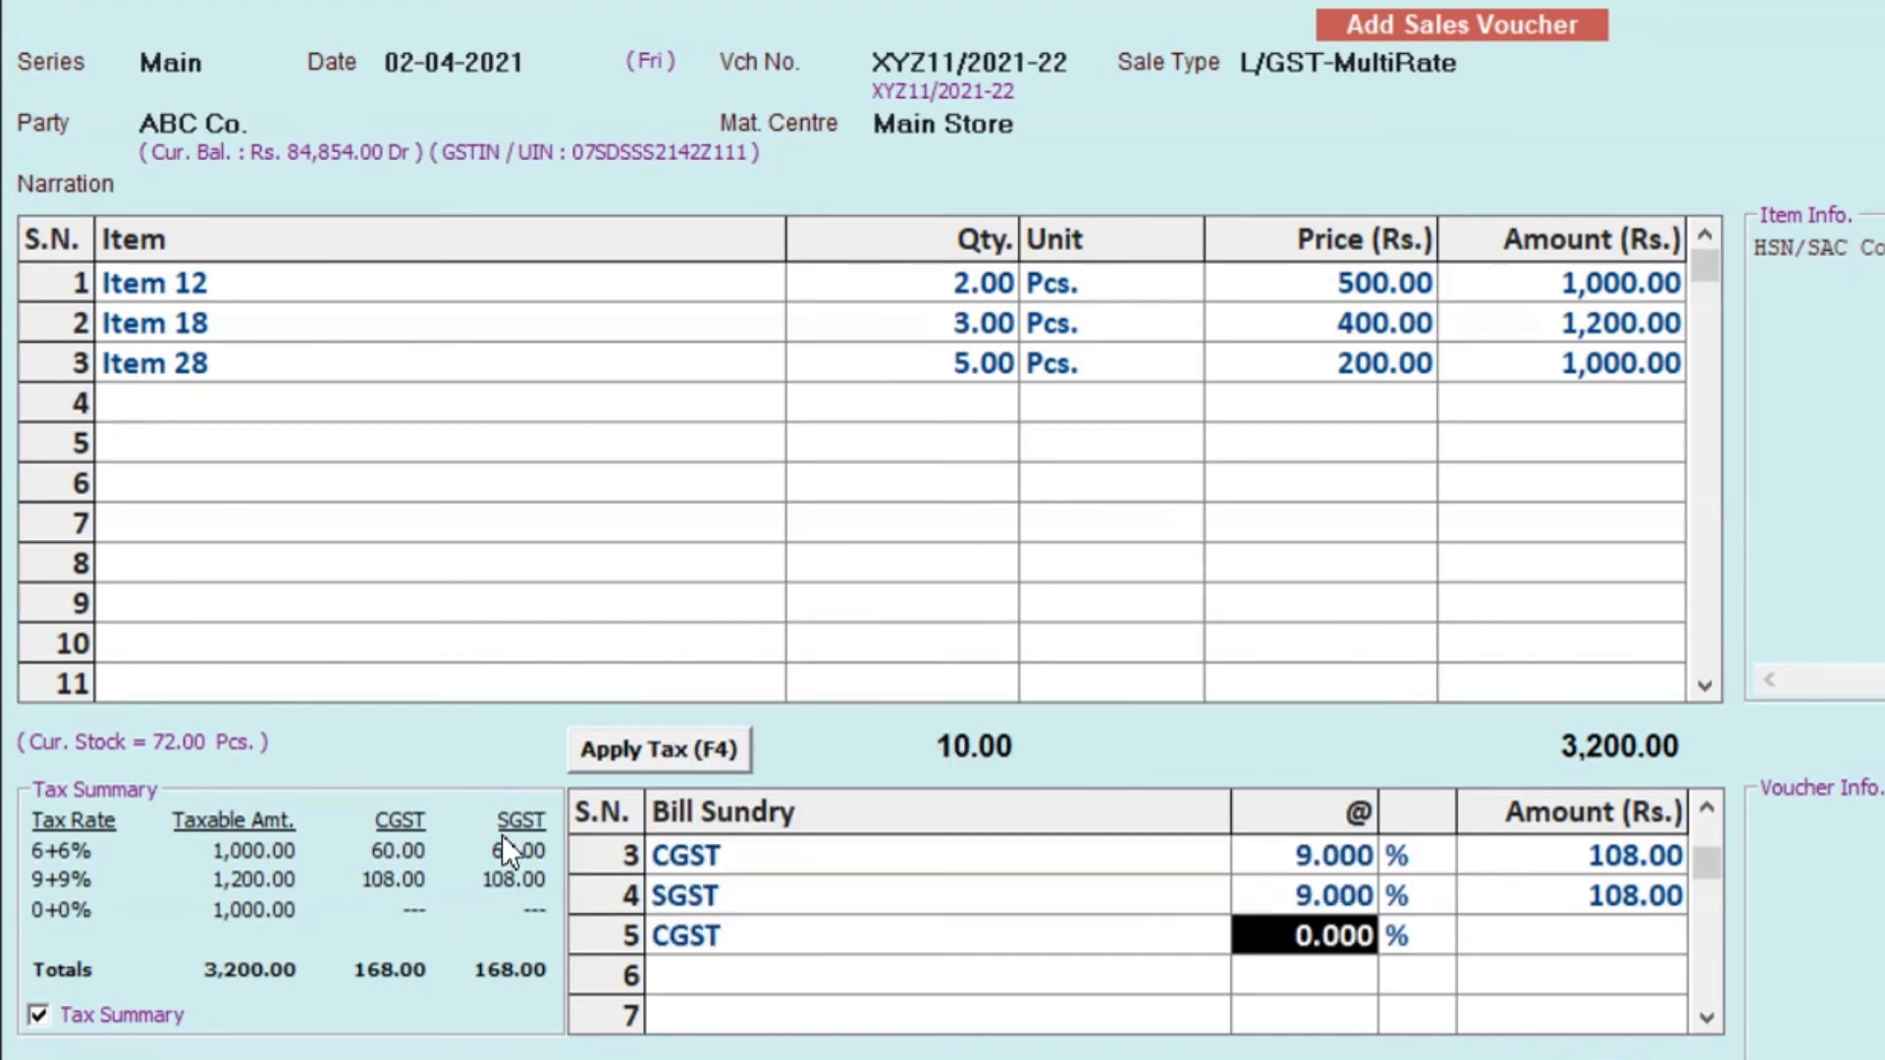
{"action": "type", "text": "14"}
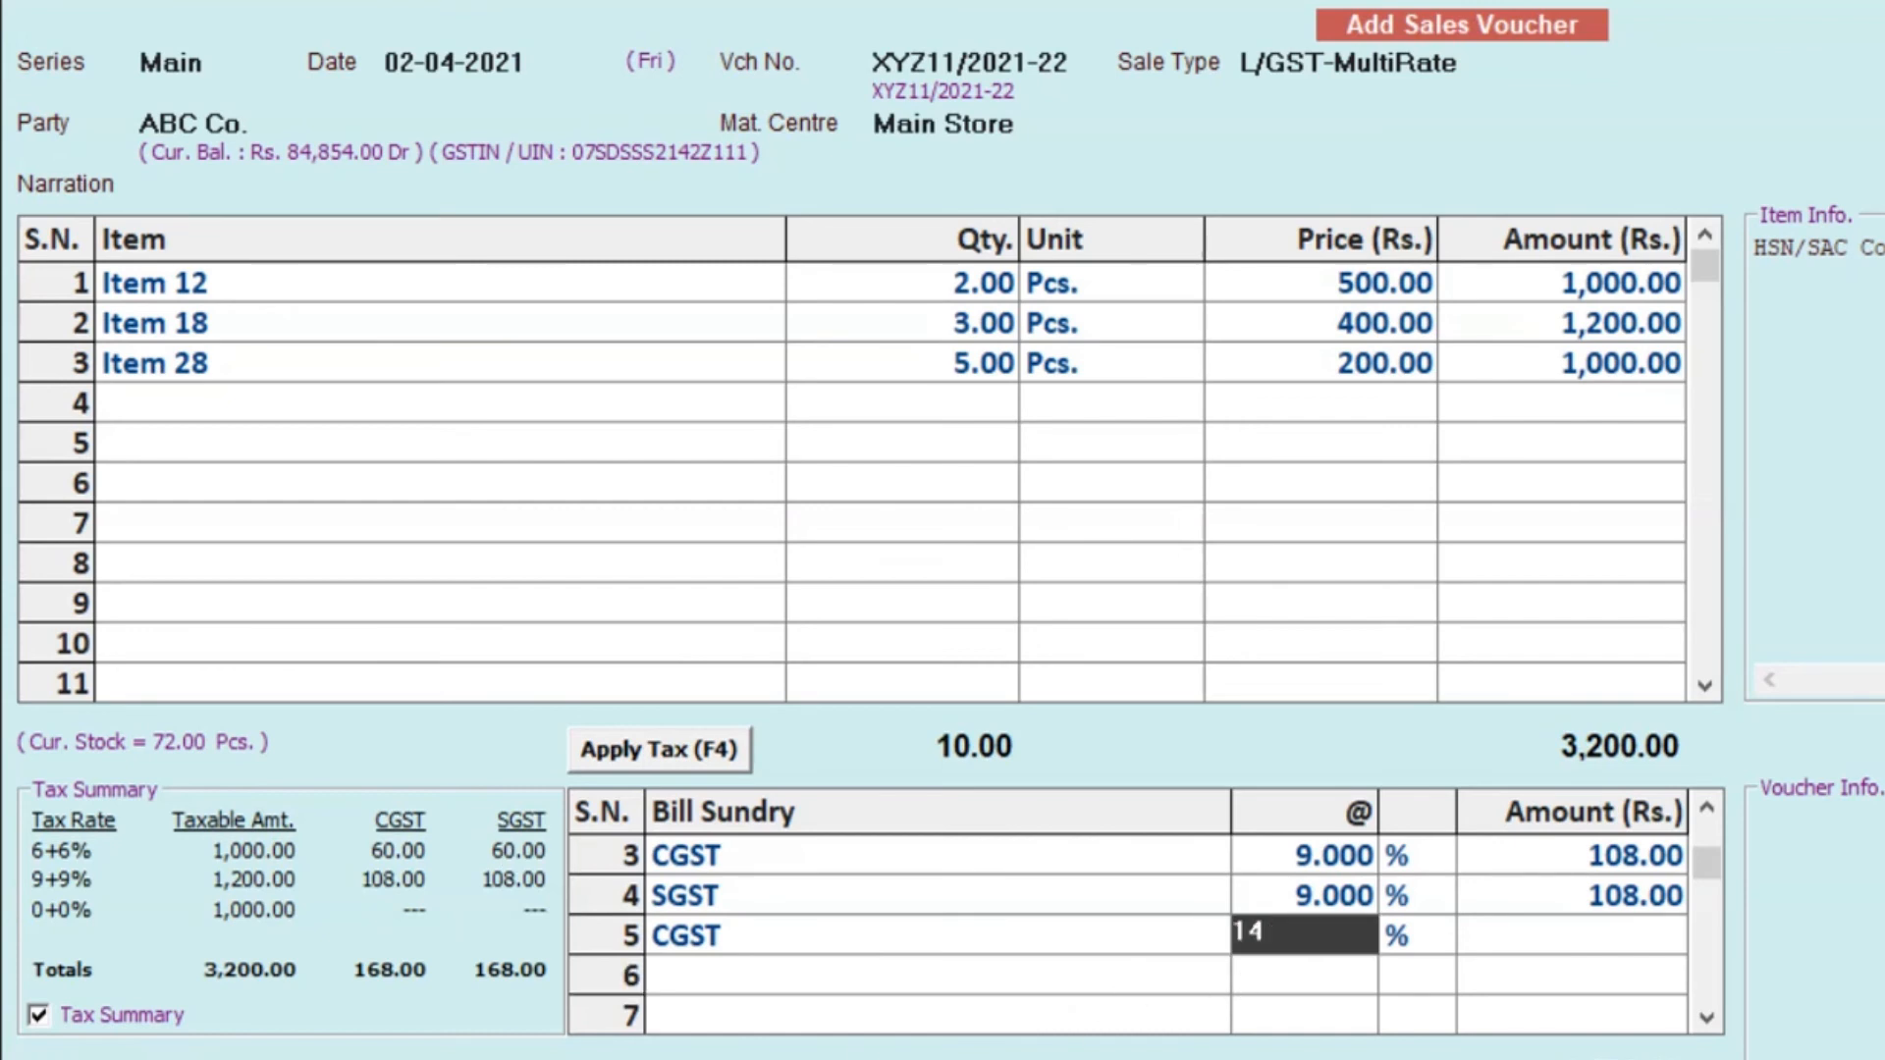
{"action": "key", "text": "Return"}
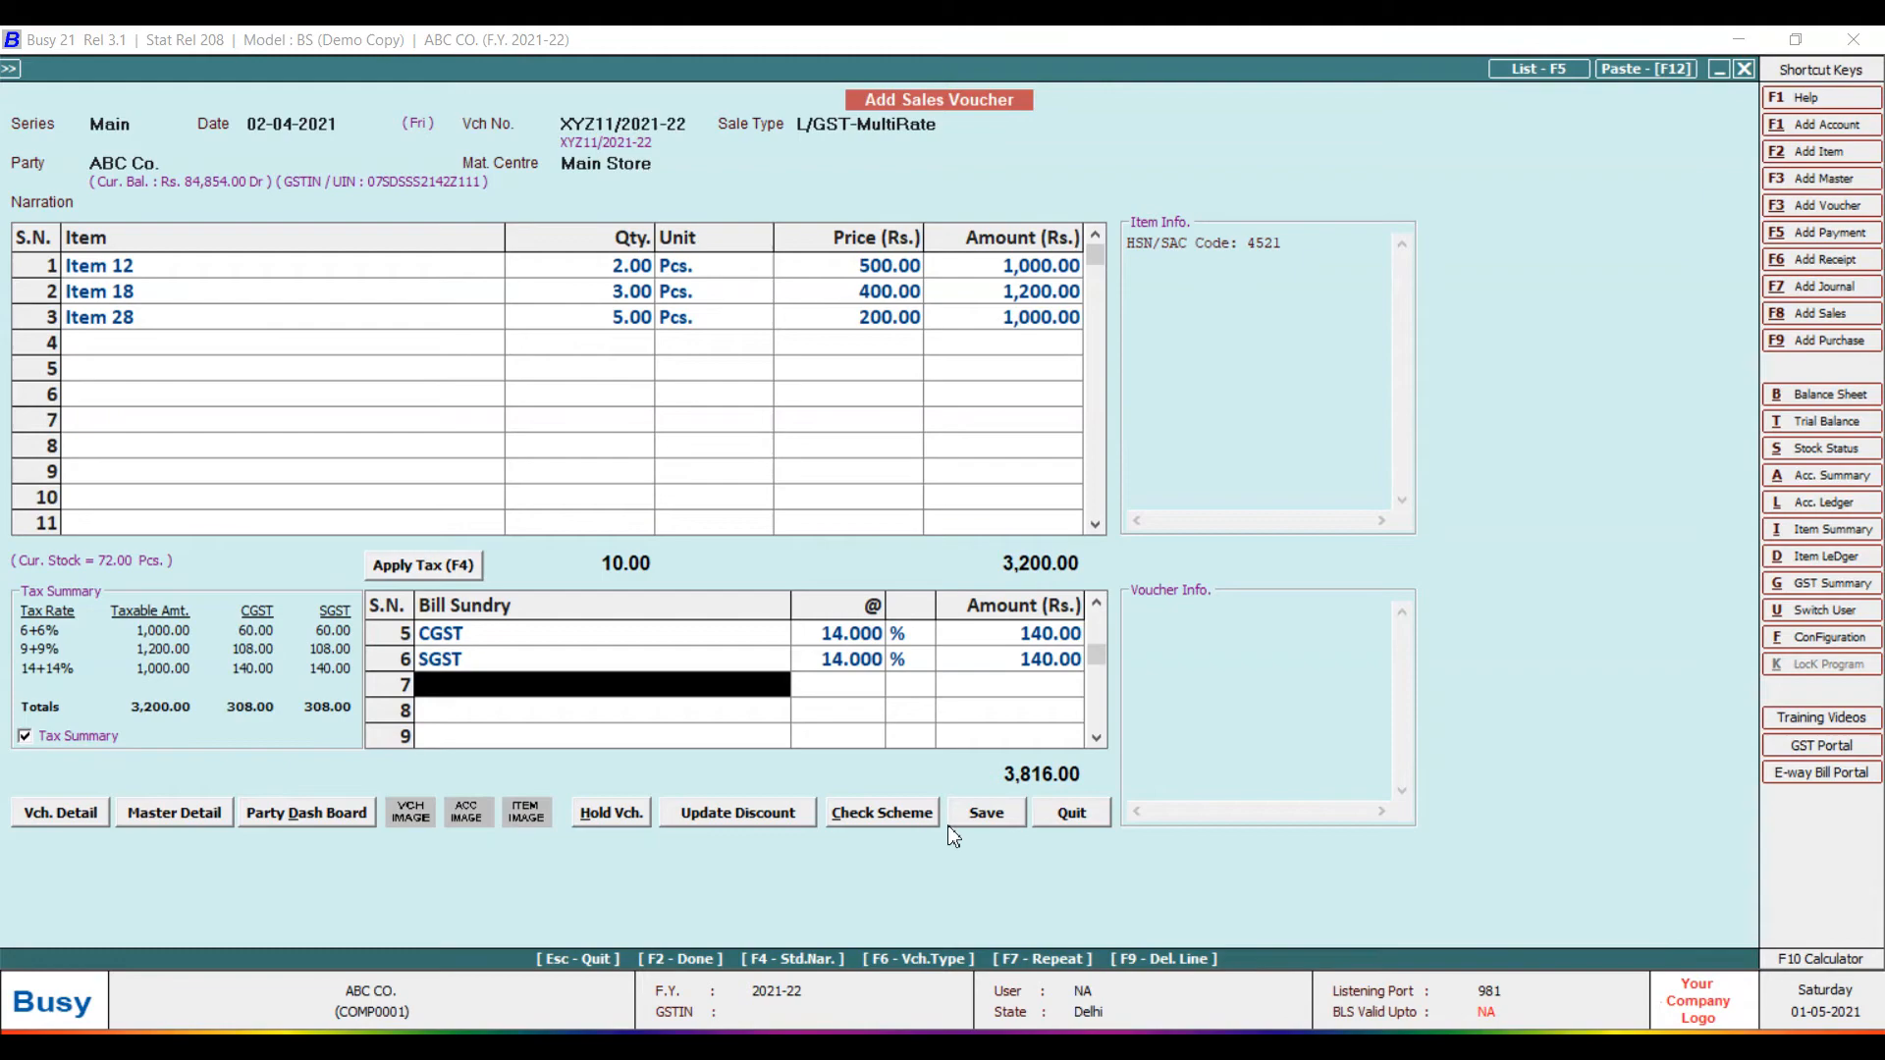
Save the ABC Co. sales voucher and review the item lines, bill sundries and tax summary in its invoice preview
{"action": "left_click", "coordinate": [985, 815]}
{"action": "left_click", "coordinate": [954, 709]}
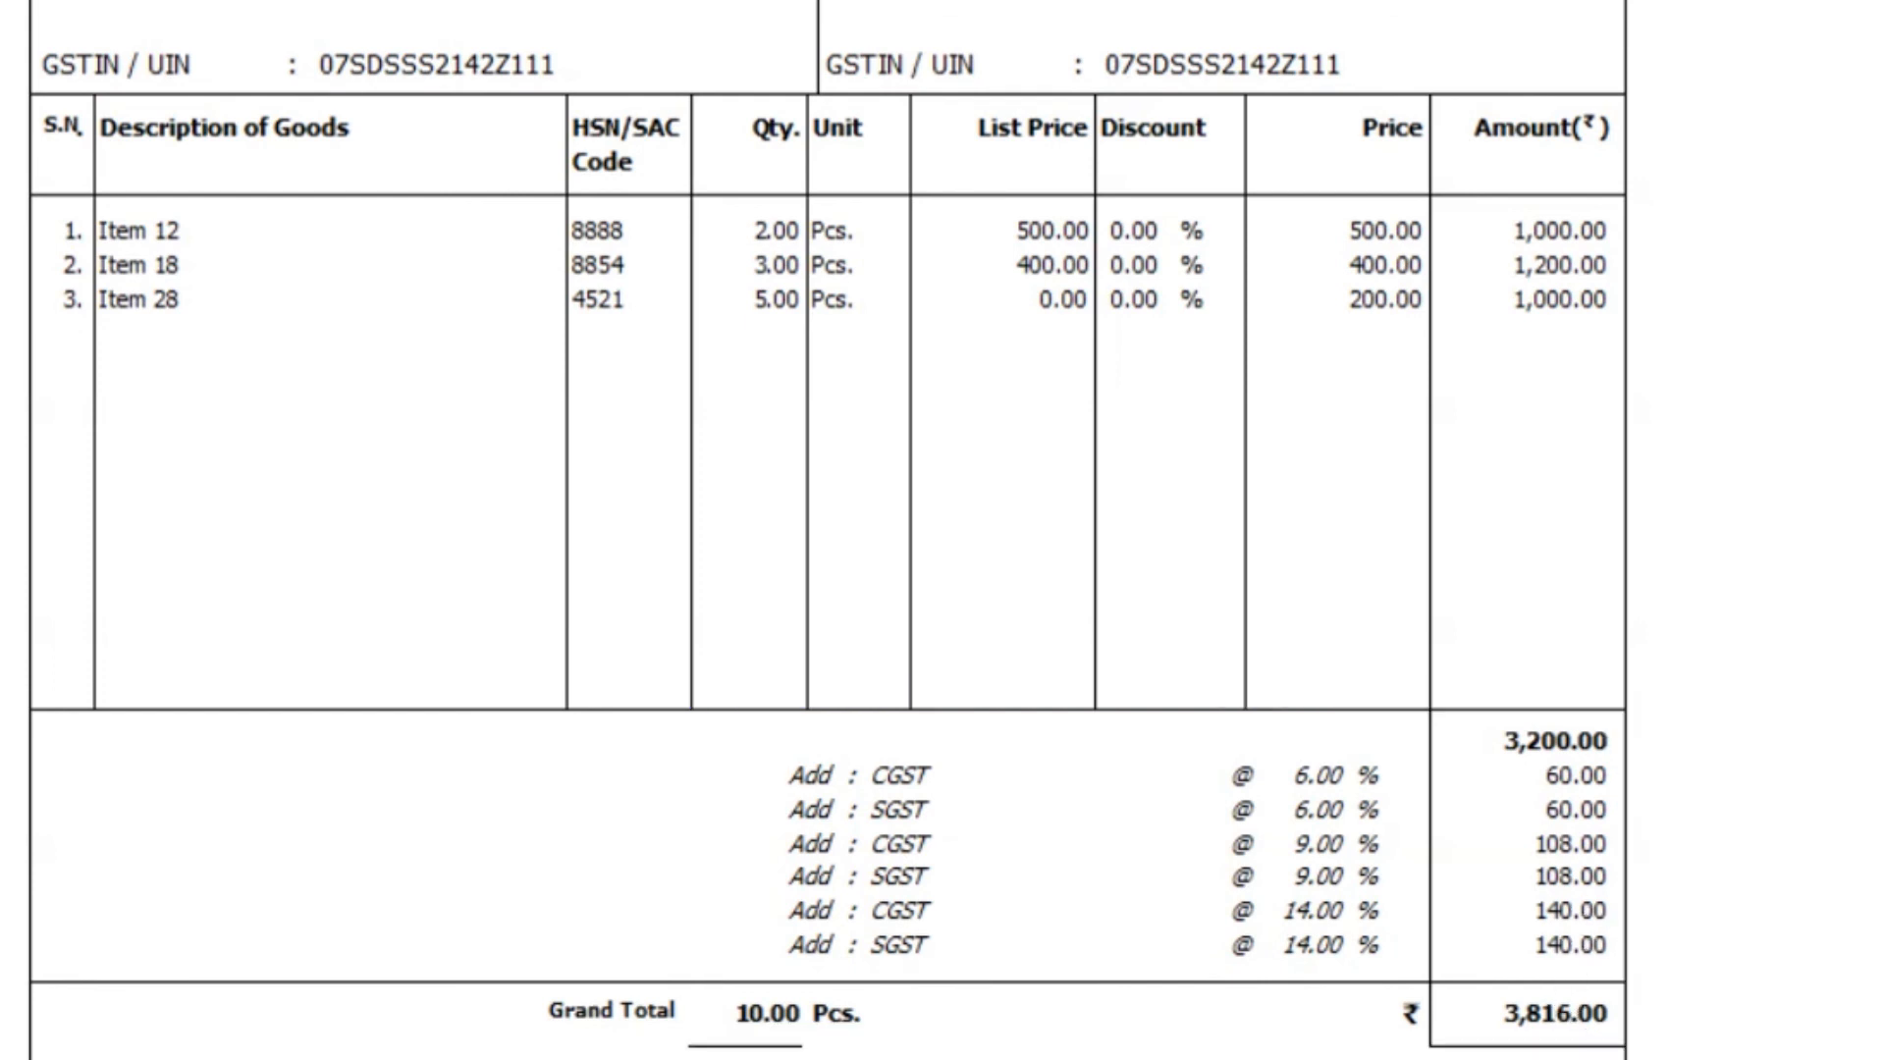
{"action": "scroll", "coordinate": [942, 530], "scroll_direction": "down", "scroll_amount": 5}
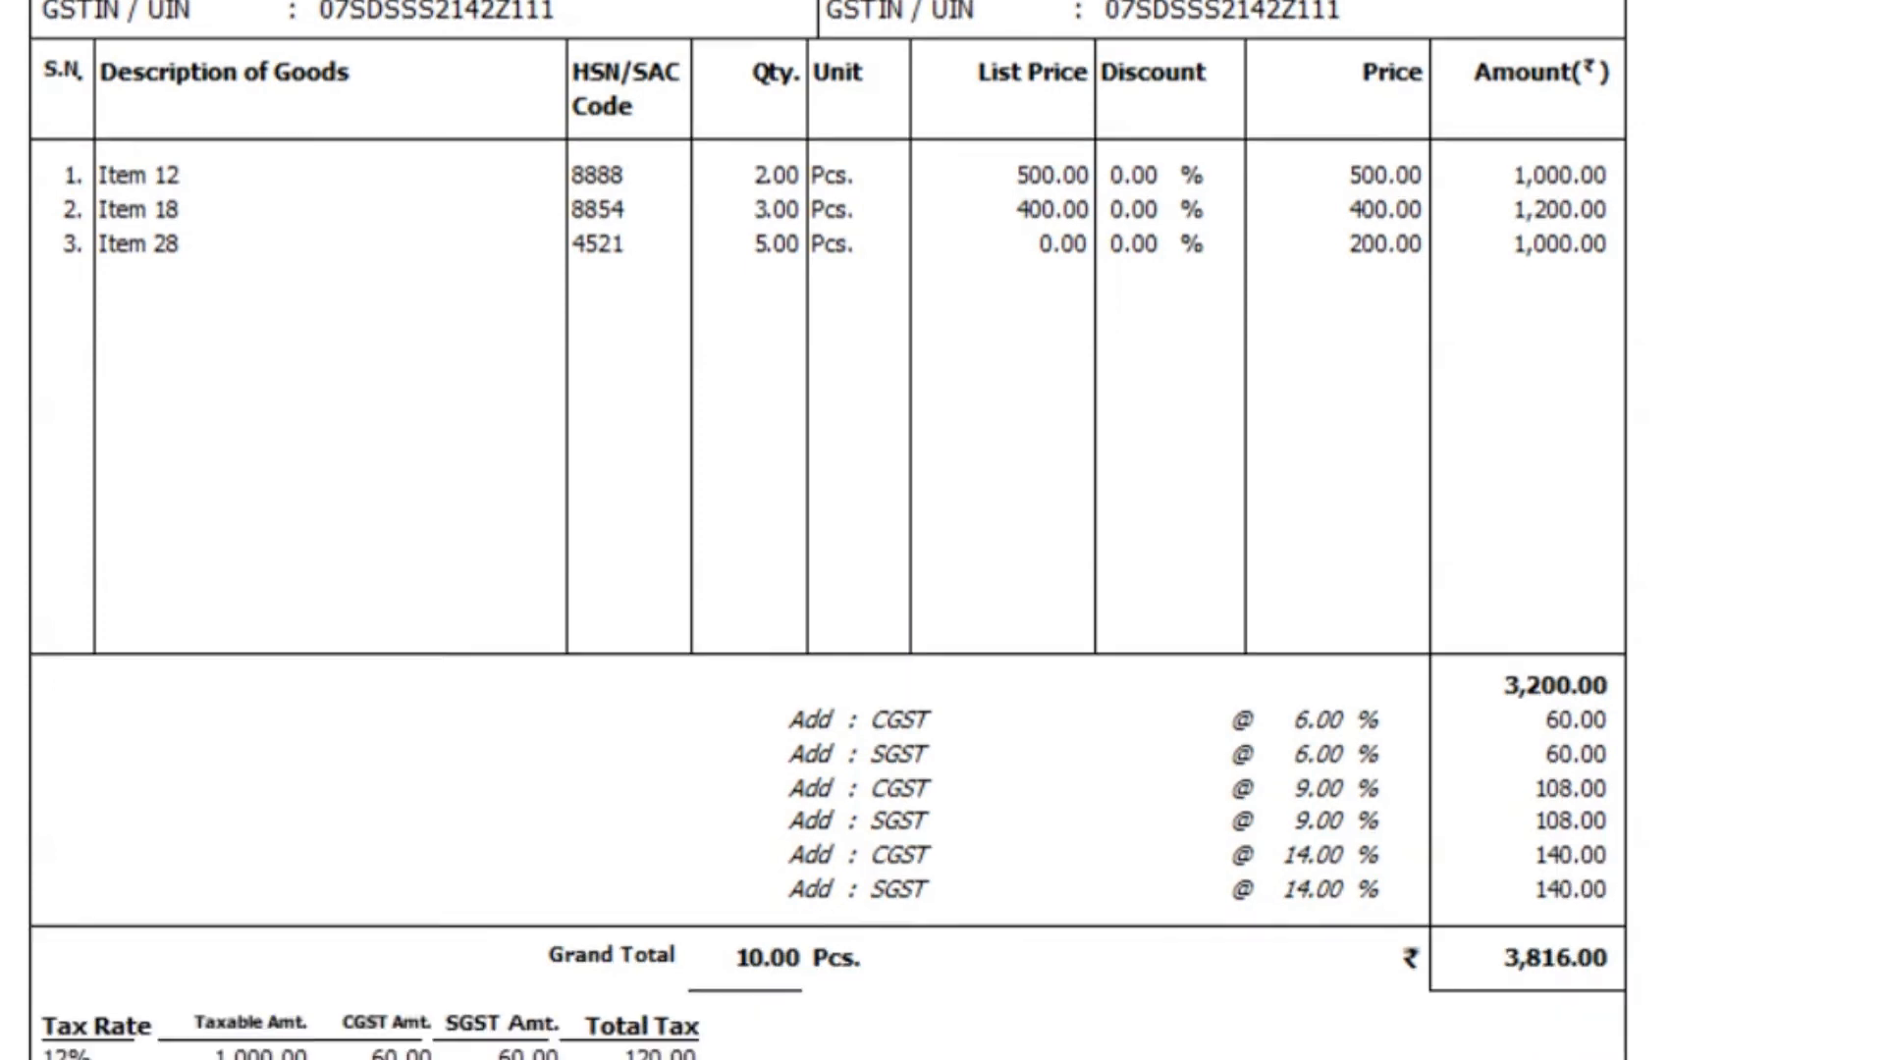